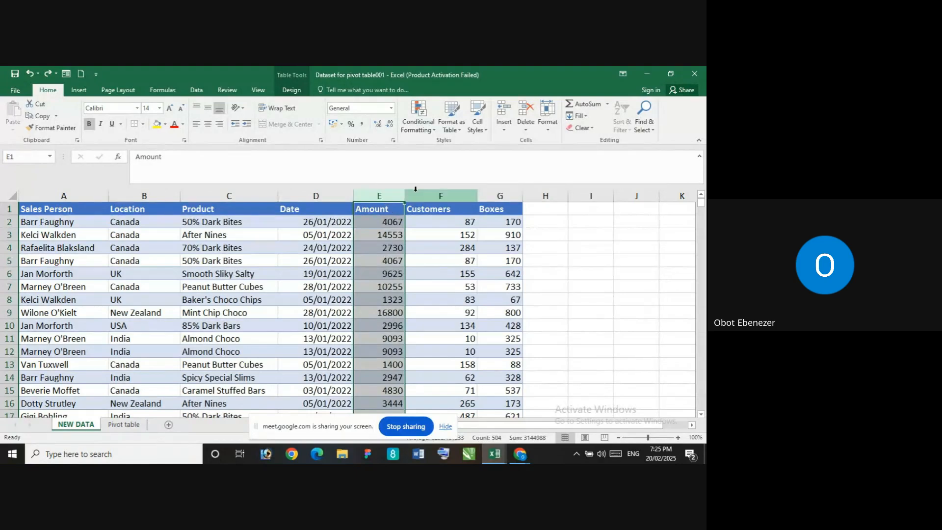
Format the Amount column as Currency with the $ English (United States) symbol
left_click(394, 141)
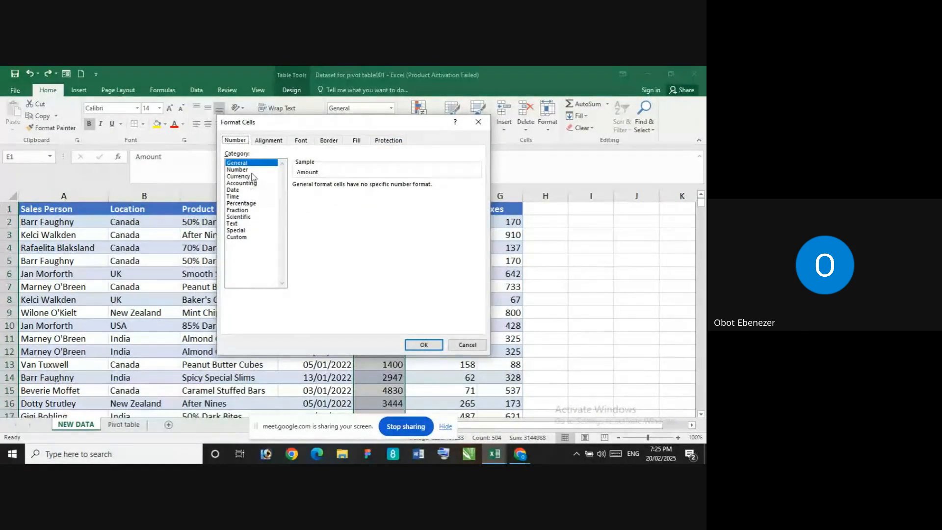
left_click(245, 178)
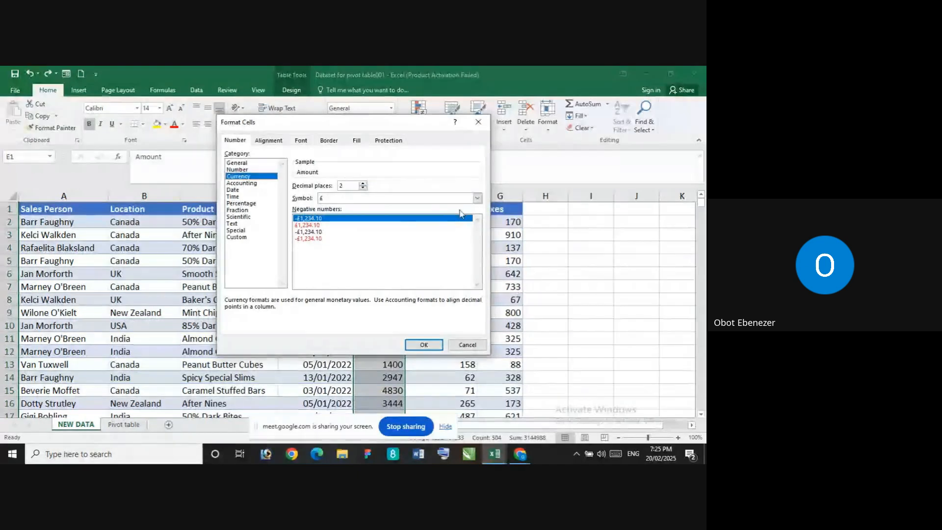
left_click(477, 198)
scroll(441, 236, "down", 2)
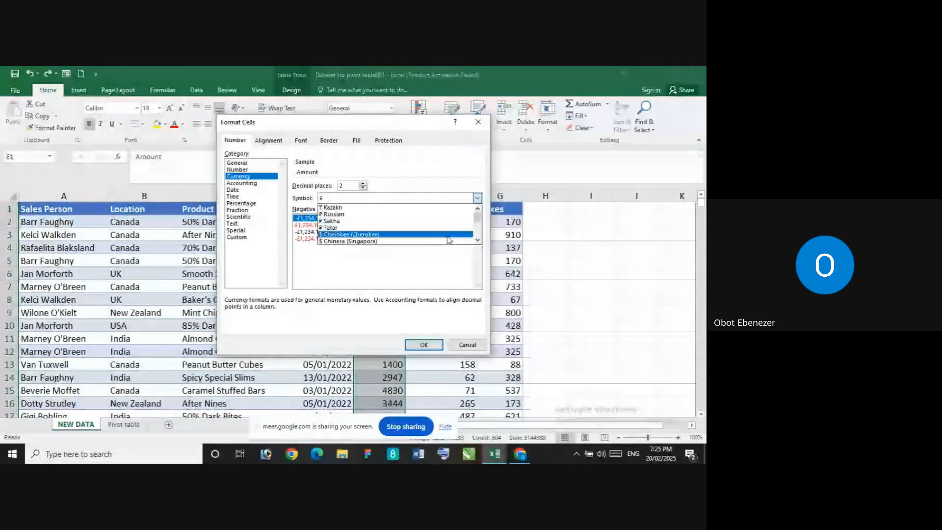
scroll(432, 236, "down", 2)
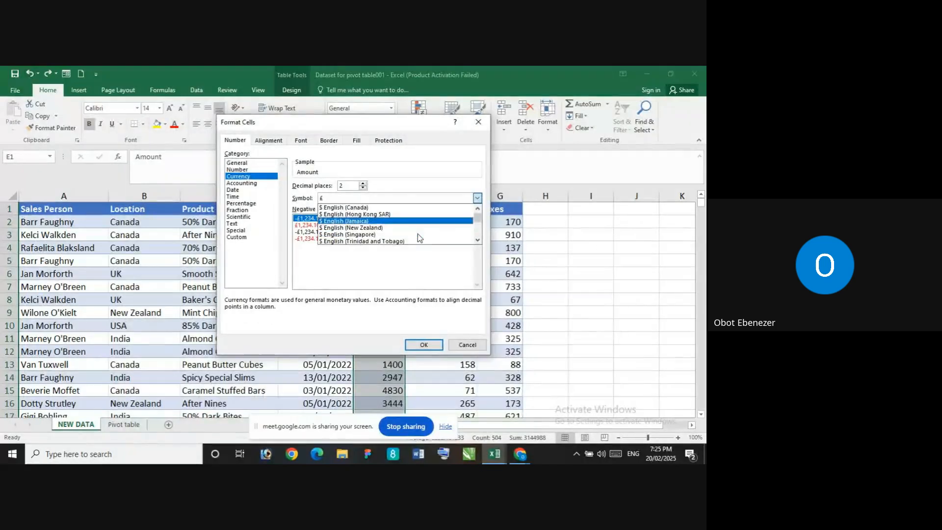
left_click(393, 227)
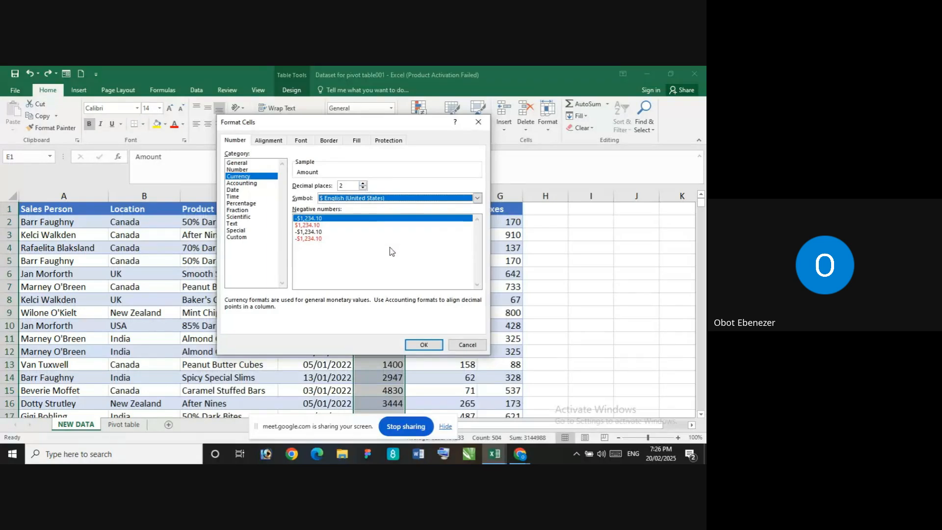
left_click(424, 345)
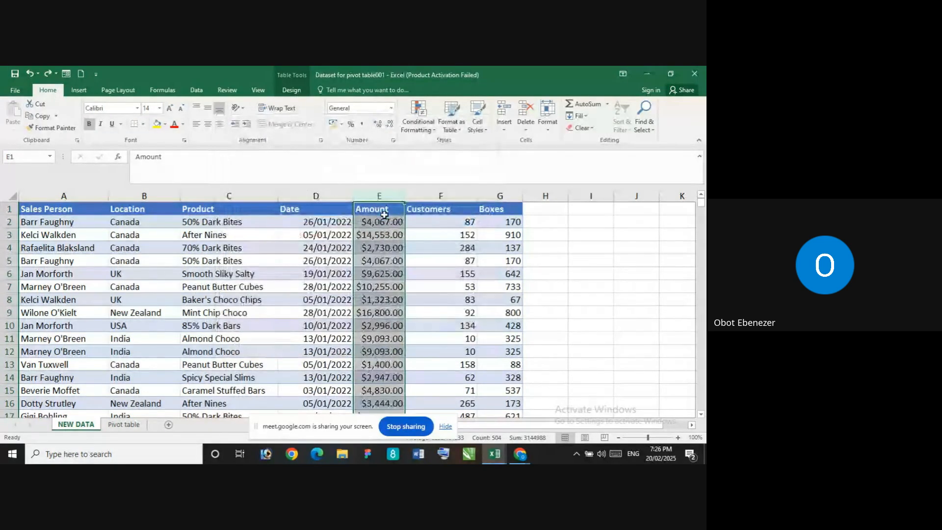
Remove both decimal places from the Amount column's currency values and deselect the column
left_click(390, 124)
left_click(390, 124)
left_click(631, 261)
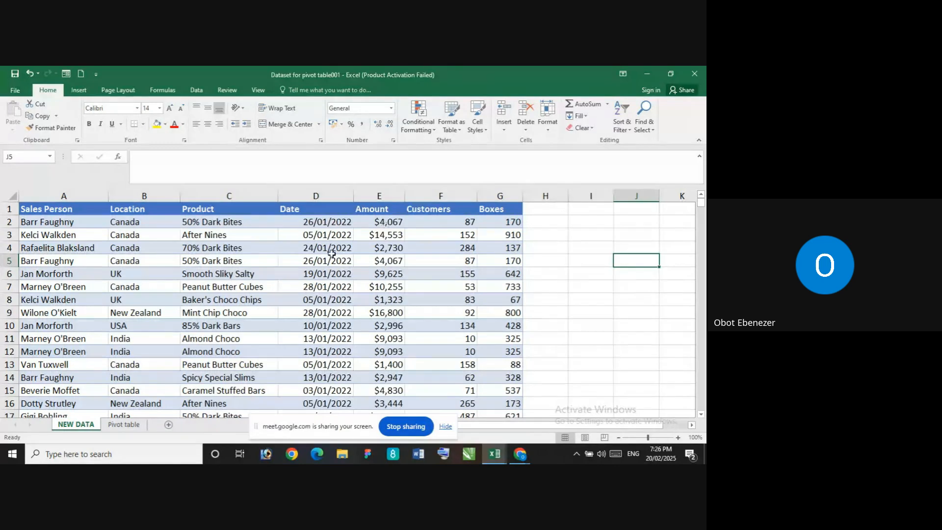
Remove duplicate rows from the sales table, comparing all columns and treating the first row as headers
left_click(142, 274)
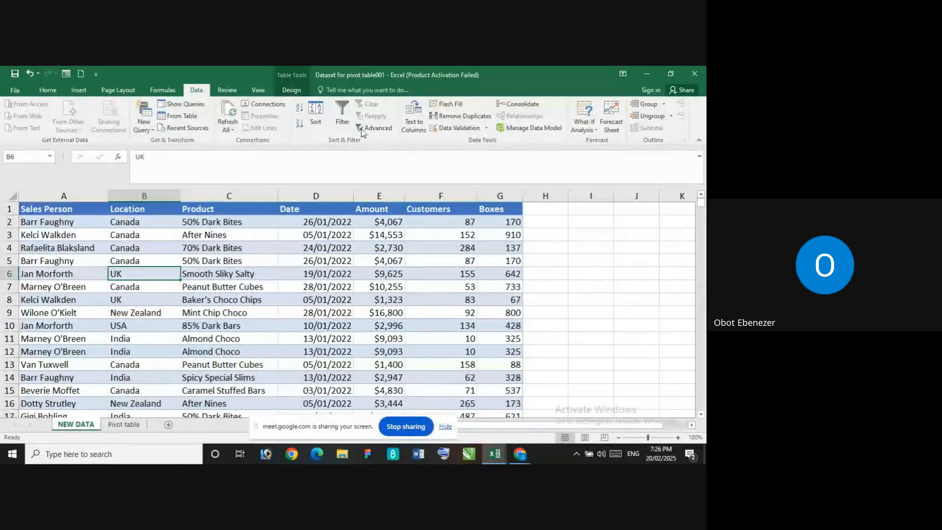
left_click(455, 117)
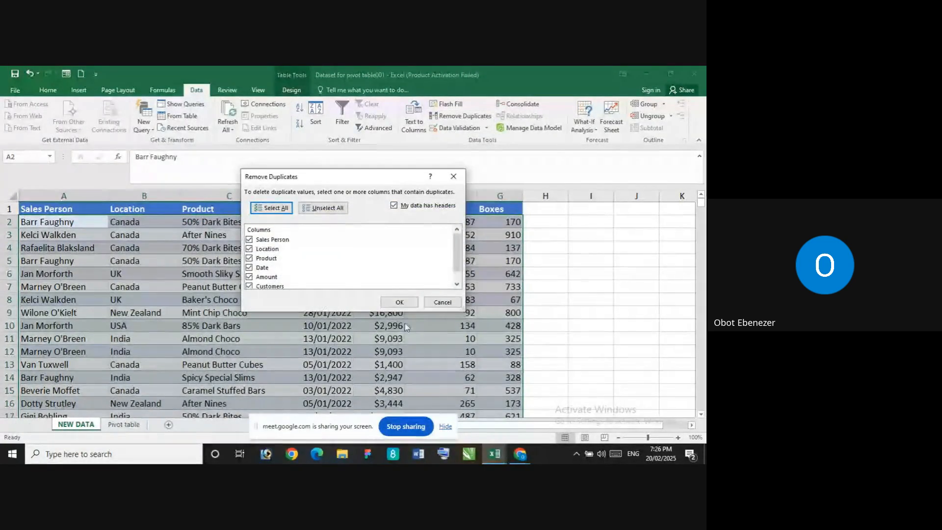
left_click(399, 301)
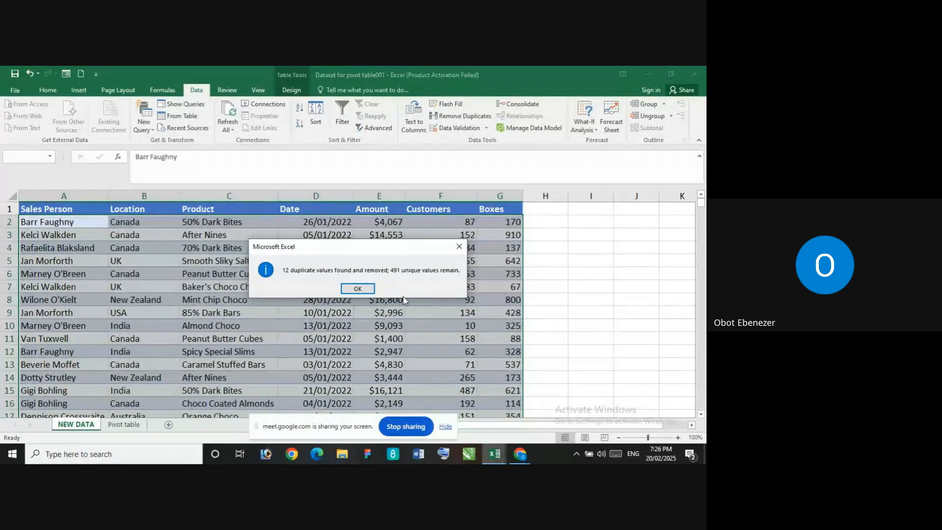
left_click(358, 289)
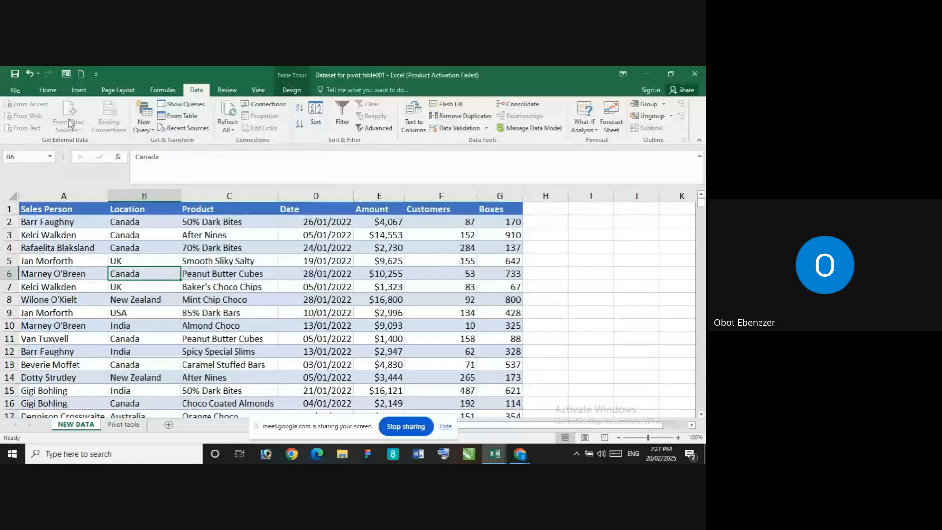
left_click(48, 90)
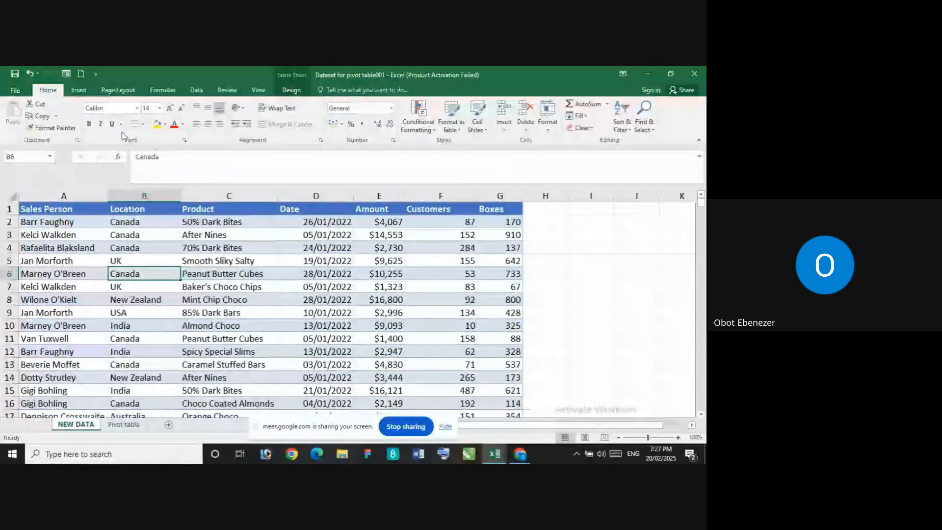
left_click(126, 425)
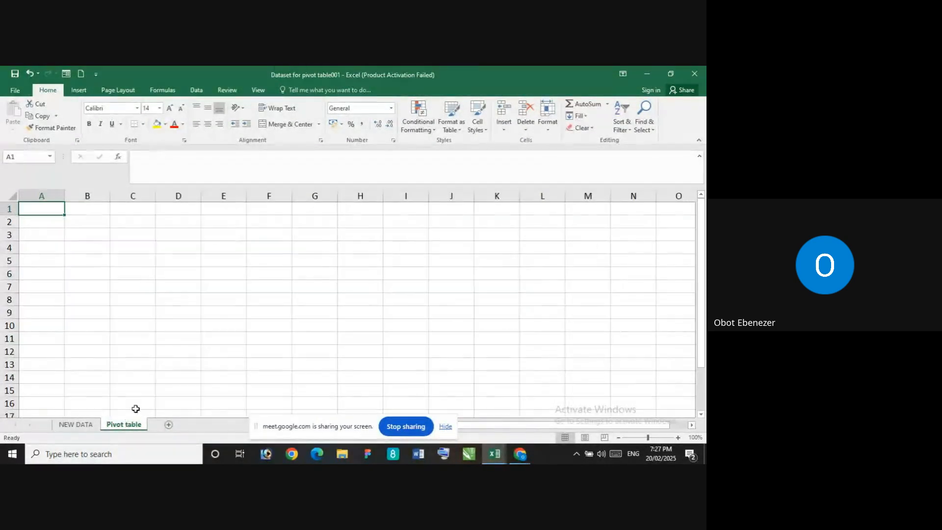
left_click(74, 425)
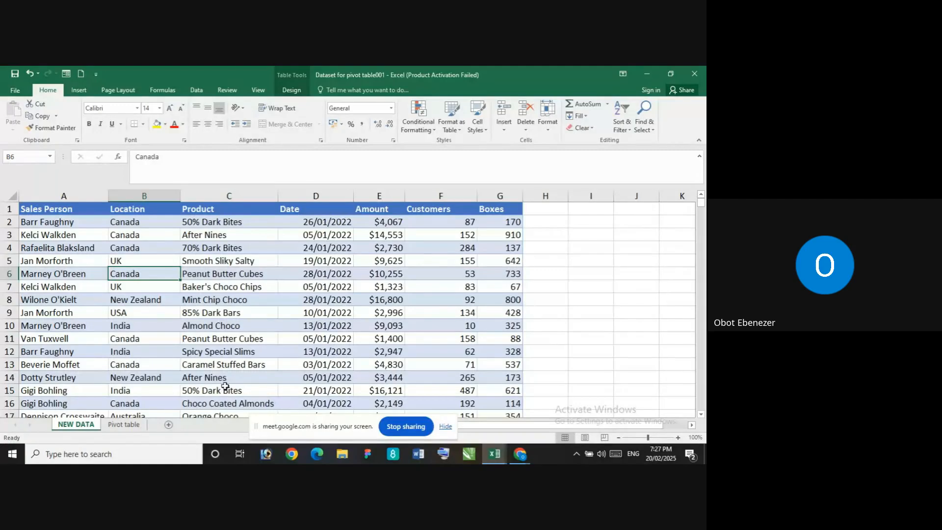
left_click(123, 425)
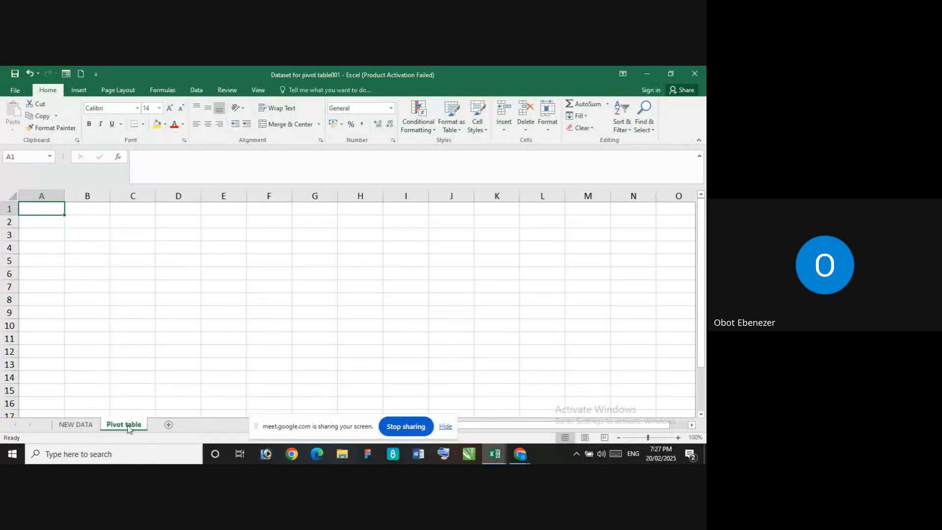
left_click(77, 424)
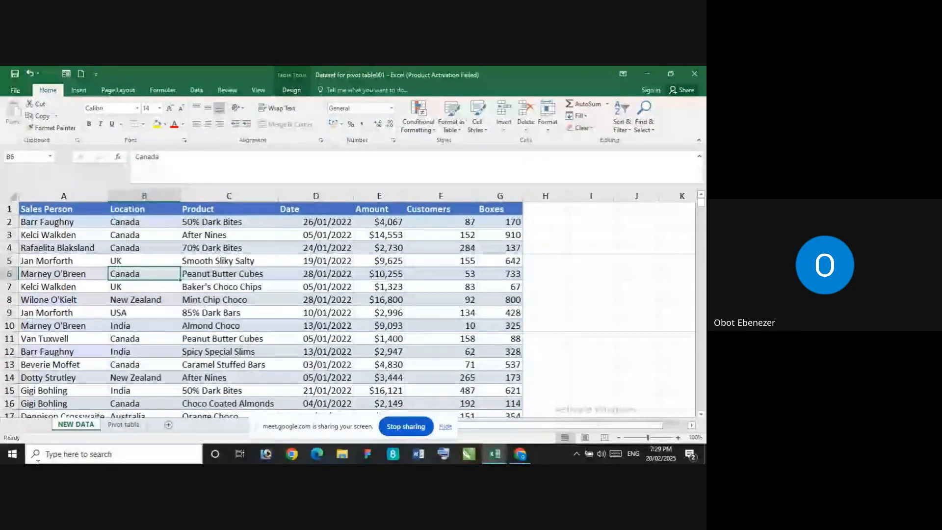
Create a PivotTable at cell A1 of the Pivot table sheet from the entire sales table on the NEW DATA sheet
left_click(125, 424)
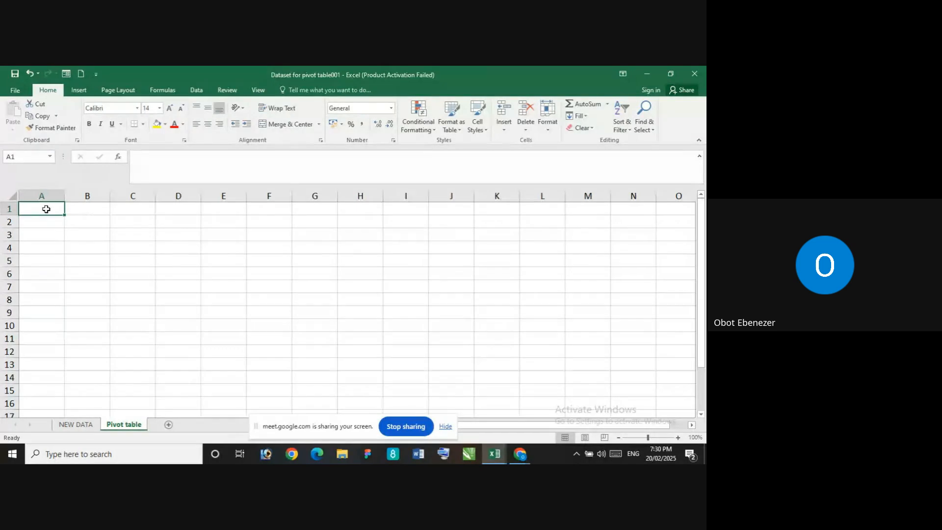
left_click(79, 93)
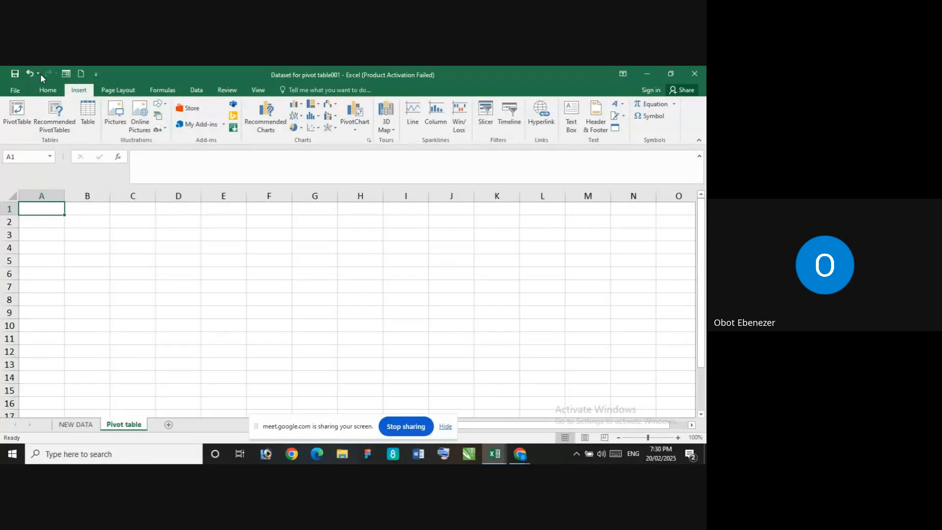
left_click(16, 116)
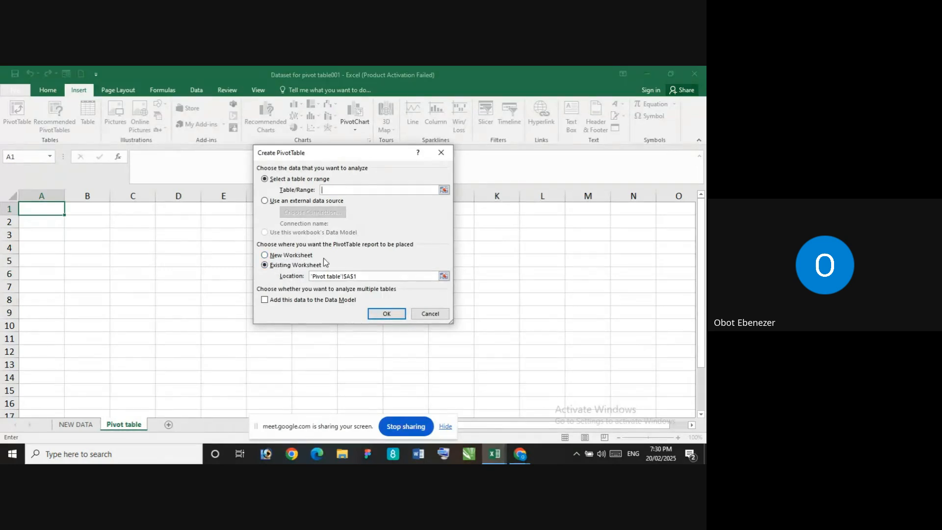
left_click(70, 426)
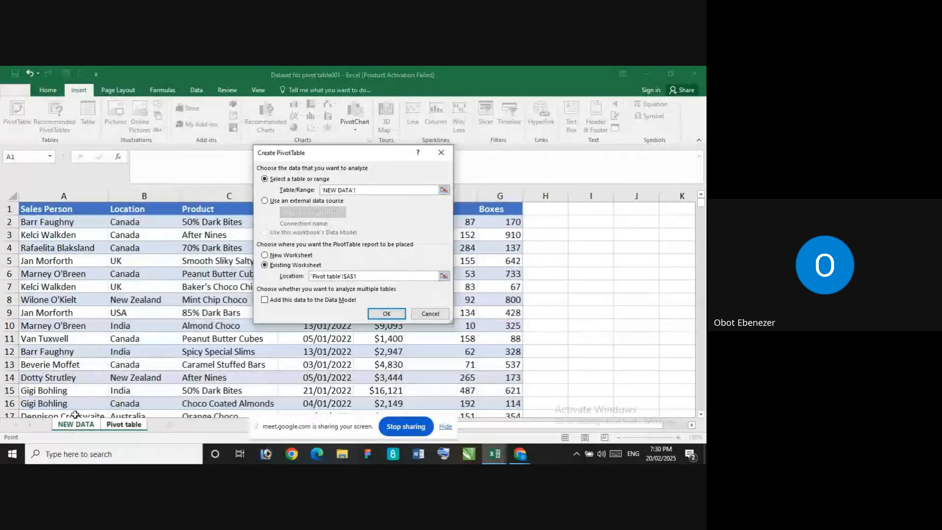
left_click(53, 209)
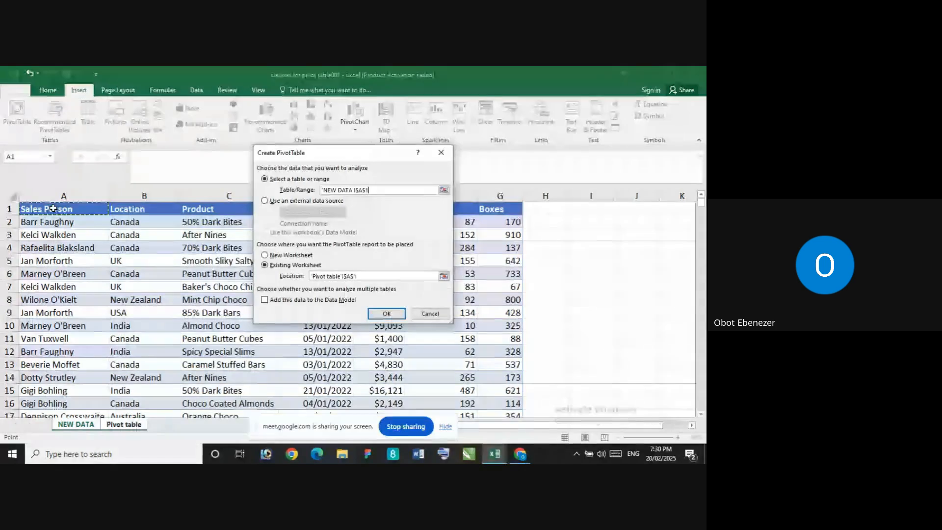
key("ctrl+shift+Right")
key("ctrl+shift+Down")
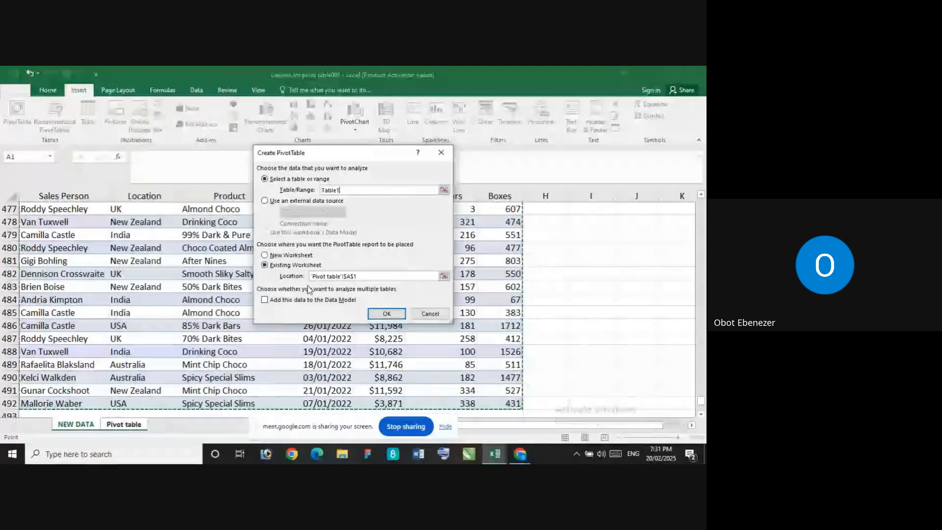
left_click(376, 316)
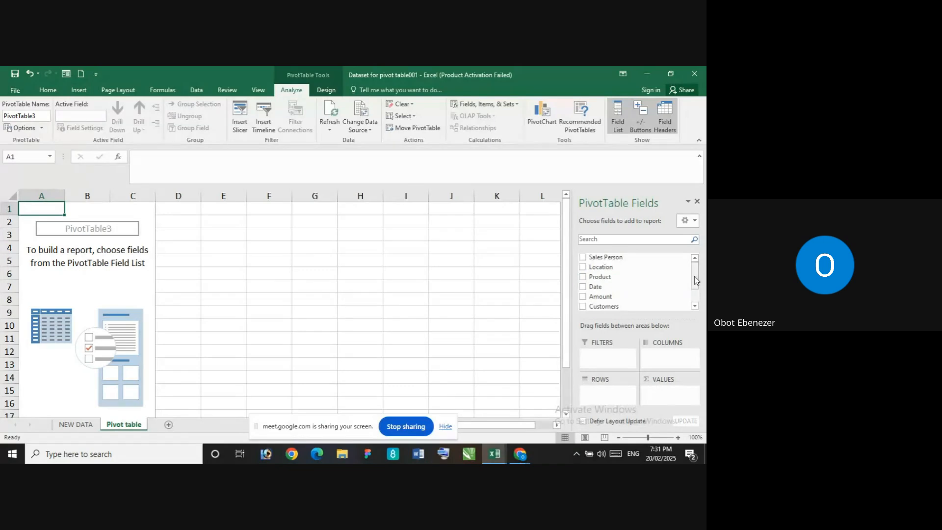
Add the Amount field to the PivotTable's values area as a sum
mouse_move(694, 275)
left_mouse_down()
mouse_move(693, 294)
mouse_move(693, 270)
left_mouse_up()
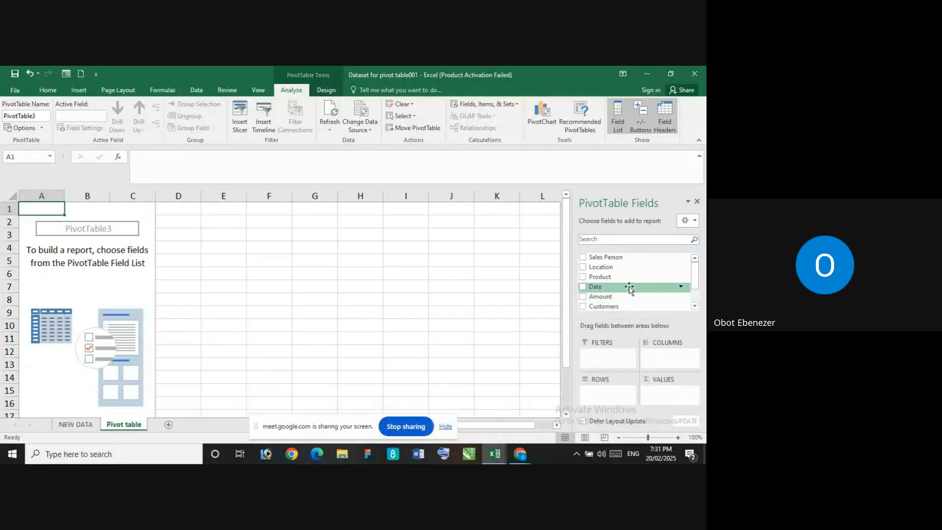
scroll(629, 287, "down", 3)
scroll(622, 337, "up", 3)
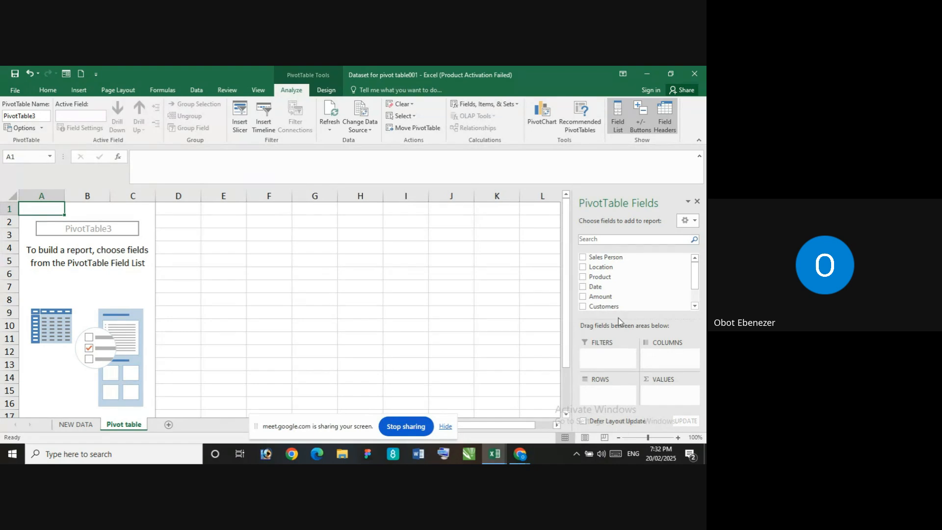
scroll(627, 300, "down", 2)
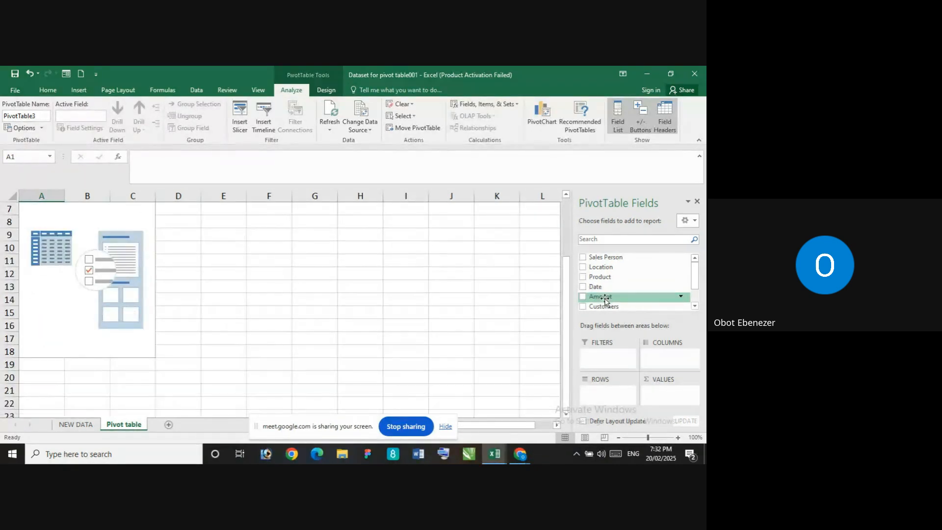
scroll(606, 300, "up", 2)
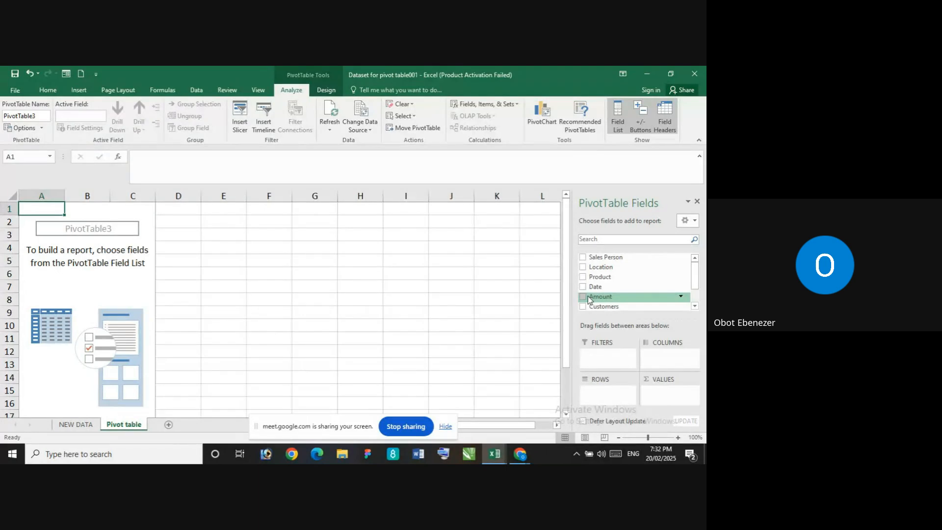
left_click_drag(593, 299, 669, 391)
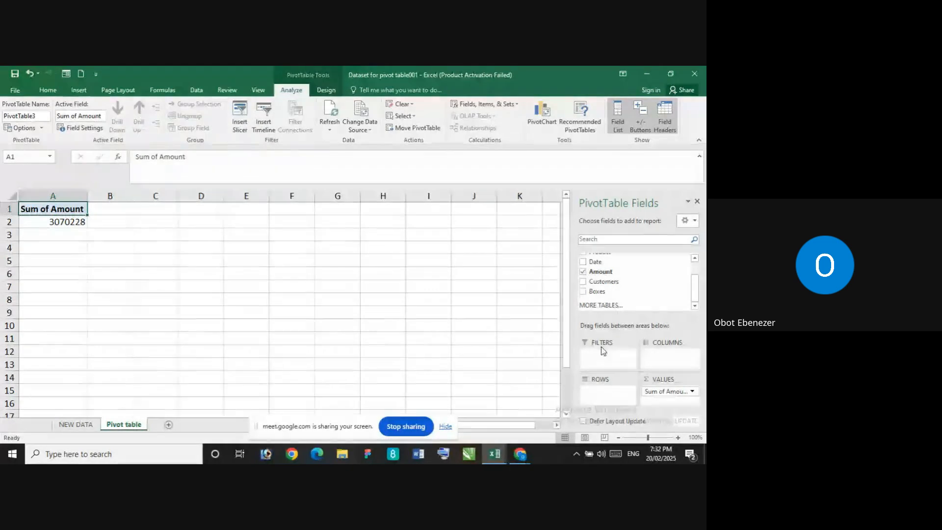
mouse_move(63, 219)
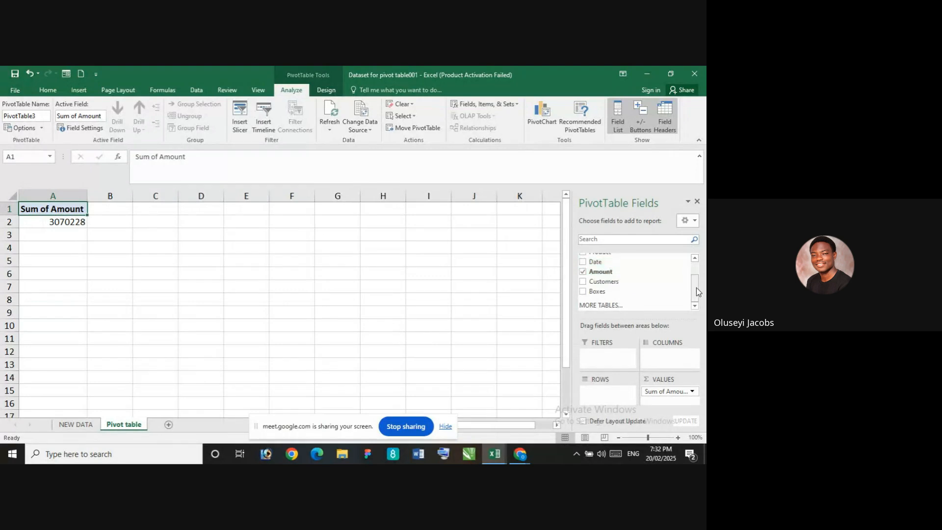
Examine the Location column of the source data on the NEW DATA sheet and return to its first row
left_click_drag(697, 288, 698, 262)
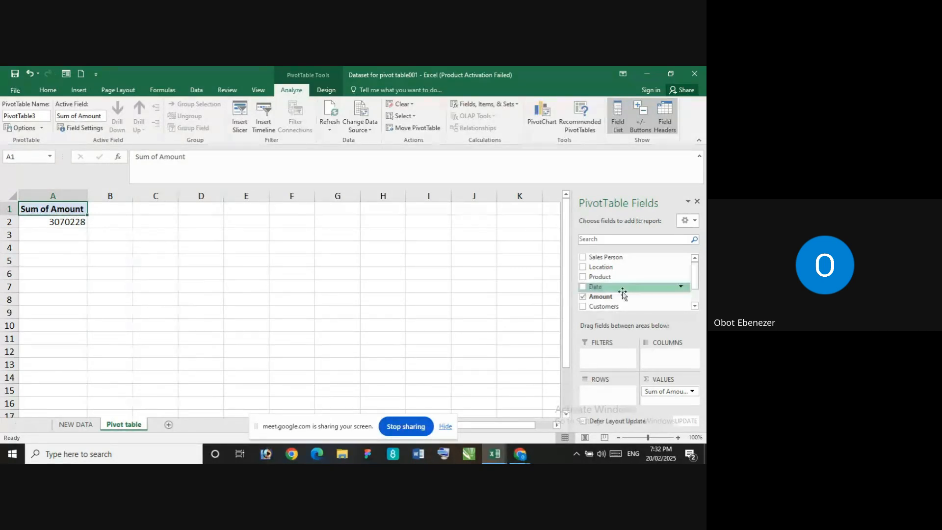
left_click(78, 425)
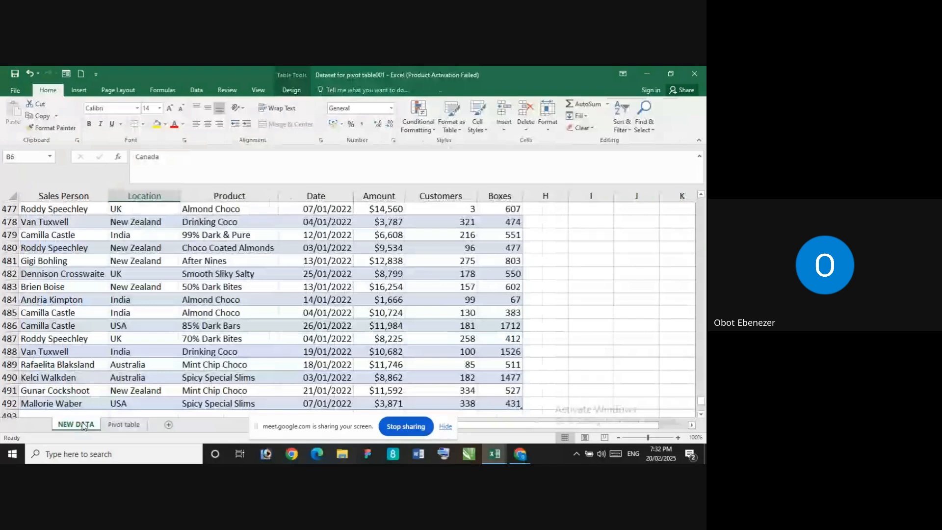
left_click(149, 209)
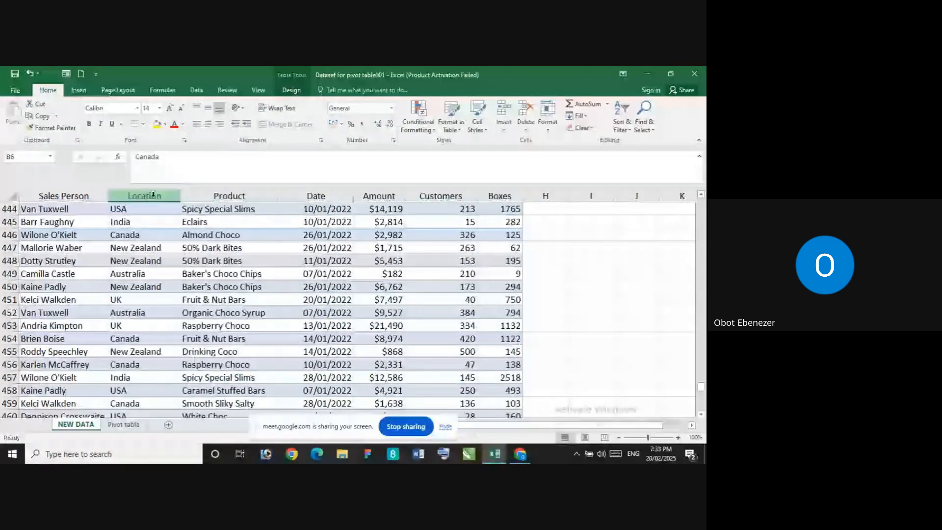
key("ctrl+shift+Down")
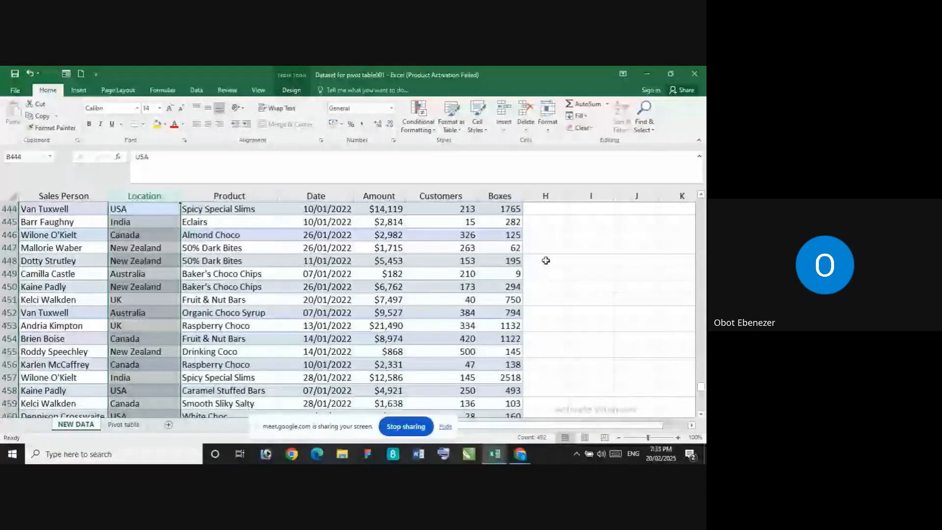
left_click(591, 261)
scroll(427, 273, "up", 14)
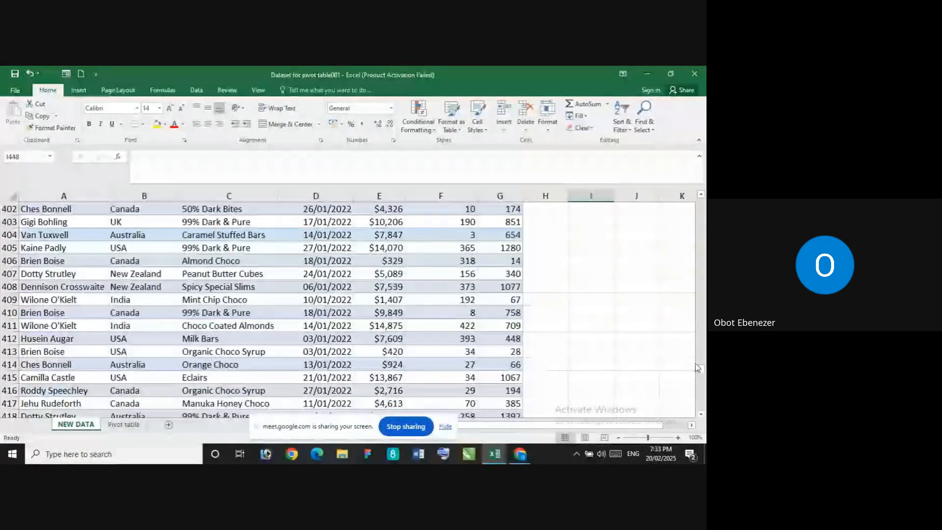
left_click_drag(701, 373, 701, 202)
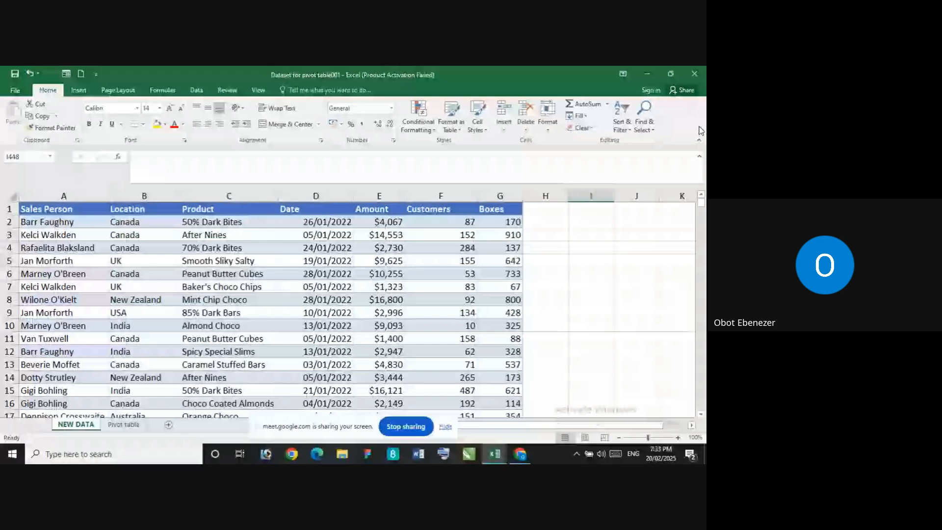
Rename the Location column header in cell B1 of the NEW DATA sheet as Geography
left_click(116, 210)
double_click(139, 209)
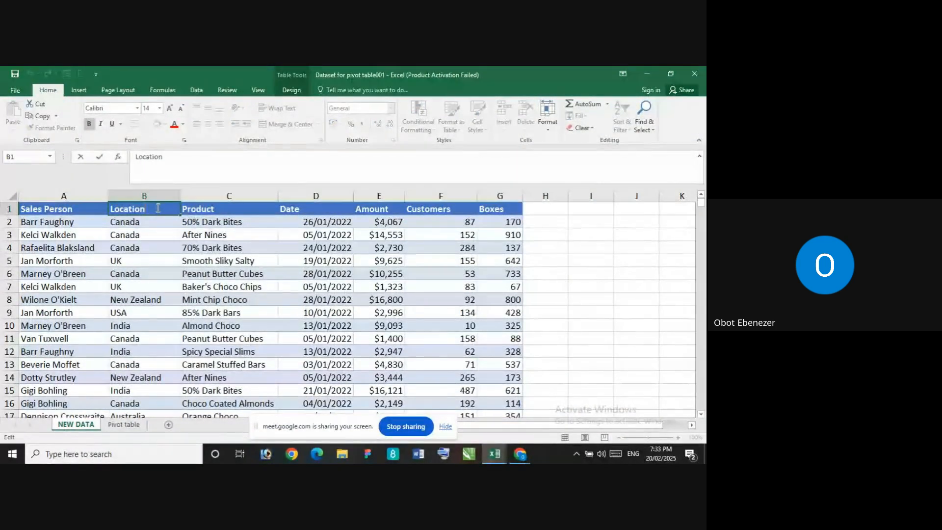
key("BackSpace")
key("BackSpace")
key("BackSpace")
key("BackSpace")
key("BackSpace")
key("BackSpace")
key("BackSpace")
key("BackSpace")
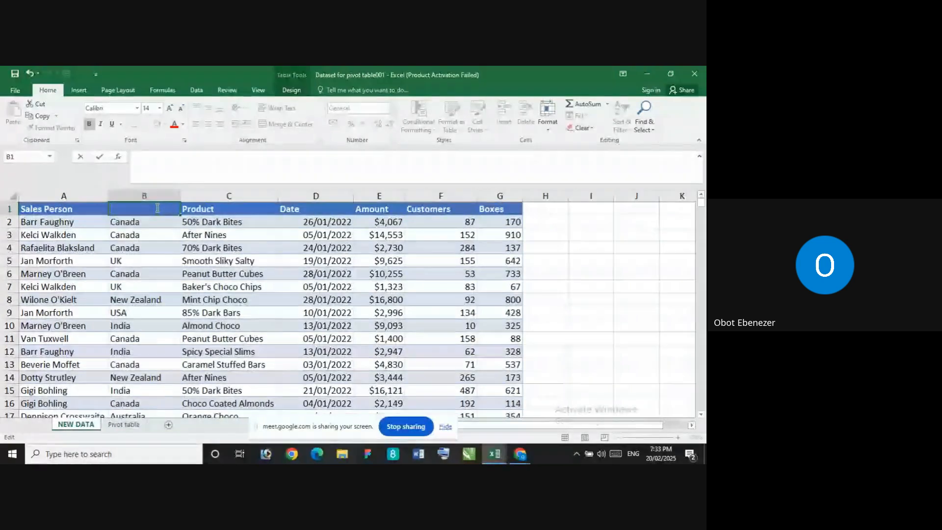
type("Geo")
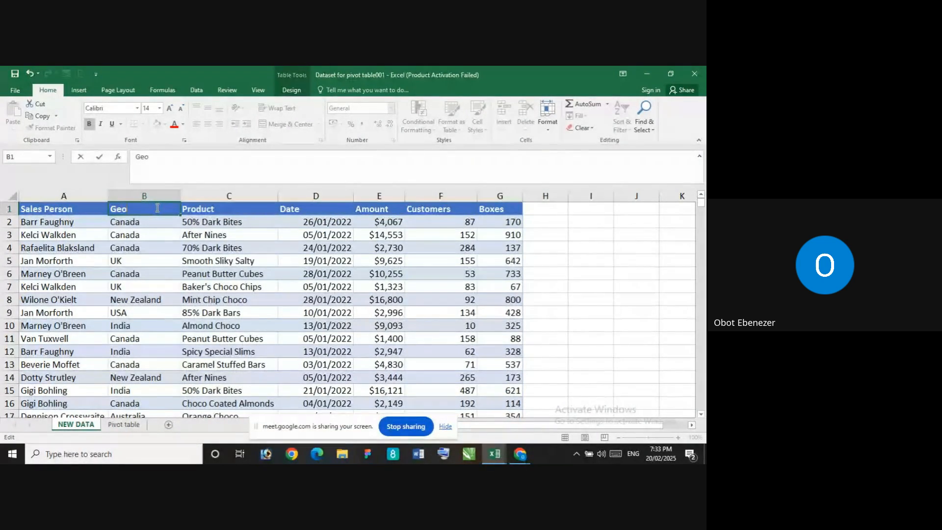
type("graphy")
key("Return")
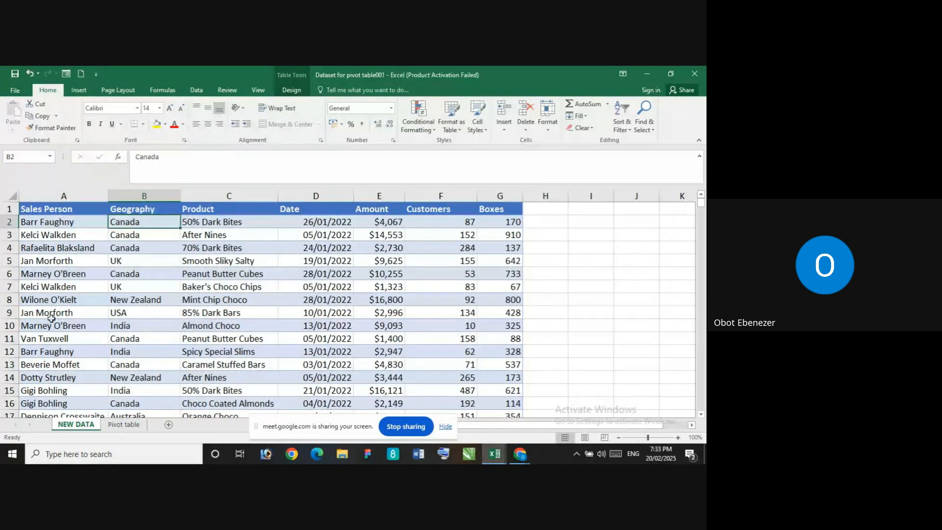
Remove the Amount field from the PivotTable on the Pivot table sheet and add it back to the values area as a sum
left_click(124, 425)
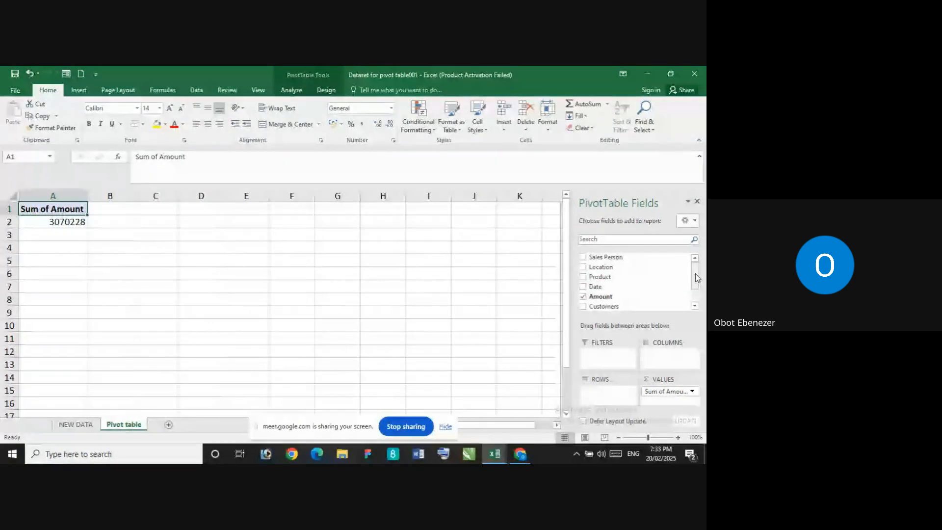
left_click_drag(696, 273, 696, 296)
scroll(652, 267, "up", 2)
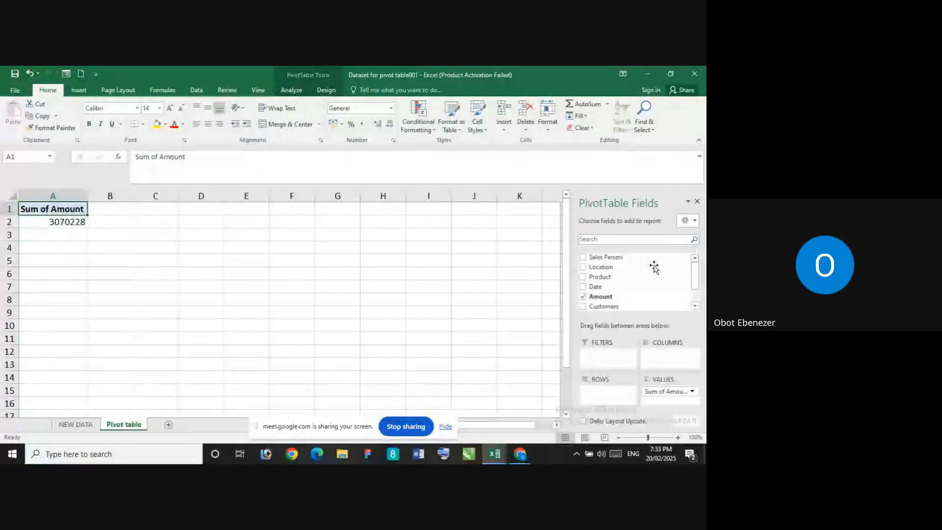
left_click(90, 425)
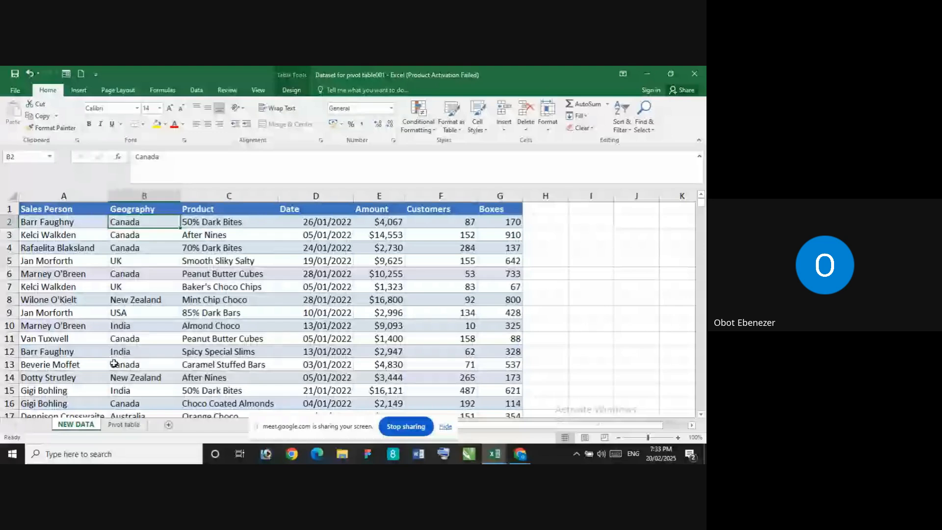
left_click(120, 425)
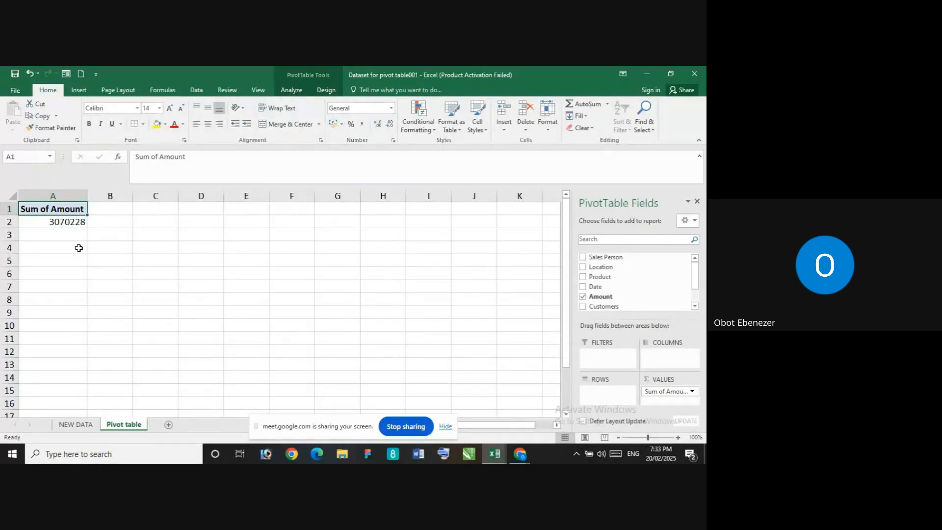
left_click(583, 296)
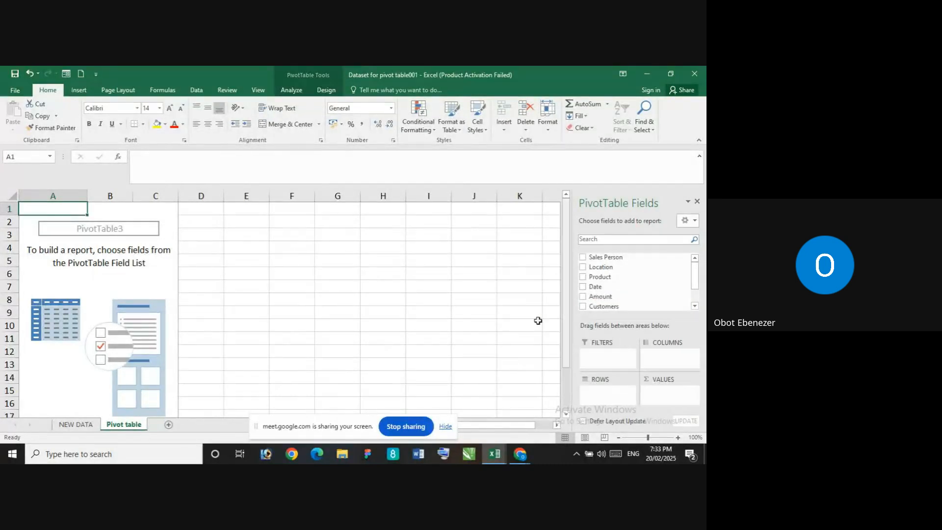
left_click(77, 425)
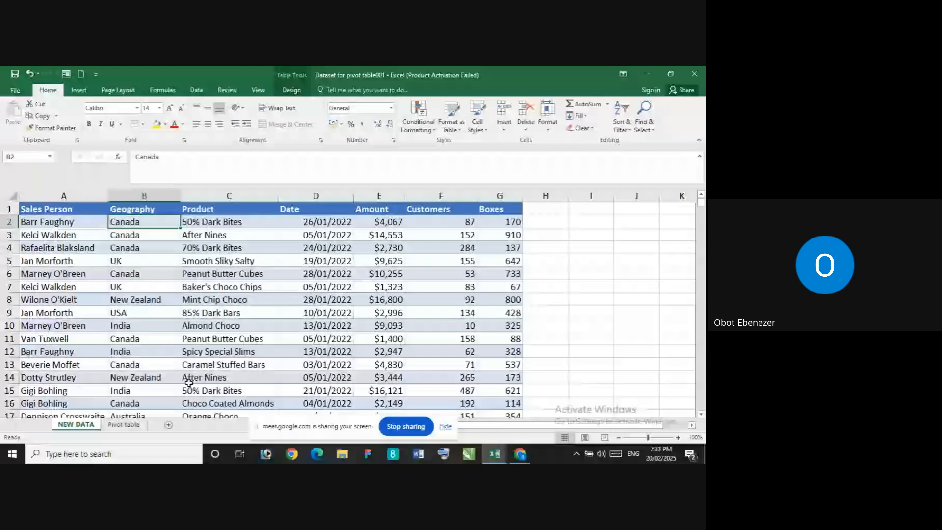
left_click(124, 425)
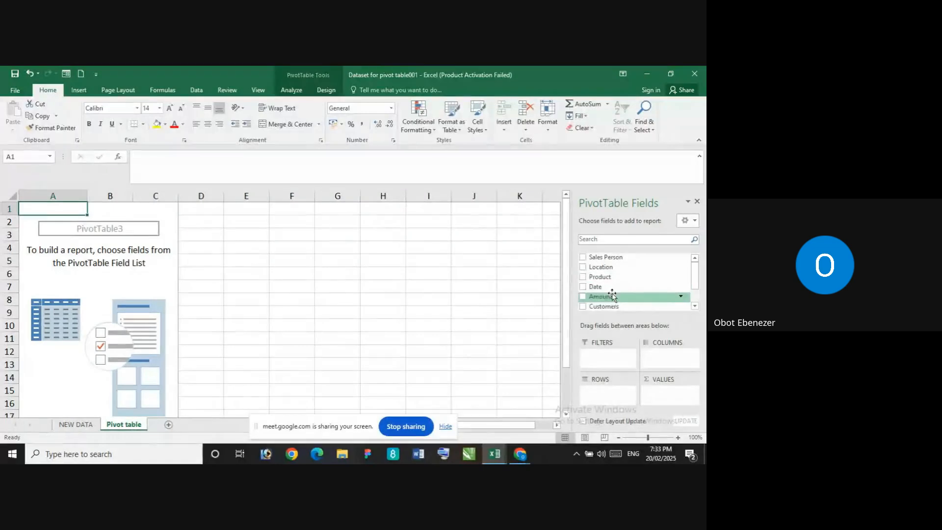
left_click_drag(609, 300, 666, 395)
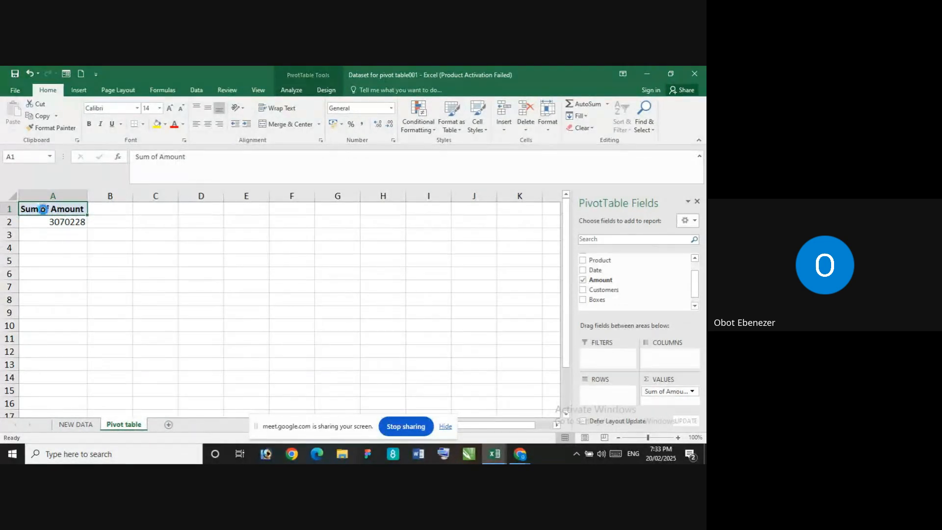
Set the custom name of the PivotTable's Sum of Amount value field to Total Amount
double_click(40, 208)
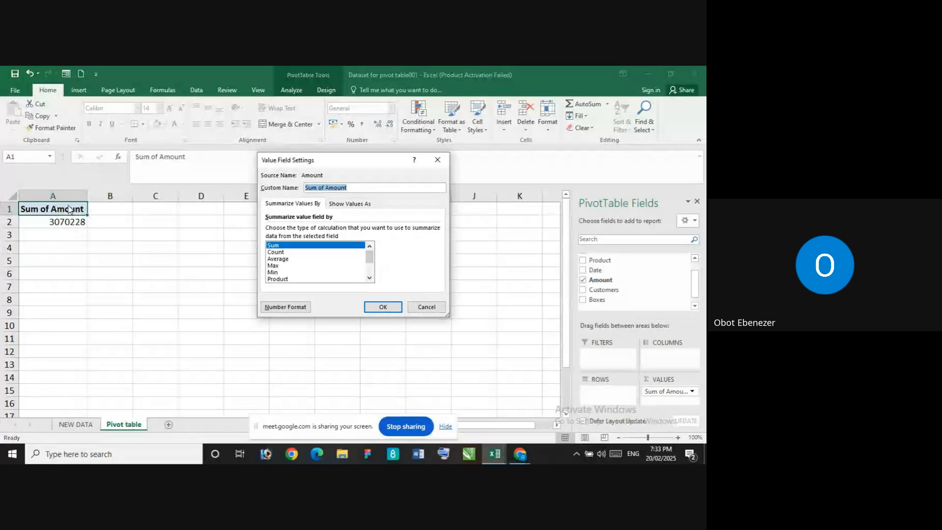
left_click(322, 187)
key("BackSpace")
key("BackSpace")
key("BackSpace")
key("BackSpace")
key("BackSpace")
key("BackSpace")
key("BackSpace")
type("Total")
left_click(390, 309)
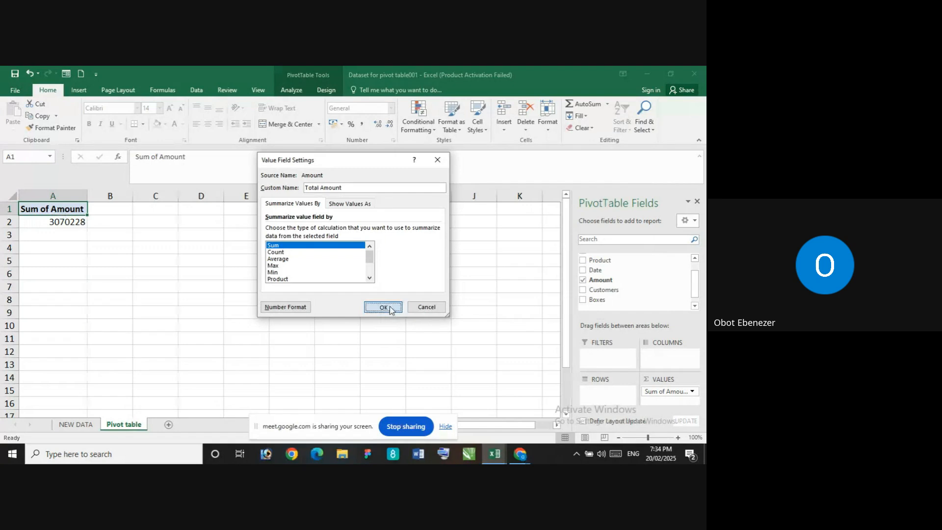
Format the total in cell A2 as currency with the $ English (United States) symbol and 0 decimal places
left_click(64, 222)
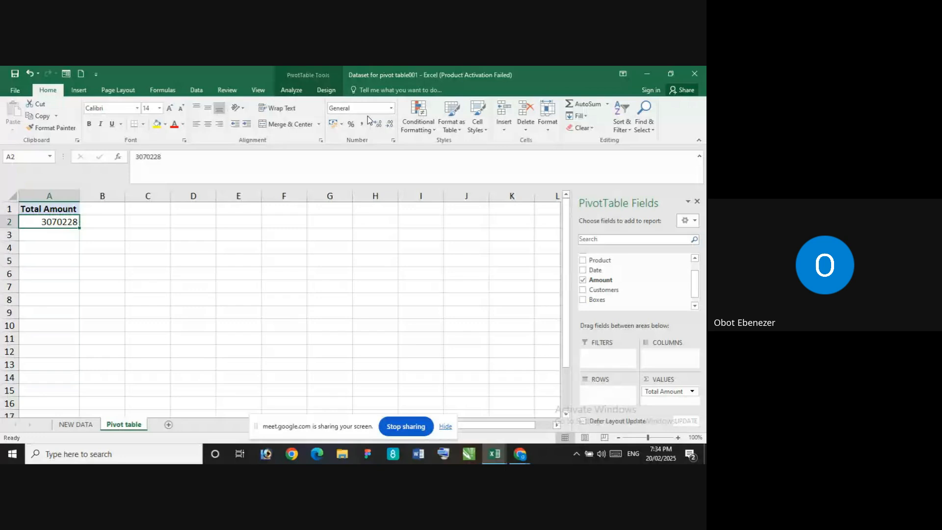
left_click(393, 141)
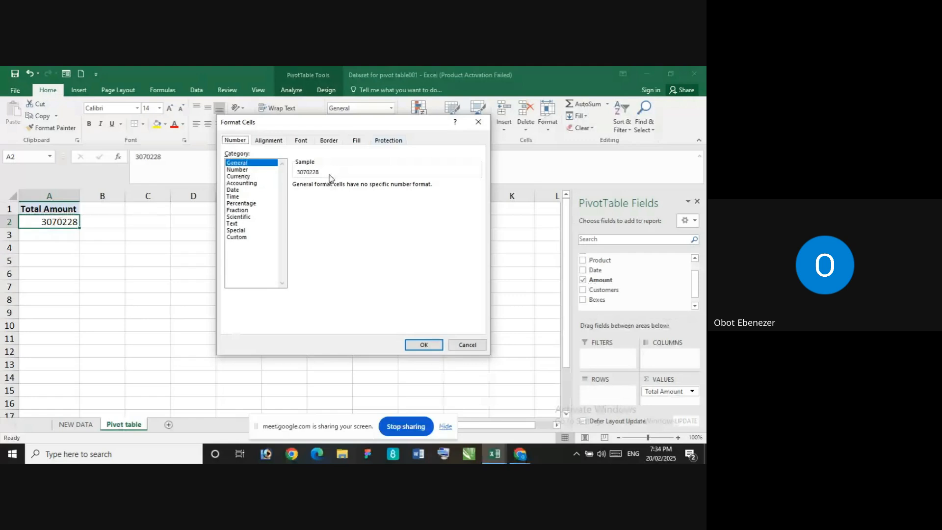
left_click(241, 176)
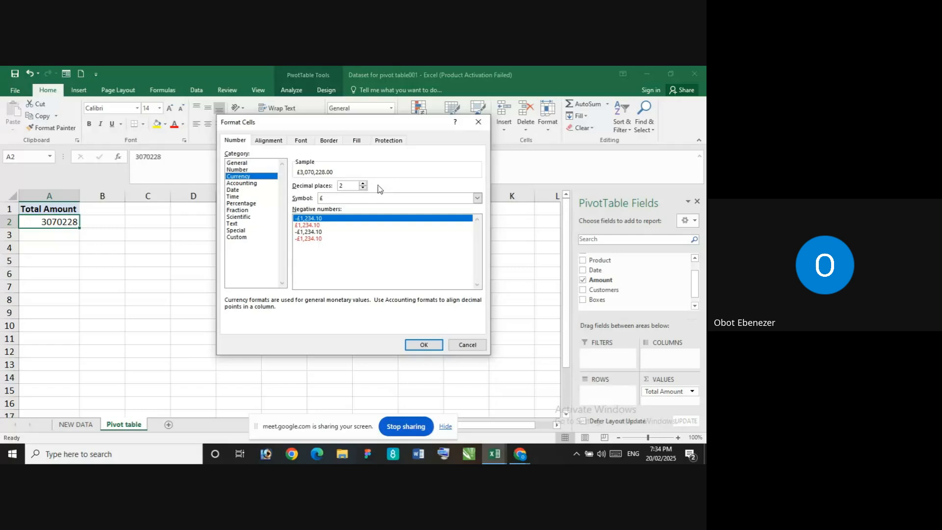
left_click(477, 198)
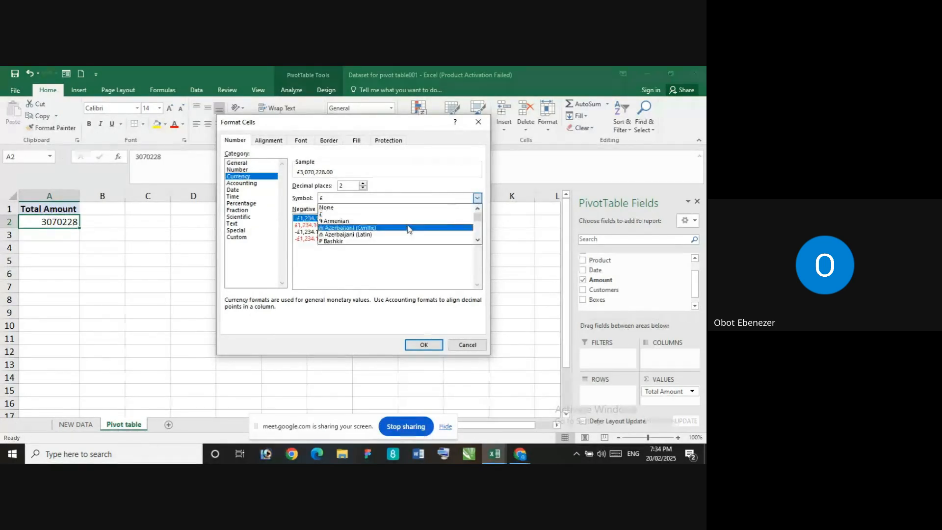
scroll(407, 228, "down", 12)
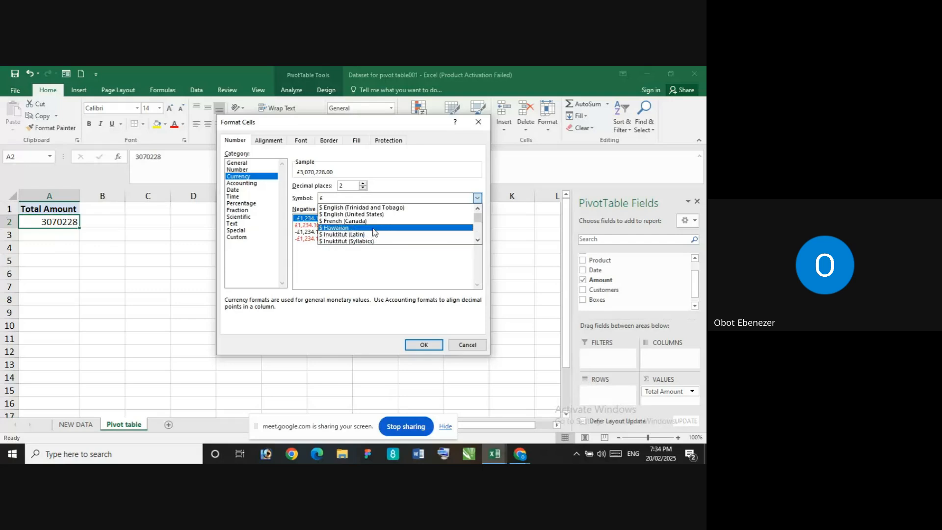
left_click(376, 215)
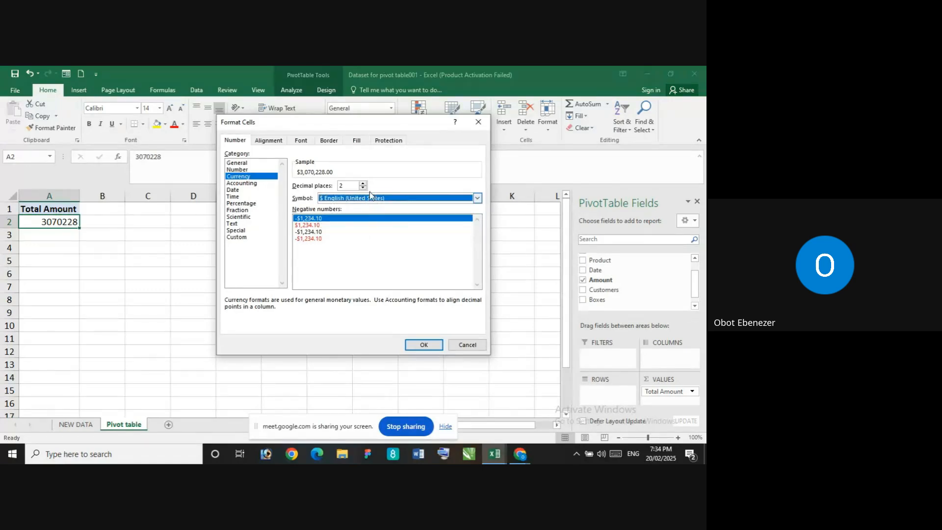
double_click(358, 185)
type("0")
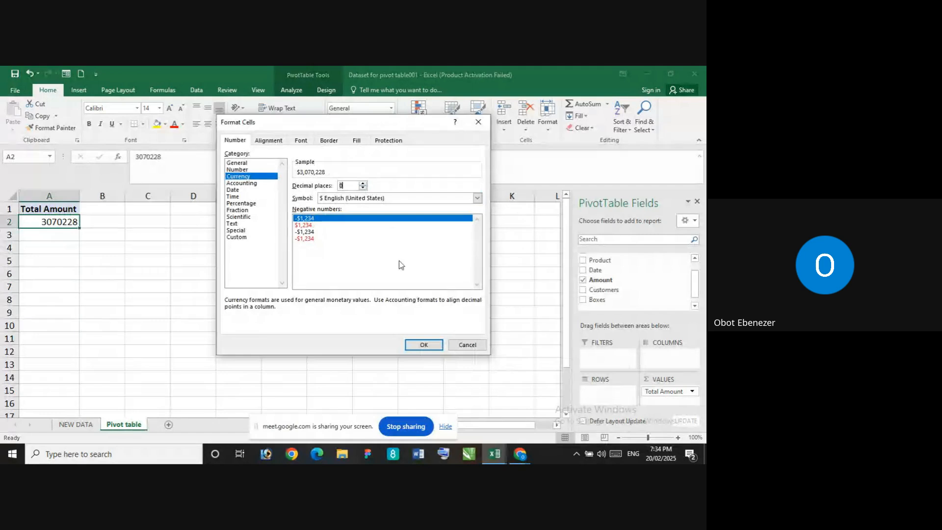
left_click(425, 344)
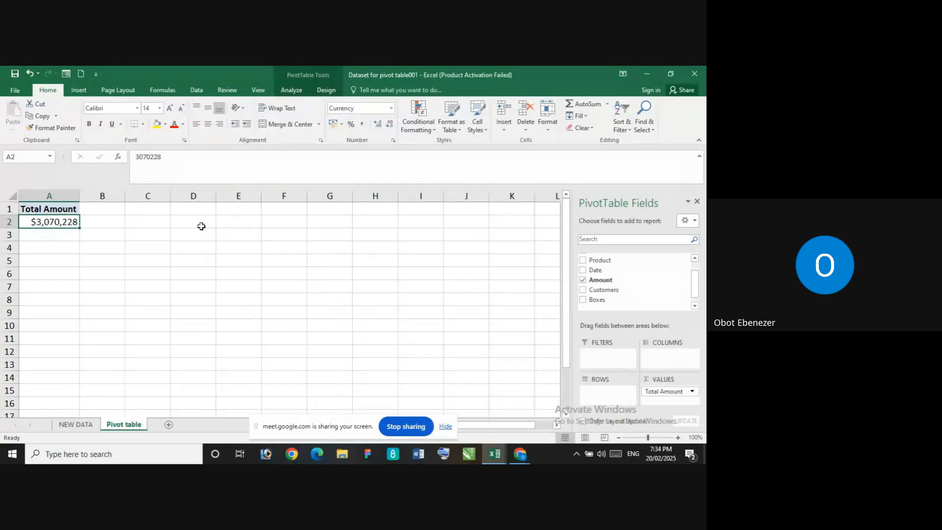
left_click(45, 246)
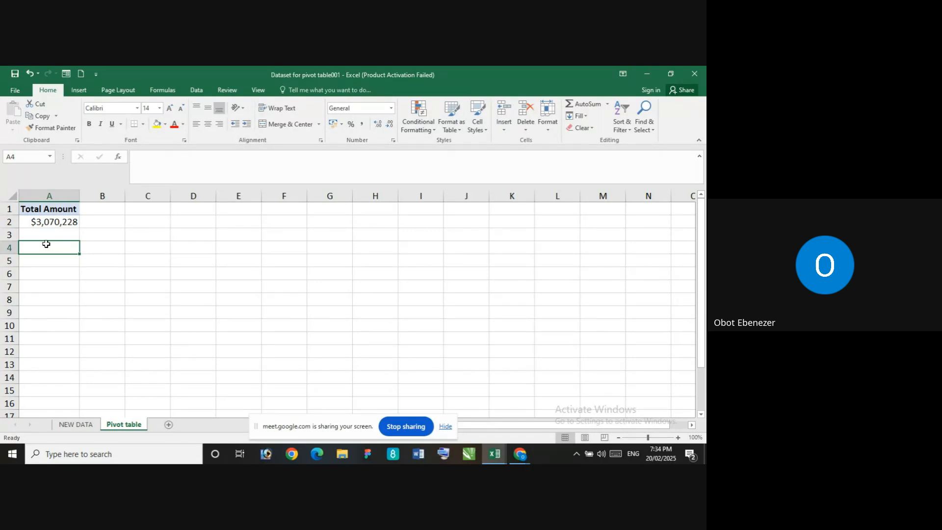
left_click(45, 225)
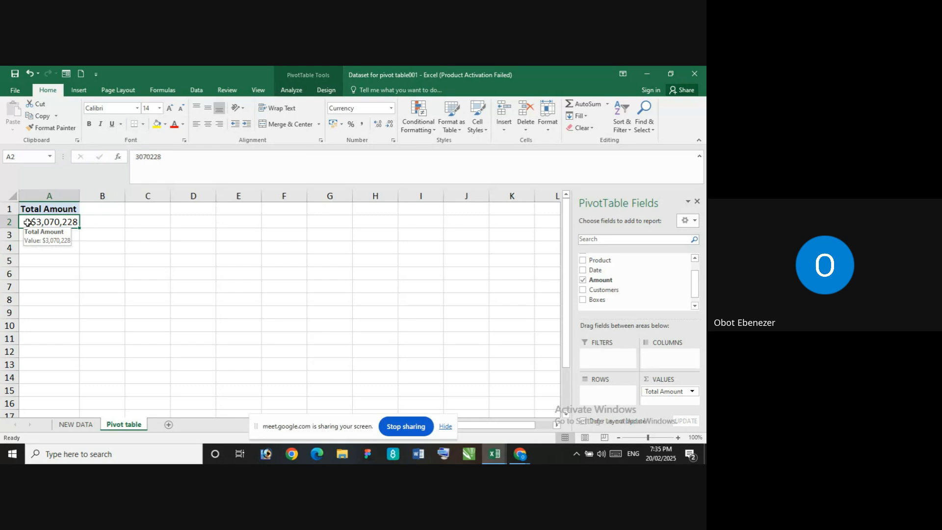
left_click(160, 257)
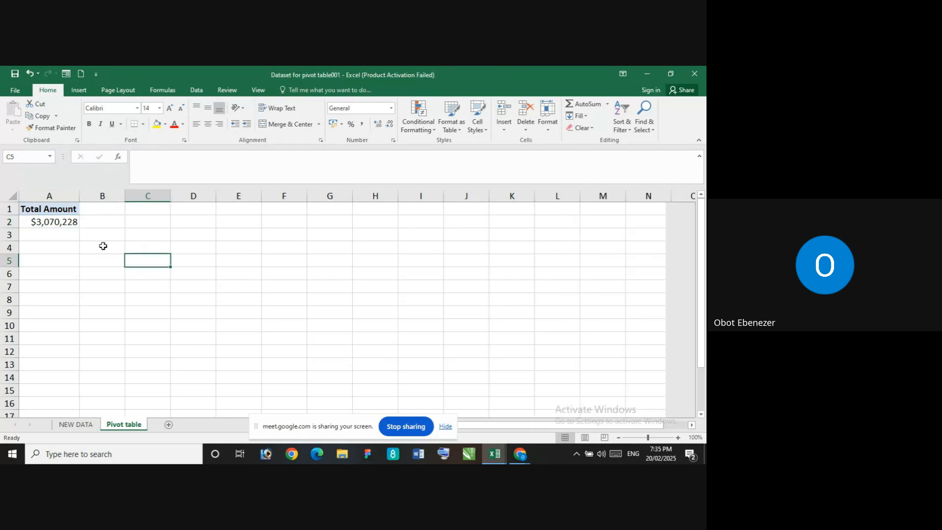
Create a second PivotTable at cell A4 of the Pivot table sheet from the entire sales table, Table1, on the NEW DATA sheet
left_click(65, 246)
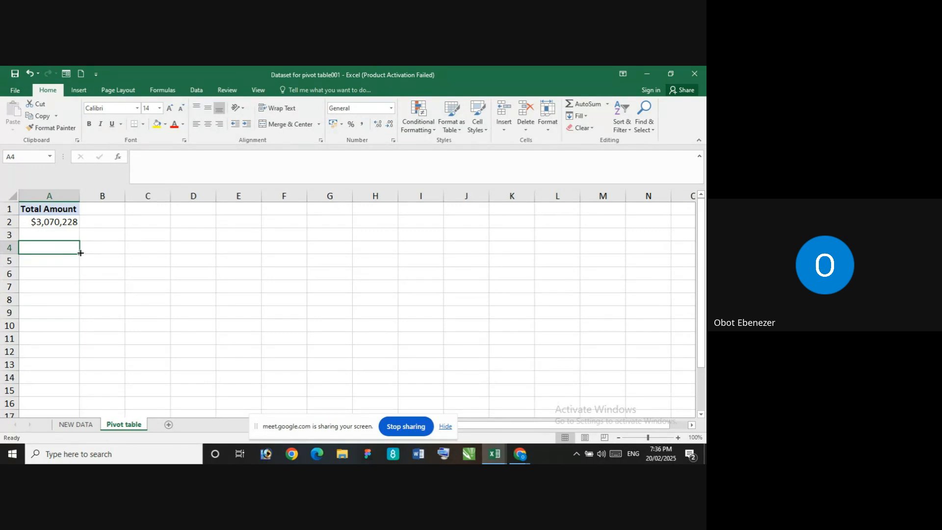
left_click(77, 92)
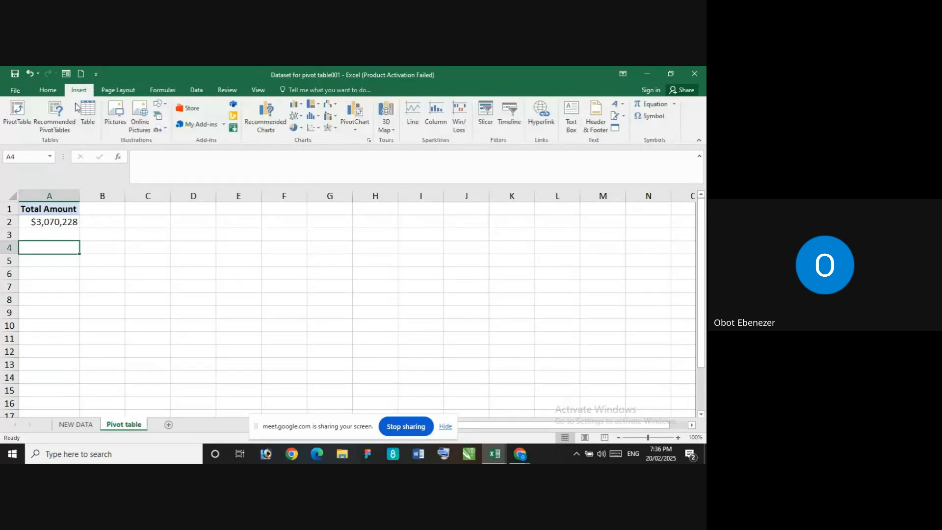
left_click(17, 113)
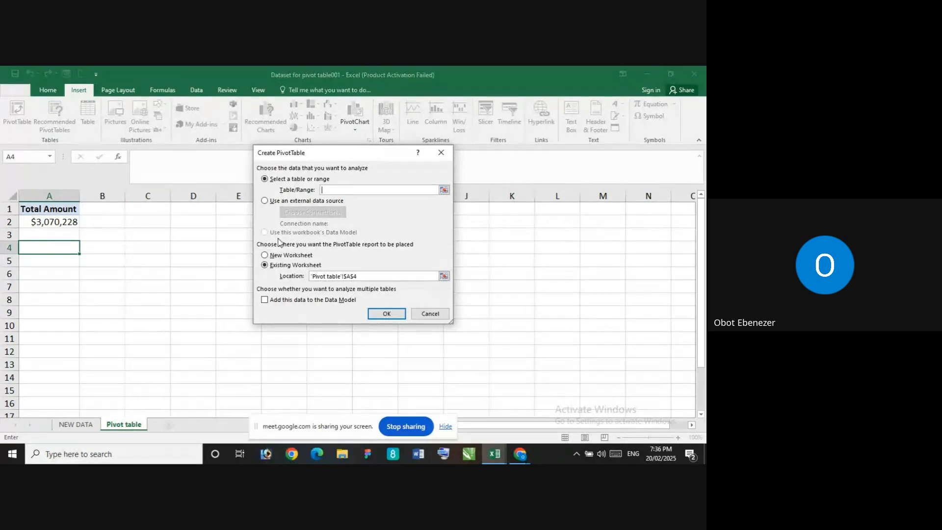
left_click(75, 424)
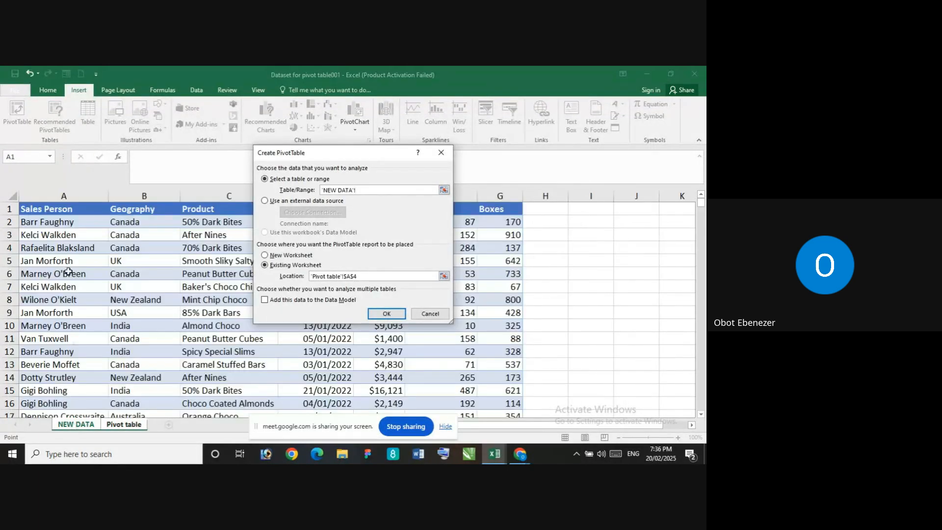
left_click(60, 210)
key("ctrl+shift+Right")
key("ctrl+shift+Down")
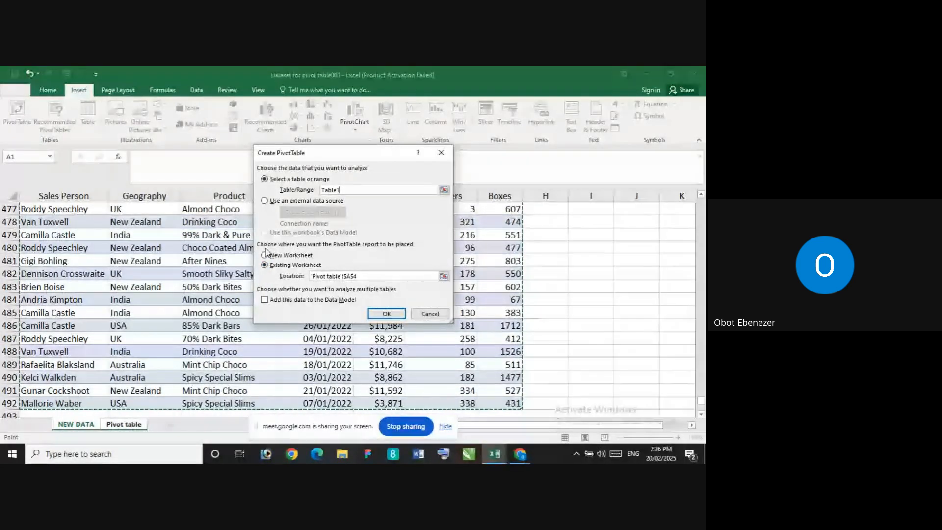
left_click(388, 314)
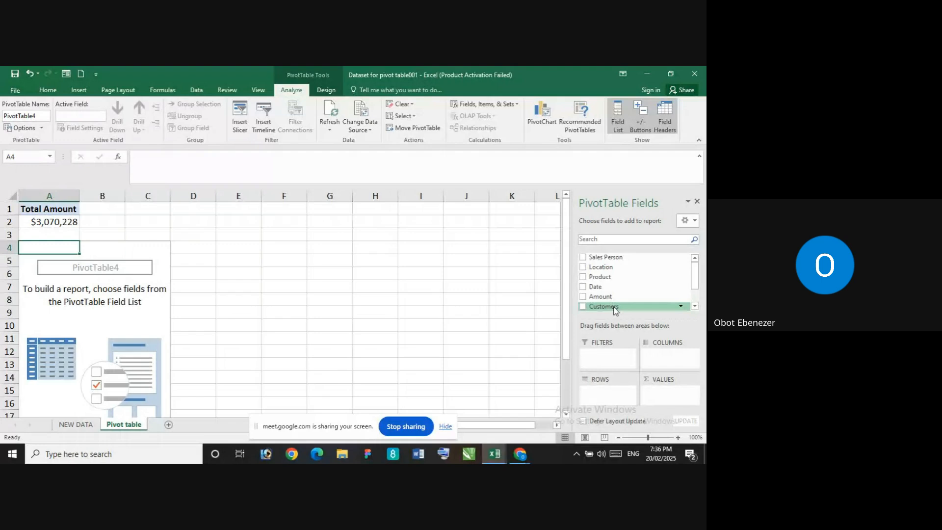
Add the Customers field as a sum to the values area of the PivotTable at cell A4
left_click_drag(613, 306, 669, 398)
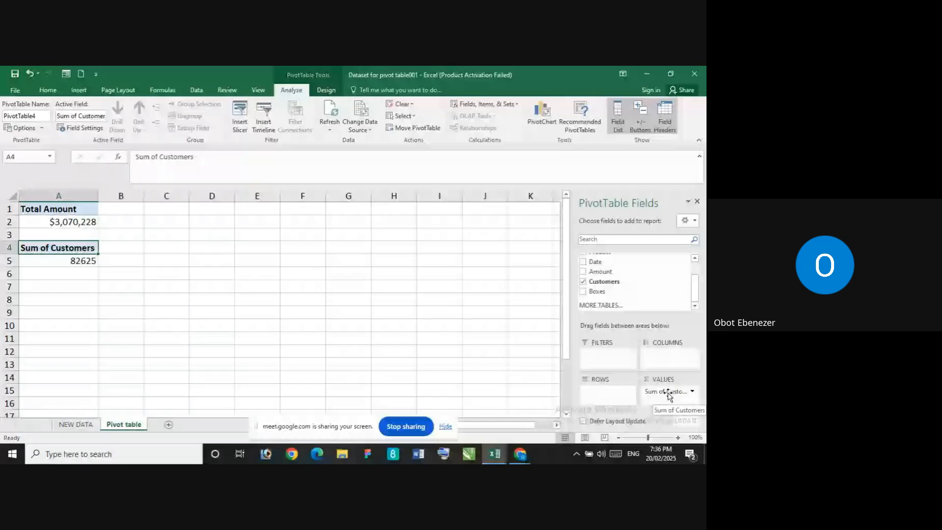
left_click(693, 393)
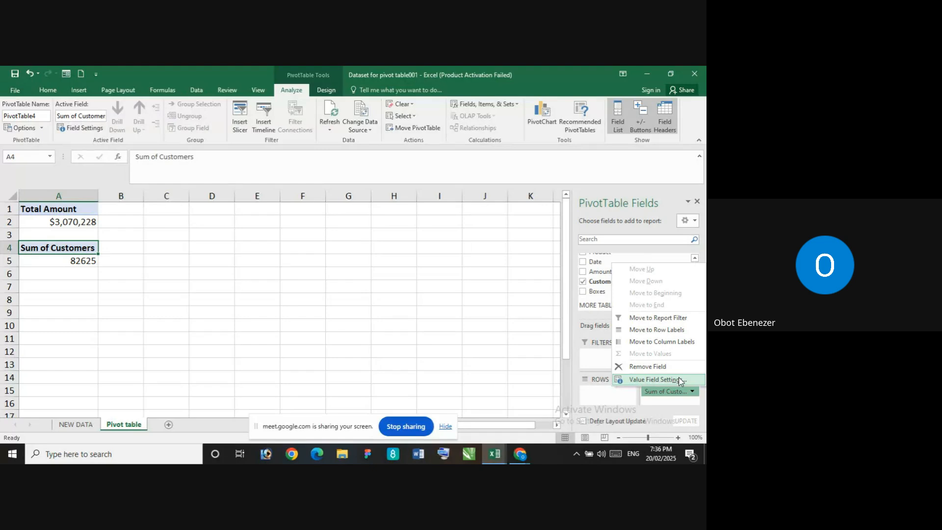
left_click(680, 380)
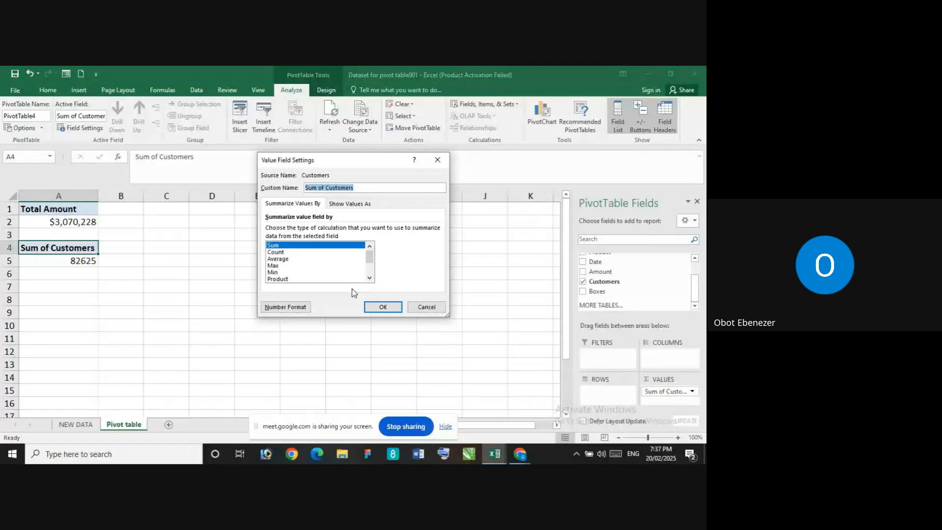
left_click(383, 308)
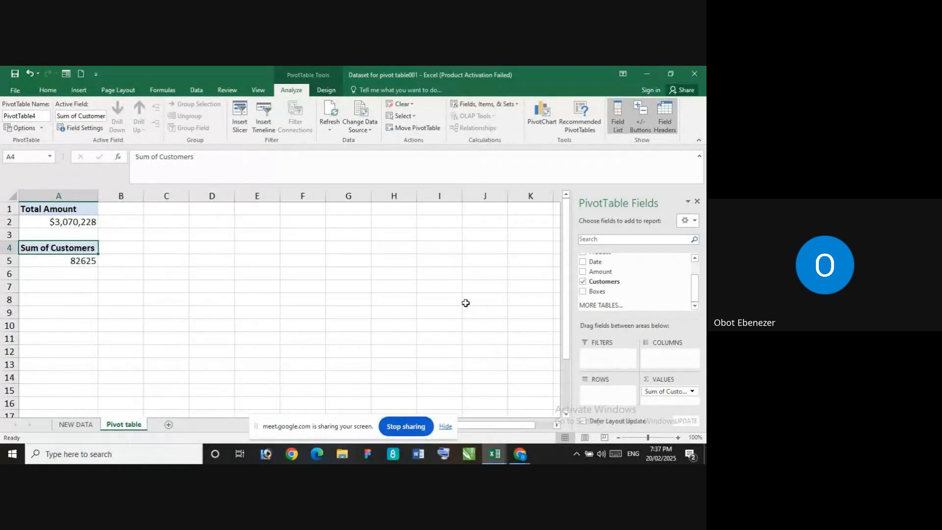
Summarize the Customers value field by Count and select cell A7 on the Pivot table sheet
left_click(692, 392)
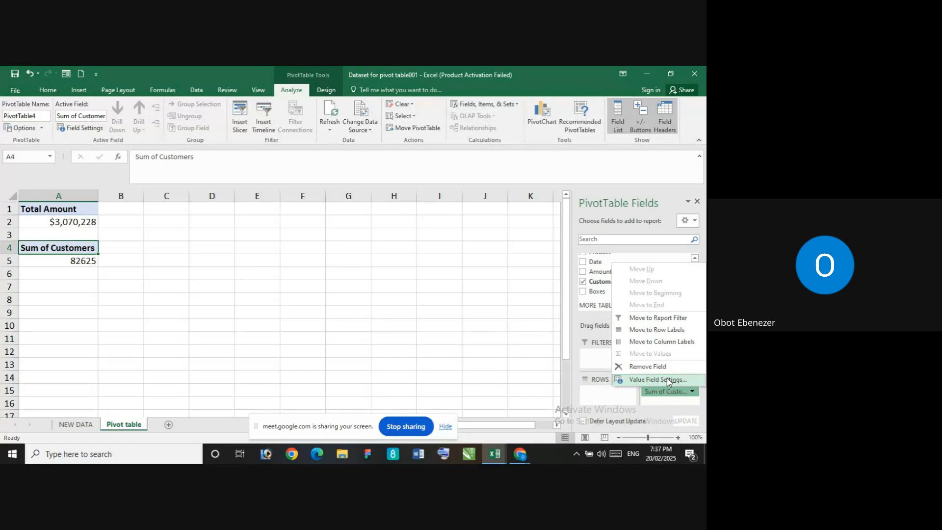
left_click(657, 380)
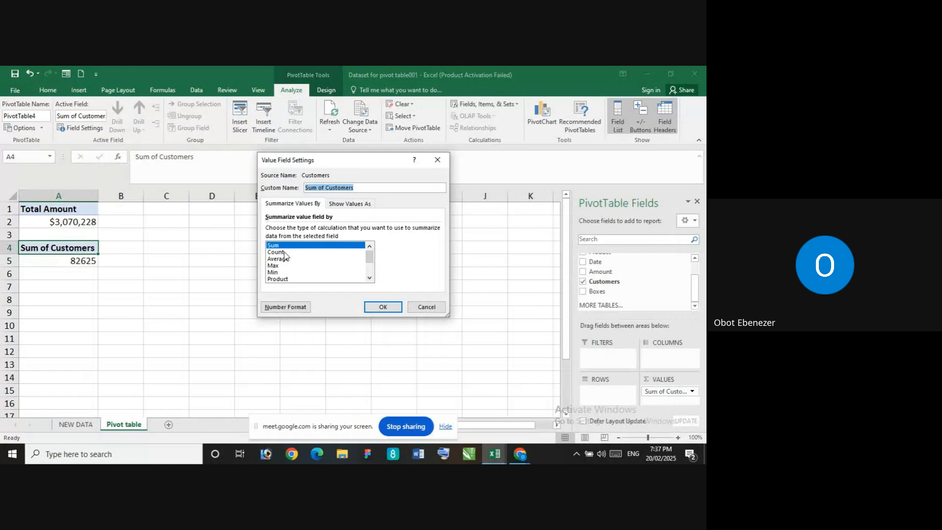
left_click(284, 252)
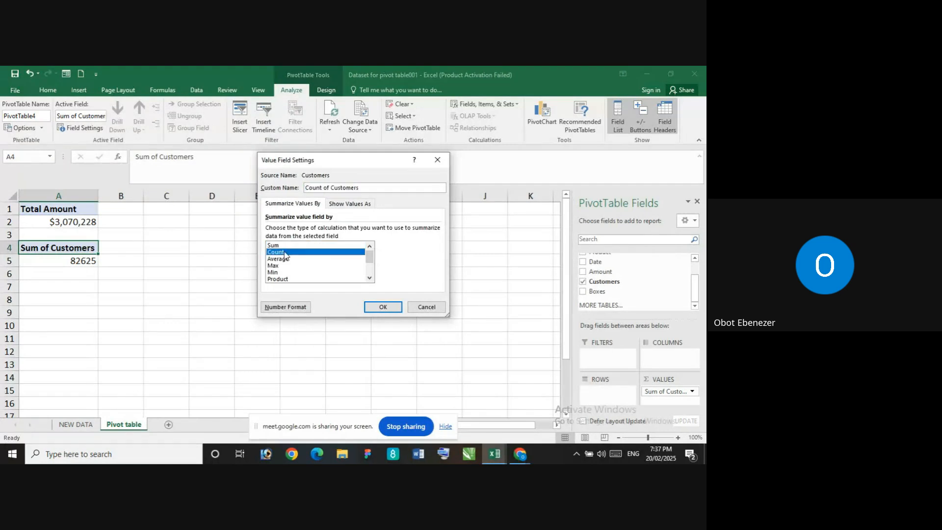
left_click(383, 308)
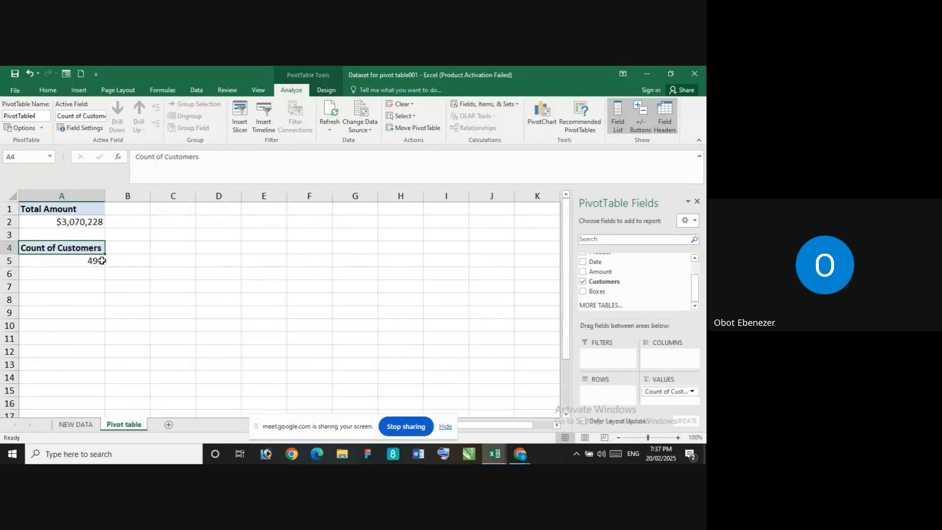
mouse_move(102, 260)
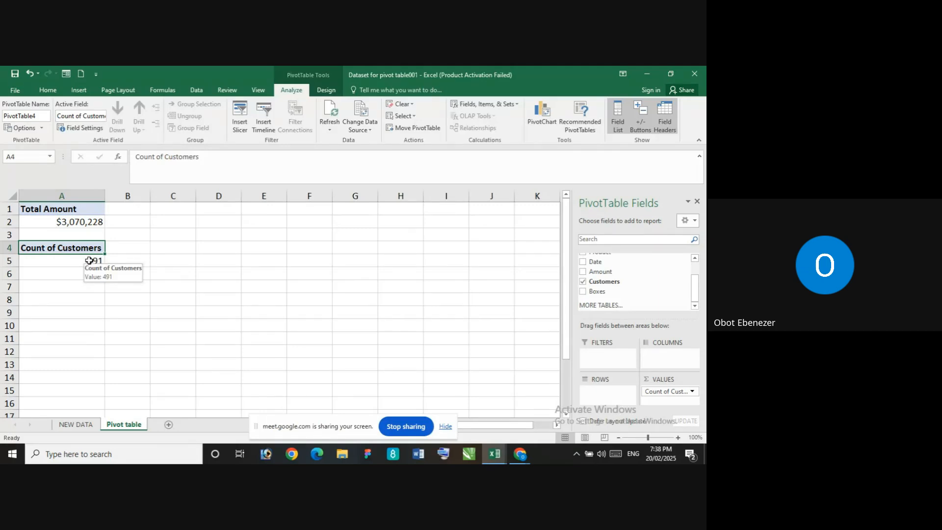
left_click(84, 285)
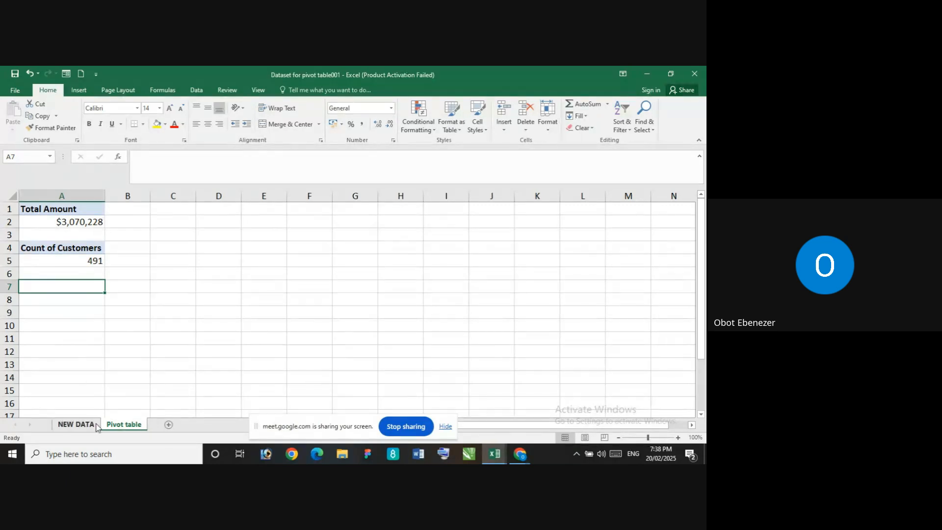
Examine the sales records on the NEW DATA sheet from the last rows up to the header row and return to the Pivot table sheet
left_click(76, 424)
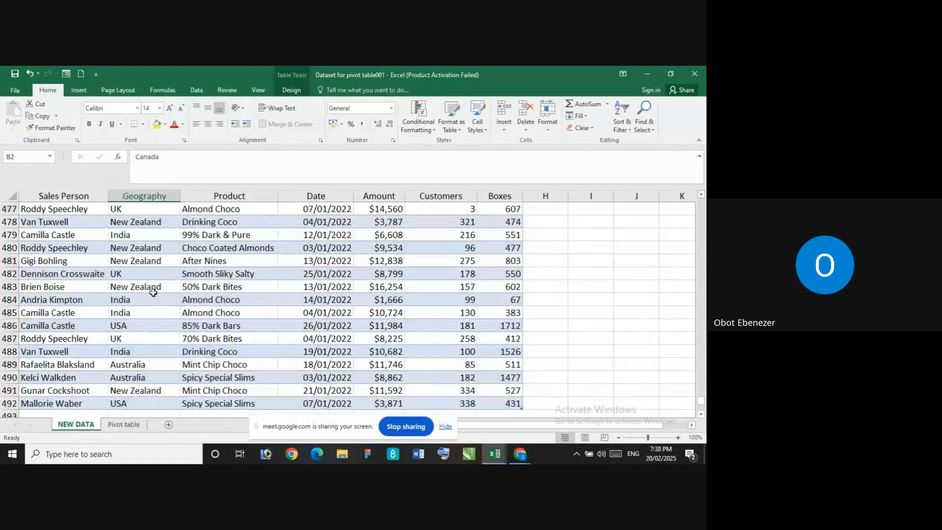
scroll(156, 288, "up", 5)
scroll(157, 288, "up", 20)
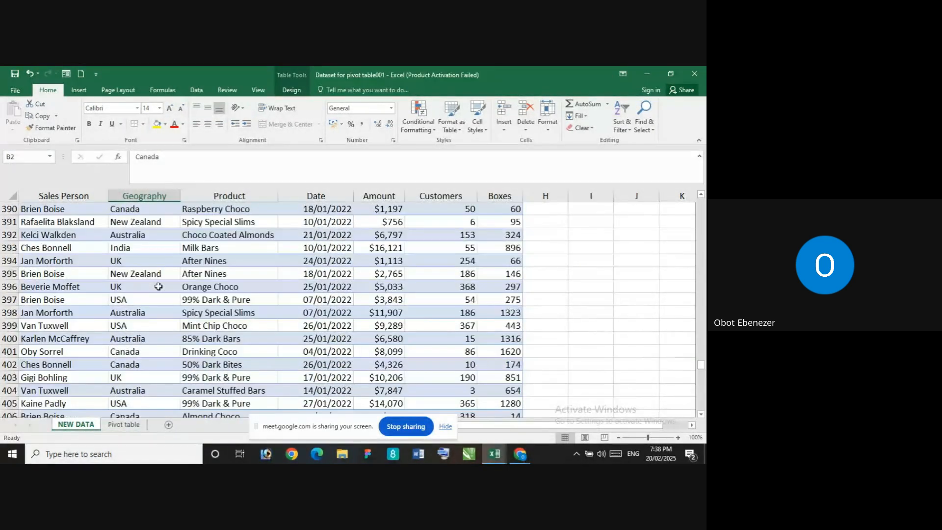
scroll(158, 286, "up", 20)
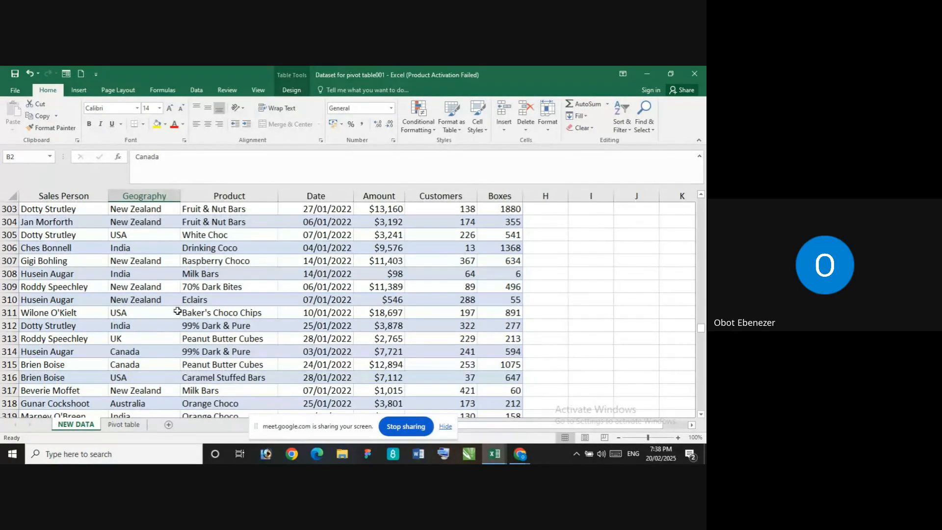
left_click(124, 425)
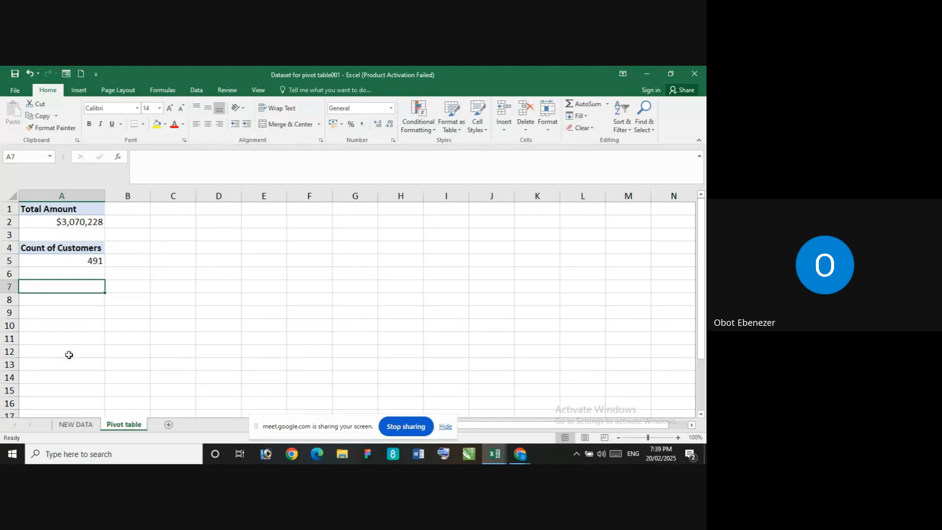
left_click(78, 92)
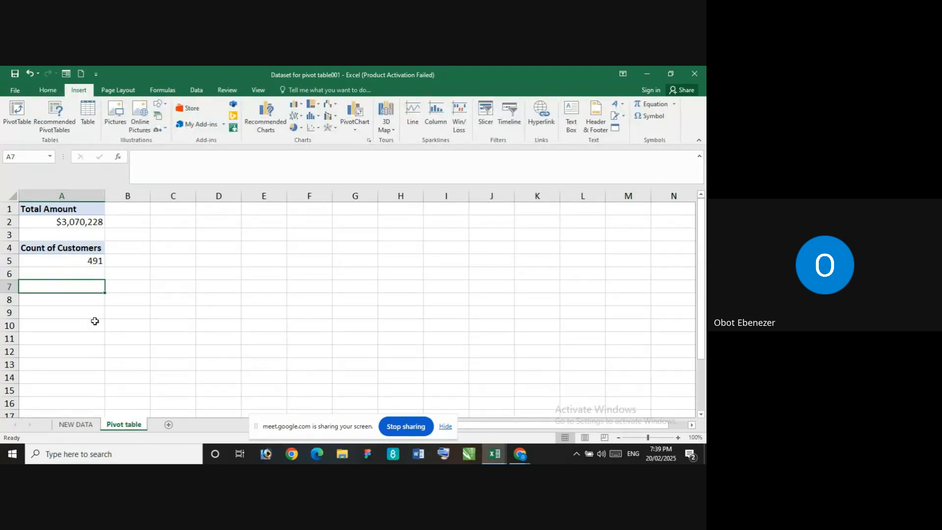
left_click(78, 425)
scroll(76, 252, "up", 5)
scroll(76, 251, "up", 16)
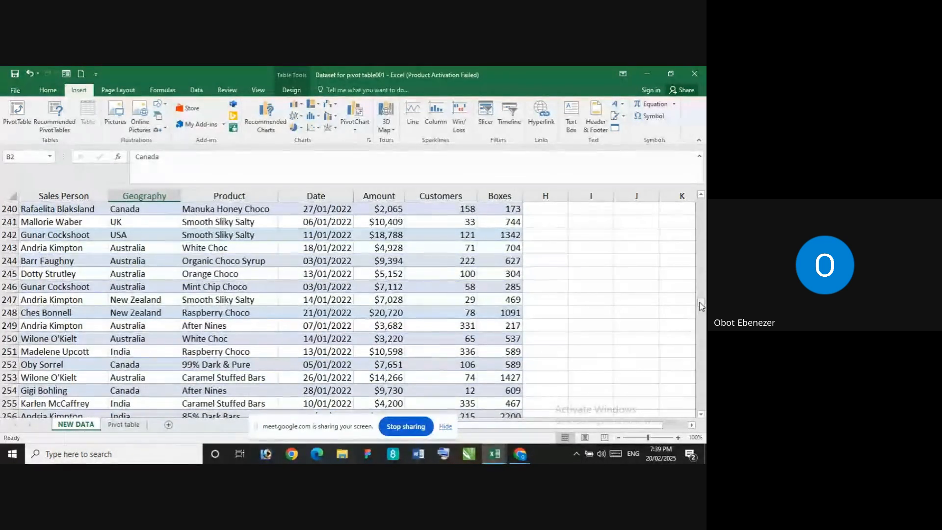
left_click_drag(701, 302, 701, 199)
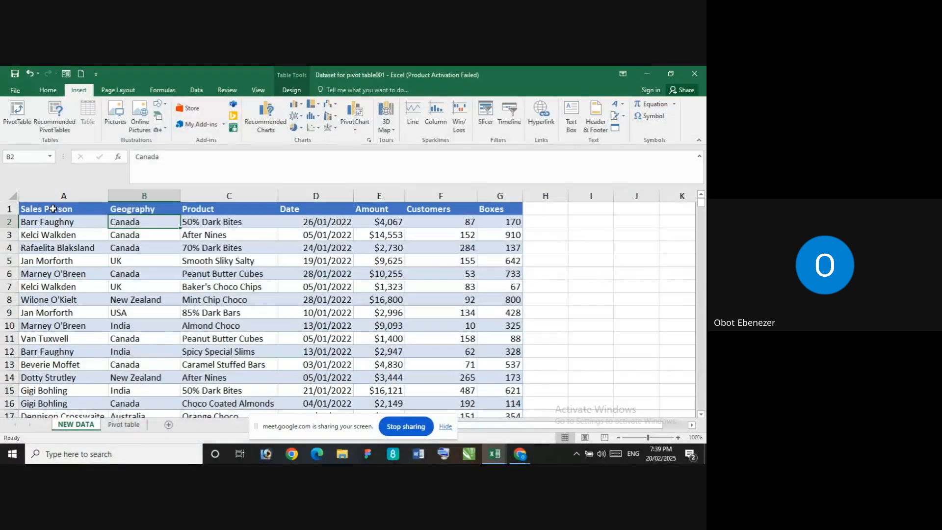
left_click(52, 209)
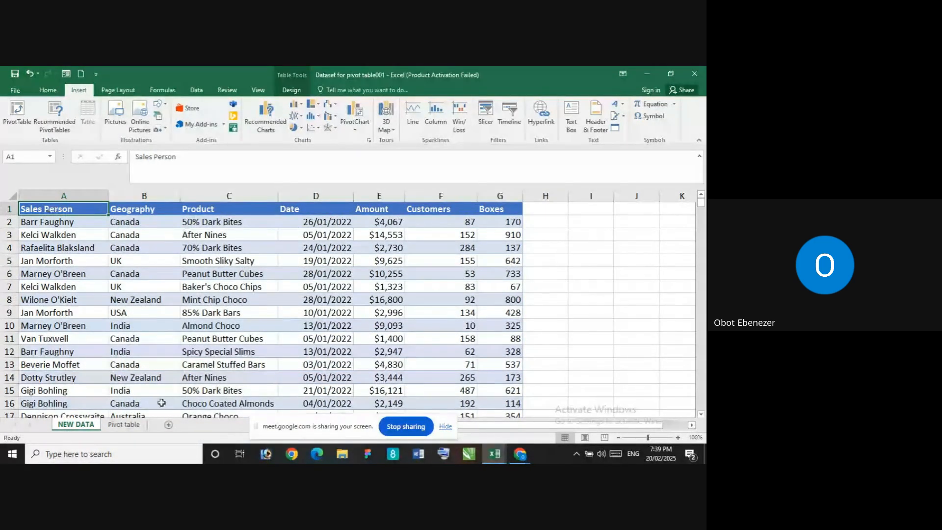
left_click(124, 425)
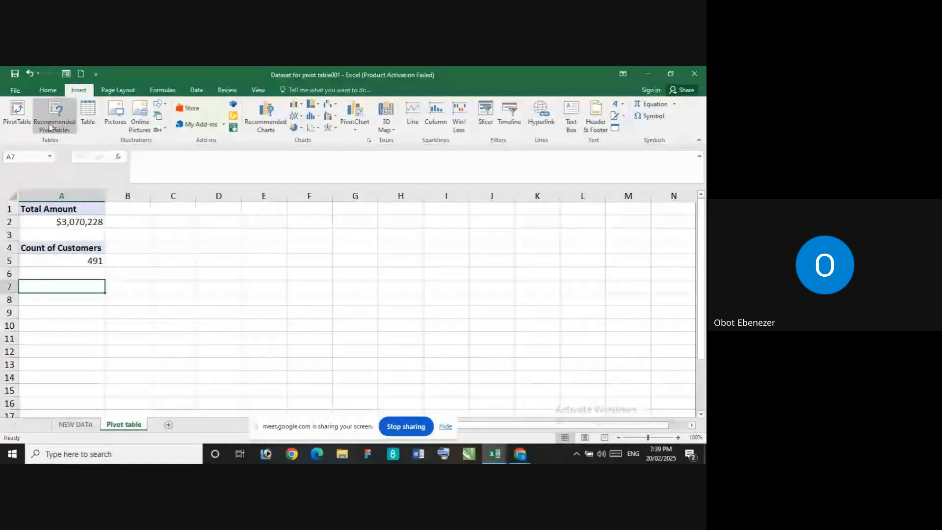
Create a third PivotTable at cell A7 of the Pivot table sheet from the entire sales table, Table1, on the NEW DATA sheet
left_click(16, 114)
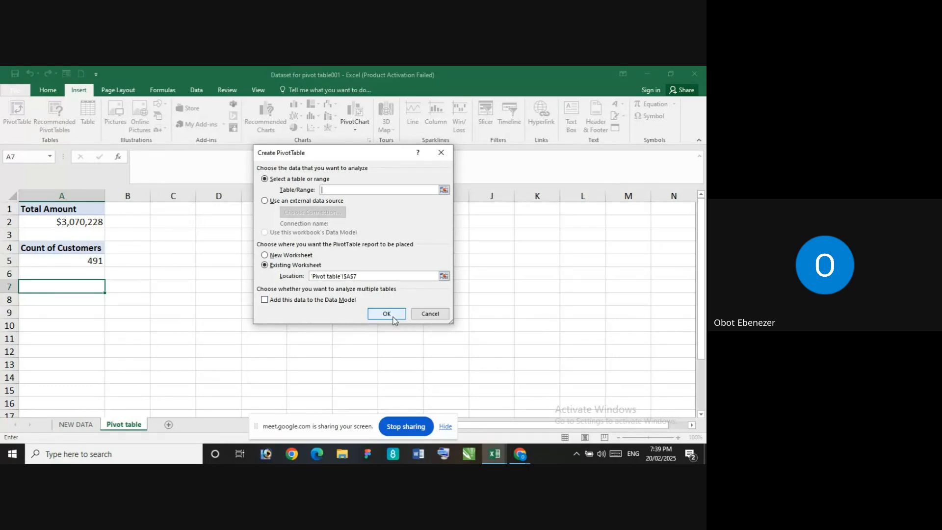
left_click(429, 314)
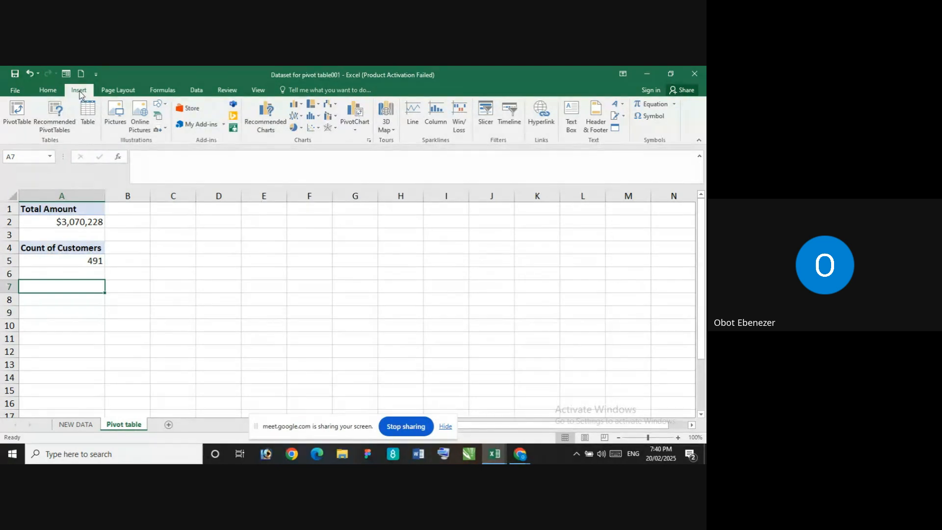
left_click(15, 110)
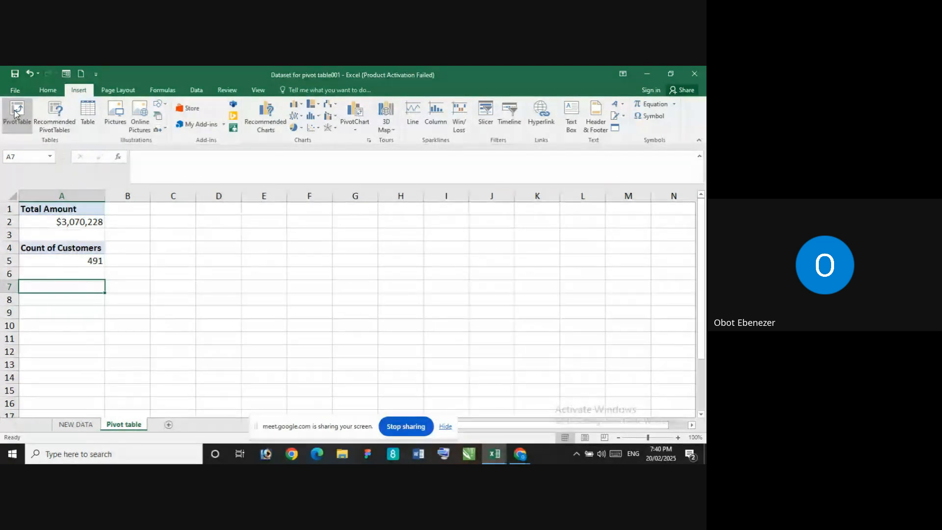
left_click(87, 428)
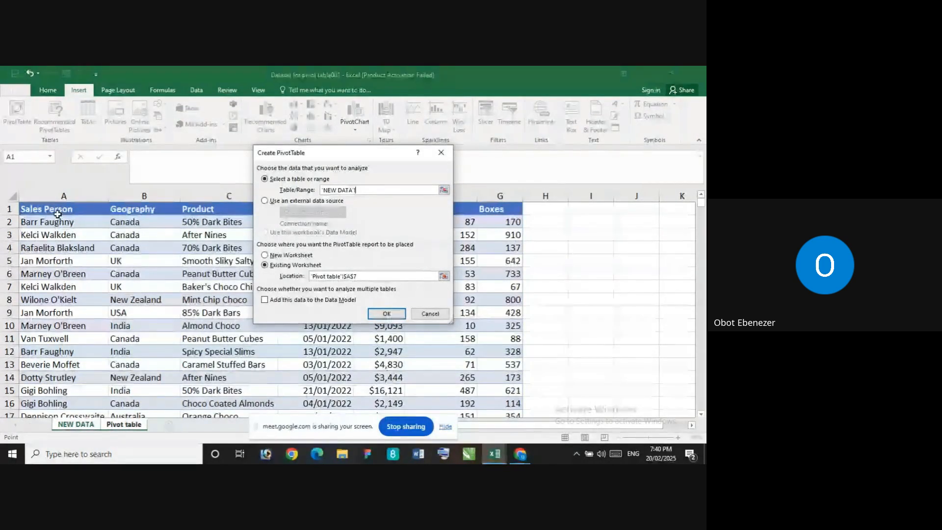
left_click(78, 211)
key("ctrl+shift+Down")
key("ctrl+shift+Right")
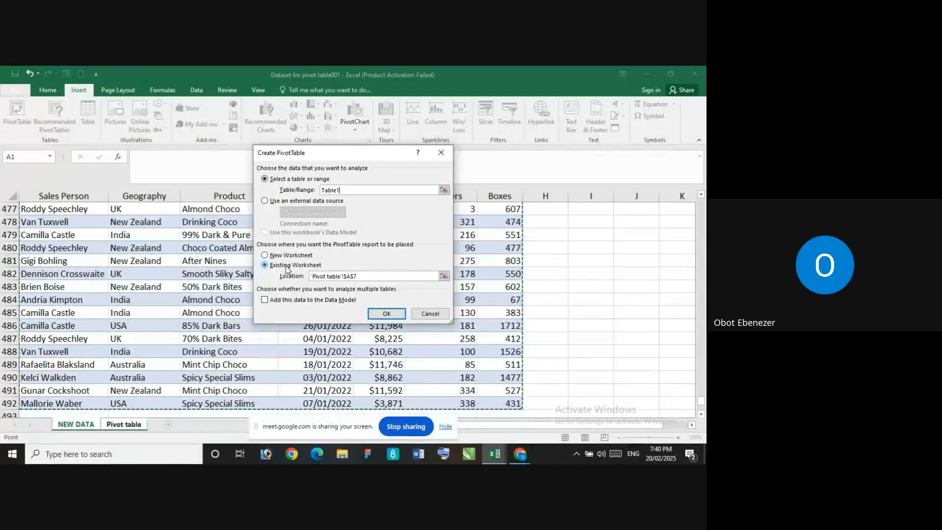
left_click(387, 314)
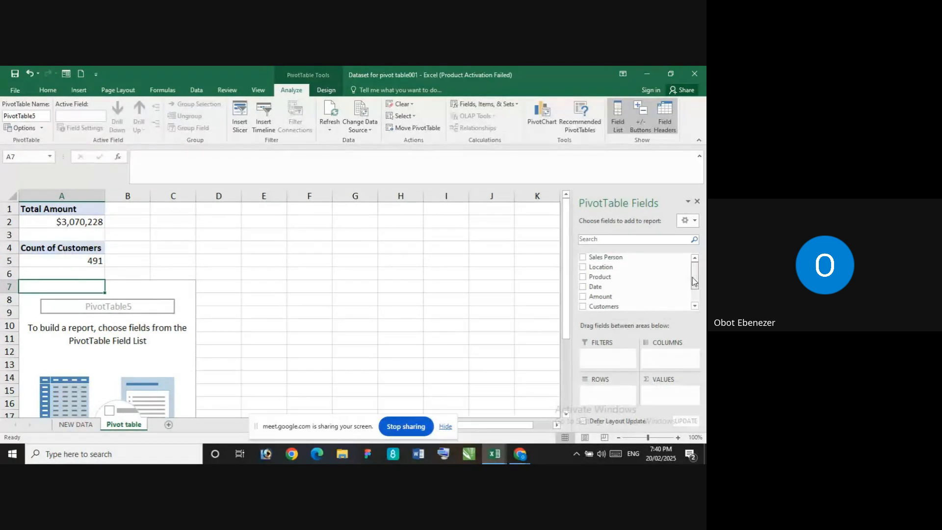
Try the Boxes field summarized by Count in the PivotTable at A7, and remove the field again
left_click_drag(695, 283, 695, 295)
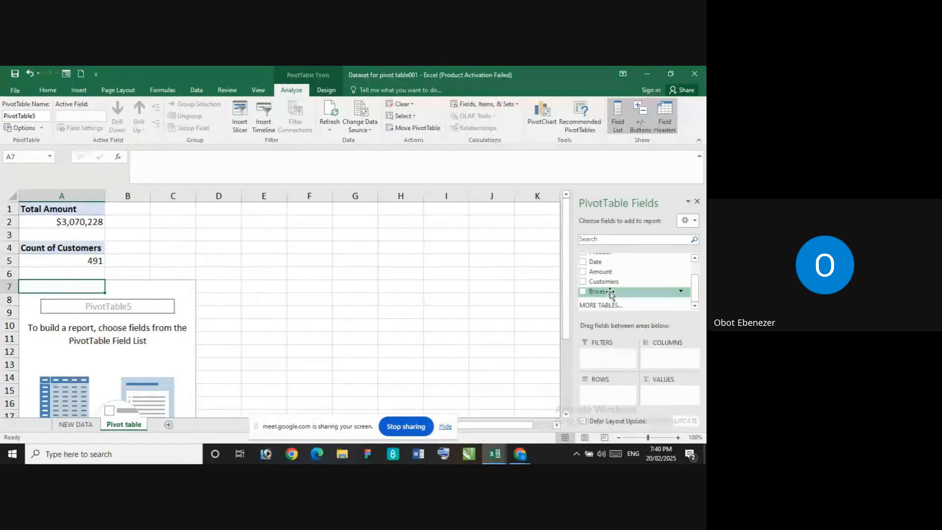
left_click_drag(609, 293, 669, 393)
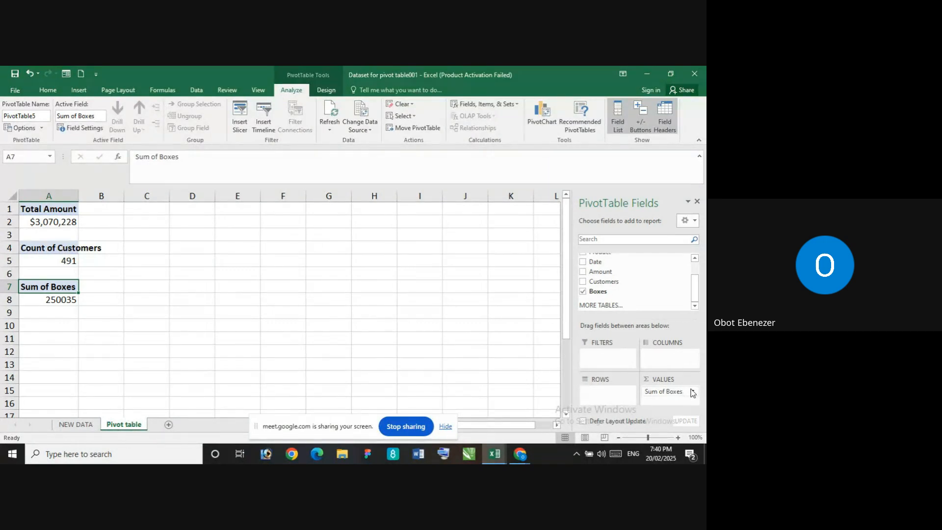
left_click(692, 391)
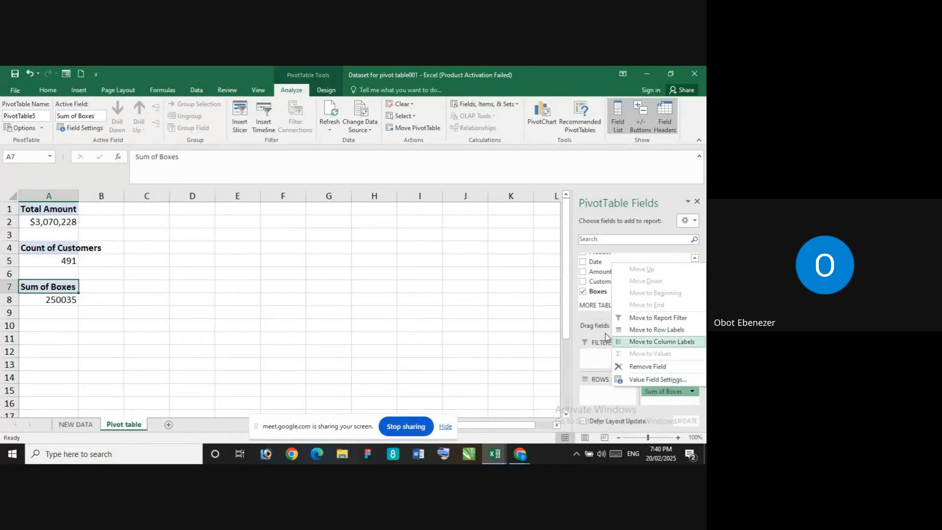
left_click(667, 380)
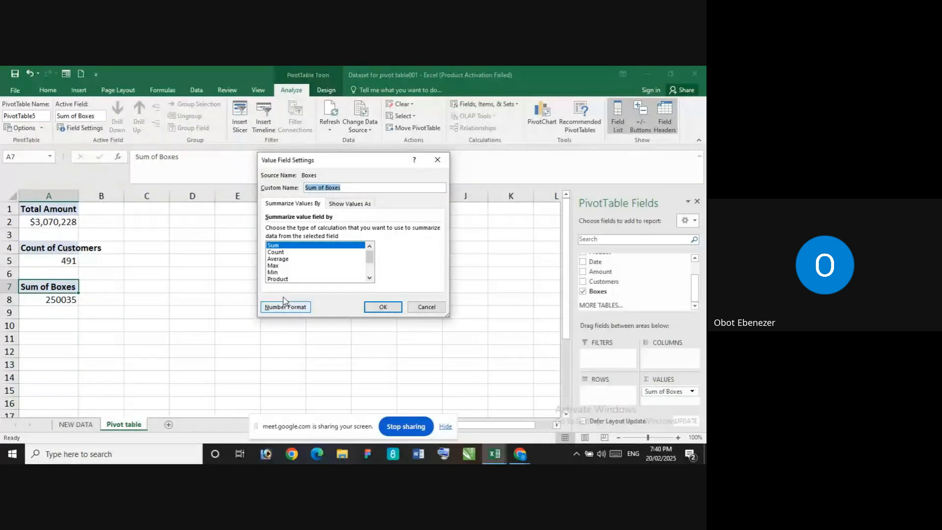
left_click(278, 252)
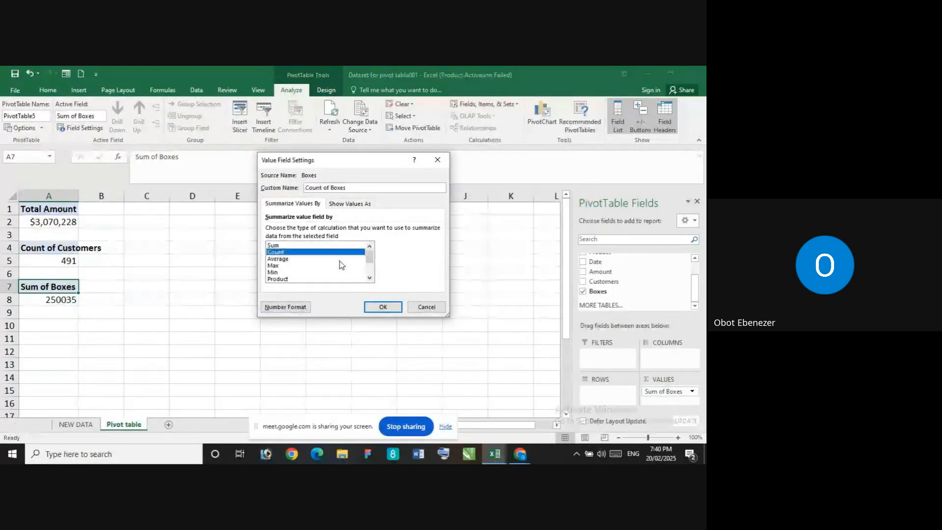
left_click(384, 306)
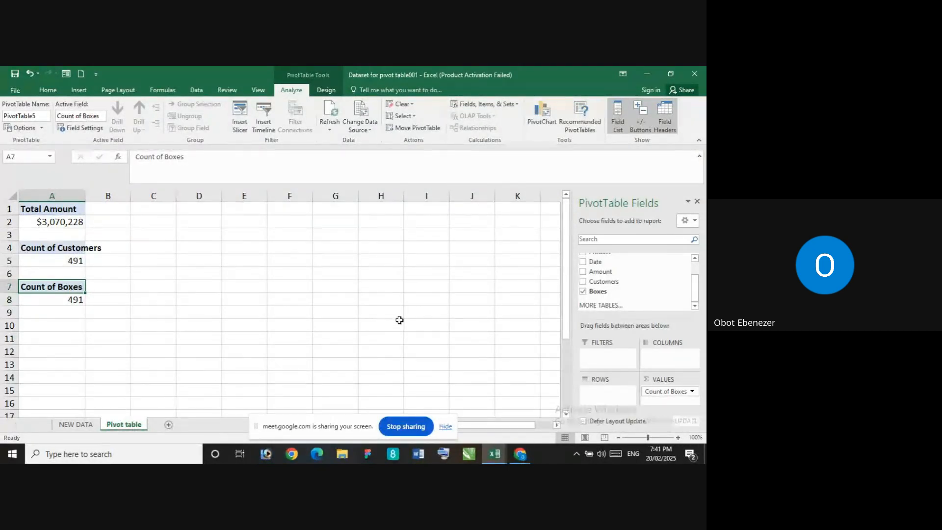
left_click(583, 292)
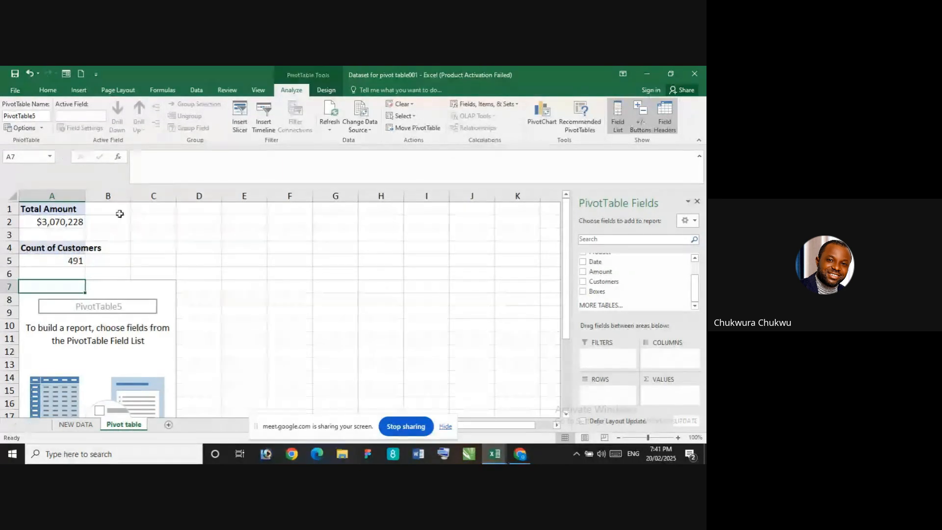
Widen column A of the Pivot table sheet just enough to fit the Count of Customers heading
left_click_drag(85, 197, 122, 196)
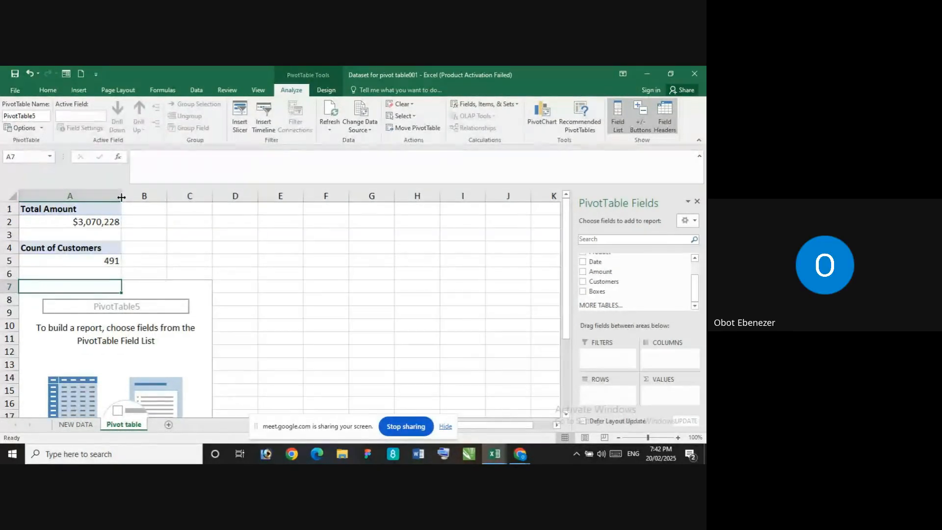
left_click_drag(121, 197, 109, 196)
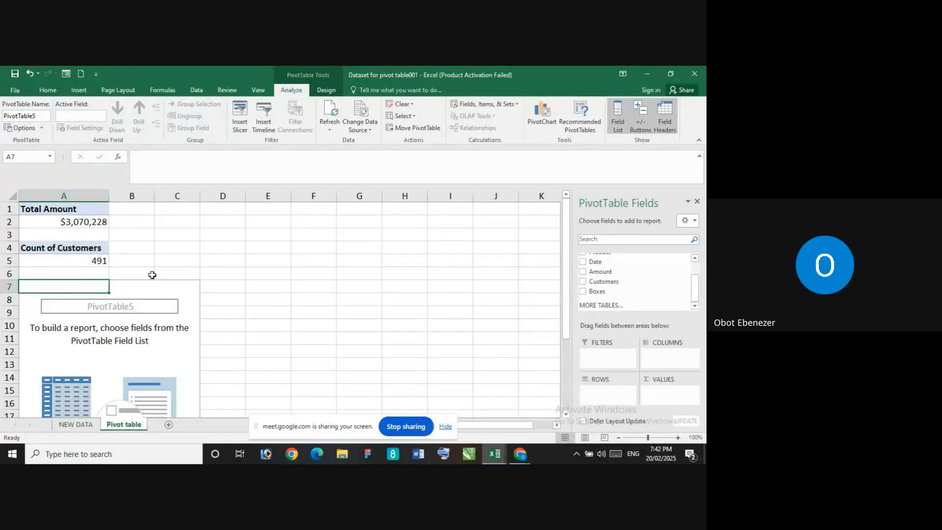
left_click(74, 91)
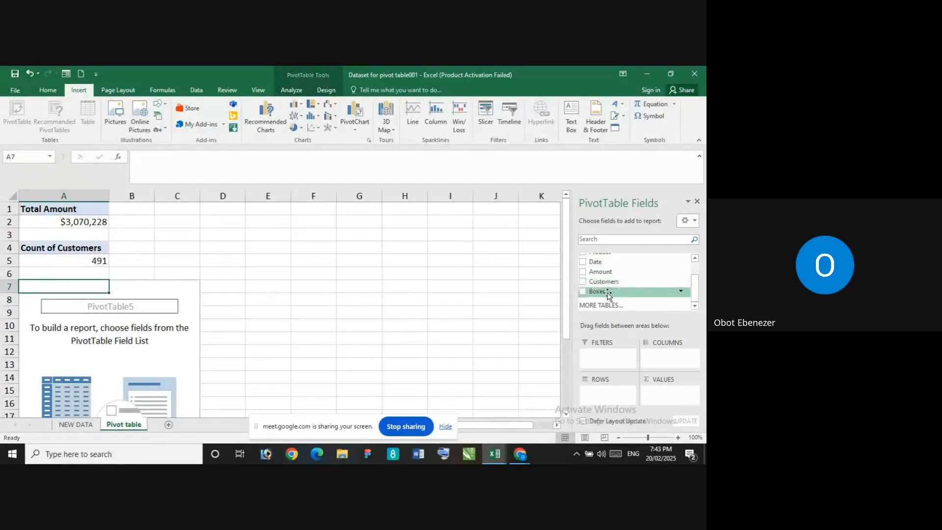
Add the Boxes field as a sum to the values area of the PivotTable at A7 and select its total in A8
left_click_drag(609, 294, 662, 387)
left_click(73, 300)
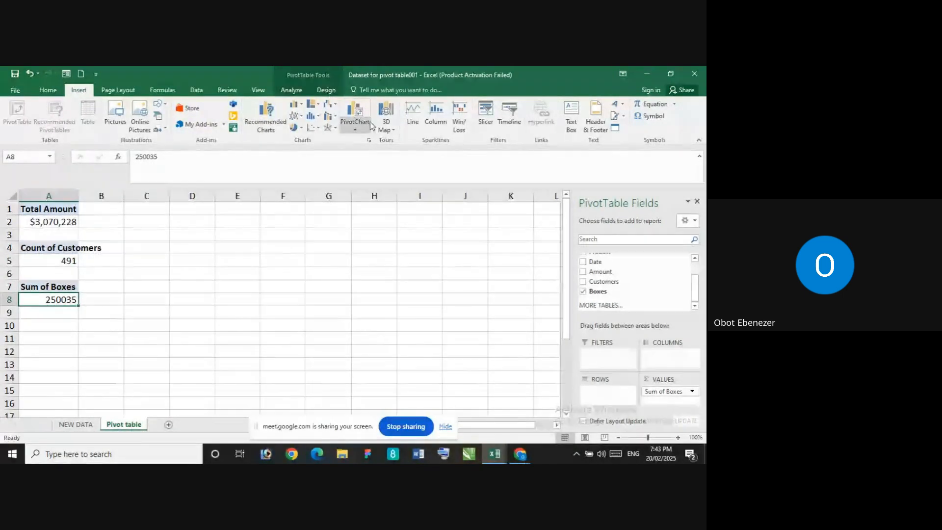
Format the Boxes total in A8 with a thousands separator and no decimal places
left_click(48, 89)
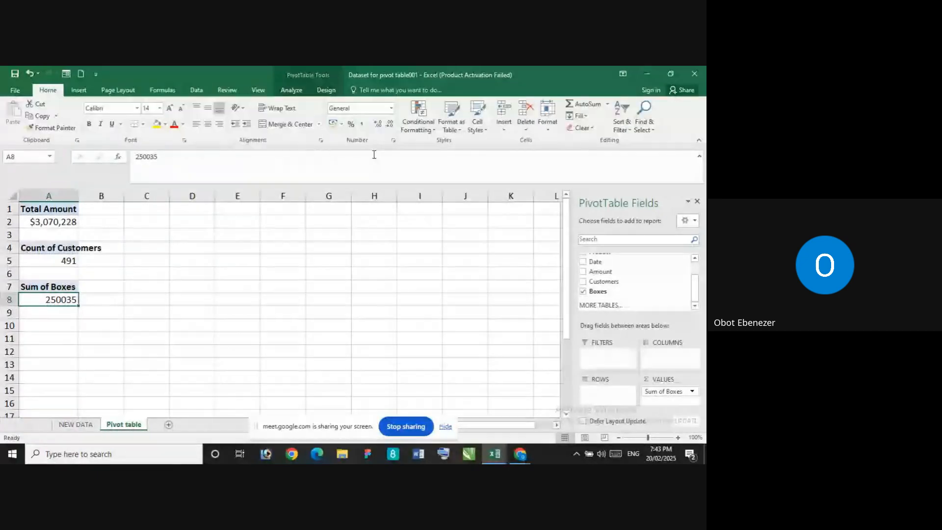
left_click(363, 126)
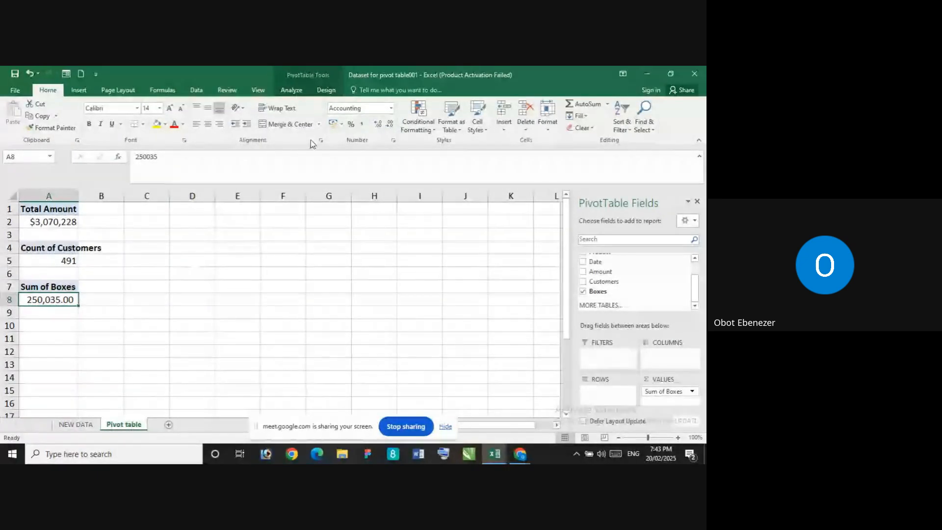
left_click(389, 124)
left_click(389, 124)
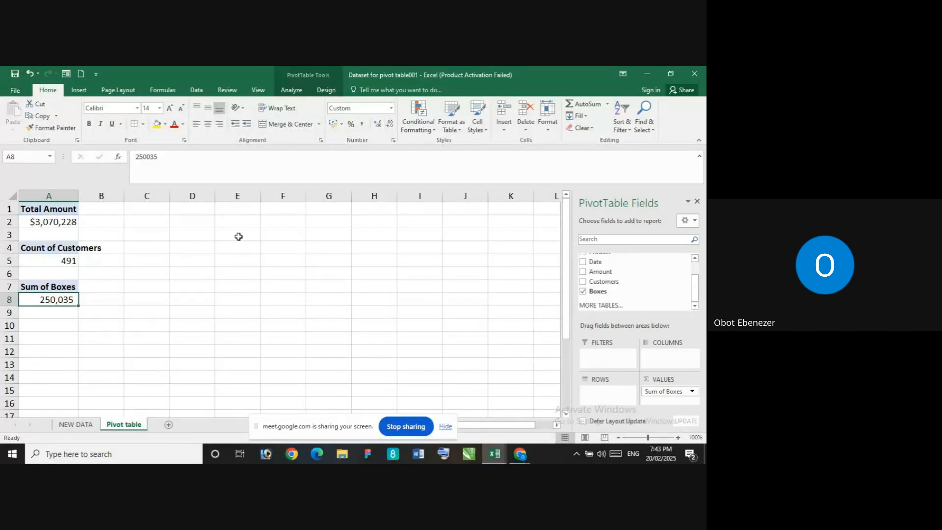
Rename the Boxes value field in A7 to Total Boxes and widen column A to fit the Count of Customers heading
double_click(25, 286)
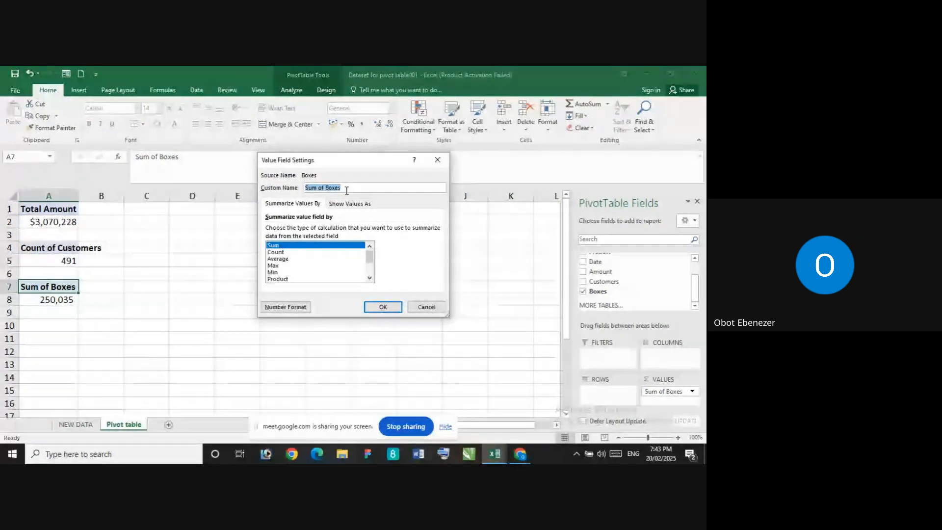
left_click(317, 187)
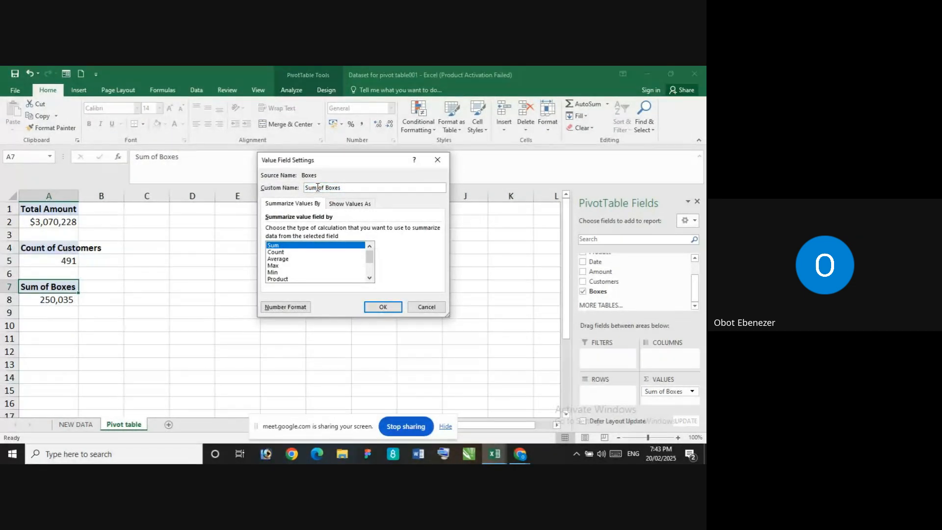
key("BackSpace")
key("BackSpace")
key("BackSpace")
type("tal")
left_click(383, 307)
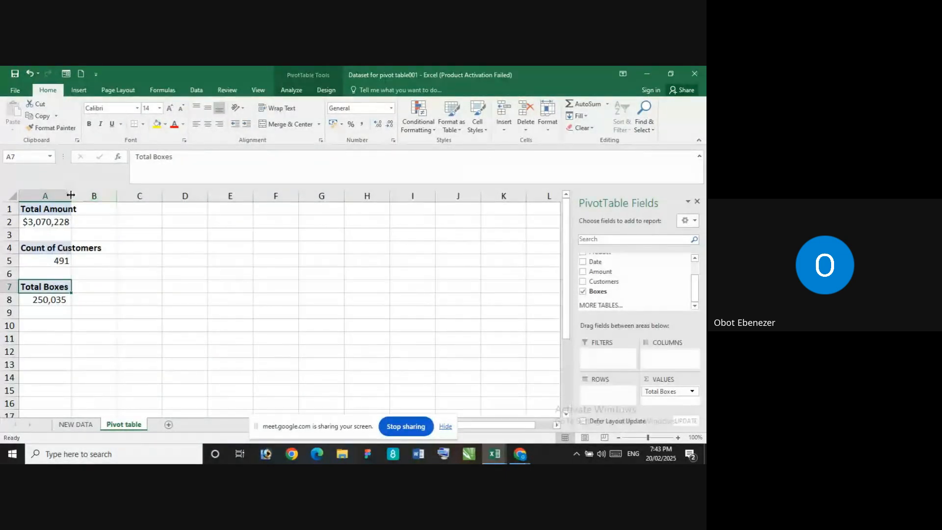
left_click_drag(71, 195, 102, 199)
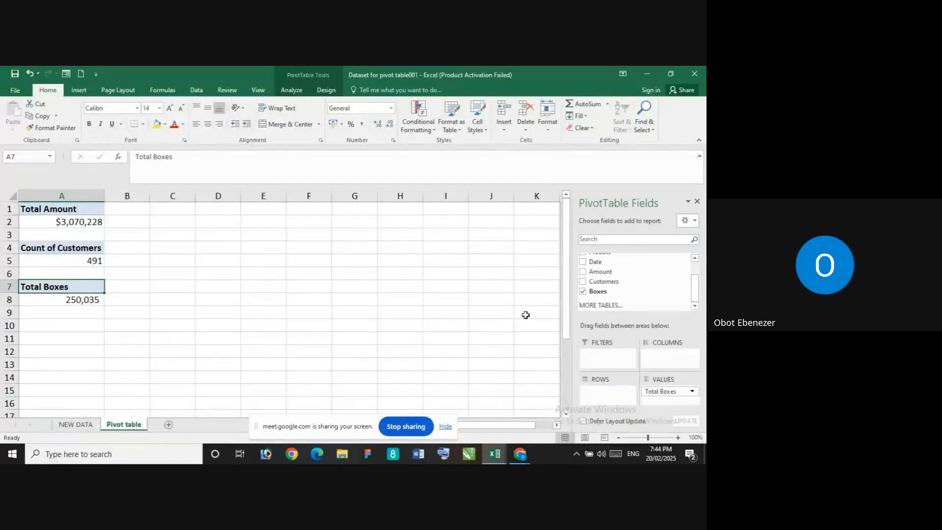
Change the Boxes value field of the PivotTable at A7 to summarize by Count
scroll(525, 315, "down", 1)
scroll(525, 315, "down", 2)
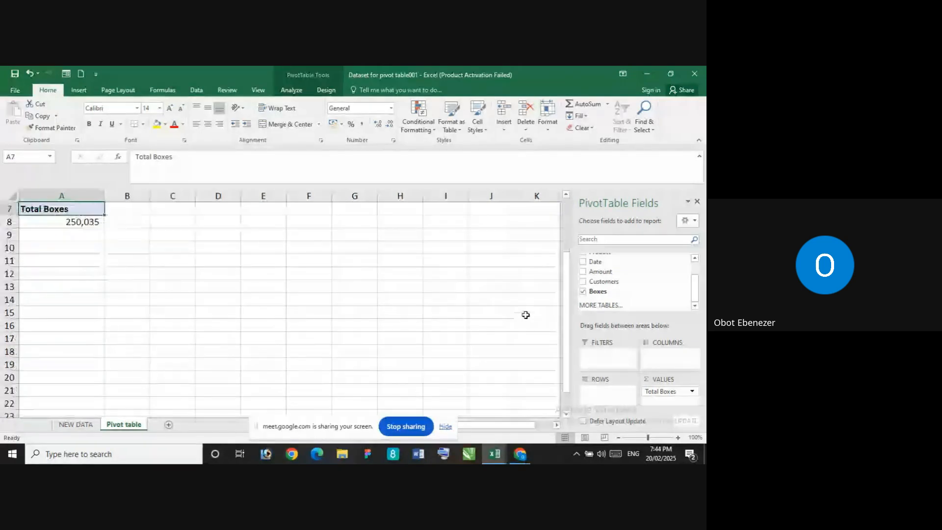
scroll(93, 253, "up", 2)
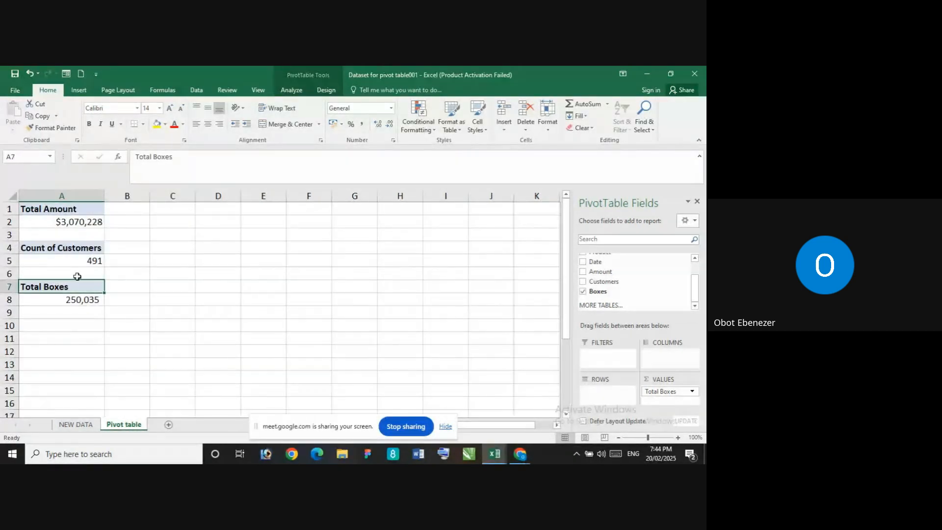
left_click(80, 299)
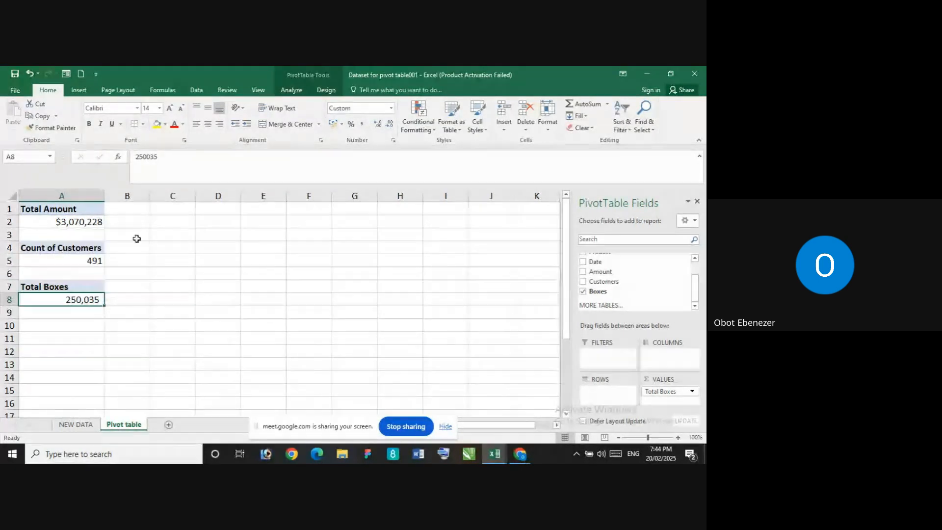
left_click(691, 394)
left_click(649, 381)
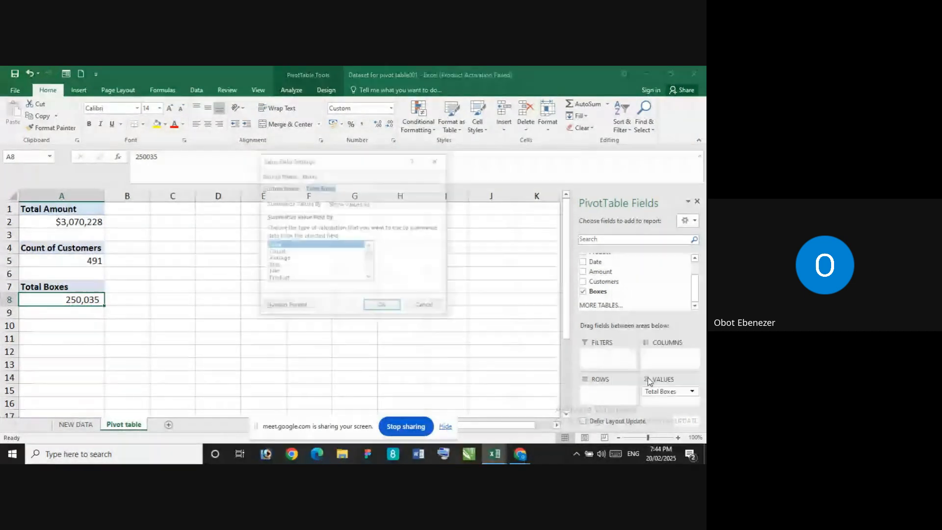
left_click(281, 253)
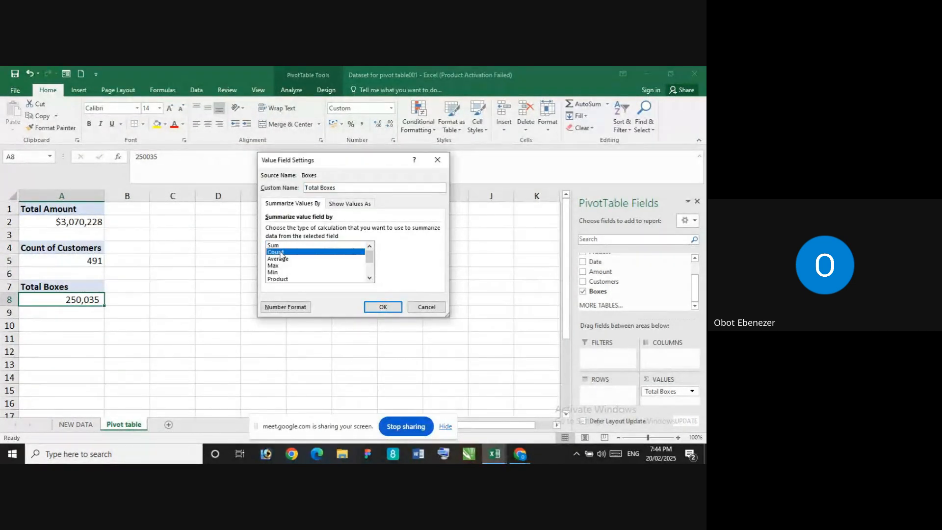
left_click(382, 309)
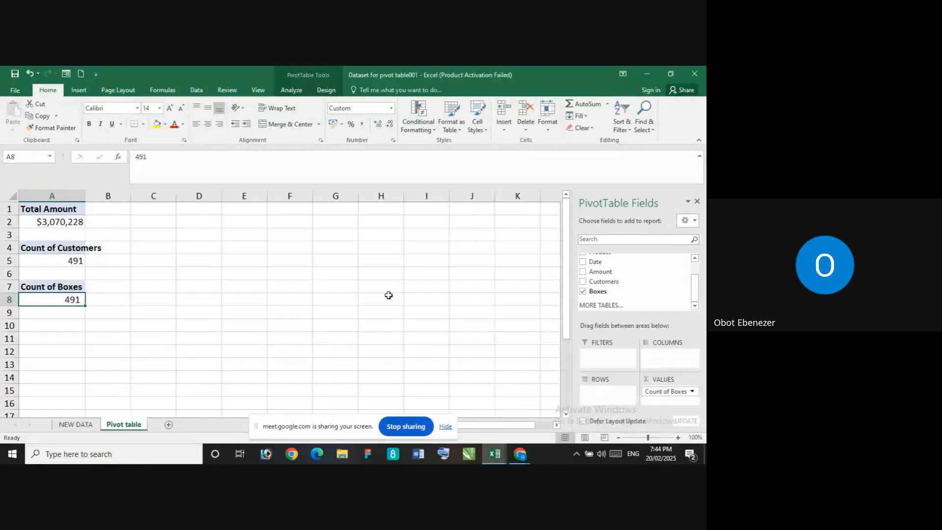
Examine the Boxes column through the last rows of the NEW DATA sheet and compare it with the Boxes count on the Pivot table sheet
left_click(76, 425)
scroll(490, 281, "up", 5)
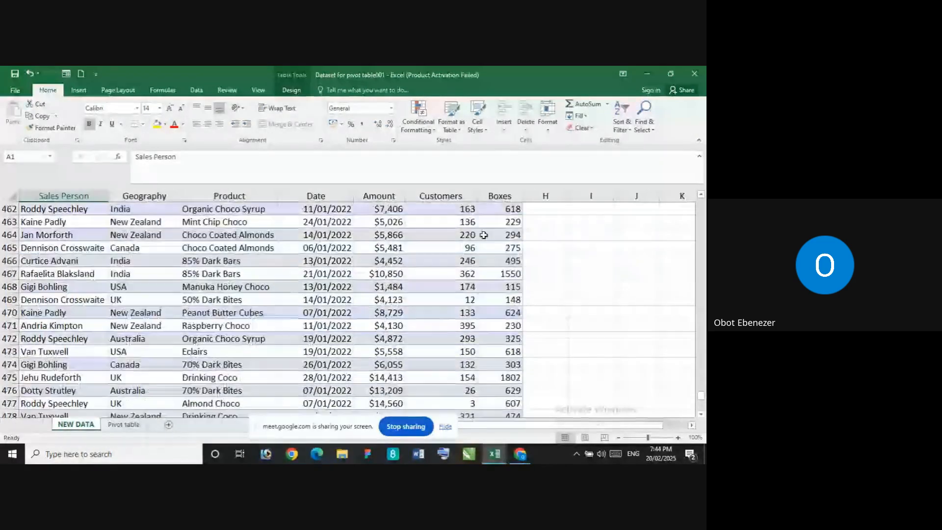
scroll(488, 244, "down", 2)
scroll(486, 254, "down", 9)
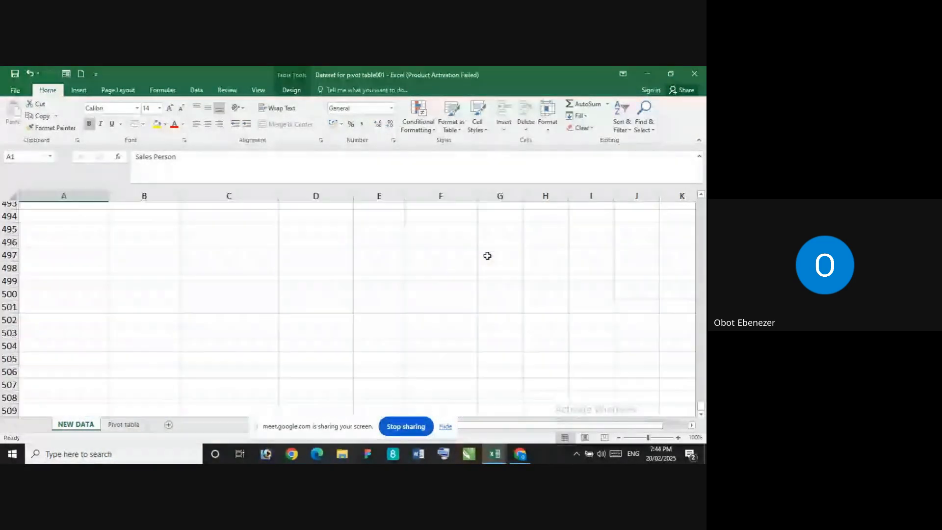
scroll(486, 266, "up", 5)
scroll(492, 291, "up", 20)
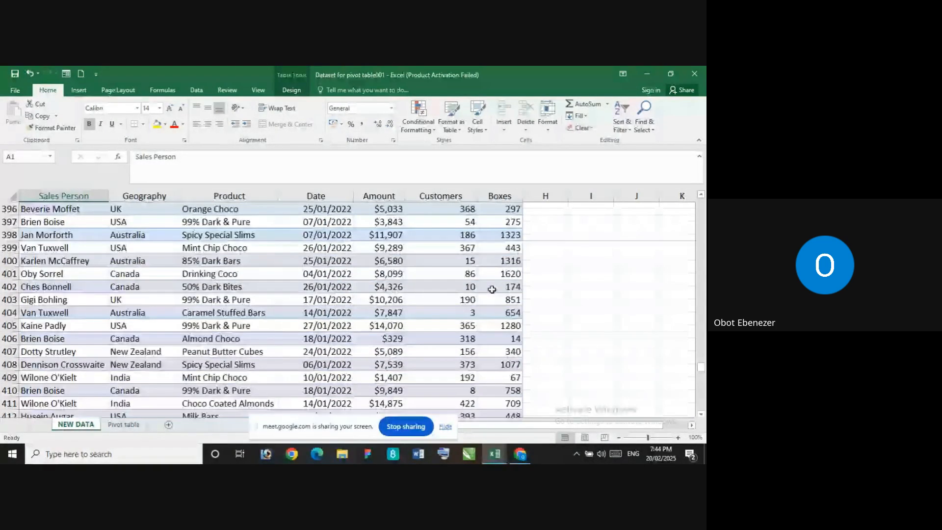
scroll(492, 289, "down", 6)
left_click(138, 427)
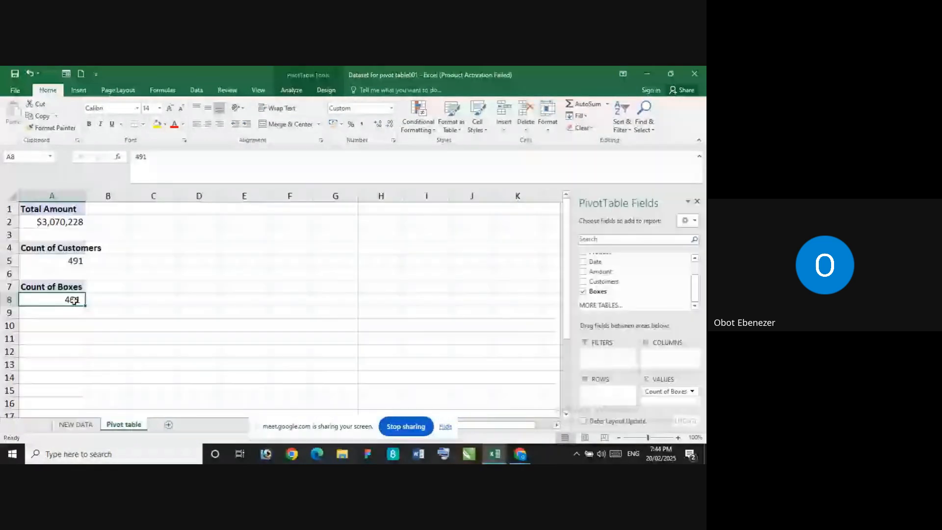
left_click(68, 427)
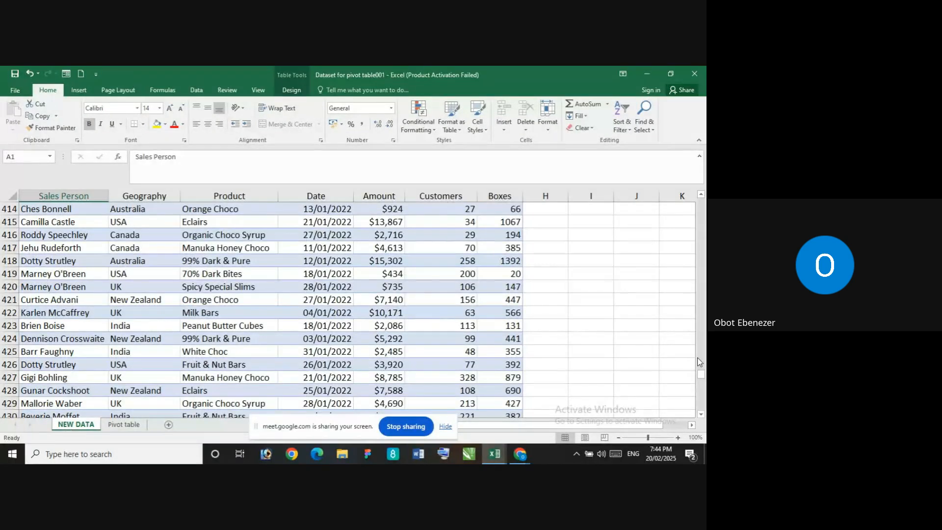
left_click_drag(699, 372, 701, 202)
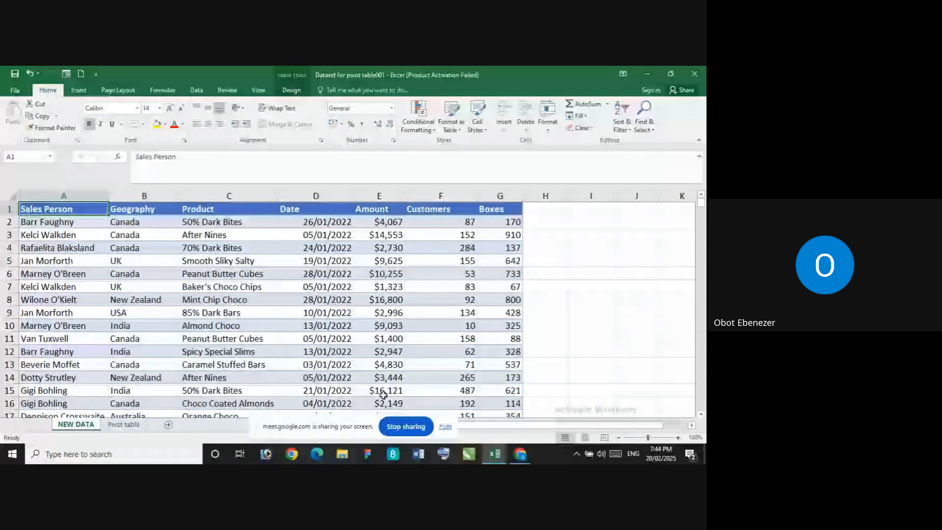
Set the Boxes value field of the PivotTable at A7 on the Pivot table sheet back to Sum
left_click(121, 425)
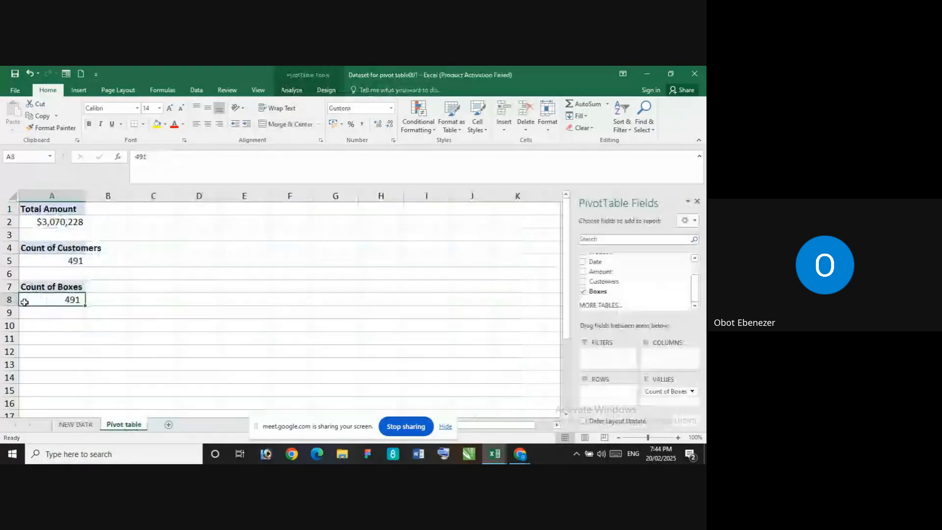
left_click(692, 391)
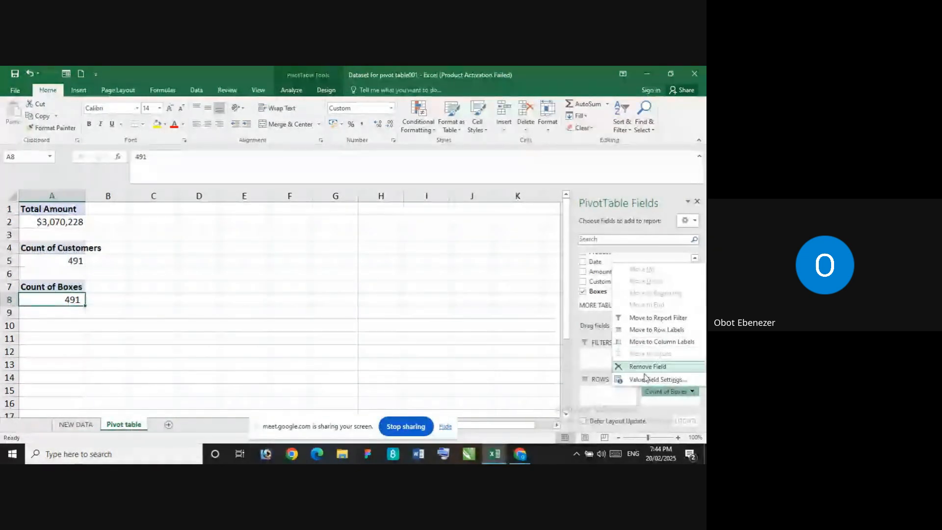
left_click(656, 379)
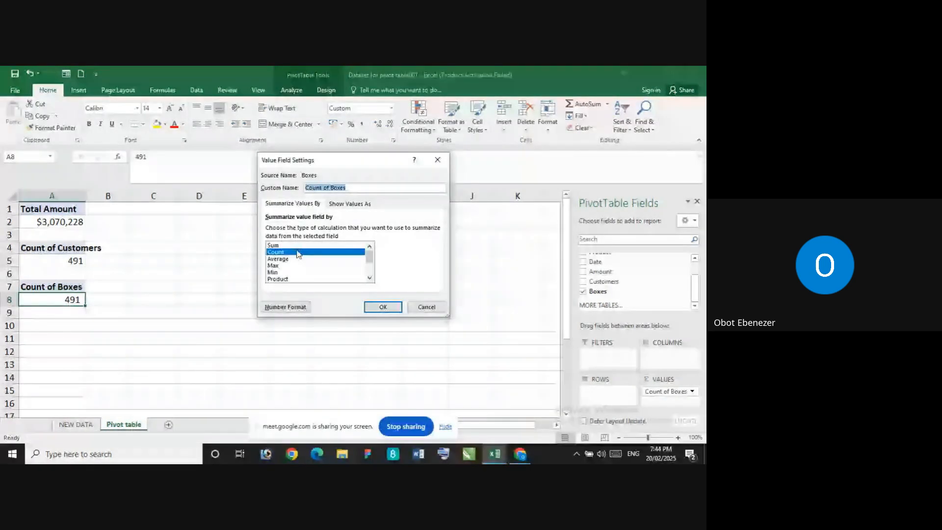
left_click(295, 245)
left_click(384, 307)
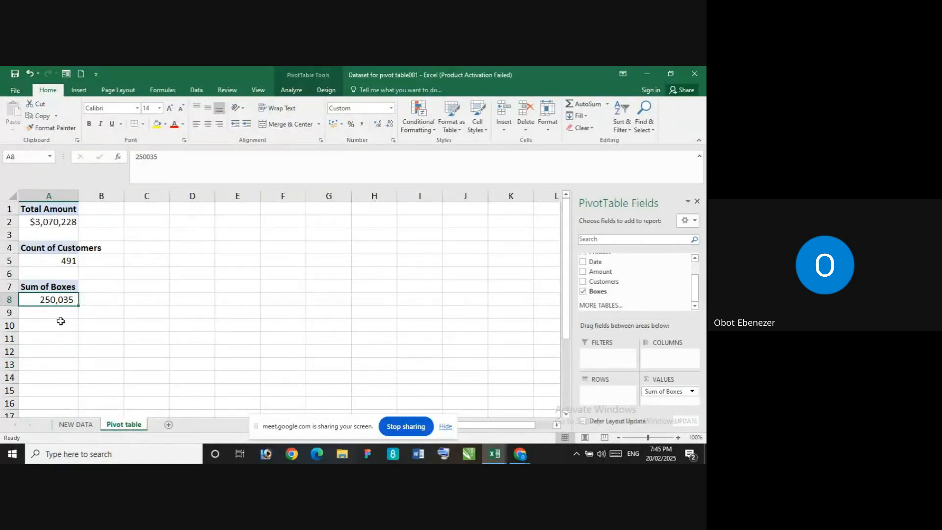
Check the Customers and Boxes columns on the NEW DATA sheet and set the Customers value field in A4 of the Pivot table sheet to summarize by Sum
left_click(78, 425)
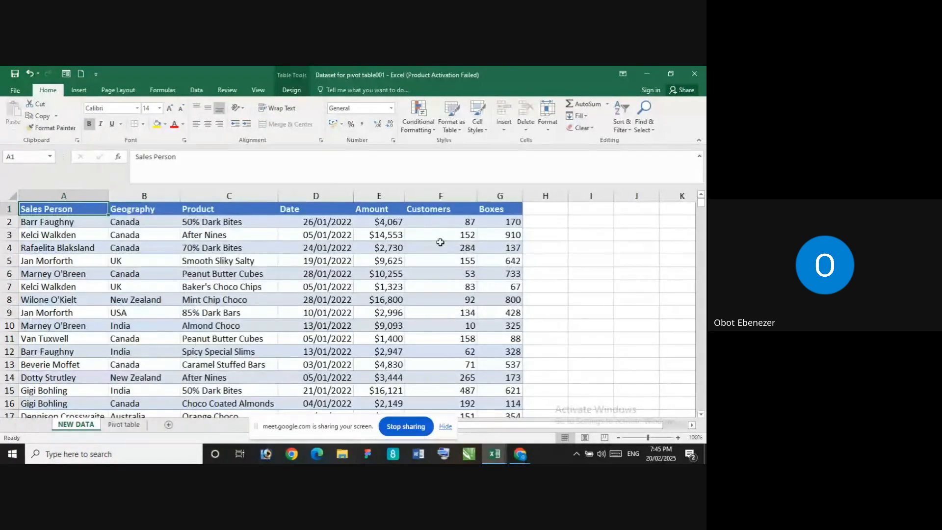
scroll(501, 281, "down", 20)
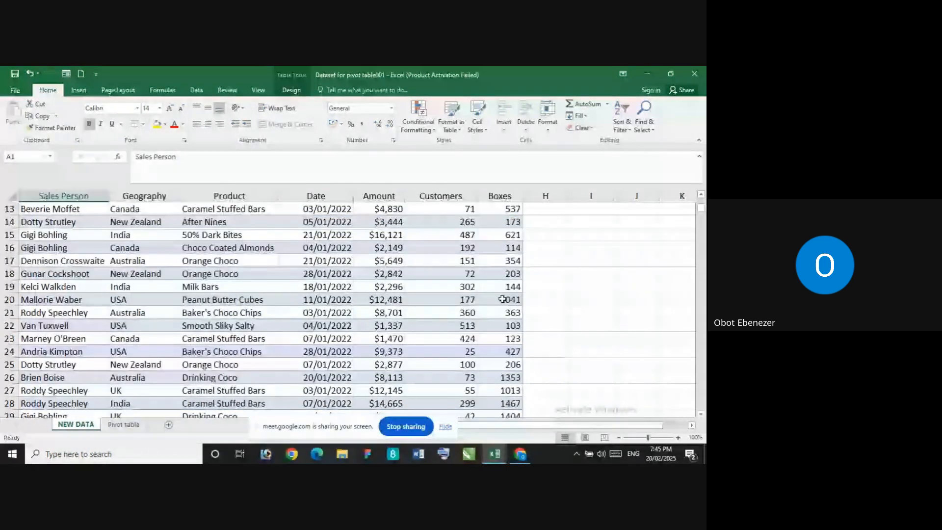
scroll(503, 299, "up", 20)
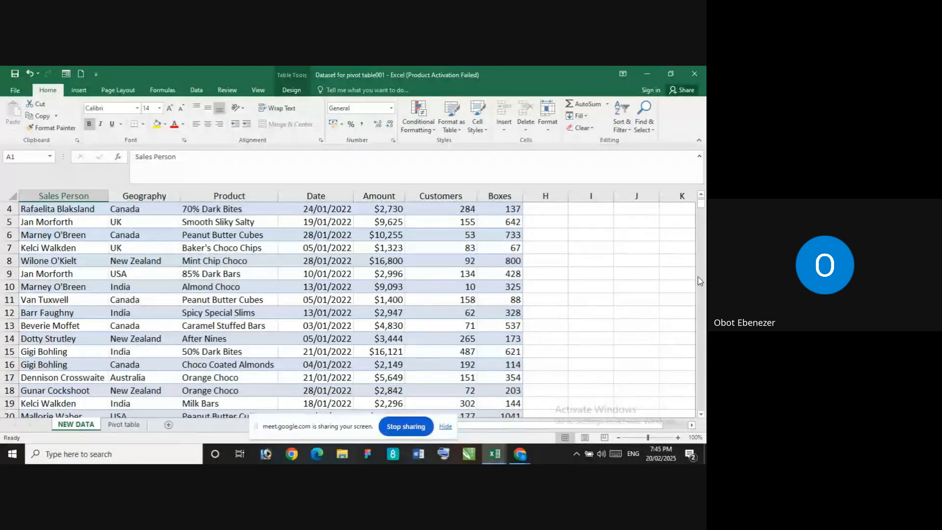
scroll(638, 253, "up", 1)
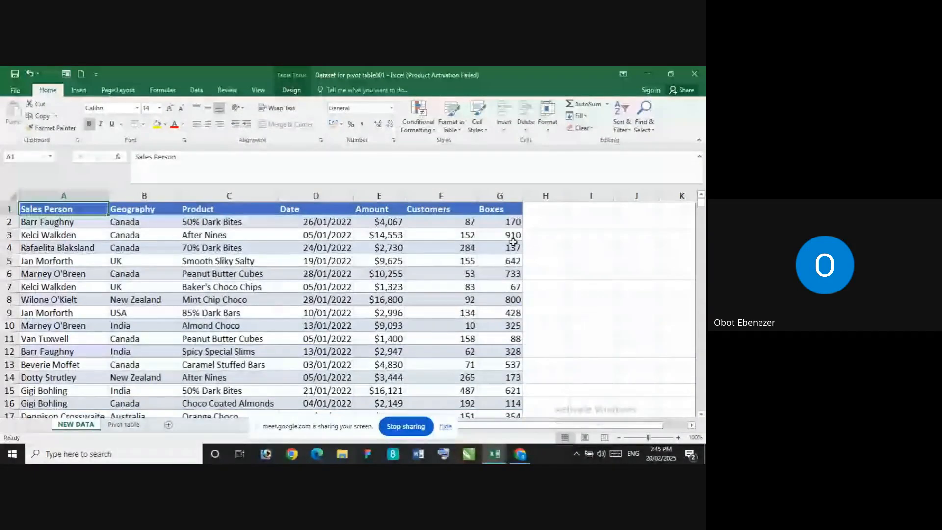
left_click(127, 425)
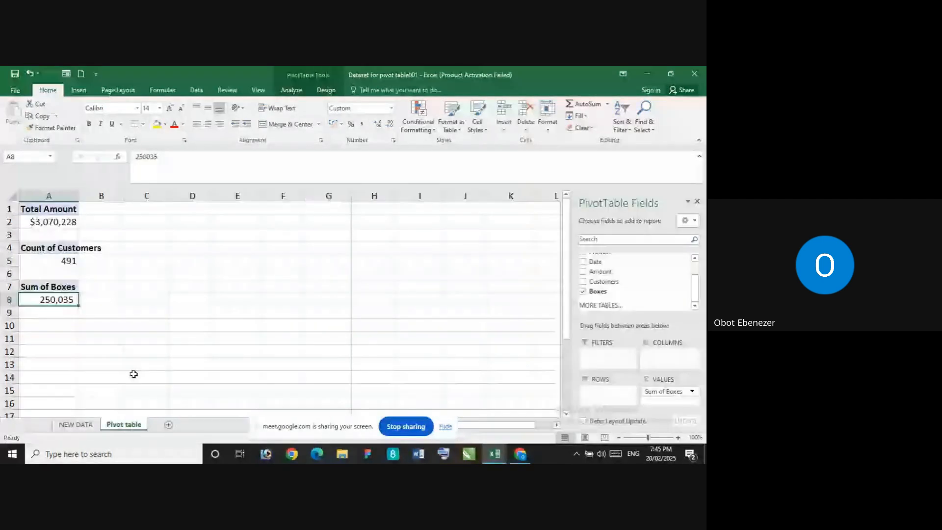
left_click(55, 247)
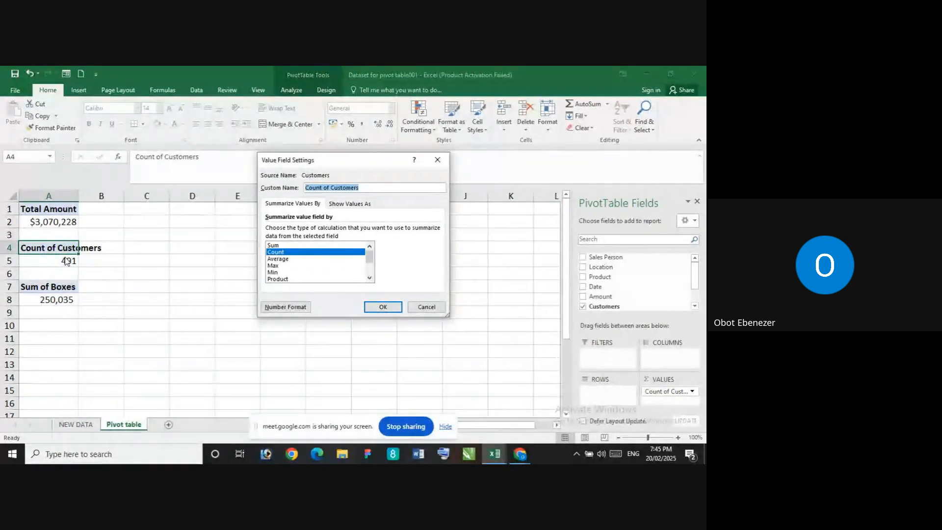
left_click(384, 307)
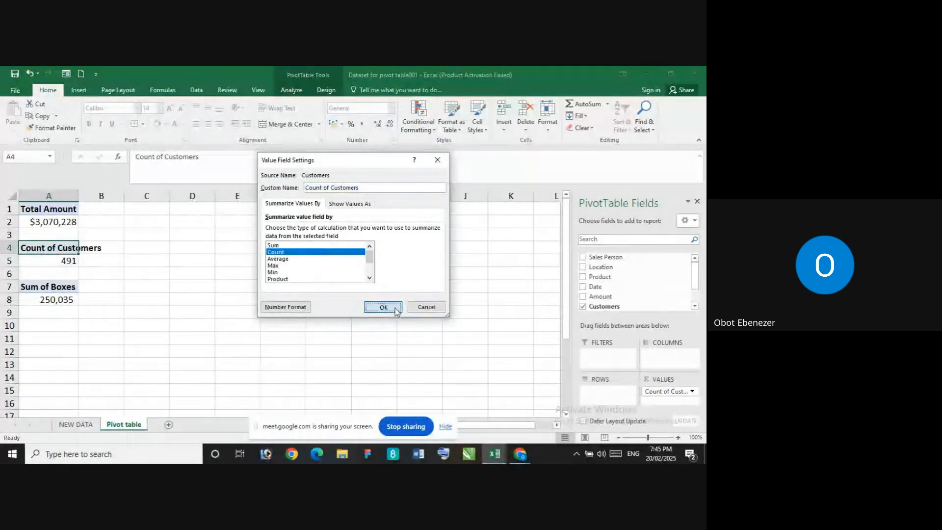
left_click(80, 260)
double_click(99, 247)
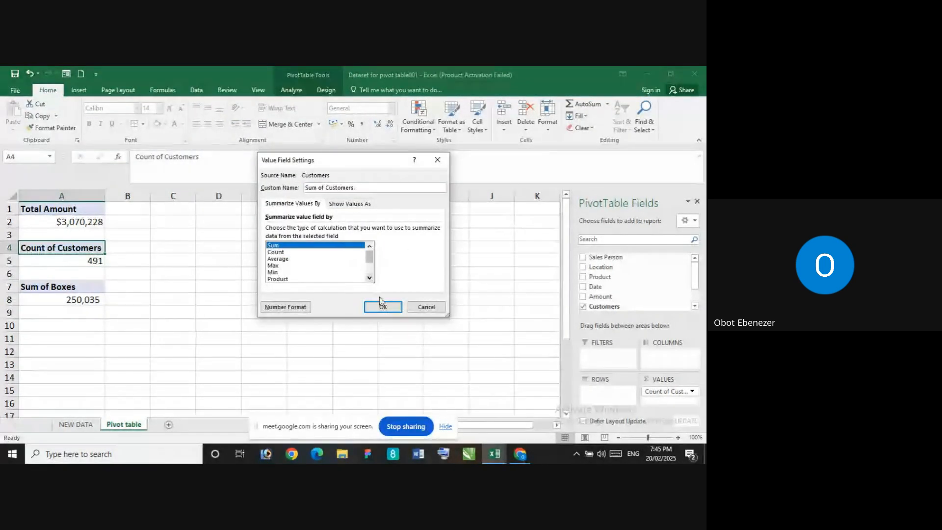
left_click(382, 306)
Show the detail records behind the Customers total in A5 on a new sheet and widen its Product, Date and Customers columns
double_click(88, 261)
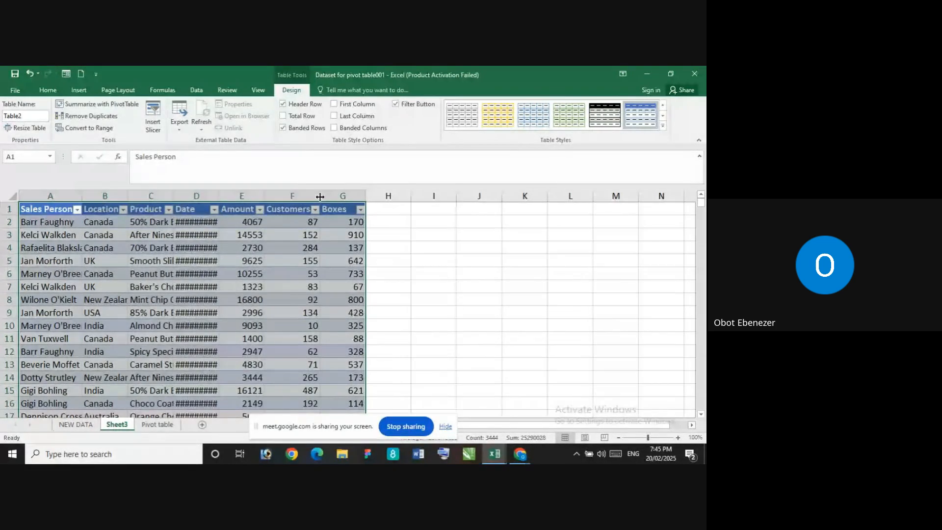
left_click_drag(320, 196, 356, 197)
double_click(219, 196)
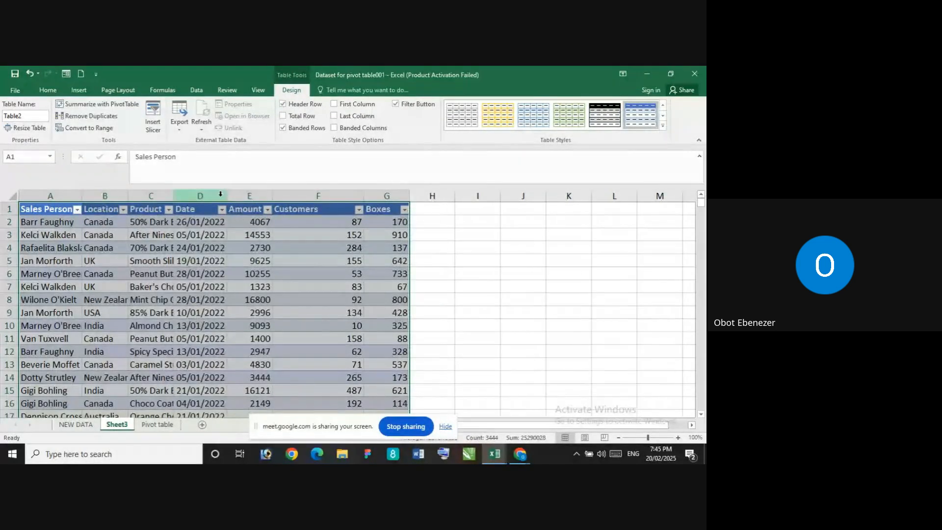
left_click_drag(174, 196, 196, 197)
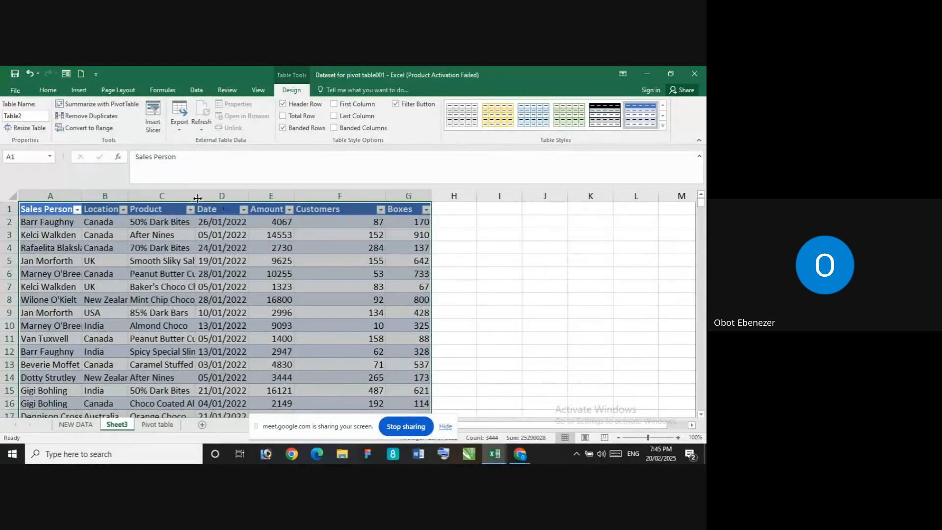
left_click_drag(196, 198, 311, 198)
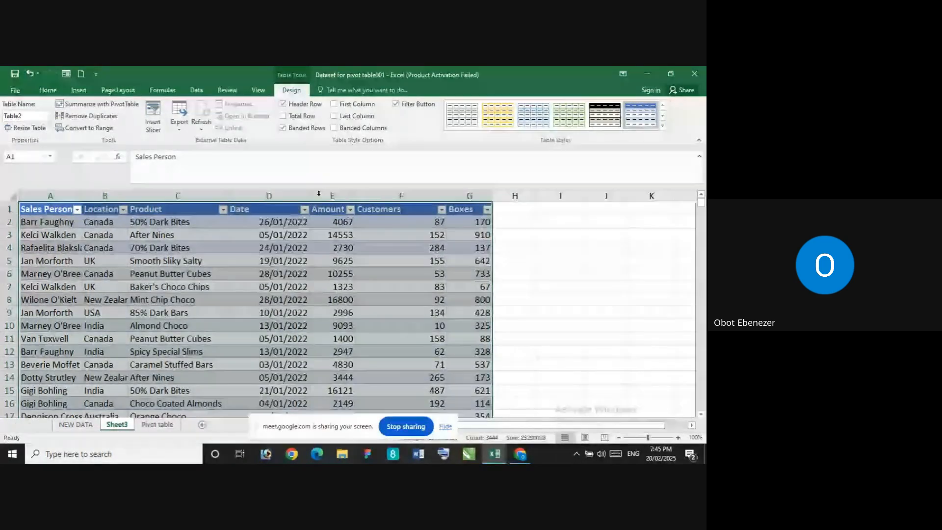
Delete the Sheet3 worksheet holding the Customers detail records
right_click(123, 428)
left_click(147, 314)
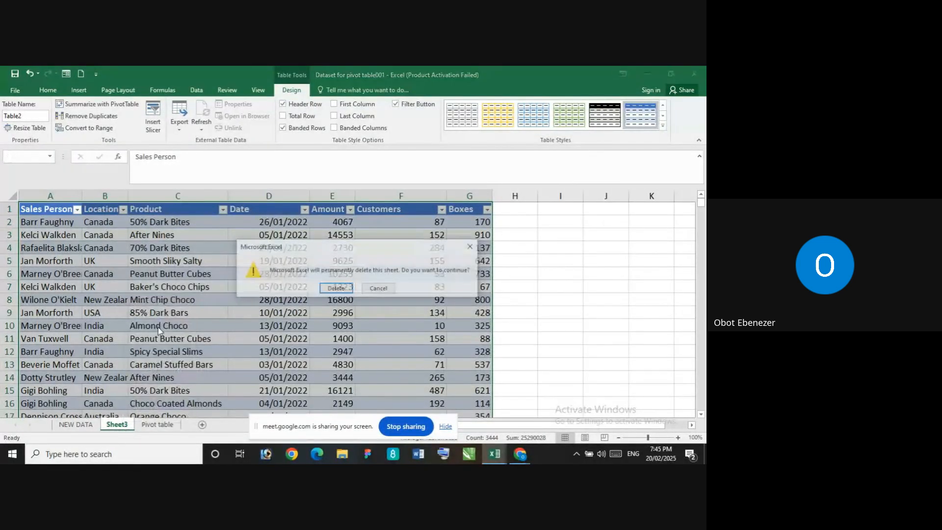
left_click(336, 288)
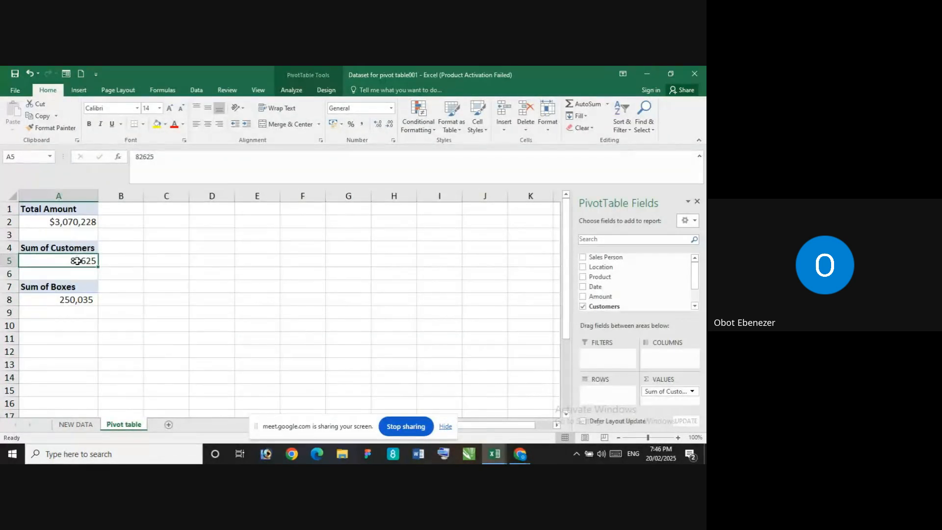
Format the Customers sum in A5 with a thousands separator and no decimals, and rename its header in A4 to Total Customers
left_click(362, 125)
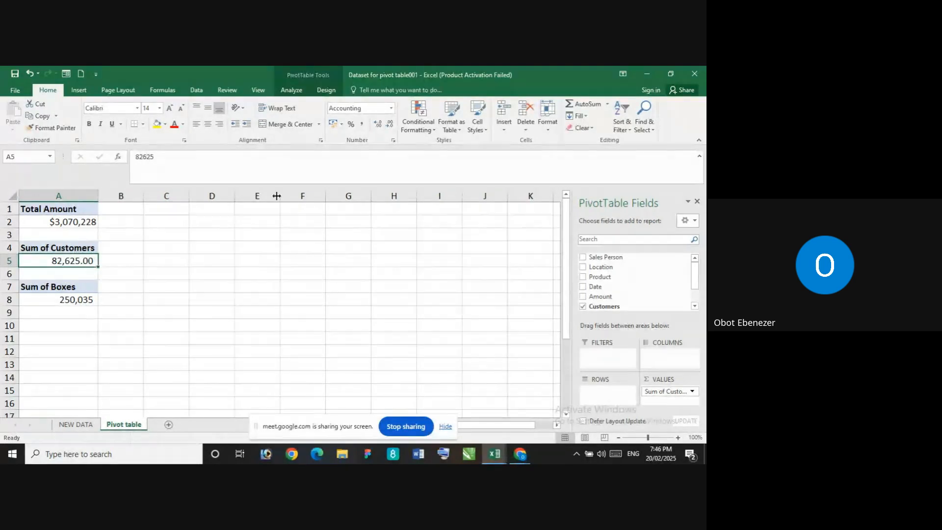
left_click(391, 125)
left_click(391, 124)
left_click(45, 248)
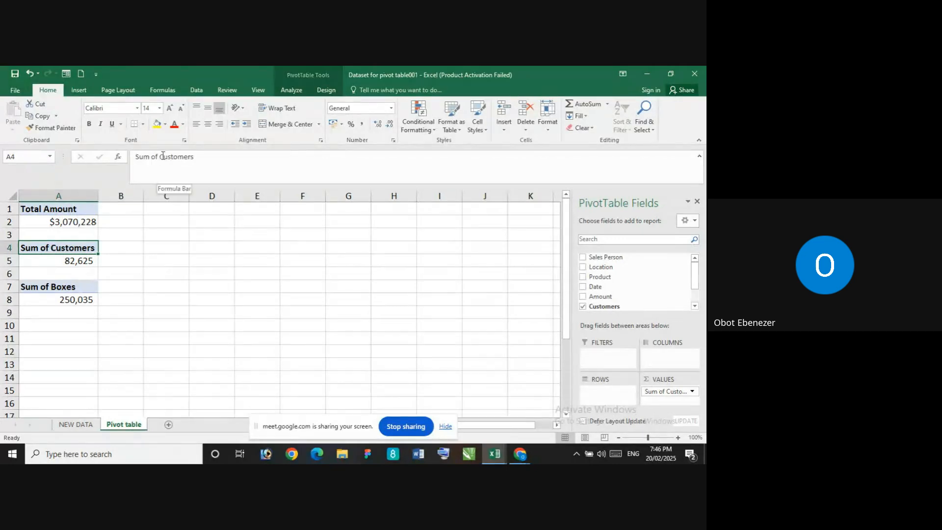
left_click_drag(160, 155, 142, 155)
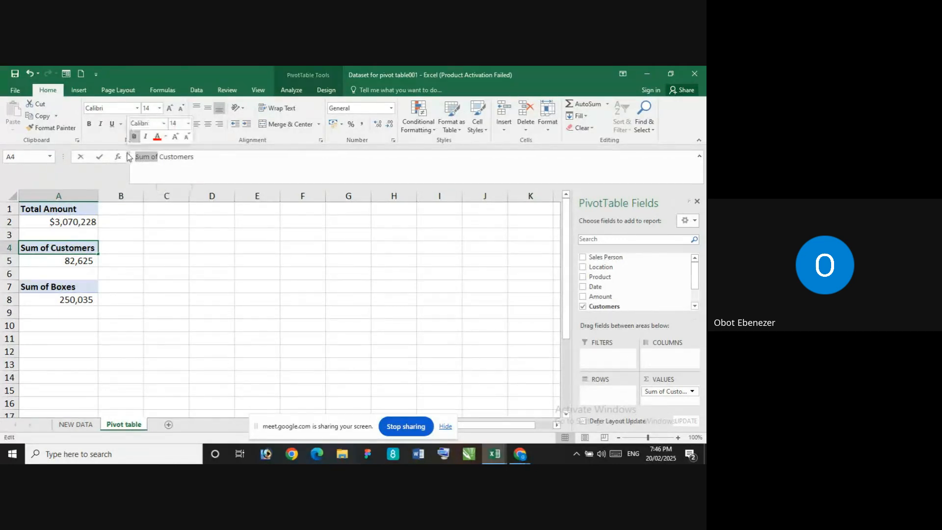
type("Total")
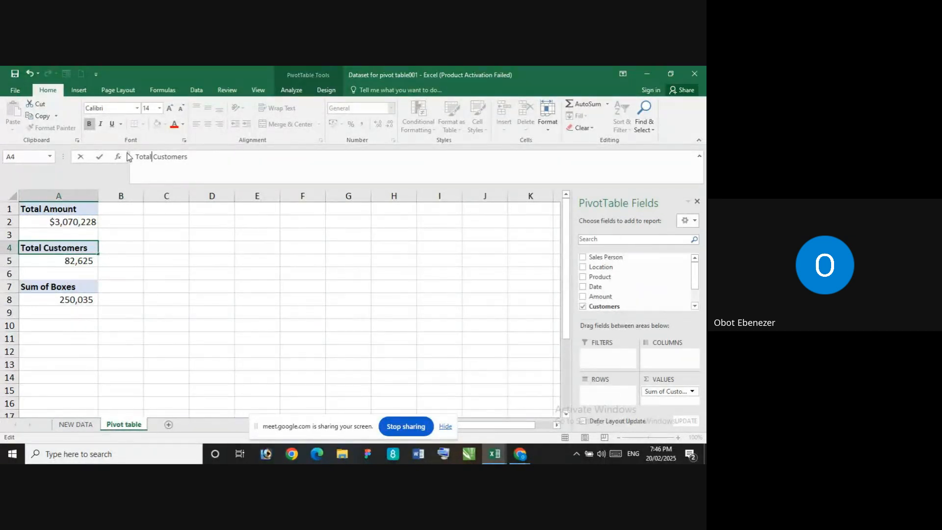
key("Return")
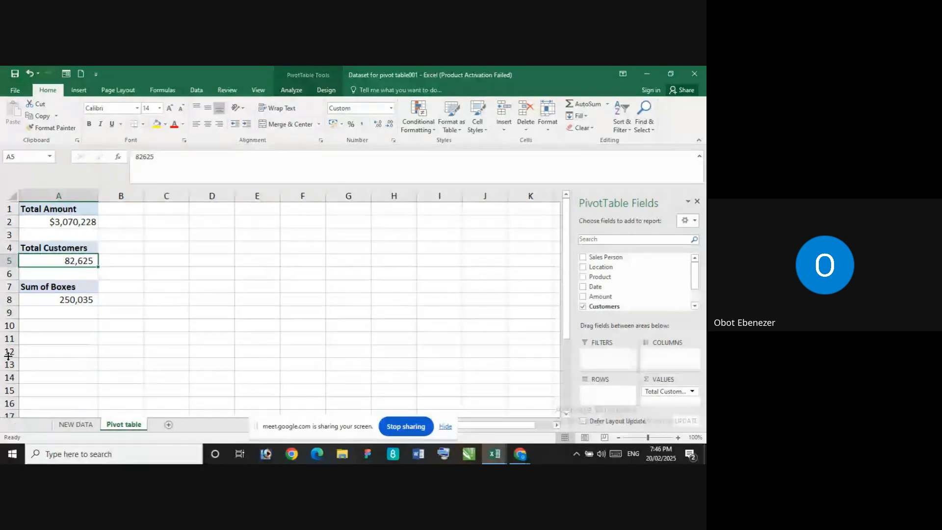
Examine the Customers column on the NEW DATA sheet down to its last record and check its sum for the whole column
left_click(70, 425)
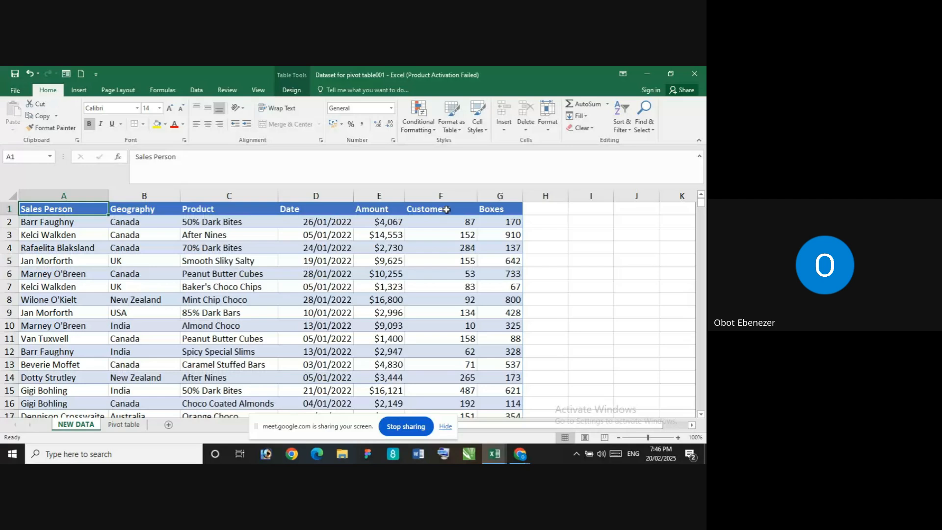
left_click(447, 191)
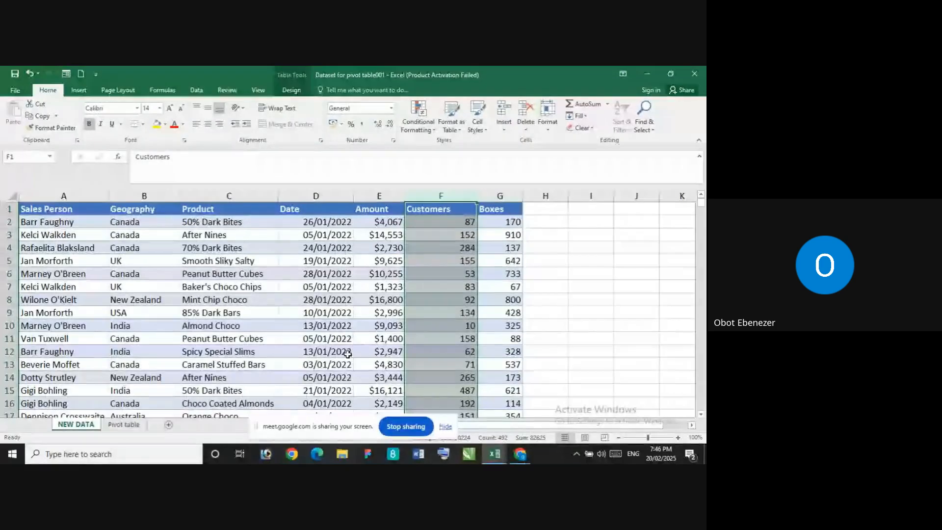
scroll(298, 344, "down", 3)
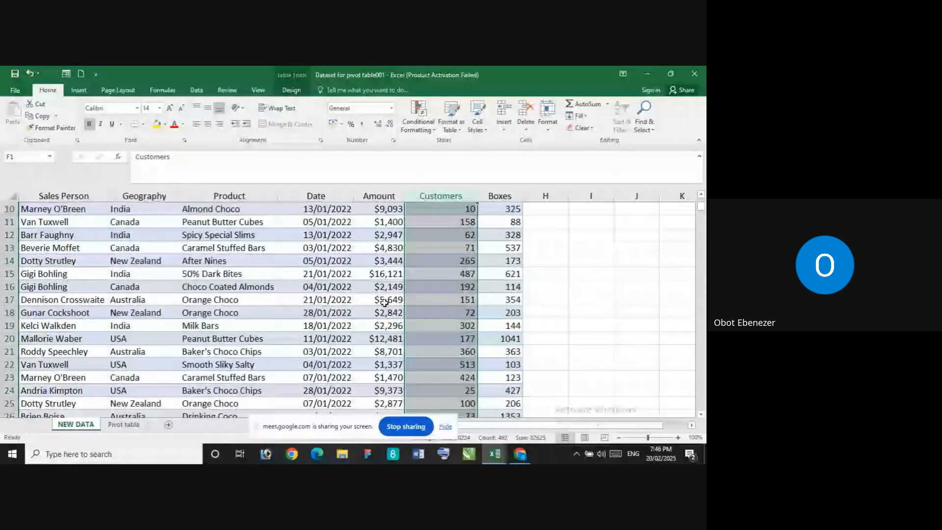
scroll(298, 344, "down", 10)
scroll(349, 319, "down", 7)
scroll(349, 319, "down", 20)
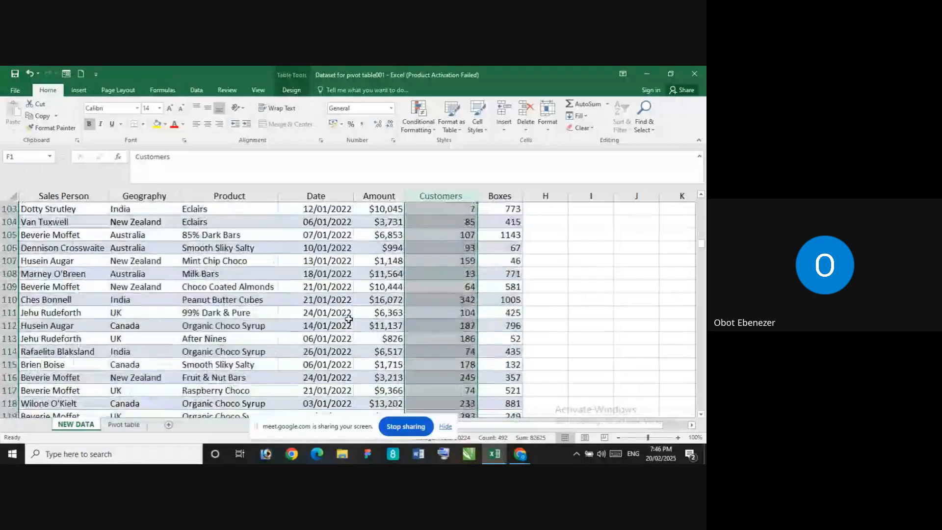
scroll(349, 319, "down", 20)
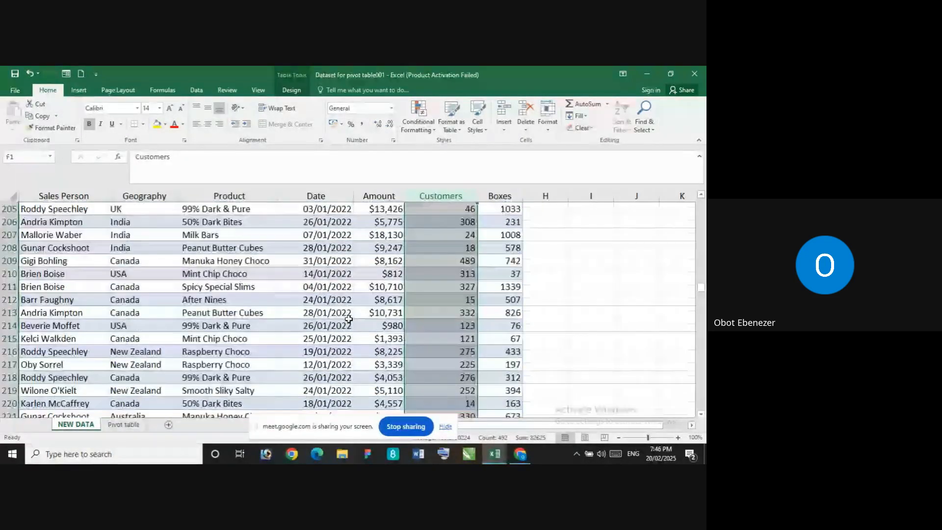
scroll(349, 319, "down", 20)
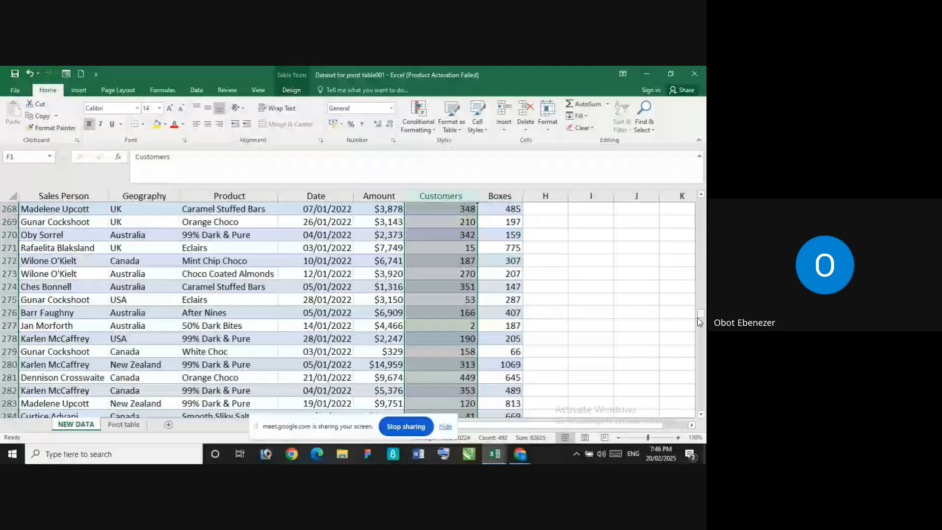
left_click_drag(700, 321, 701, 416)
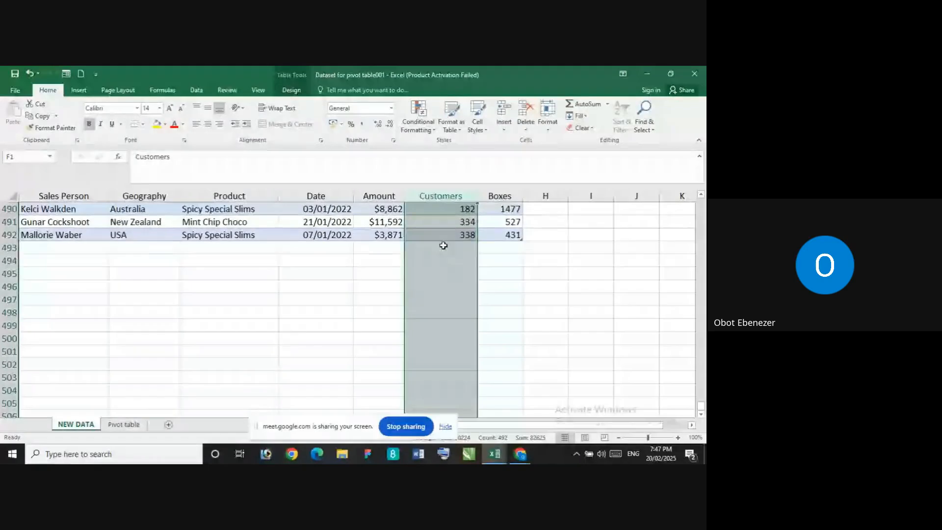
left_click(444, 245)
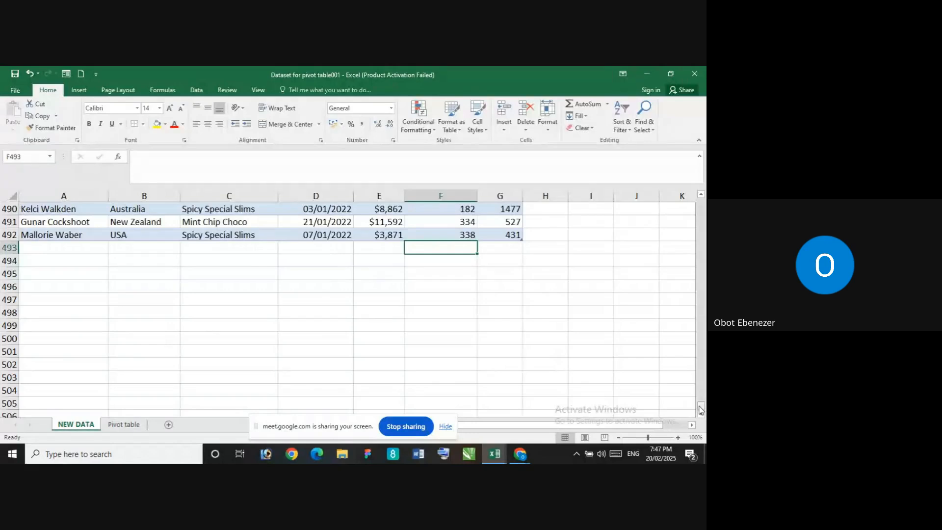
left_click_drag(701, 411, 701, 201)
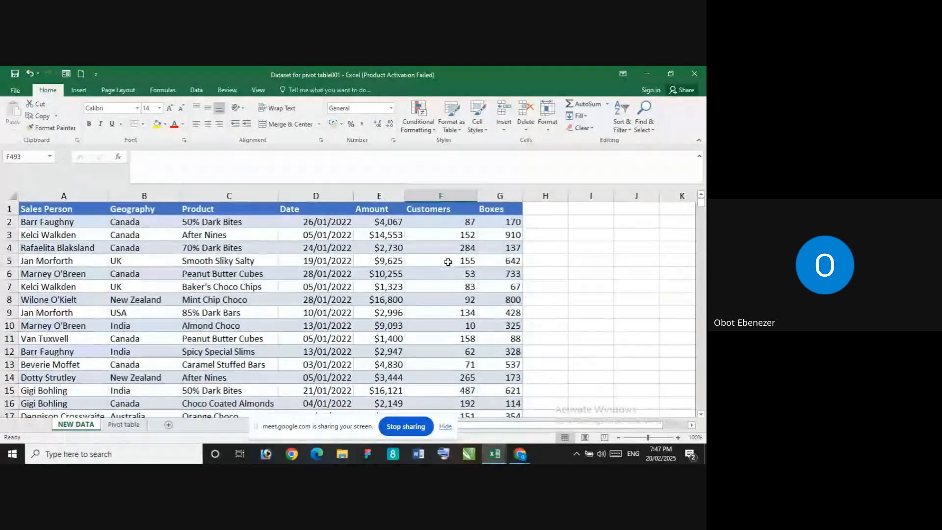
left_click(441, 196)
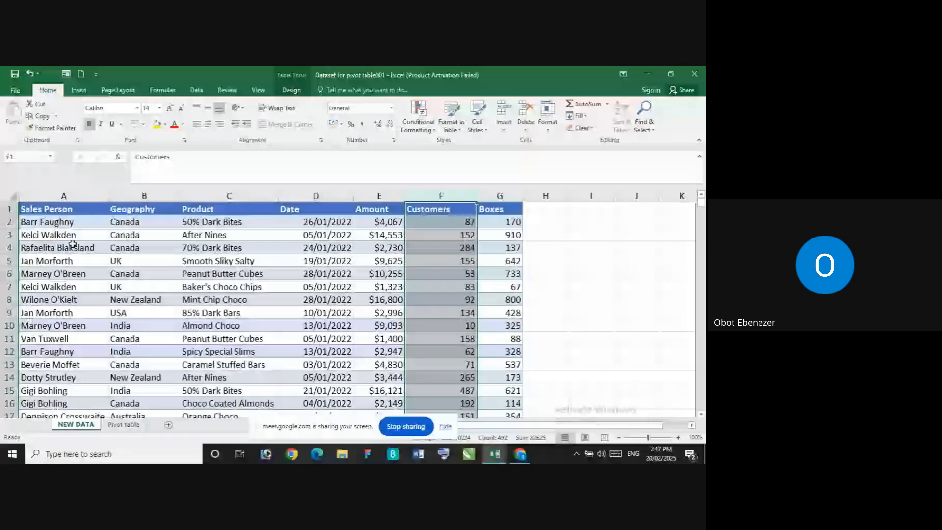
Rename the Boxes value field in A7 of the Pivot table sheet to Total Boxes and widen column A to fit the headers
left_click(120, 426)
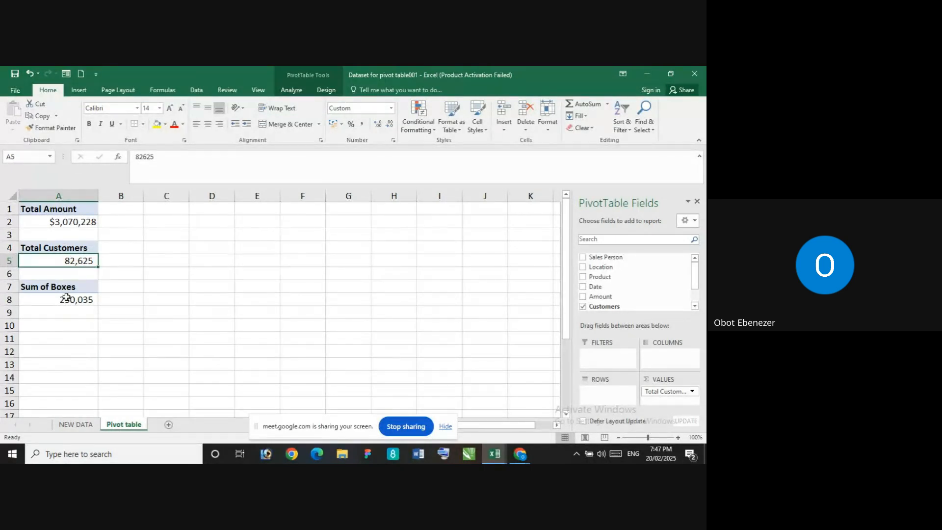
left_click(51, 288)
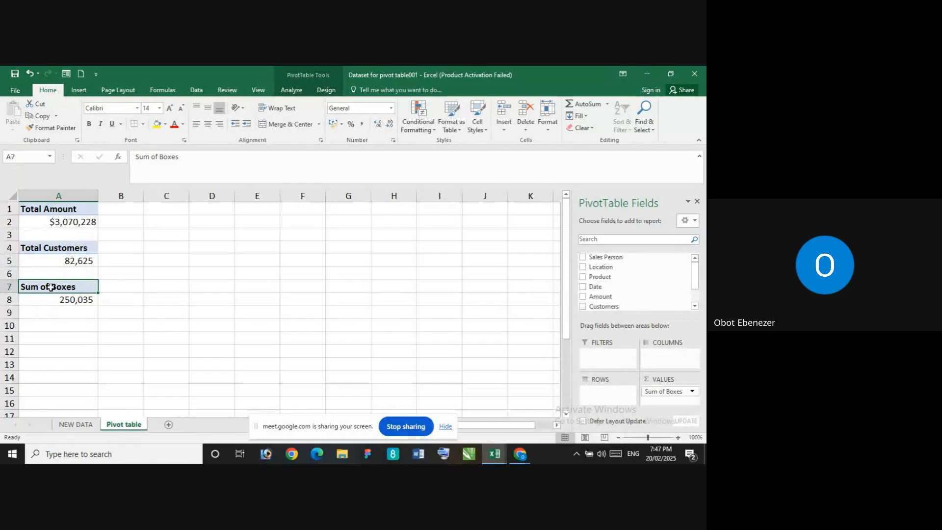
double_click(51, 287)
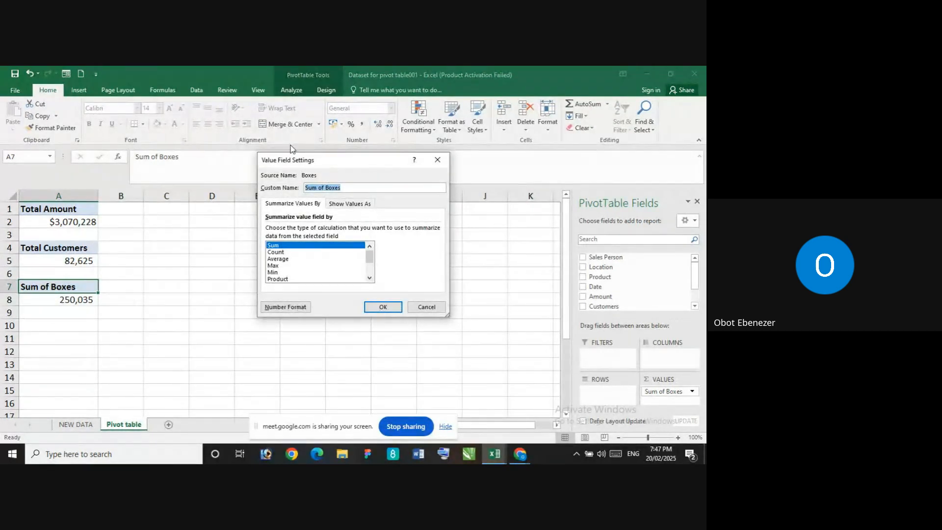
left_click(326, 188)
key("BackSpace")
key("BackSpace")
key("BackSpace")
key("BackSpace")
key("BackSpace")
key("BackSpace")
key("BackSpace")
left_click(382, 306)
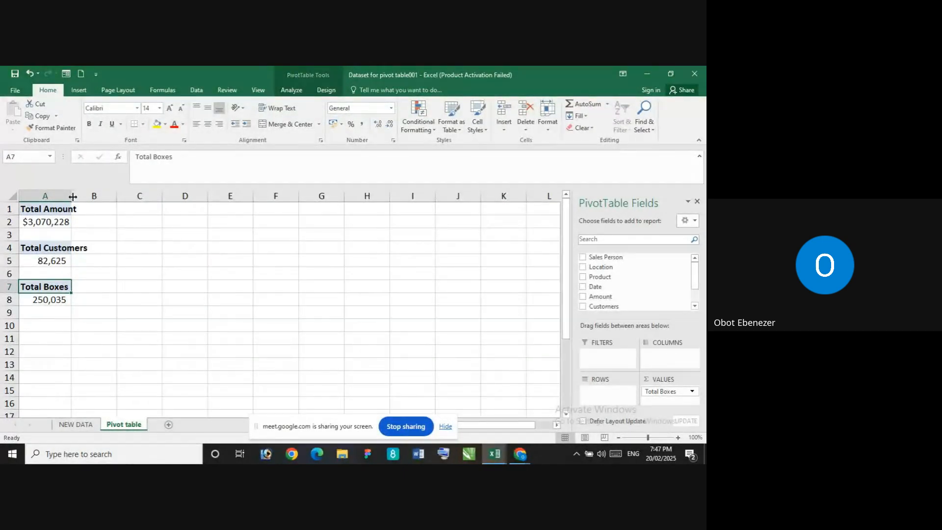
left_click_drag(73, 196, 117, 195)
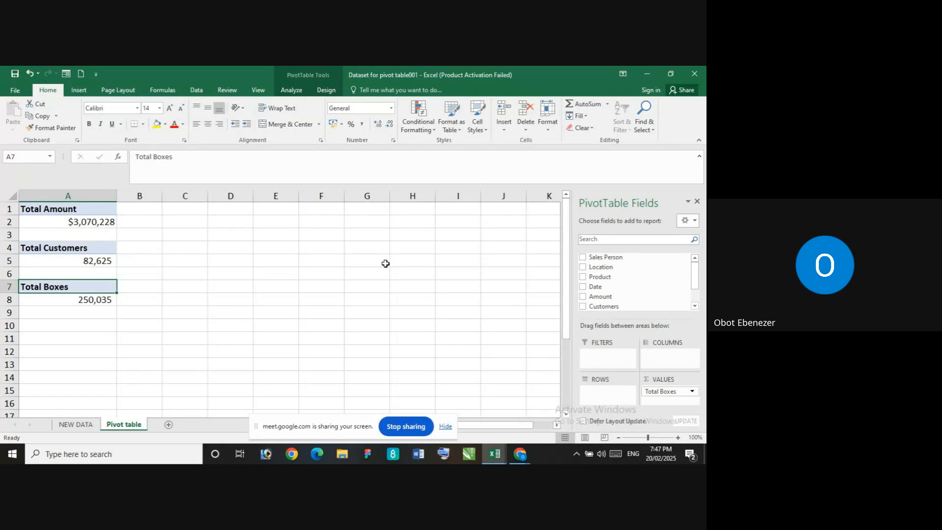
Look through the Sales Person records on the NEW DATA sheet and return to the Pivot table sheet with A10 selected
scroll(294, 304, "down", 1)
scroll(211, 304, "up", 1)
left_click(59, 327)
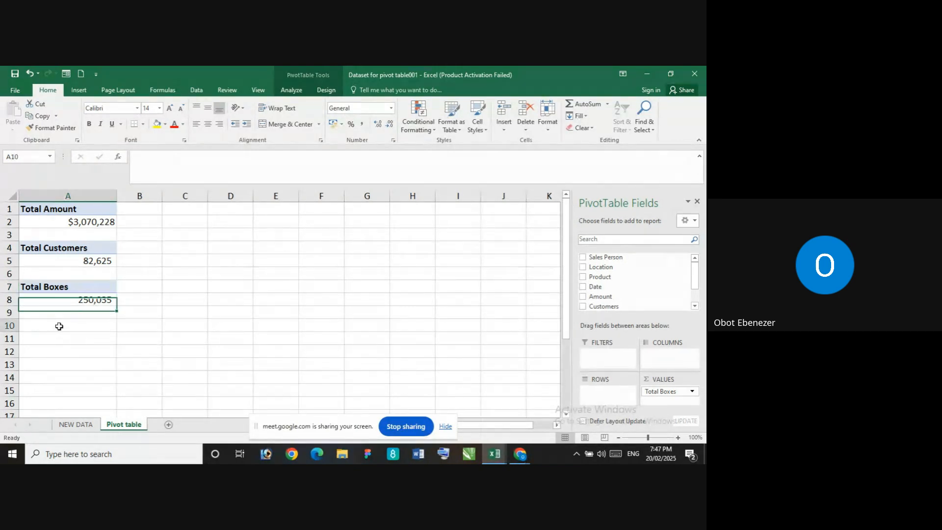
left_click(78, 423)
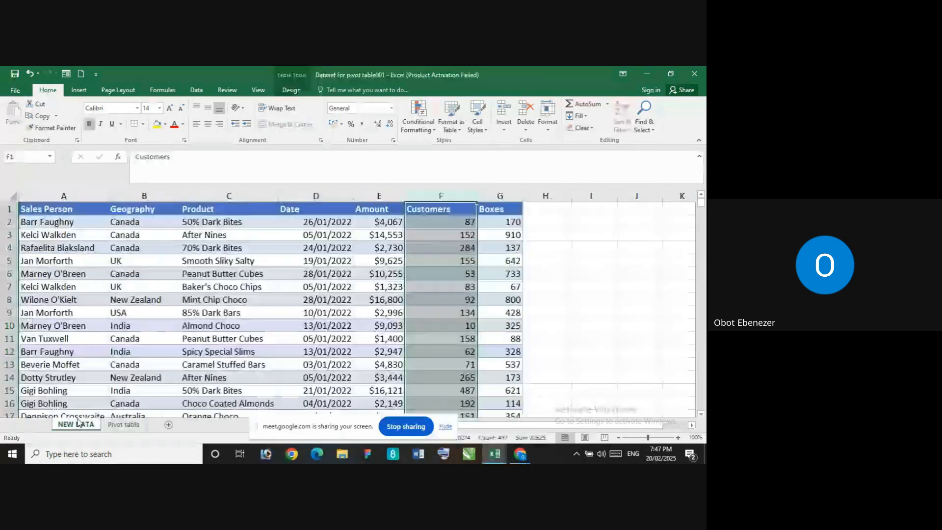
left_click(116, 425)
left_click(77, 425)
left_click(51, 241)
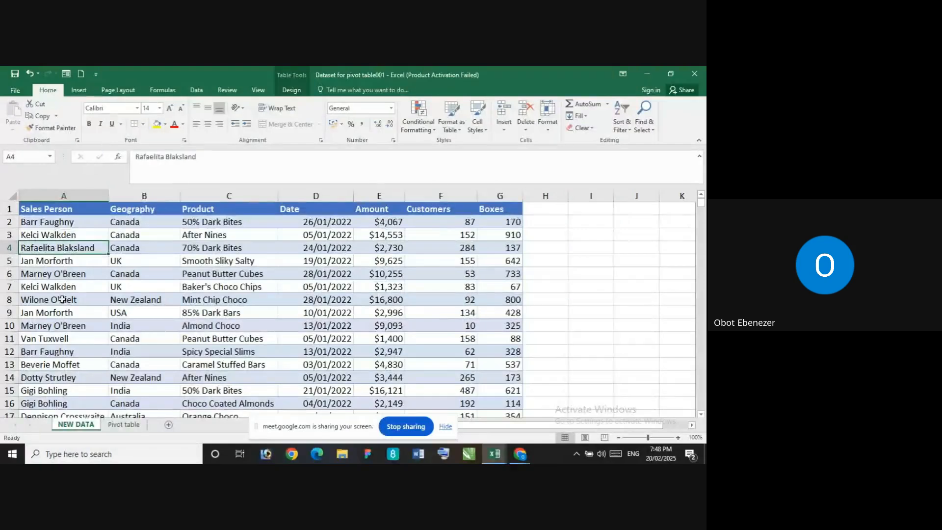
scroll(63, 308, "down", 3)
scroll(63, 308, "down", 6)
scroll(60, 320, "down", 20)
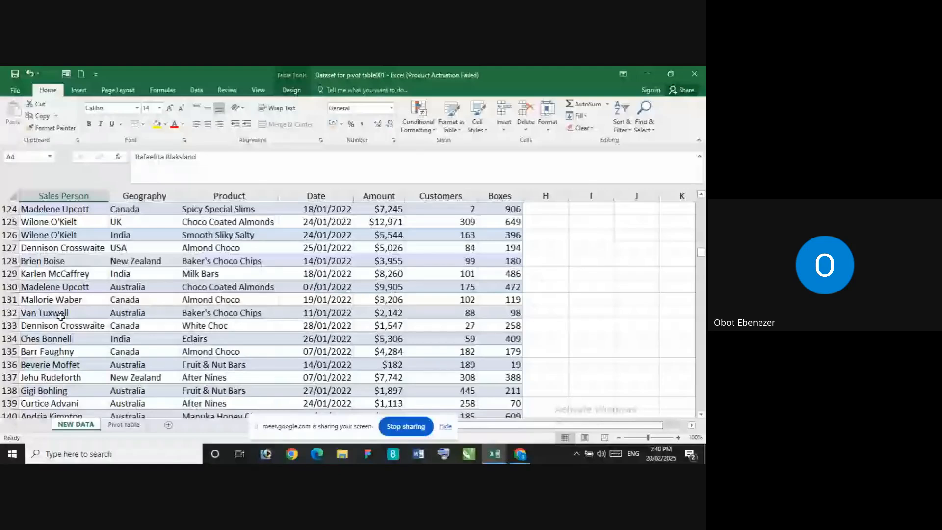
scroll(61, 317, "down", 20)
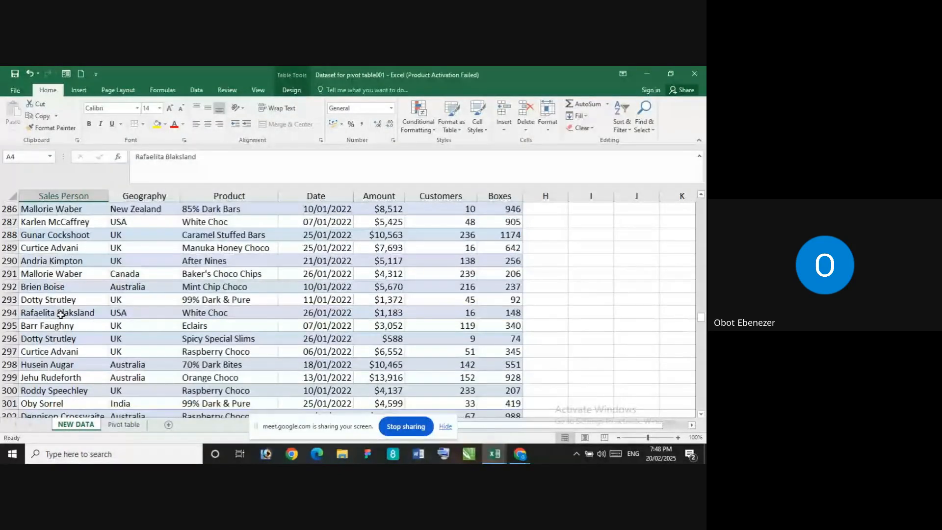
scroll(61, 315, "down", 5)
scroll(60, 314, "up", 6)
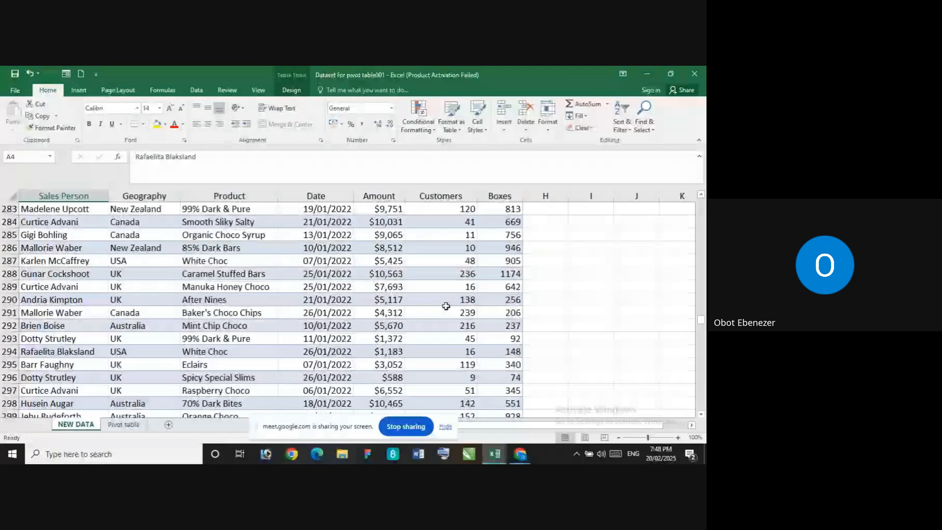
left_click_drag(702, 322, 702, 202)
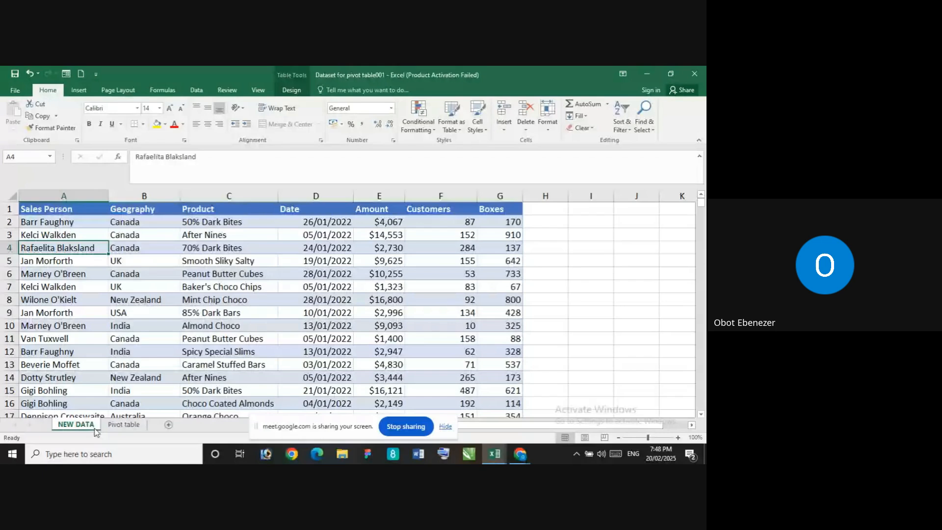
left_click(123, 424)
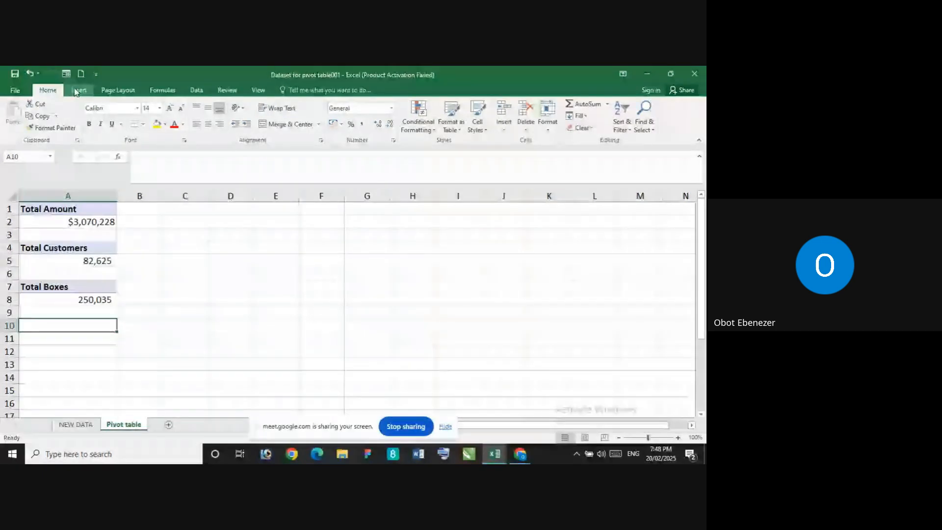
Insert a PivotTable from the whole NEW DATA table at A10 of the Pivot table sheet and add Sales Person as its value field
left_click(78, 91)
left_click(14, 113)
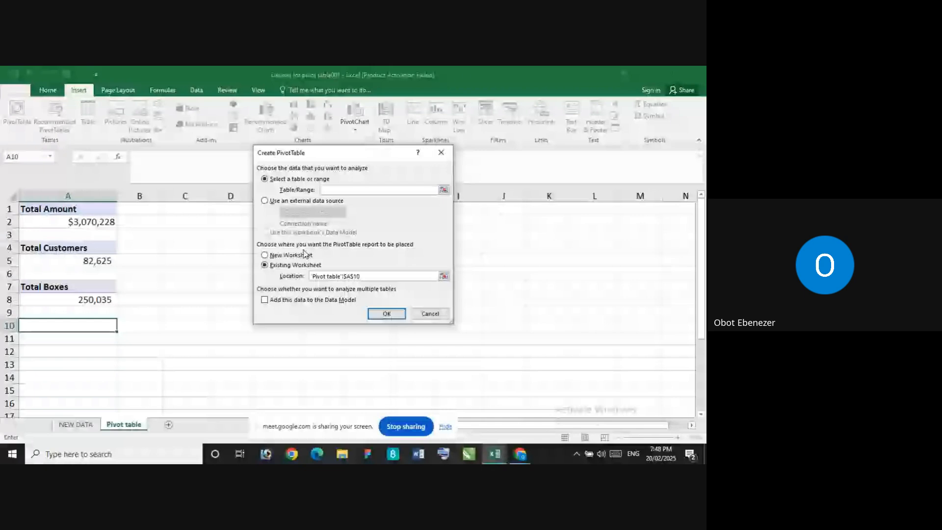
left_click(76, 425)
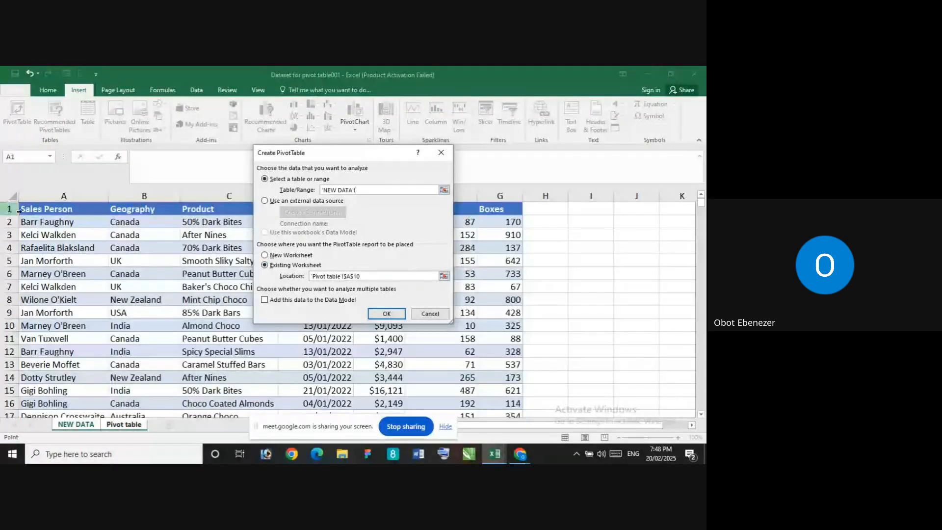
left_click(44, 209)
key("ctrl+shift+Right")
key("ctrl+shift+Down")
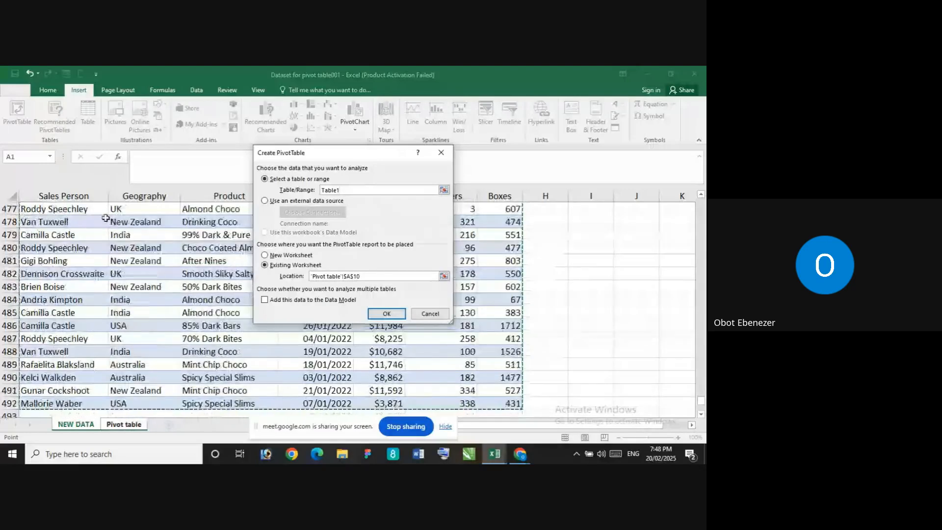
left_click(387, 314)
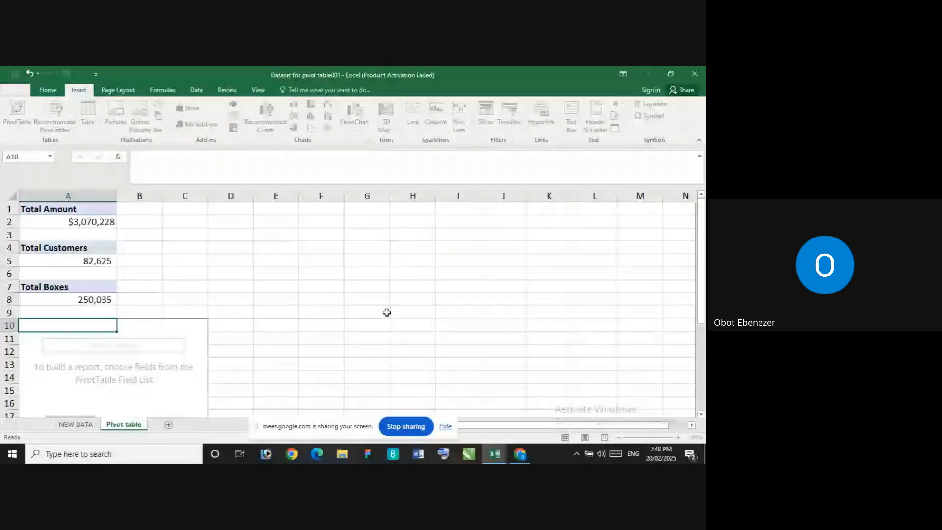
left_click_drag(646, 260, 674, 396)
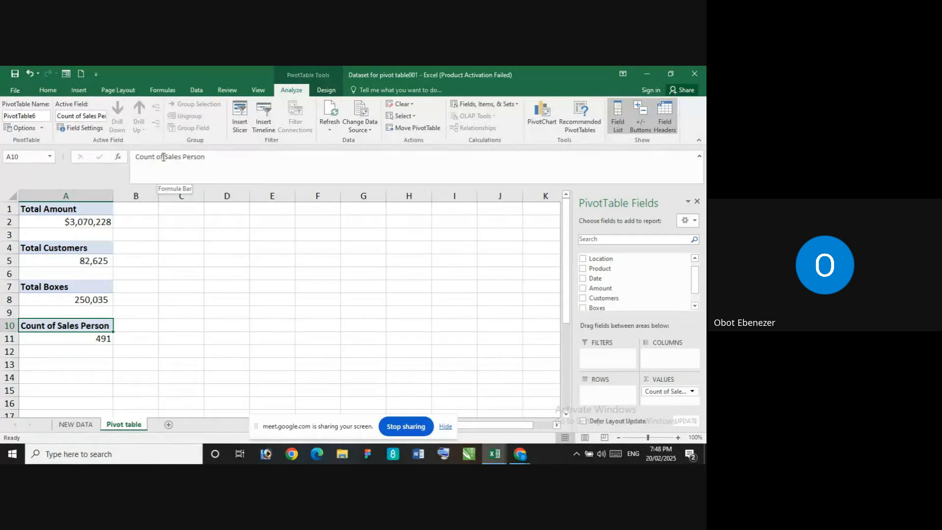
Rename the Sales Person value field in A10 to Total Sales Person
left_click_drag(164, 157, 133, 154)
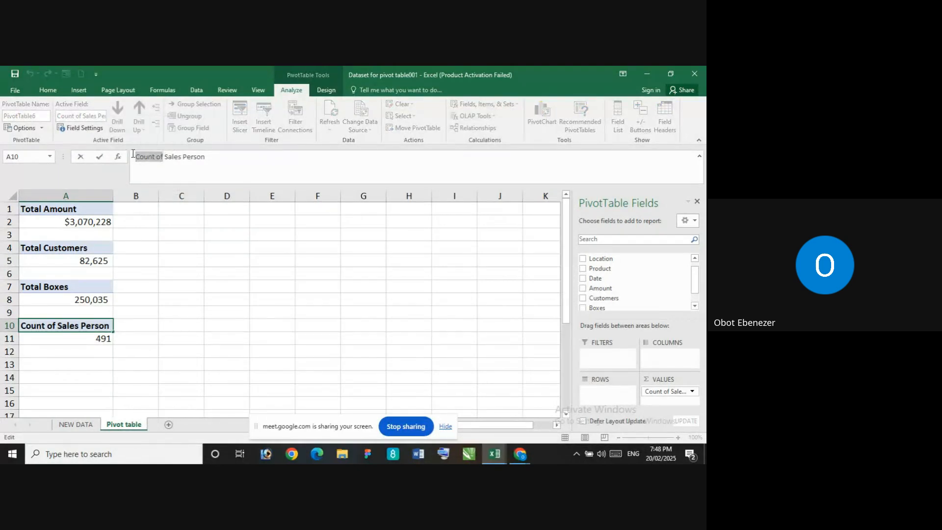
type("Total")
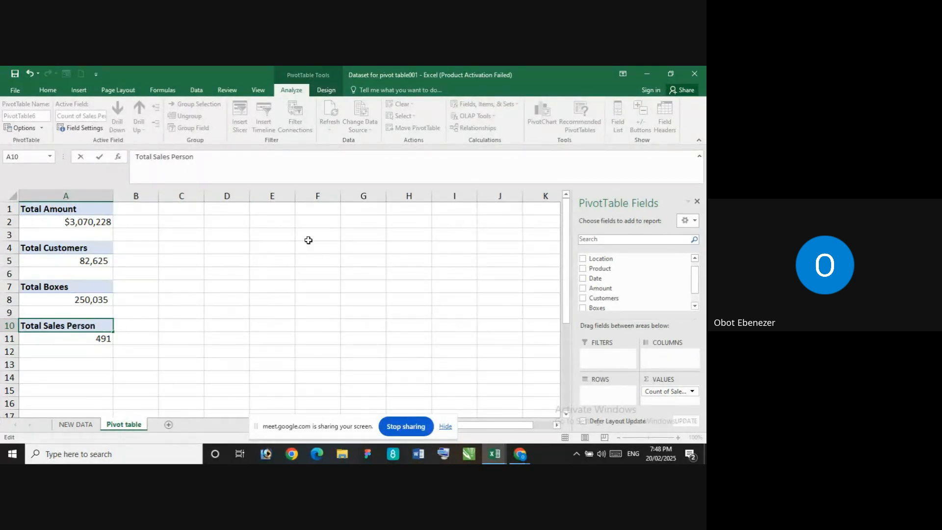
left_click(198, 345)
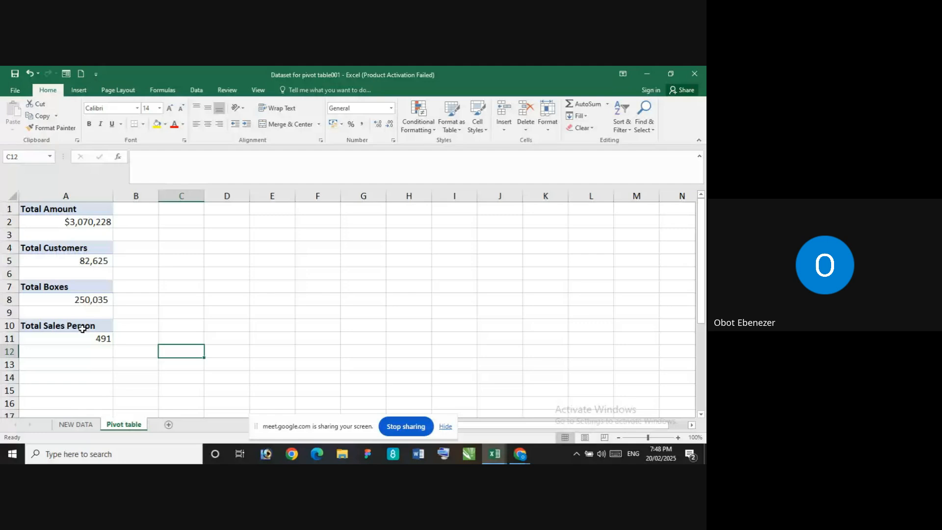
left_click(84, 326)
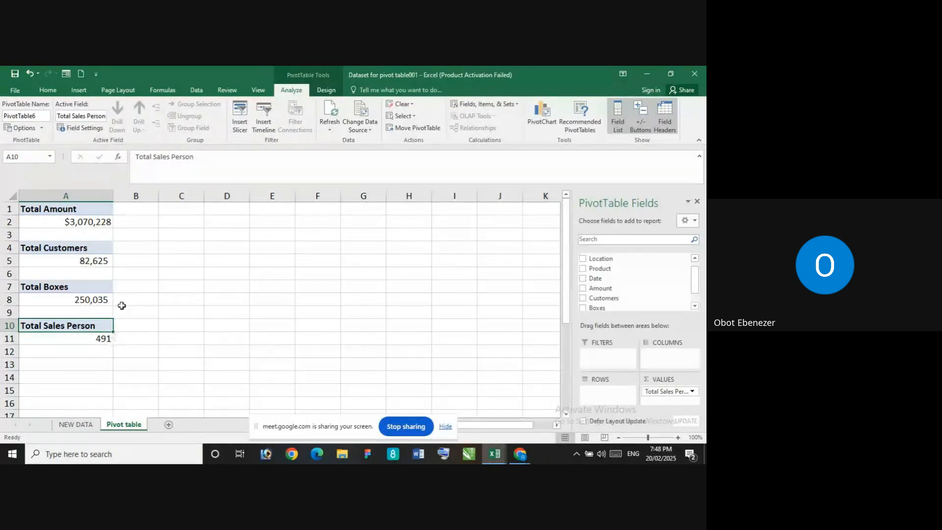
scroll(121, 308, "down", 5)
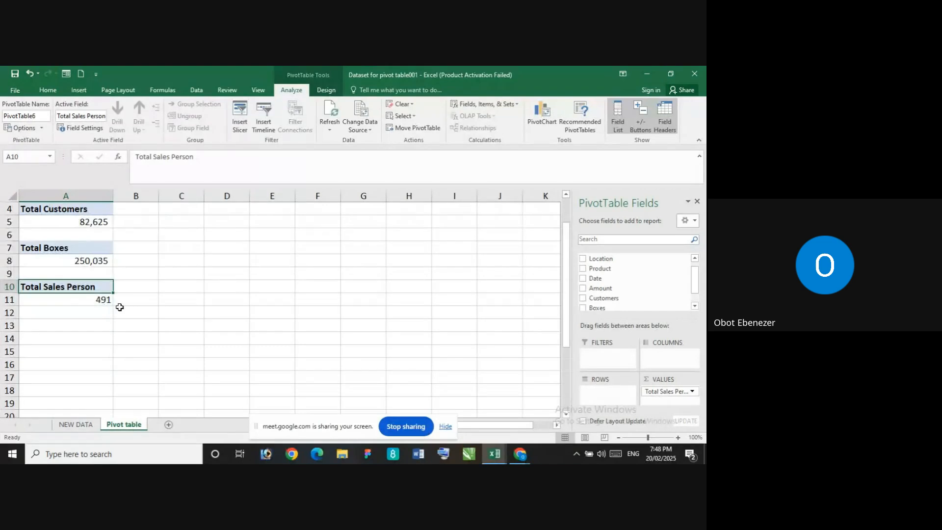
scroll(98, 309, "up", 5)
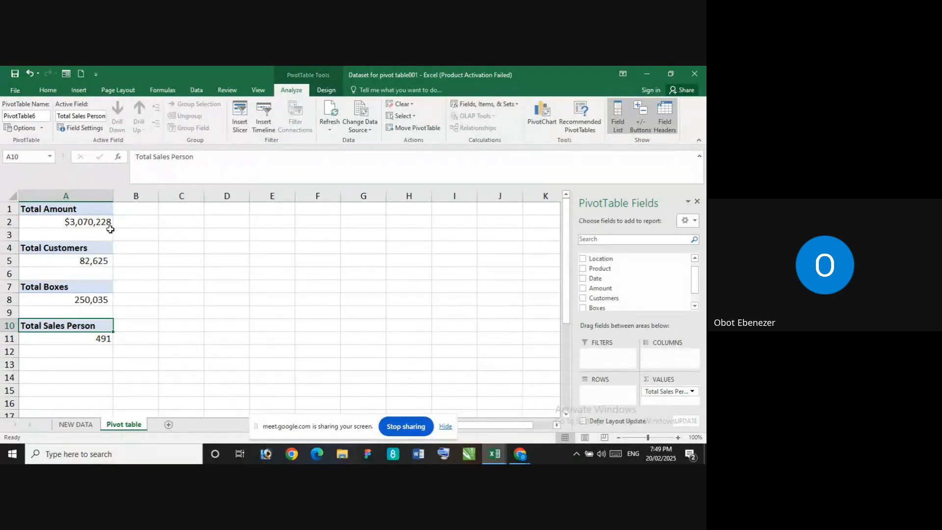
Look through the NEW DATA records from the last rows up to the header row and return to the Pivot table sheet
left_click(73, 425)
scroll(195, 319, "up", 20)
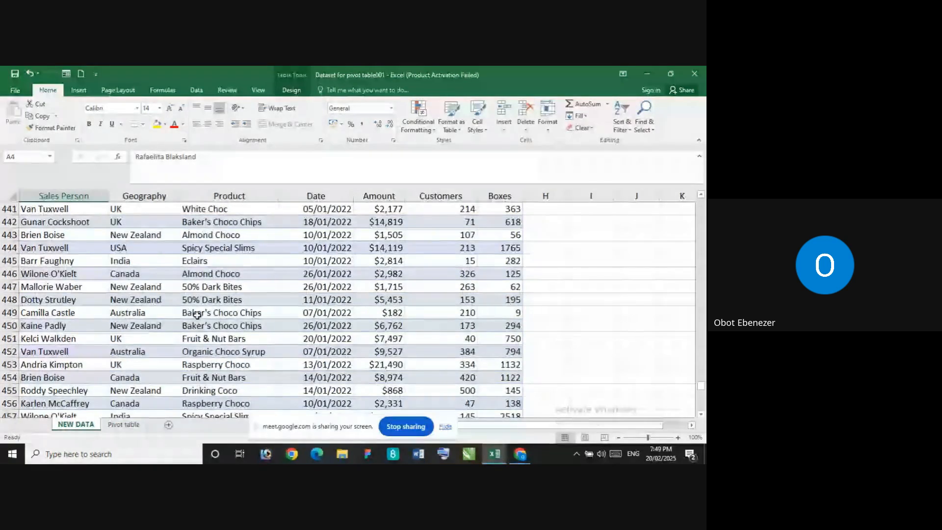
scroll(198, 314, "up", 20)
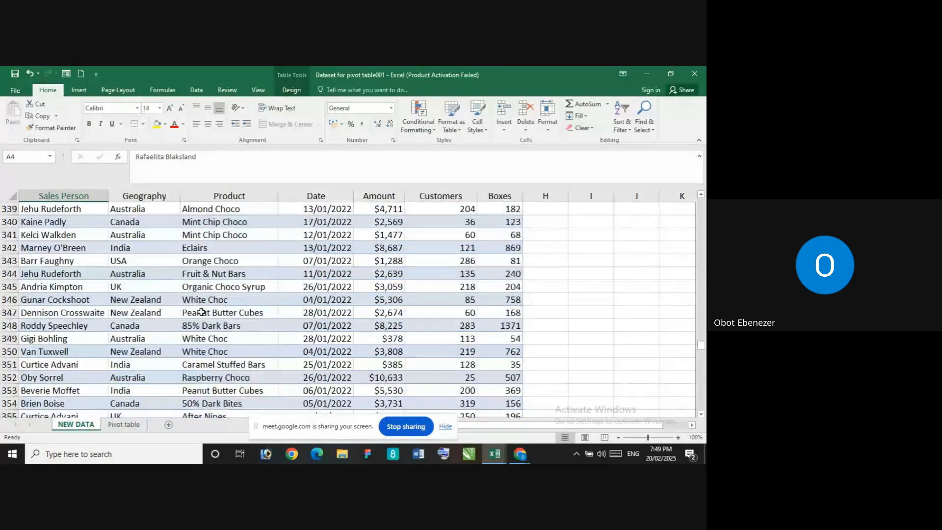
scroll(202, 312, "up", 13)
scroll(202, 312, "up", 20)
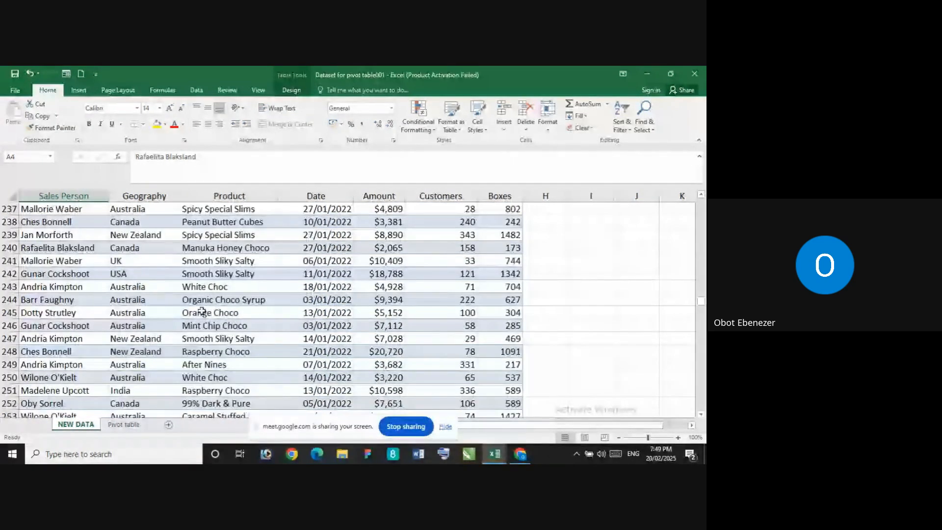
scroll(202, 311, "up", 7)
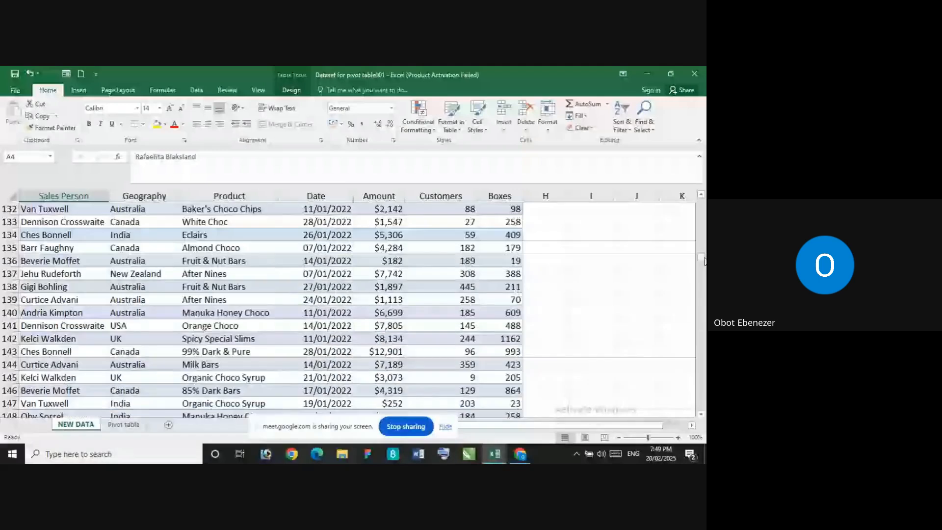
left_click_drag(702, 259, 702, 201)
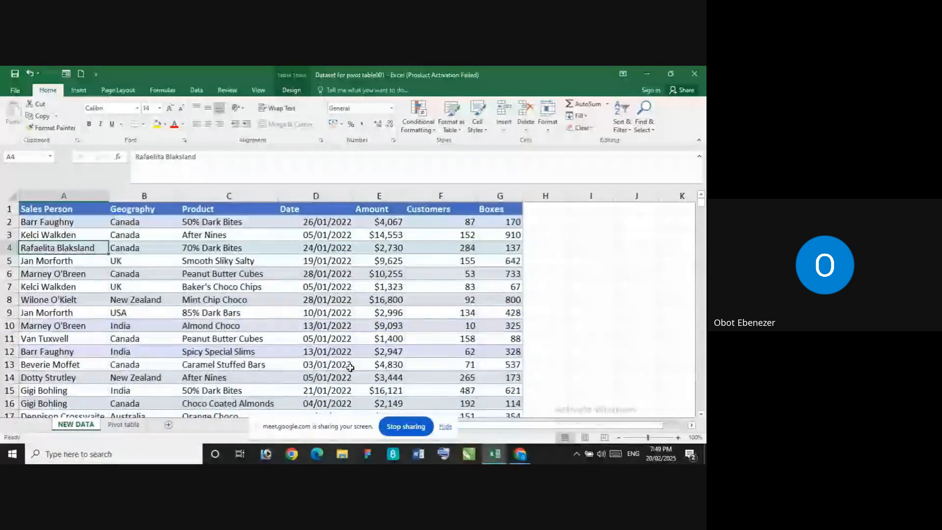
left_click(124, 425)
Insert an empty PivotTable at A13 of the Pivot table sheet, using the whole NEW DATA table as its source
left_click(54, 363)
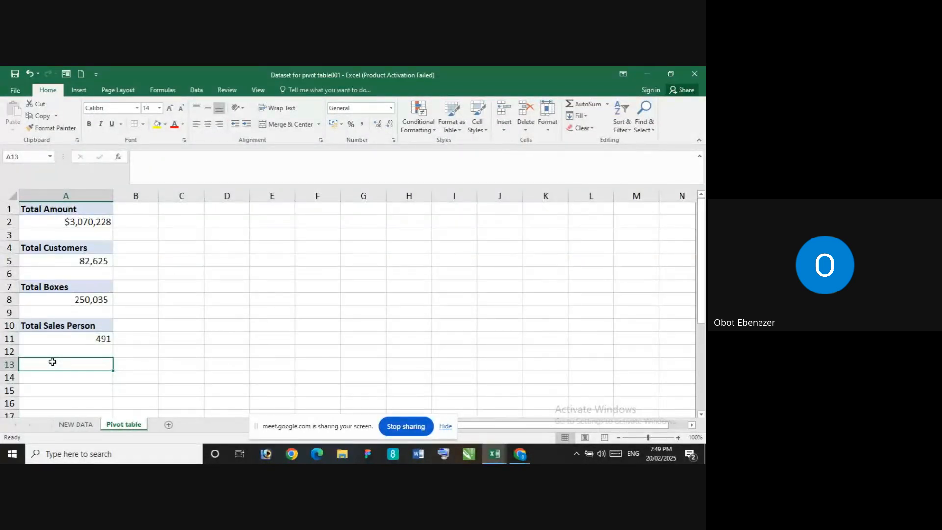
left_click(79, 90)
left_click(16, 114)
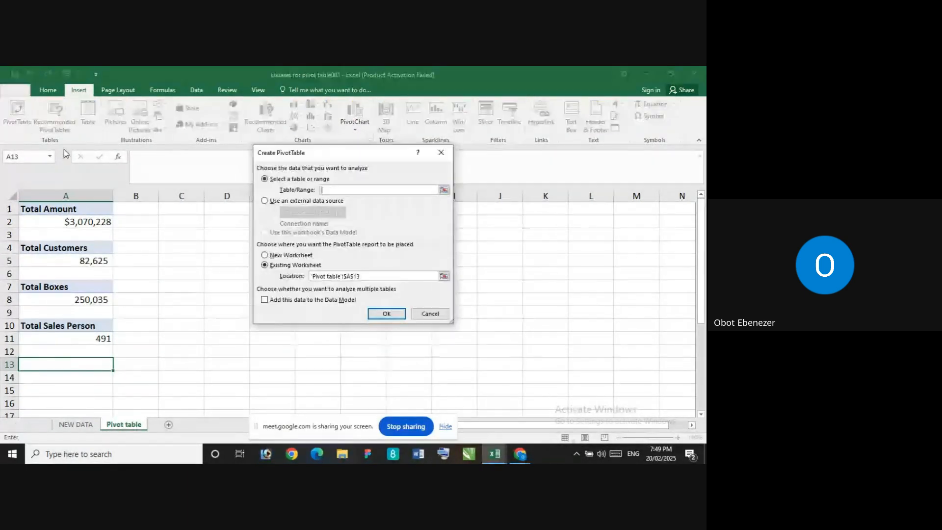
left_click(75, 425)
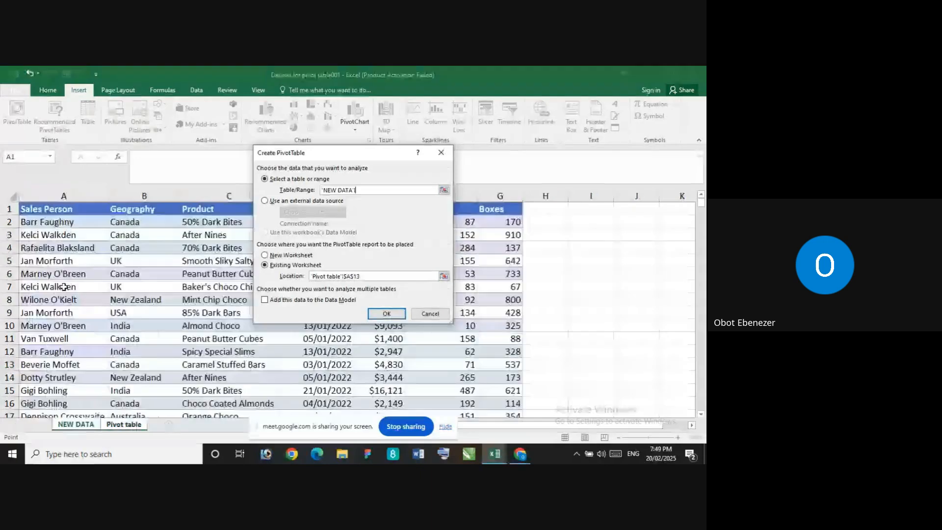
left_click(45, 210)
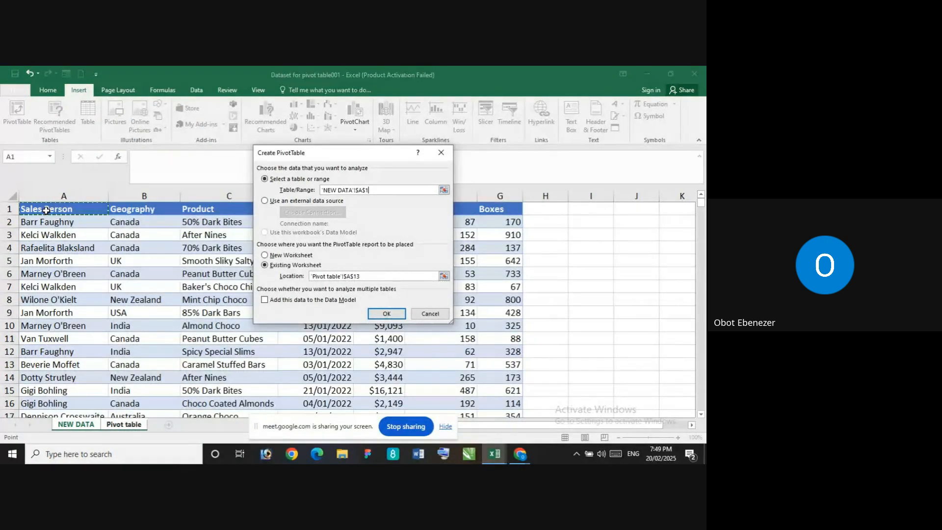
key("ctrl+shift+Right")
key("ctrl+shift+Down")
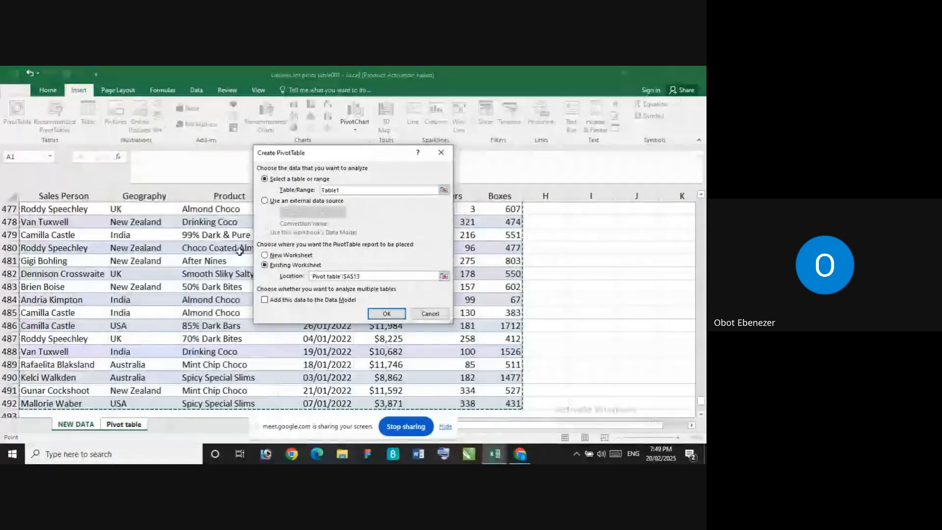
left_click(388, 315)
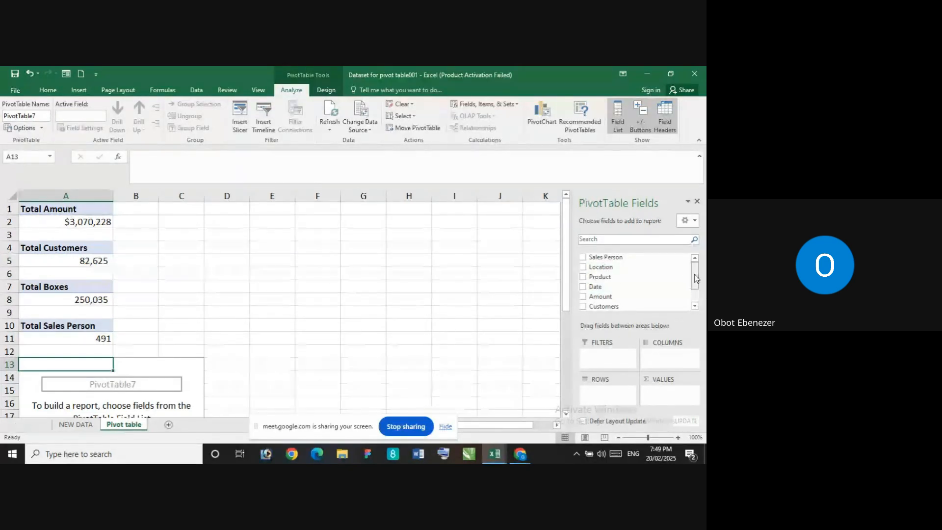
scroll(695, 303, "down", 2)
scroll(696, 303, "up", 2)
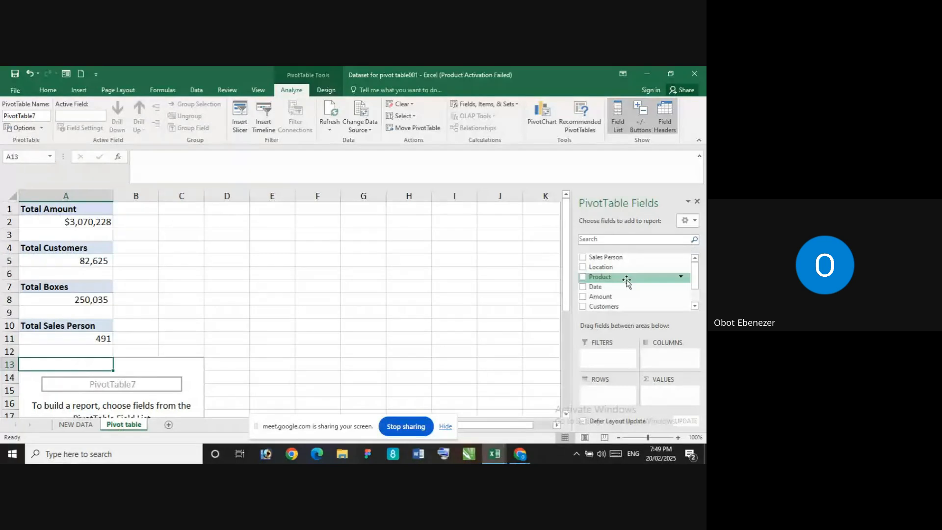
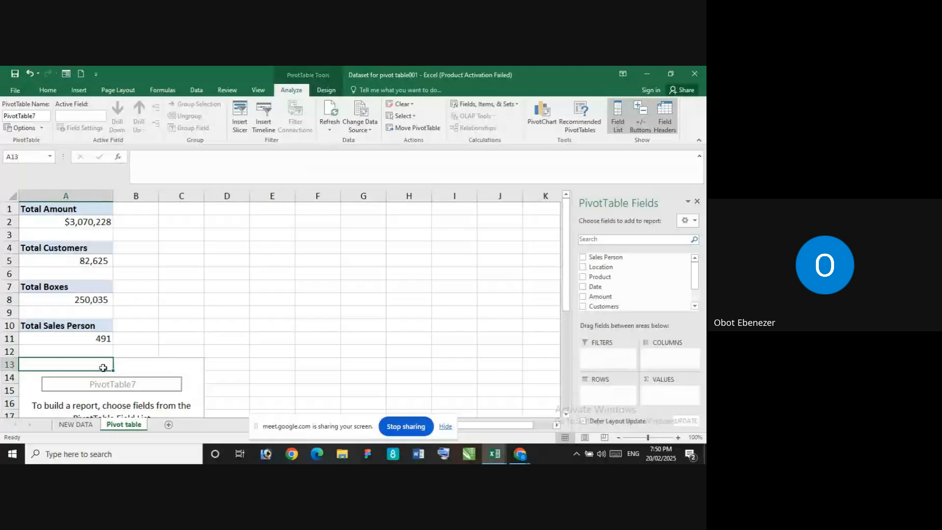
Start a calculated field named Amount Per Box for the empty PivotTable at A13
left_click(310, 267)
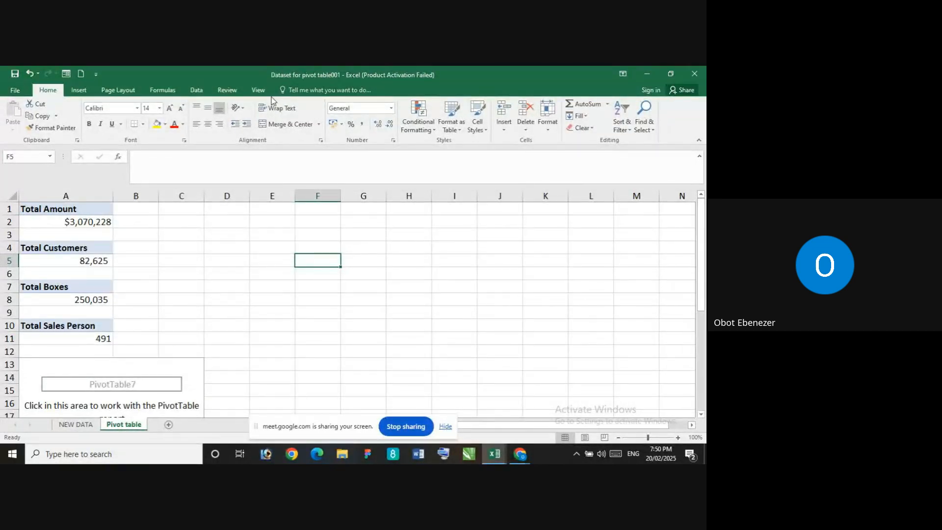
left_click(61, 369)
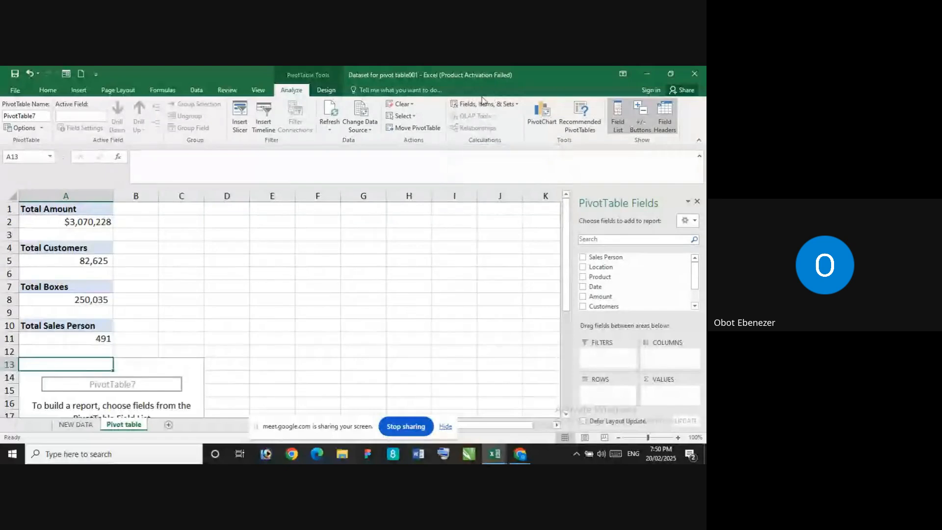
left_click(518, 105)
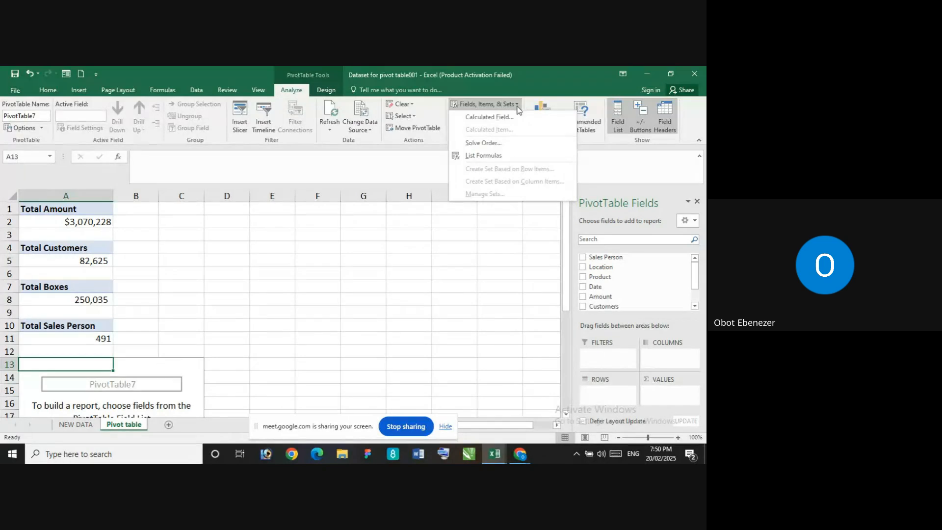
left_click(490, 118)
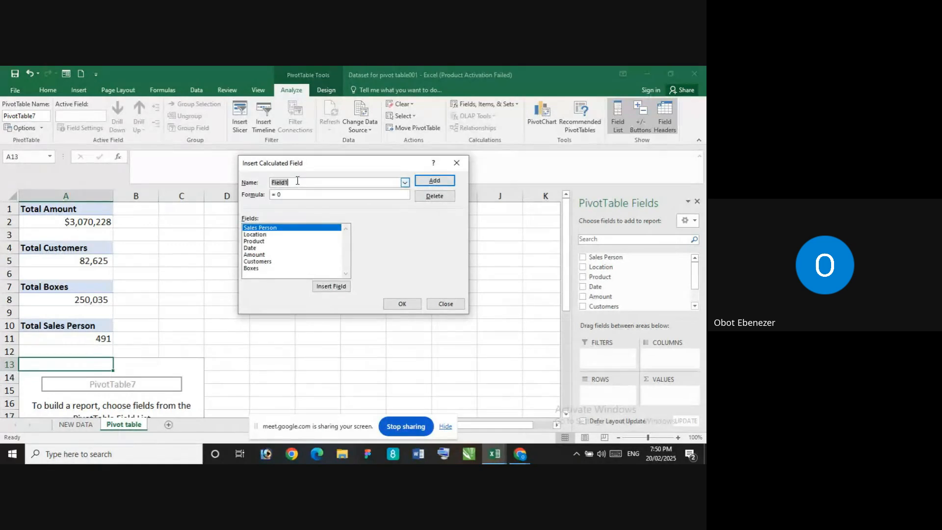
key("BackSpace")
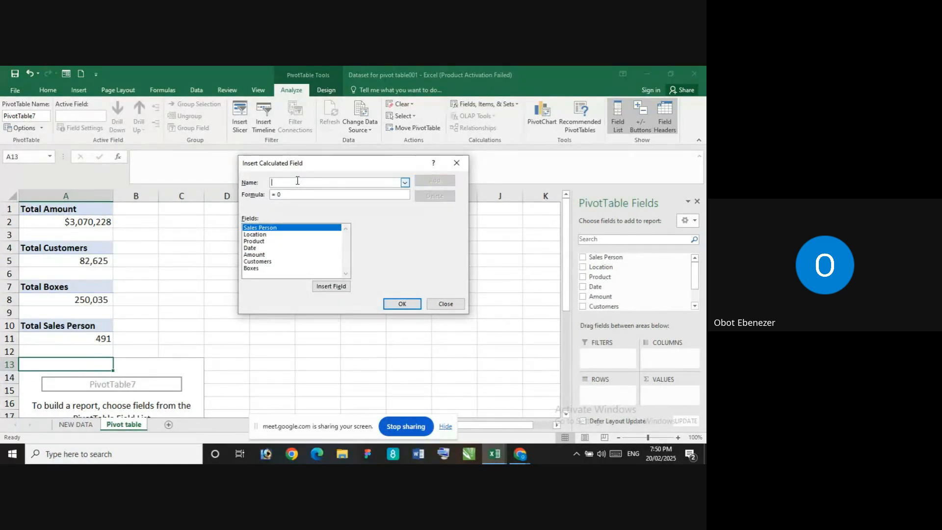
type("Aoun")
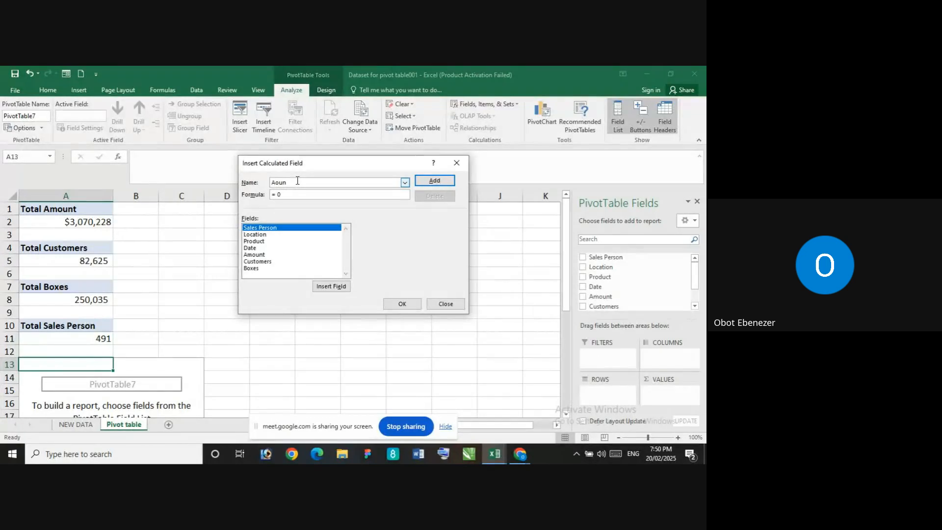
key("BackSpace")
key("BackSpace")
type("nt ")
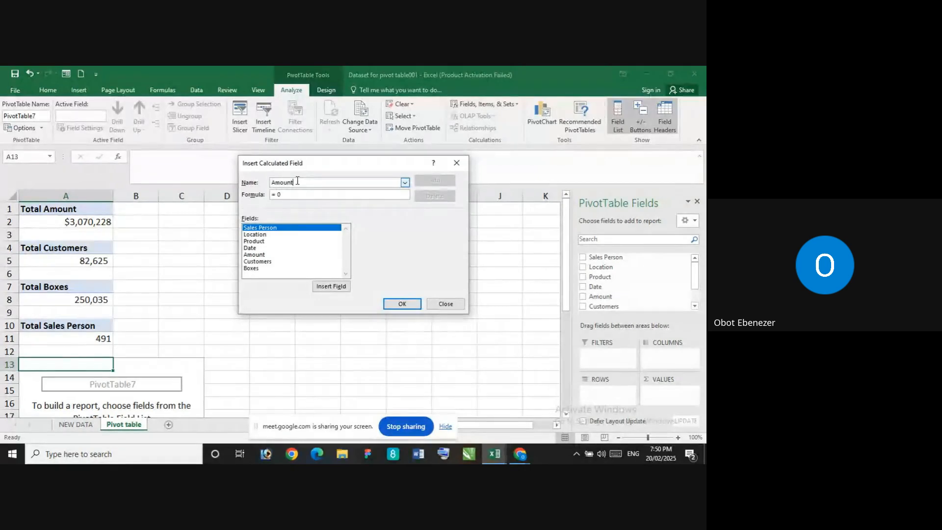
type("Ear")
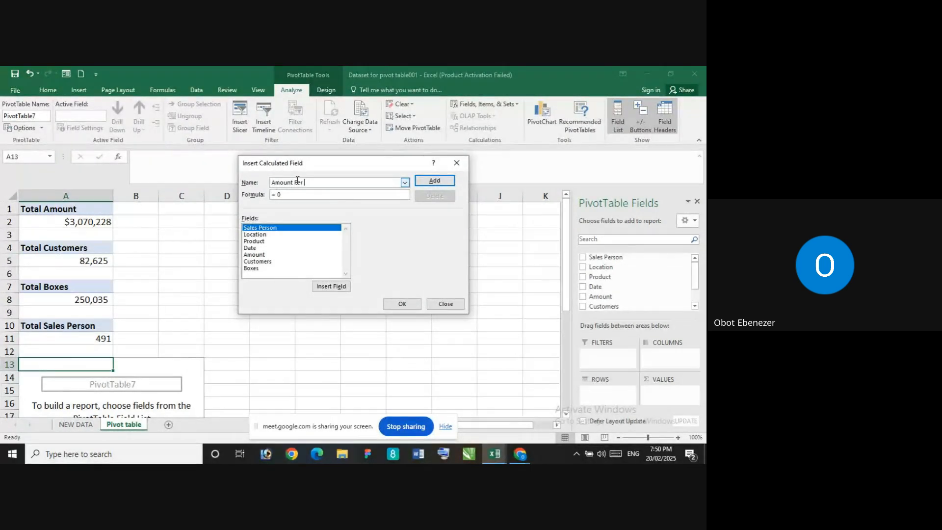
type(" Box")
key("BackSpace")
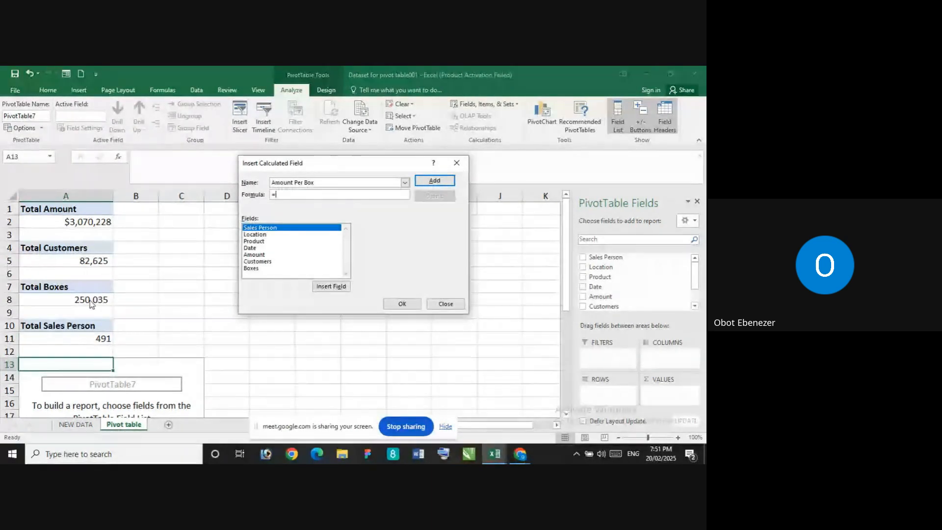
Define the calculated field's formula as = Amount/ Boxes and insert it into the PivotTable
left_click(262, 256)
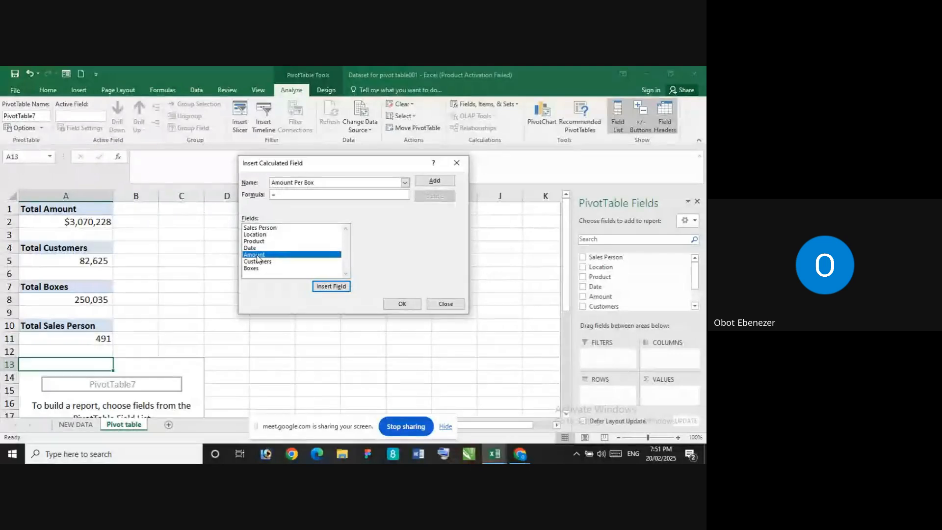
left_click(332, 287)
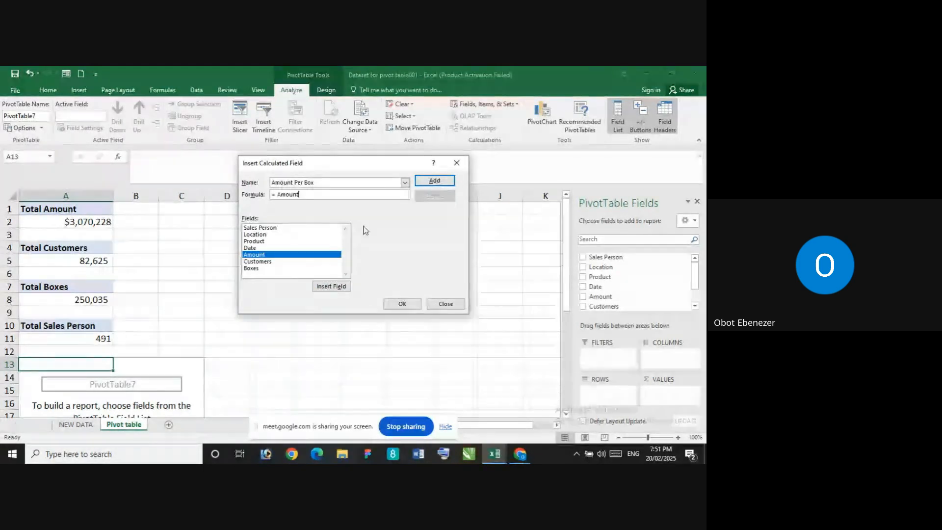
left_click(434, 181)
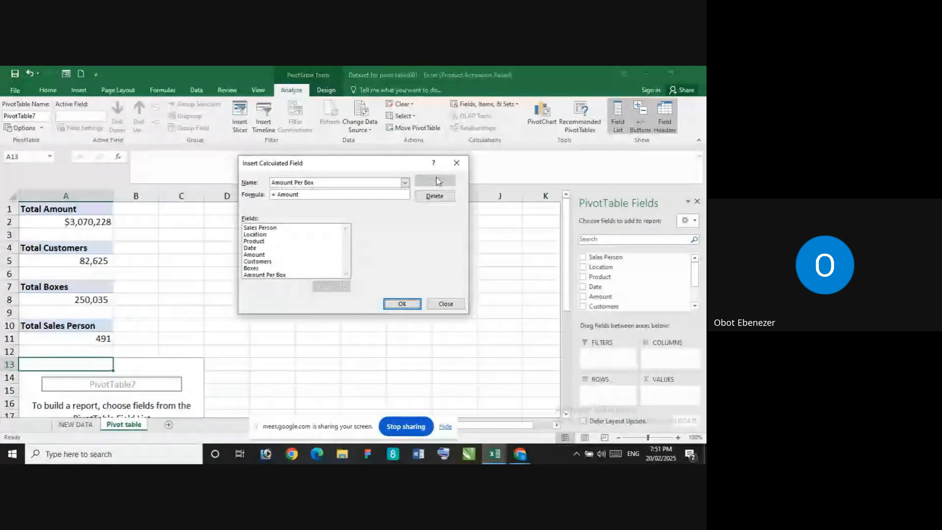
left_click(317, 194)
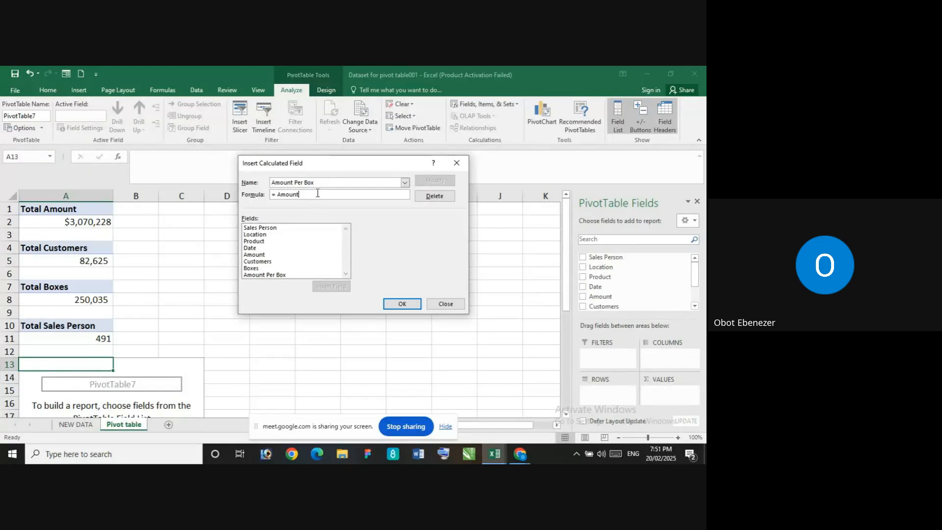
type("/")
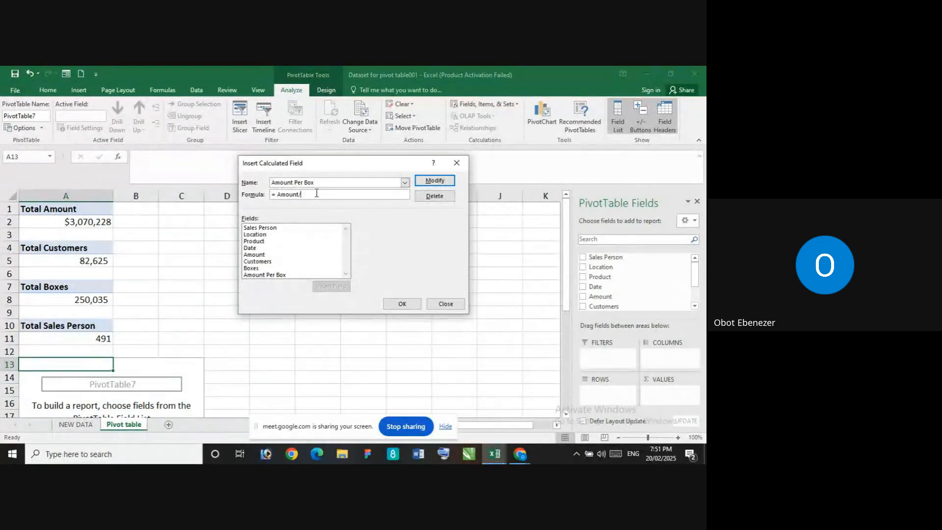
left_click(264, 268)
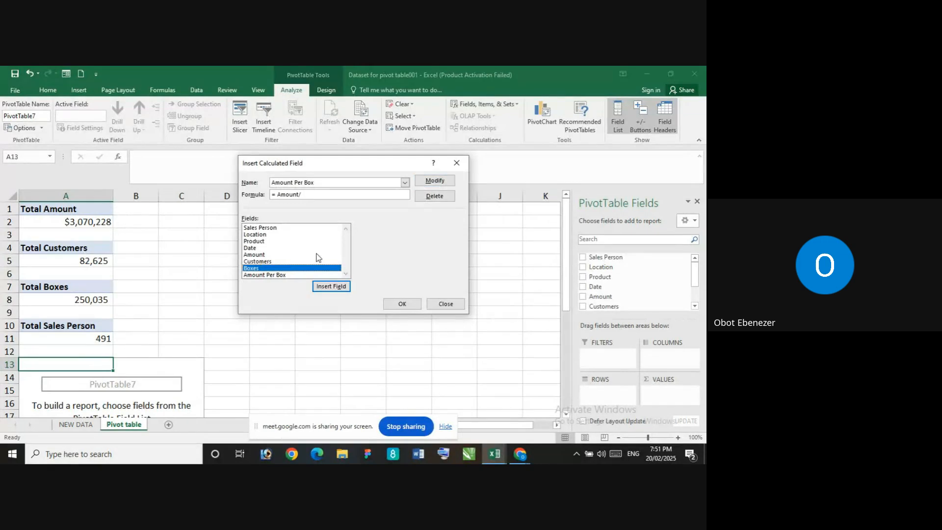
left_click(330, 287)
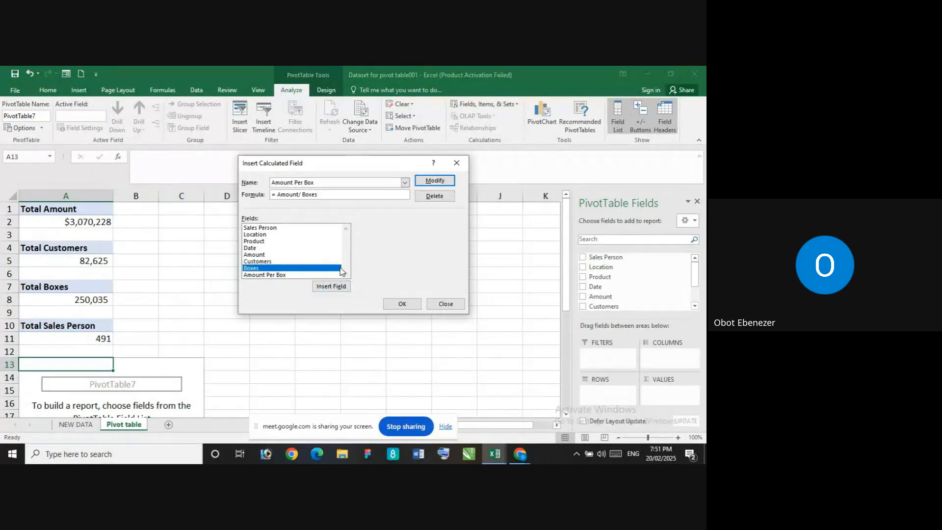
left_click(431, 181)
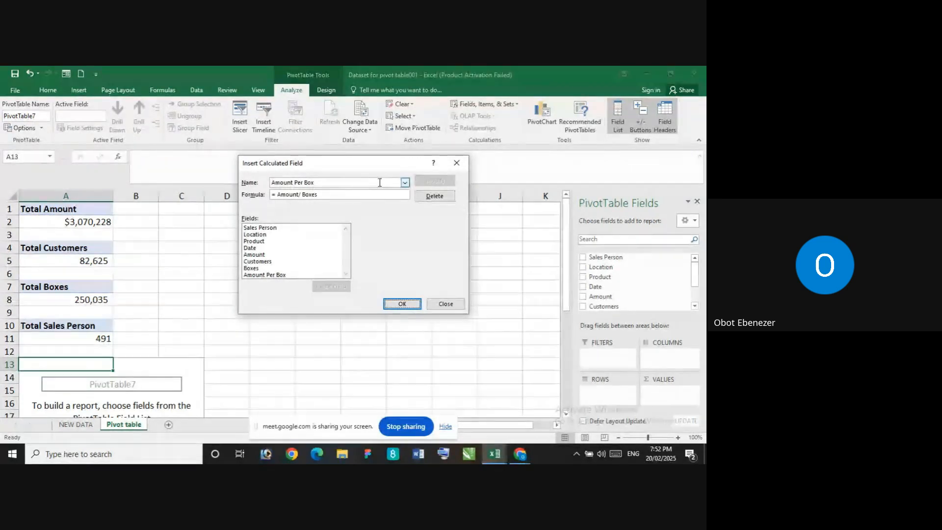
left_click(414, 304)
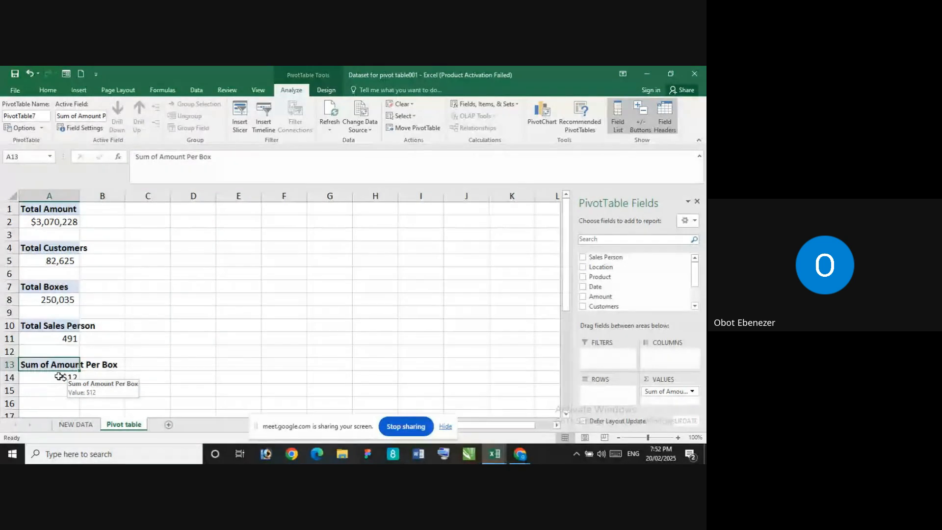
left_click(59, 376)
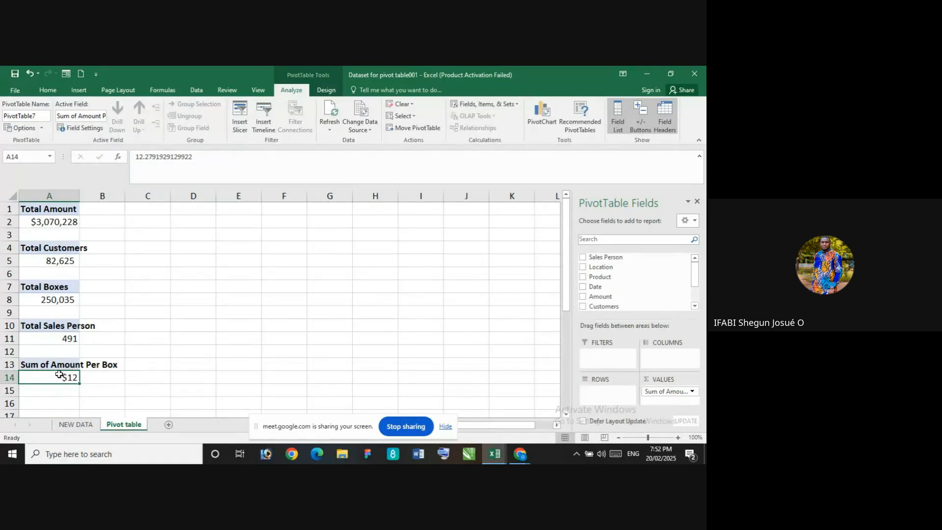
right_click(59, 376)
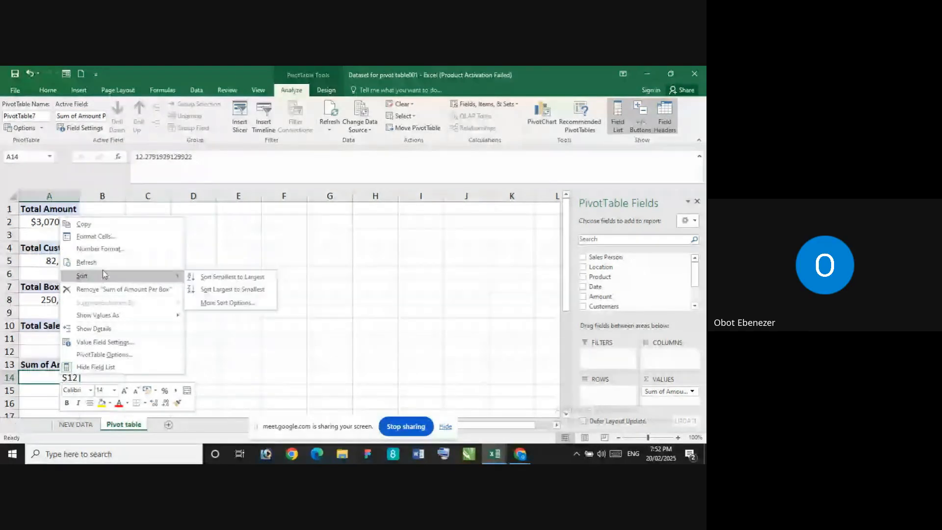
left_click(253, 370)
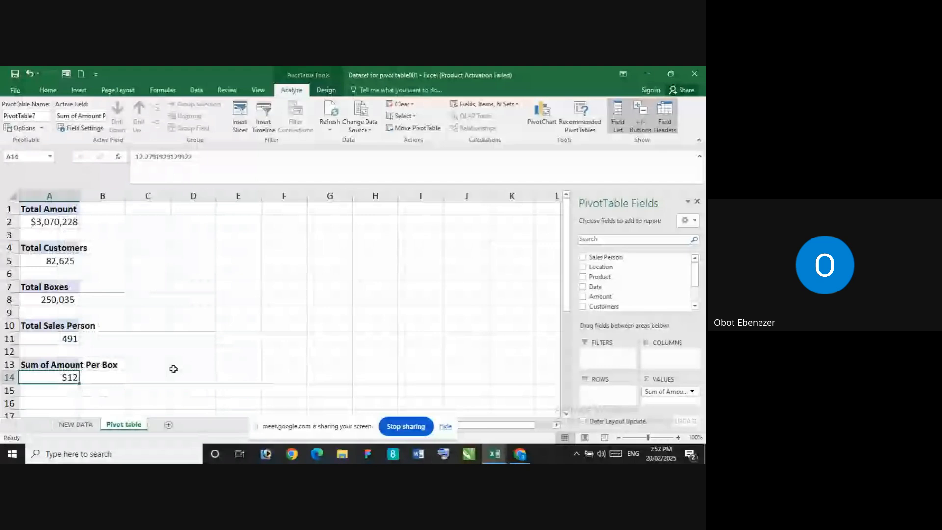
right_click(84, 379)
left_click(63, 371)
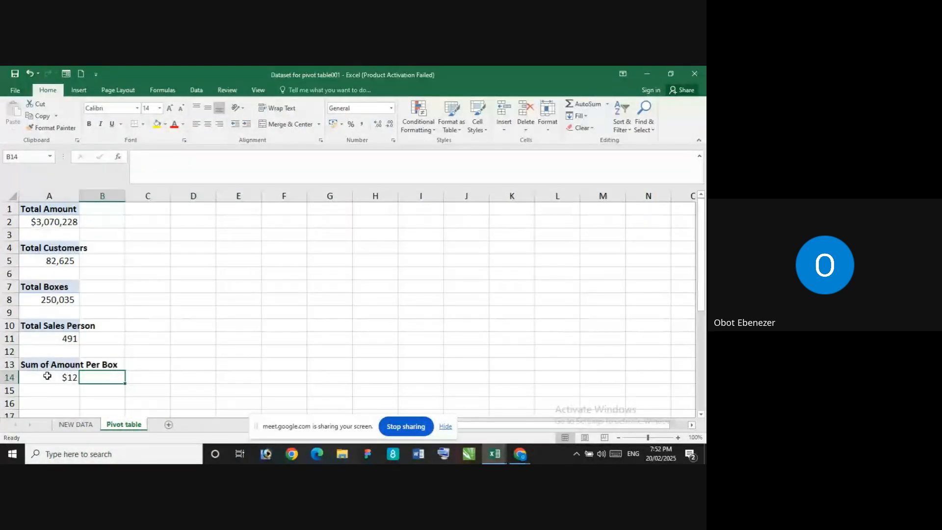
left_click(50, 373)
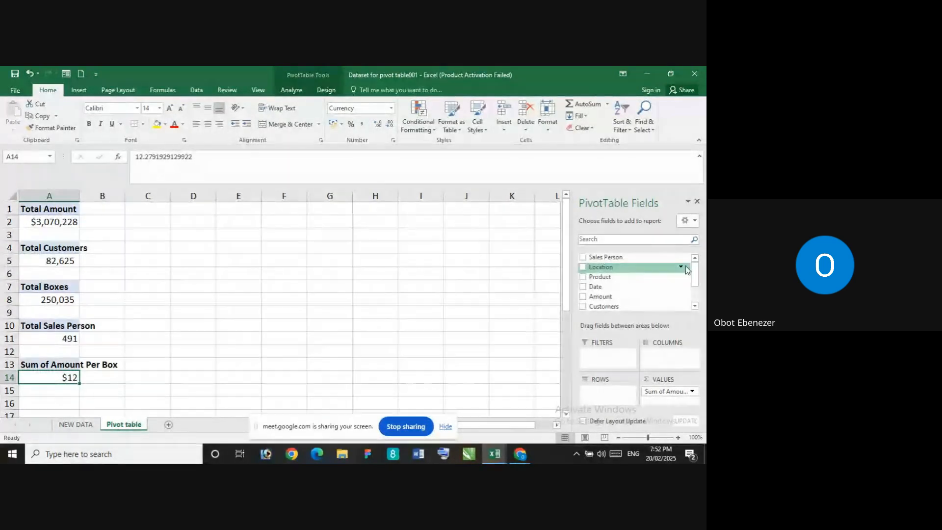
Remove the Amount Per Box field from the PivotTable at A13, leaving its report empty
left_click_drag(695, 276, 693, 300)
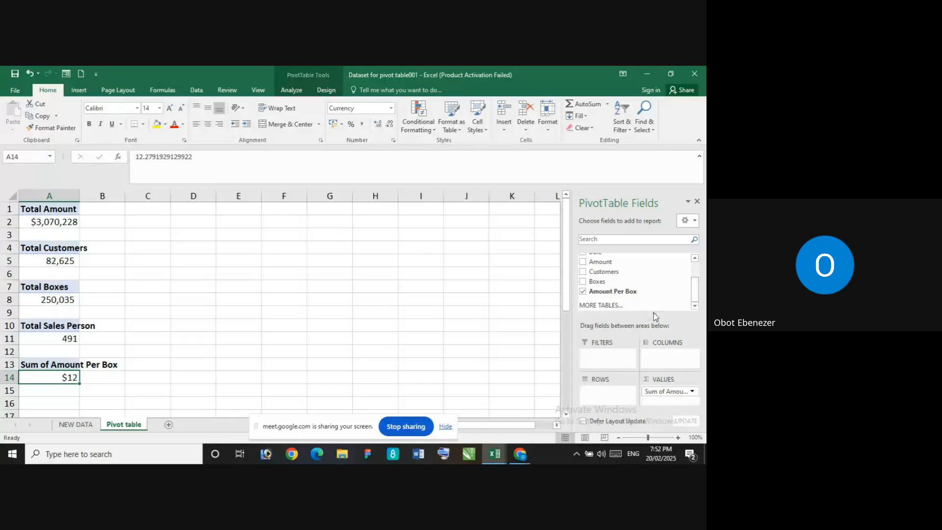
left_click(583, 292)
scroll(261, 366, "down", 3)
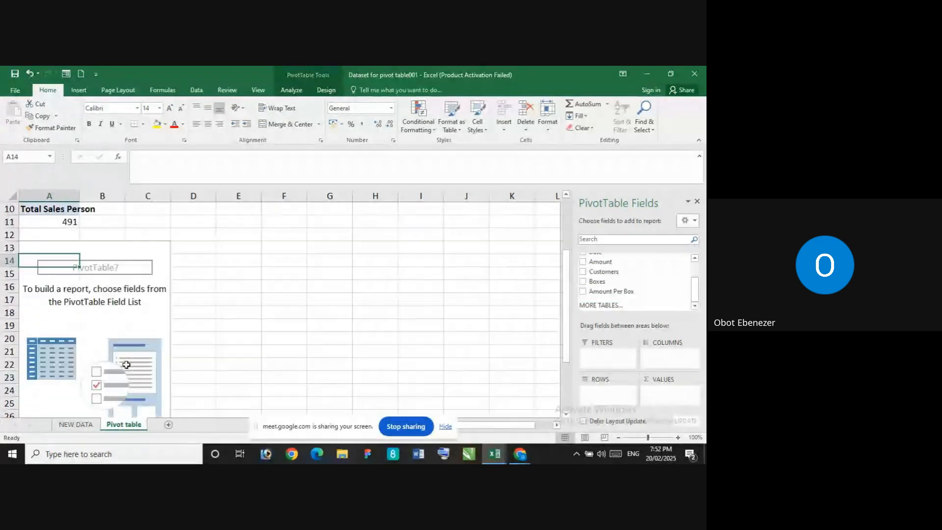
left_click(56, 251)
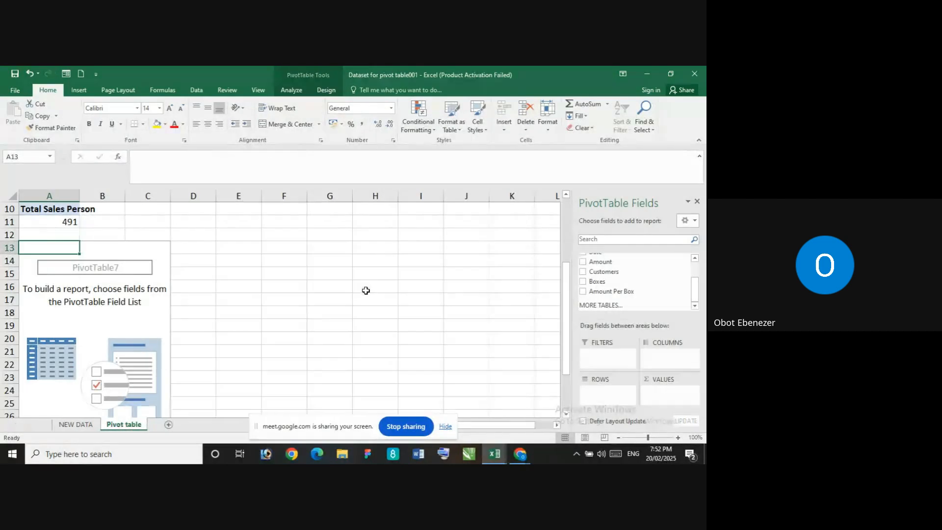
scroll(366, 290, "up", 2)
scroll(366, 291, "up", 1)
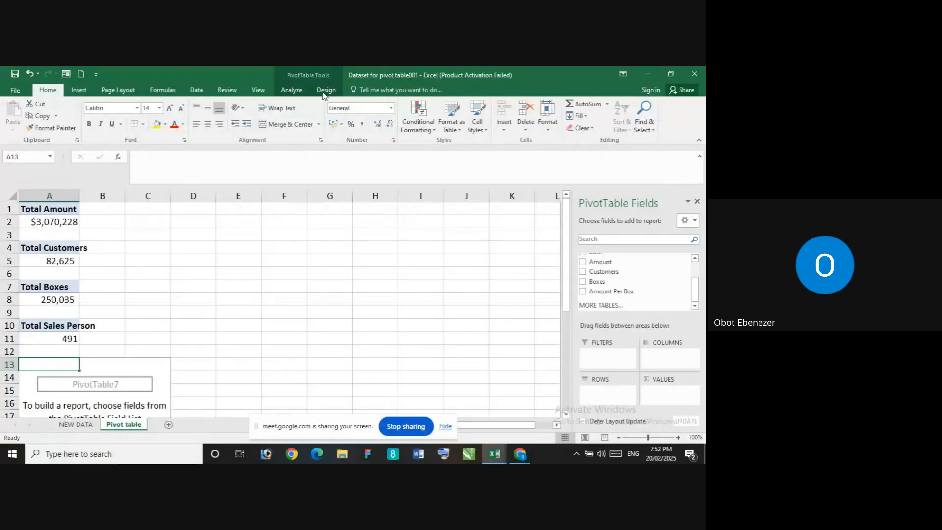
Start a calculated field definition for the empty PivotTable at A13 and name it Amount Per Box
left_click(298, 92)
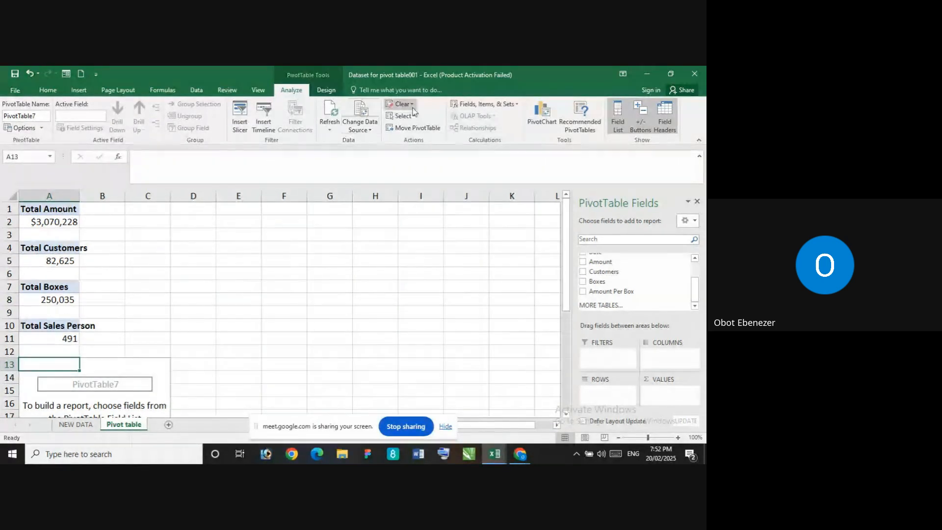
left_click(480, 105)
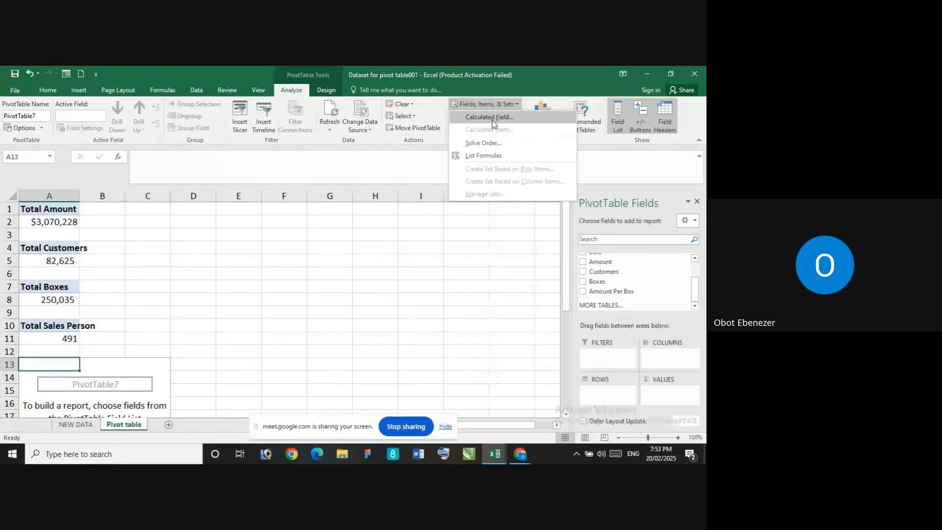
left_click(445, 246)
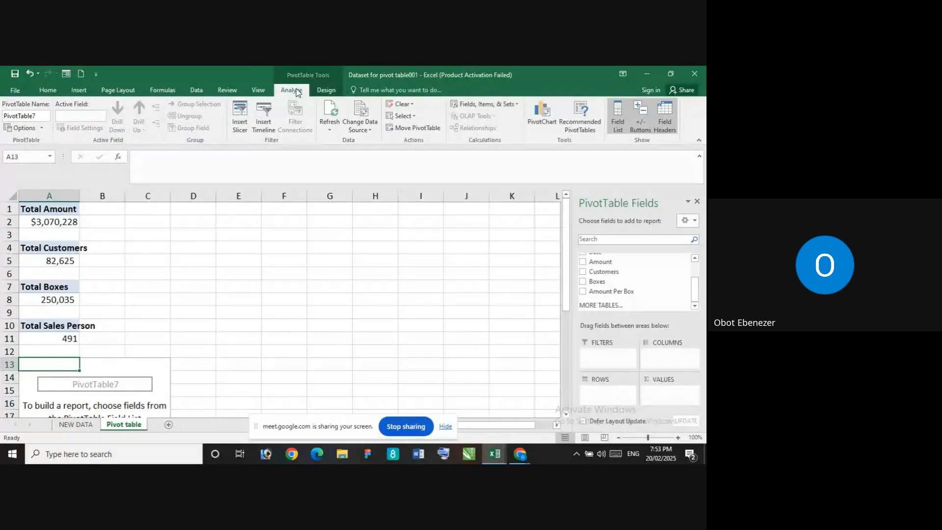
left_click(504, 105)
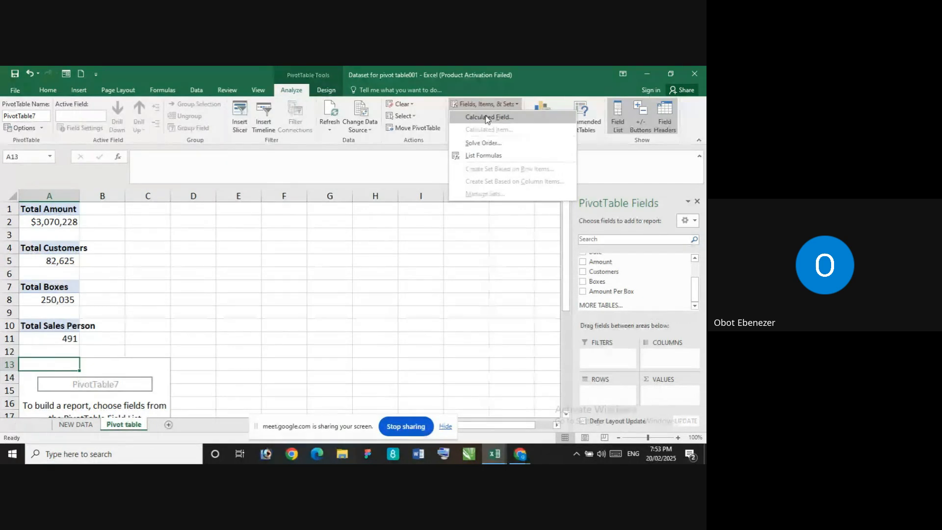
left_click(487, 119)
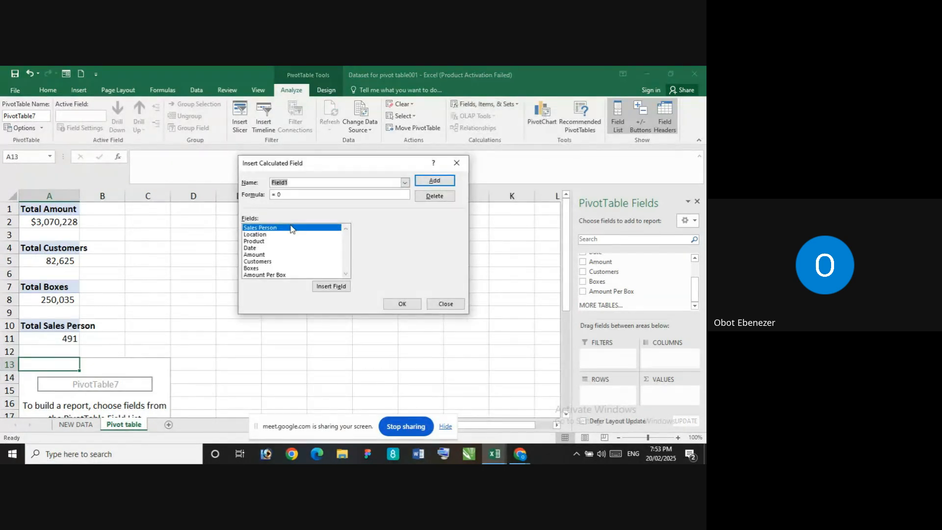
left_click_drag(303, 185, 274, 183)
key("BackSpace")
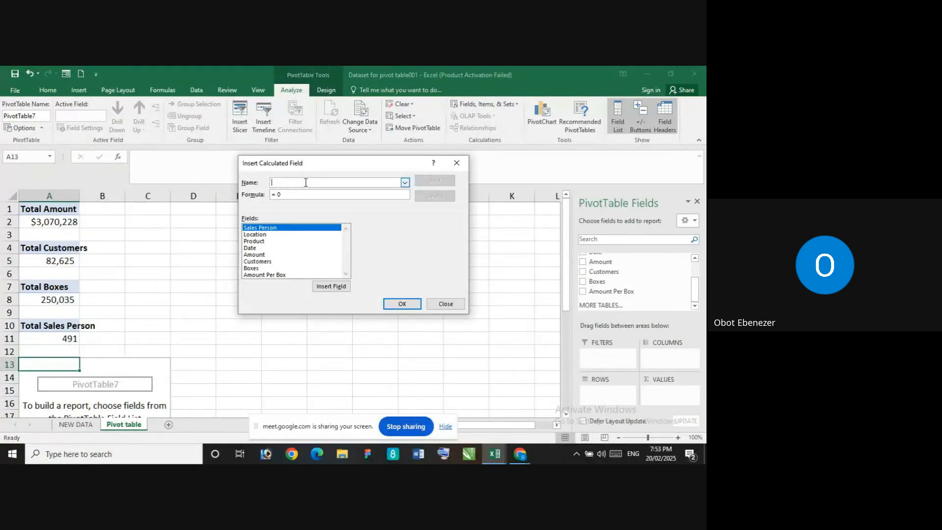
type("Am")
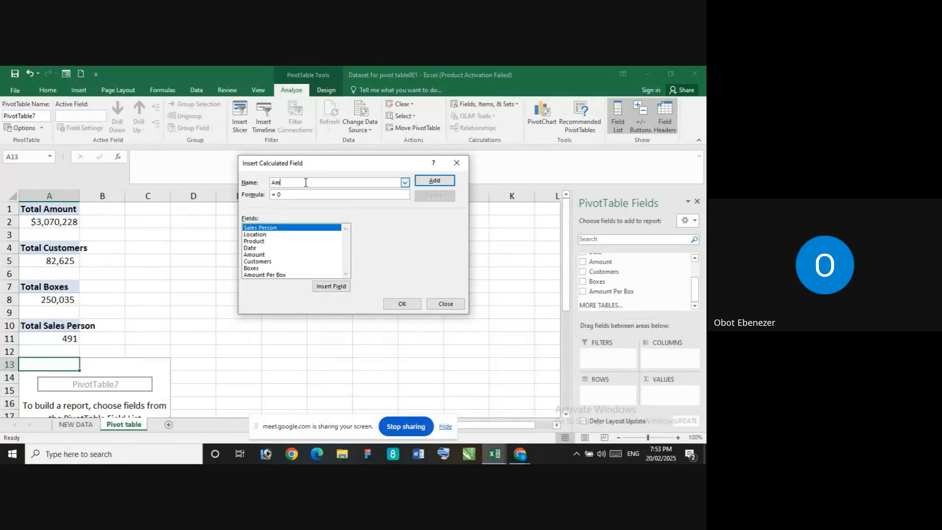
type("ount Per Box")
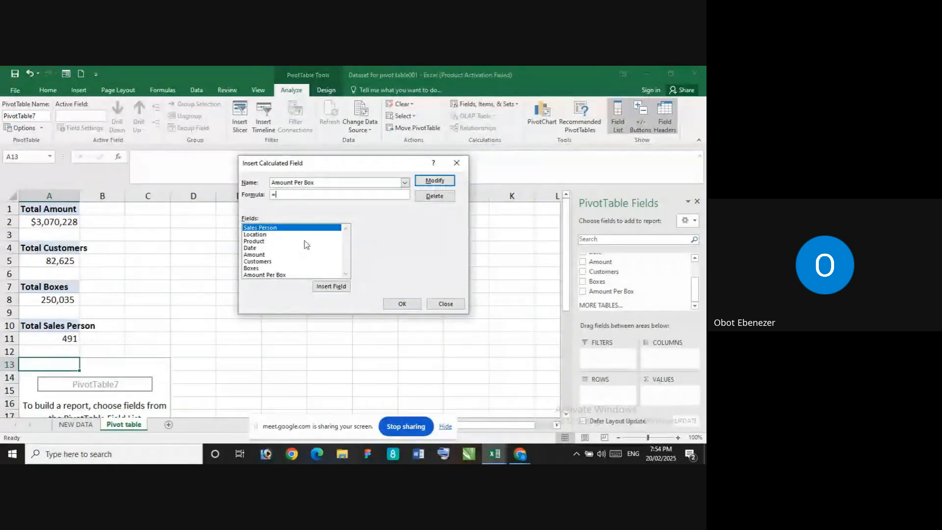
Set the Amount Per Box formula to = Amount/ Boxes, apply the modification and close the calculated field definition
left_click(255, 255)
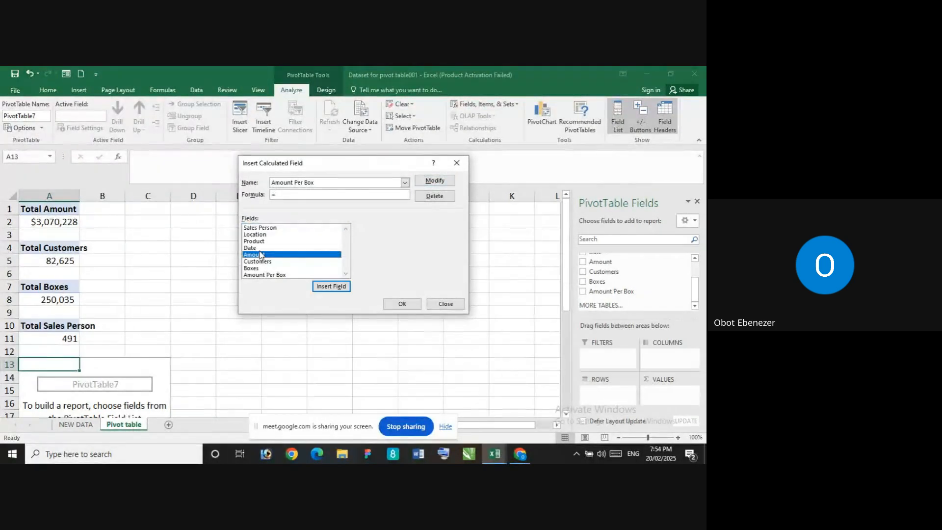
left_click(332, 286)
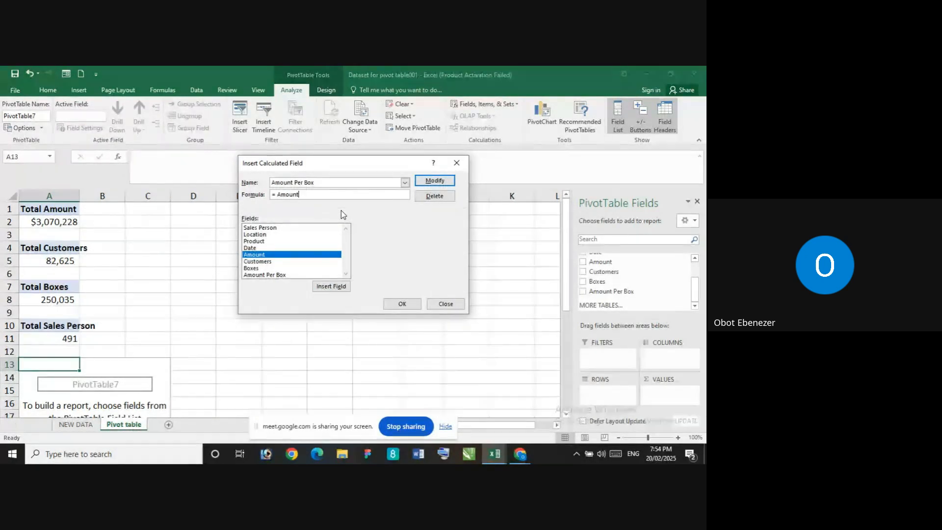
type("/")
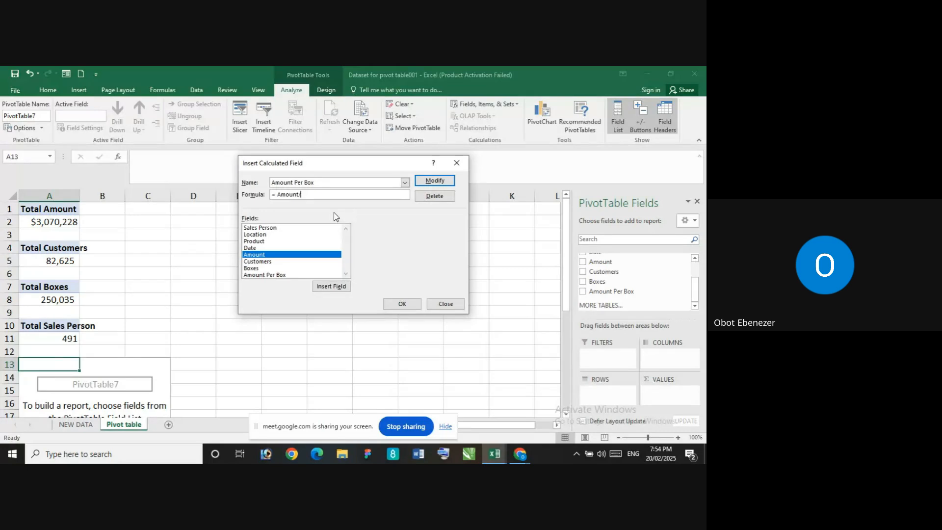
left_click(259, 269)
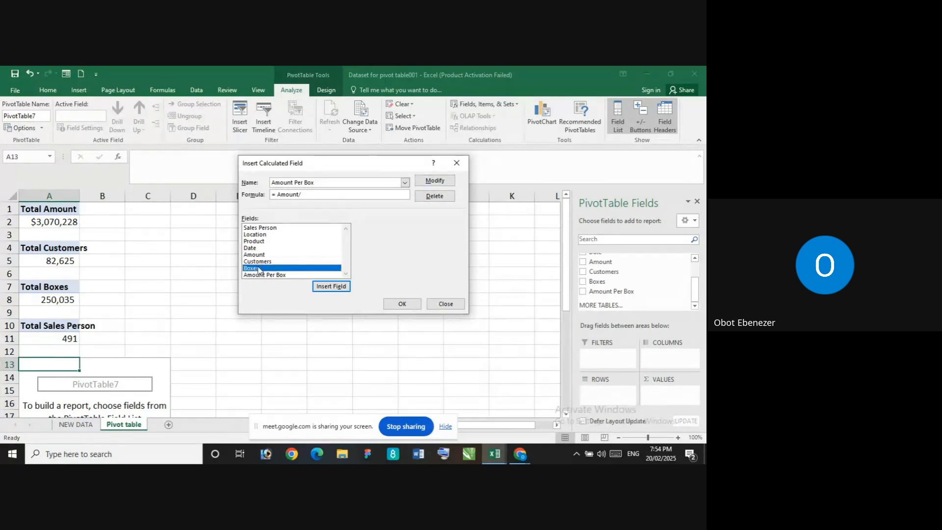
left_click(332, 286)
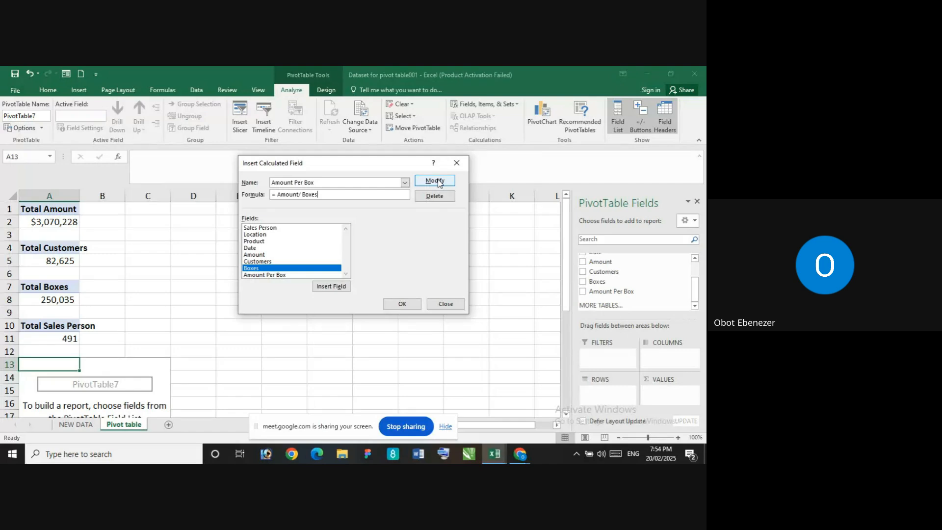
left_click(438, 182)
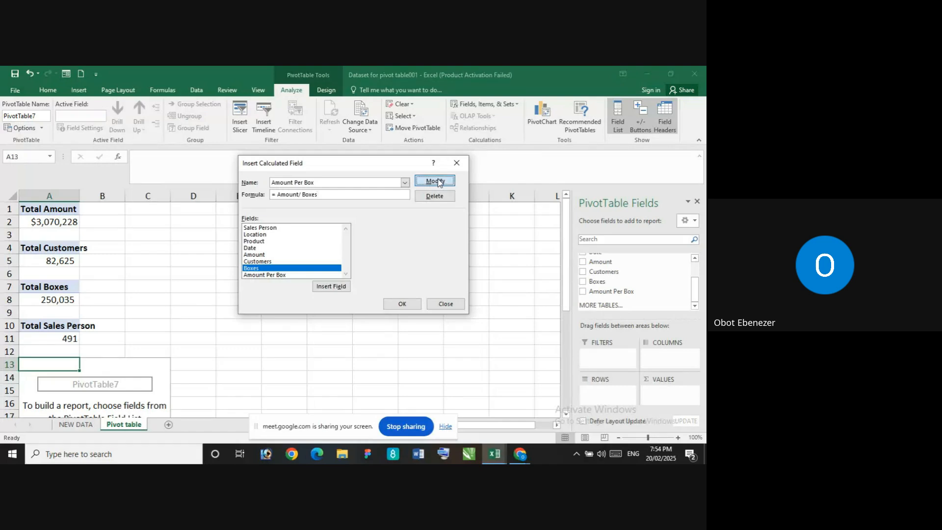
left_click(401, 304)
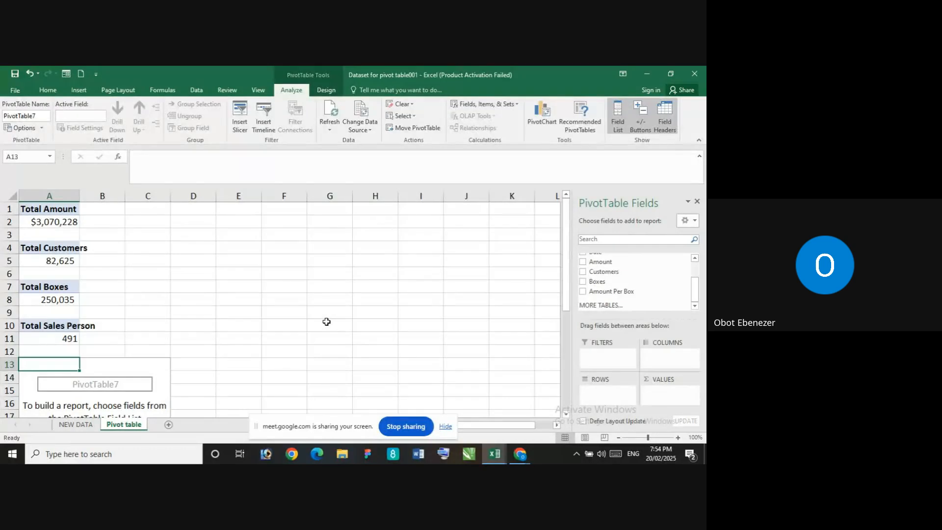
scroll(351, 293, "down", 3)
scroll(352, 292, "up", 3)
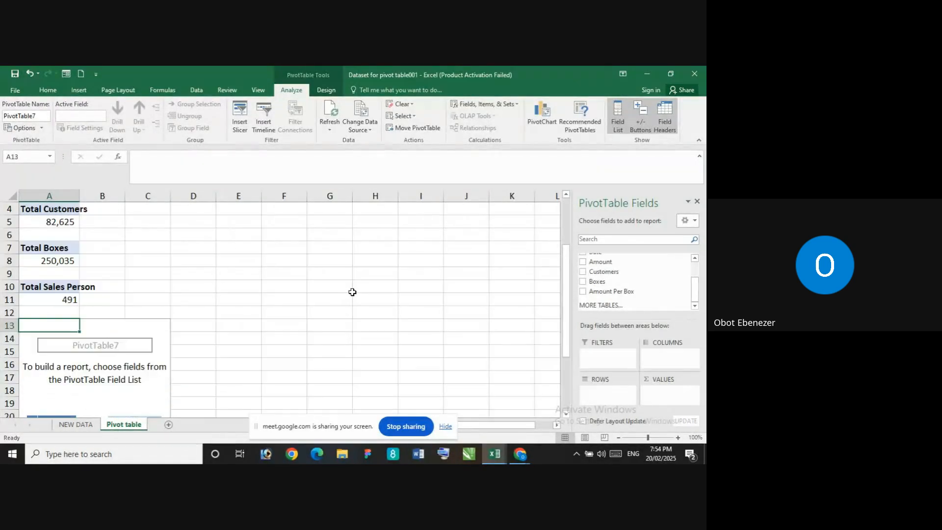
scroll(349, 332, "down", 3)
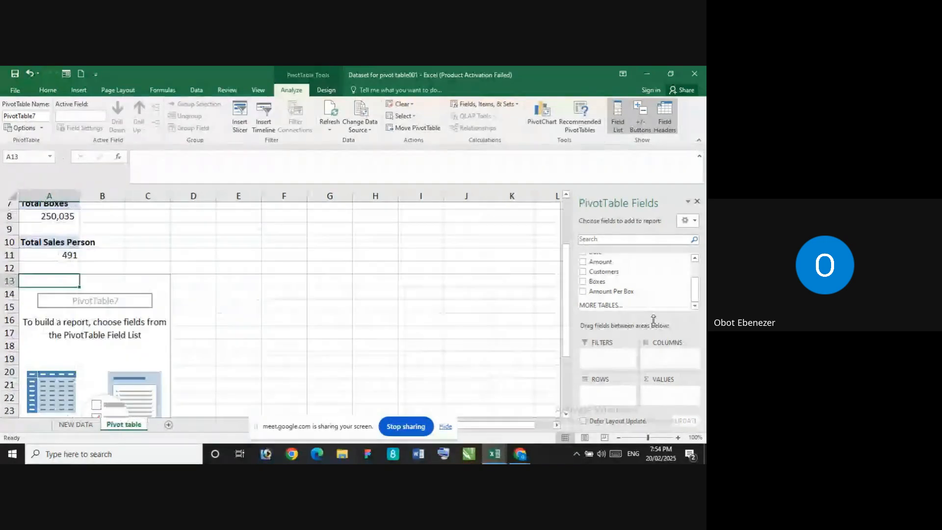
scroll(540, 319, "up", 3)
scroll(695, 290, "up", 2)
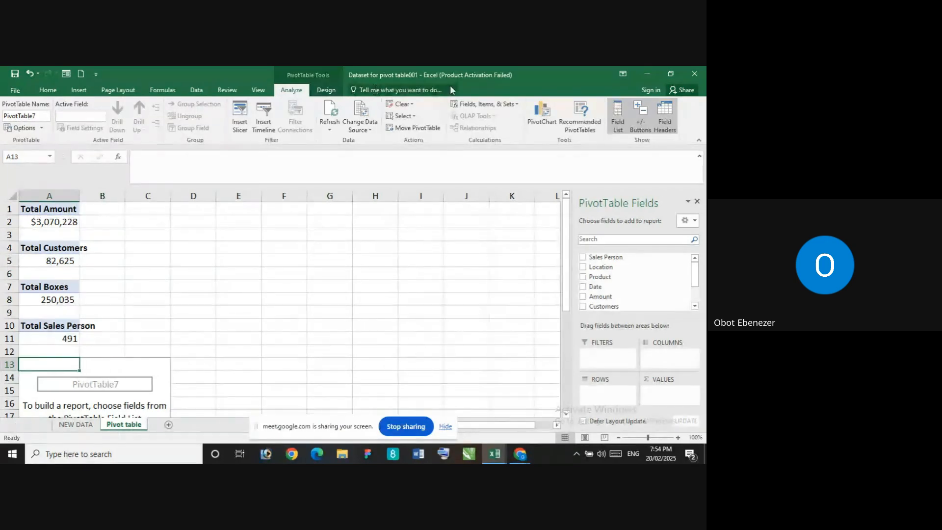
Reopen the calculated field definition for the PivotTable at A13 and enter amount per box as its name
left_click(487, 104)
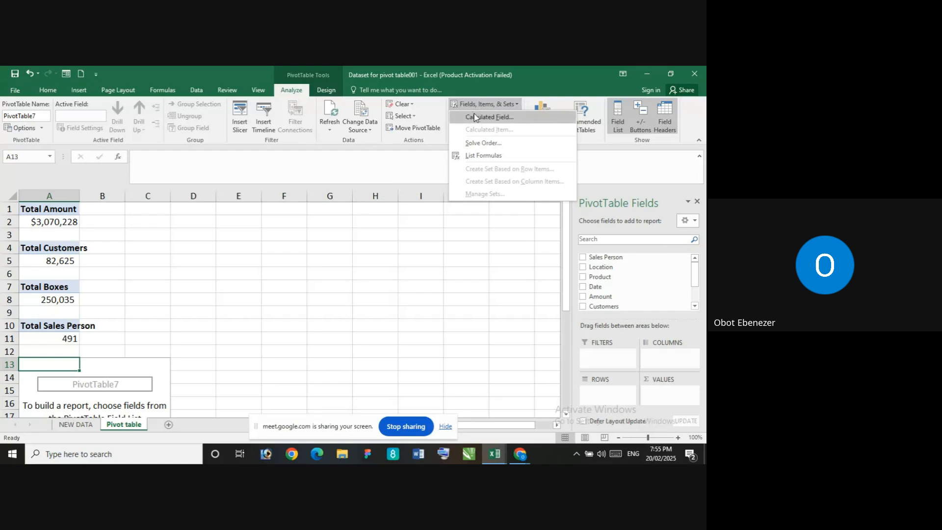
left_click(469, 119)
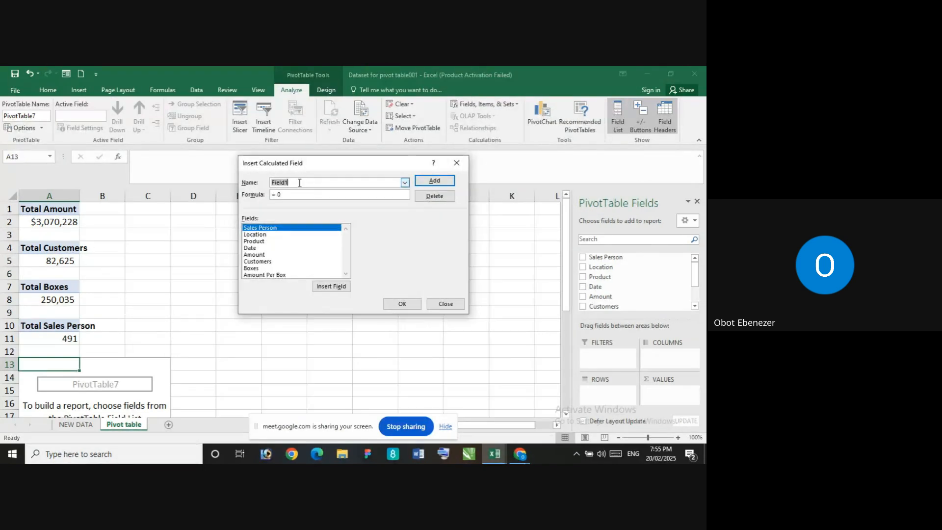
type("am")
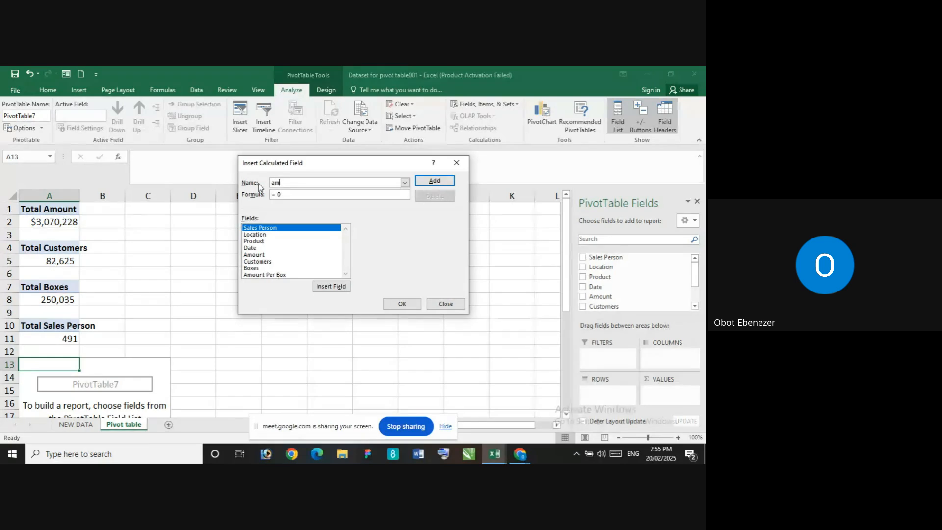
type("ount per box")
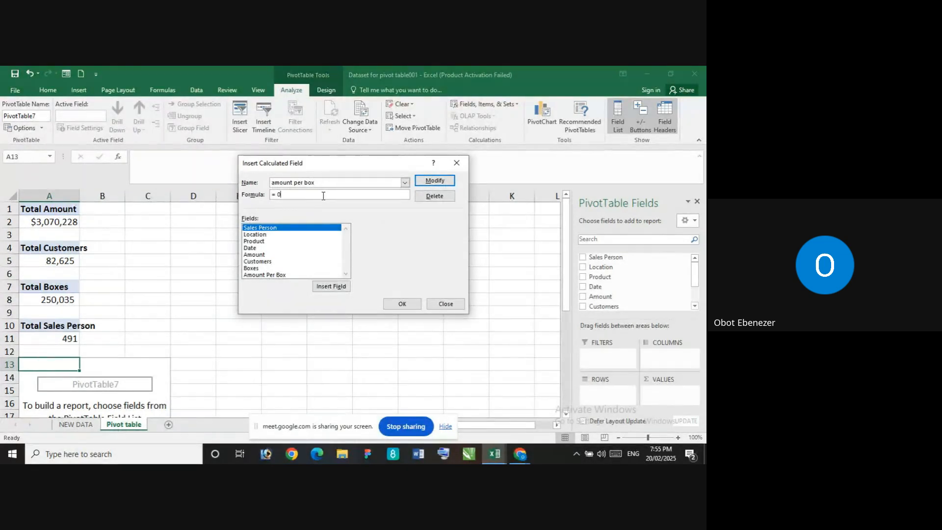
Build the formula =Amount/ Boxes for the amount per box field and save the modified calculated field
left_click(273, 255)
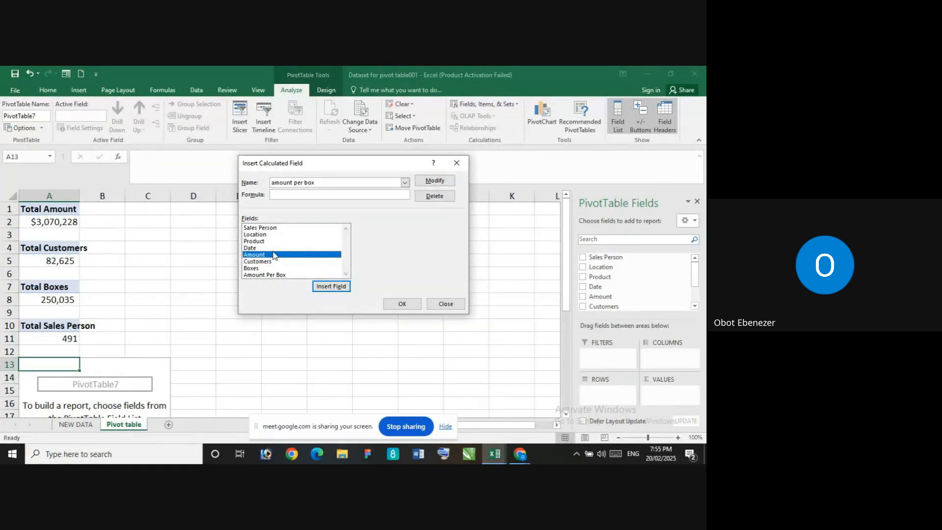
left_click(330, 287)
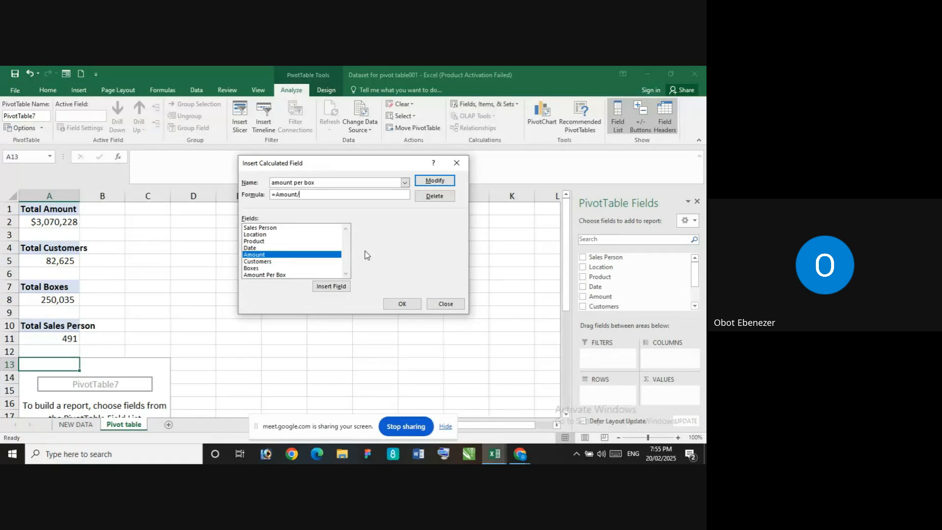
left_click(275, 268)
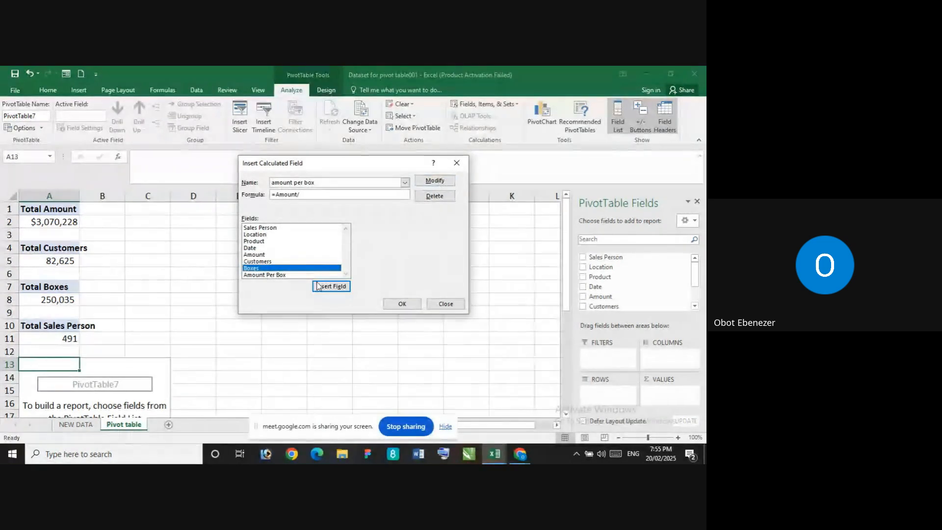
left_click(332, 289)
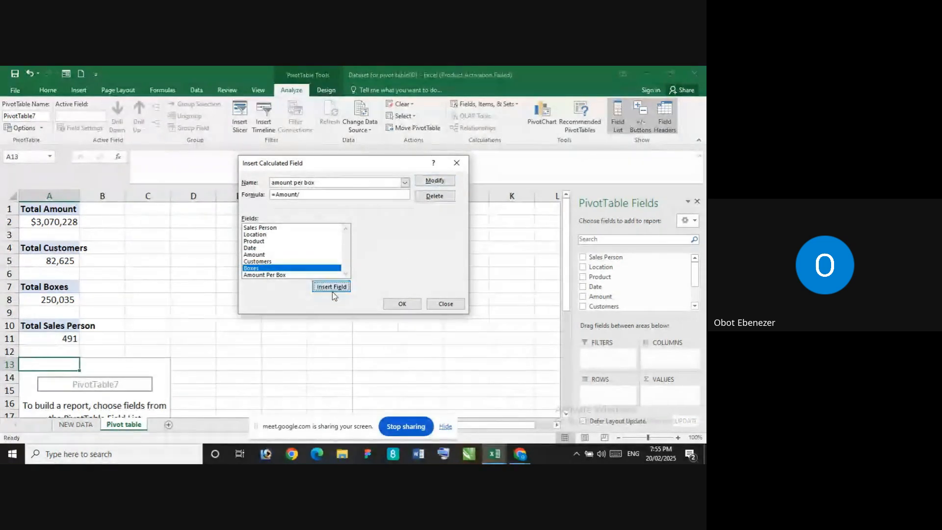
left_click(429, 181)
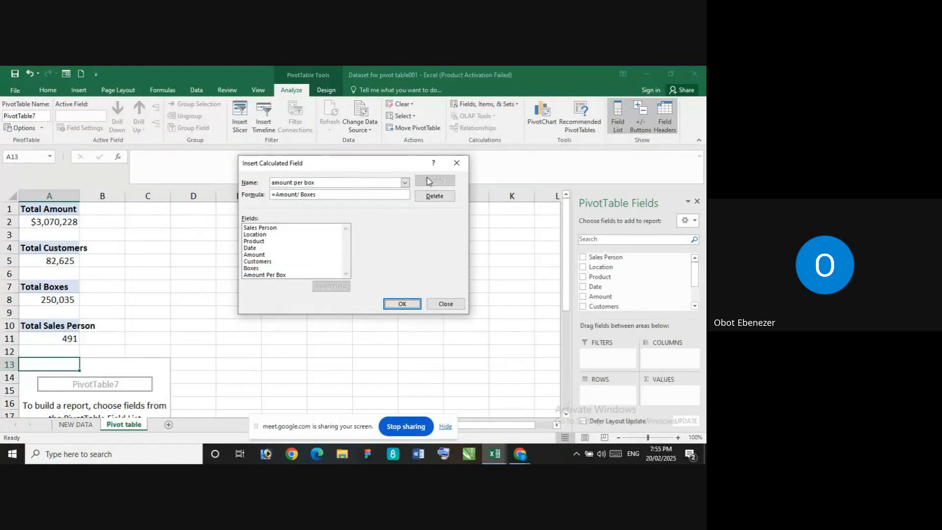
left_click(403, 304)
scroll(368, 333, "down", 9)
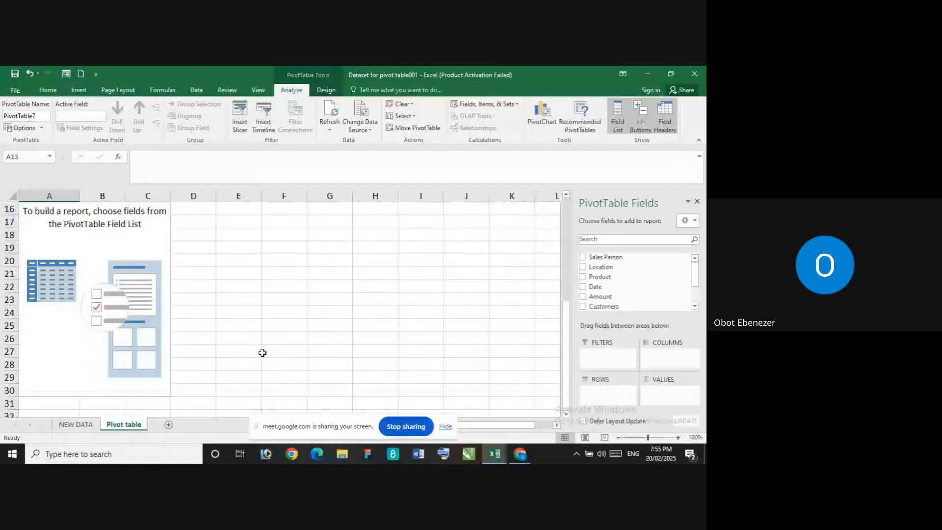
scroll(263, 352, "up", 9)
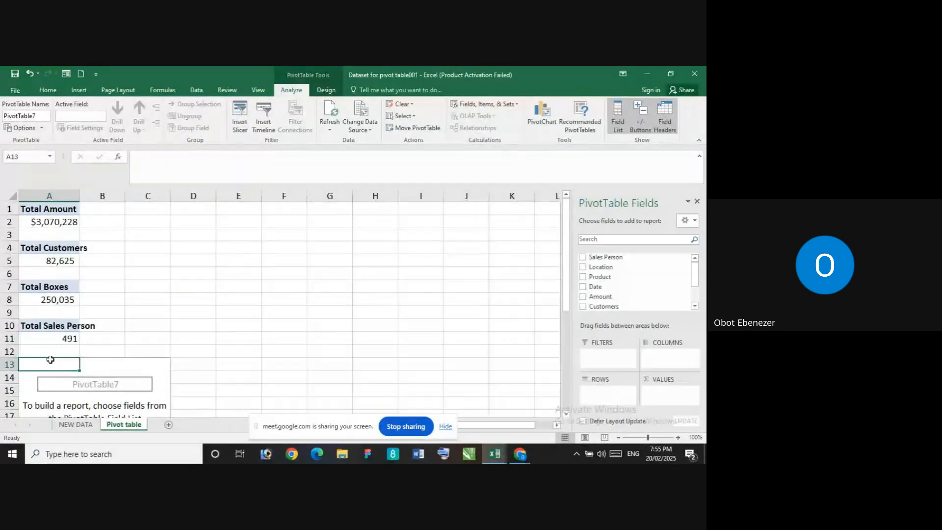
scroll(695, 349, "down", 3)
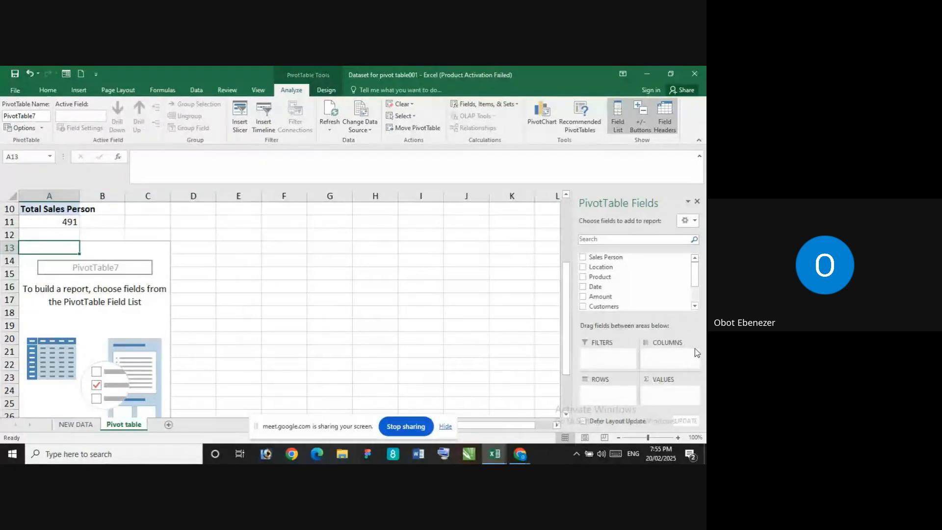
scroll(695, 349, "up", 3)
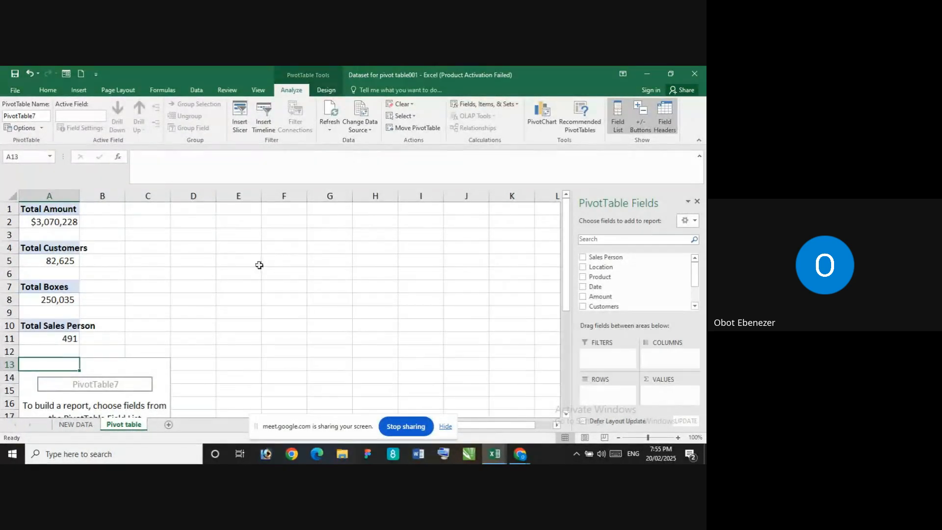
left_click(182, 338)
scroll(152, 321, "down", 3)
scroll(152, 322, "up", 3)
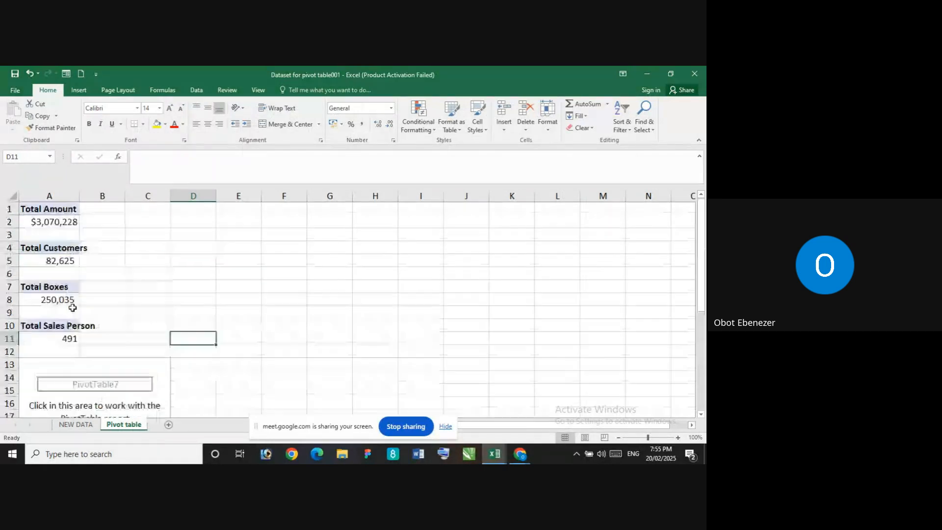
Open a calculated field definition for the empty PivotTable at A13 and enter amount per box as its name
left_click(27, 366)
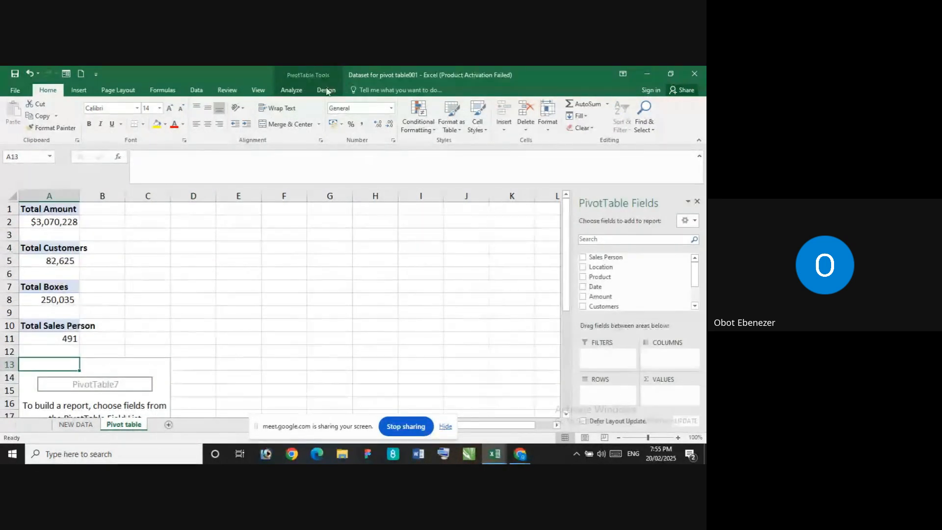
left_click(292, 90)
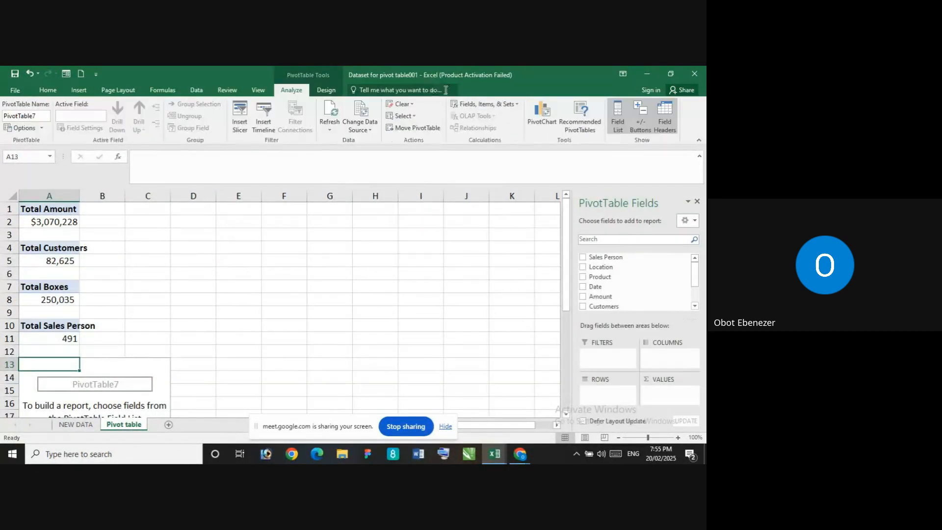
left_click(483, 104)
left_click(471, 116)
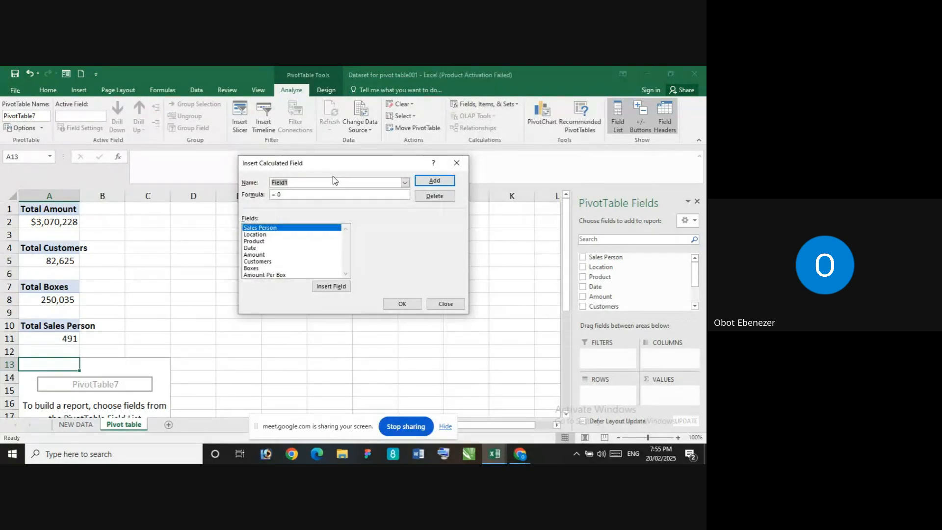
type("amp")
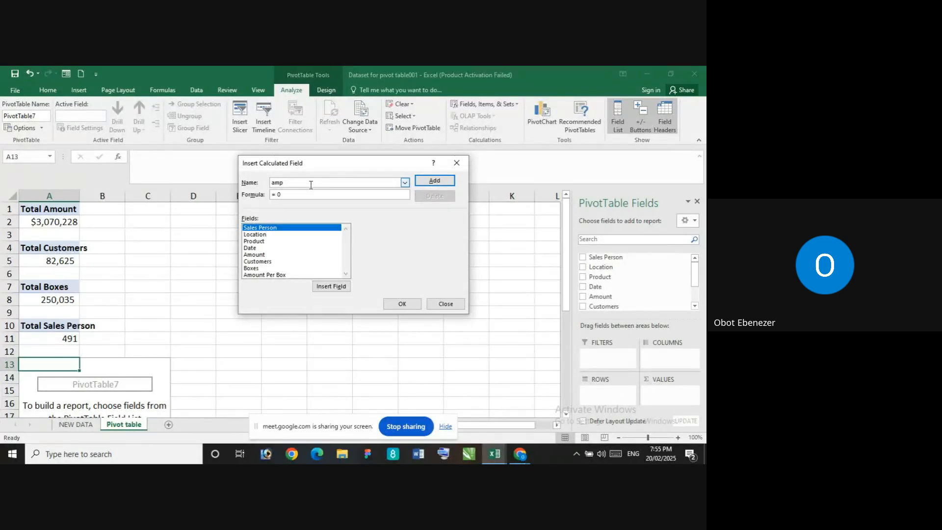
key("BackSpace")
type("ount")
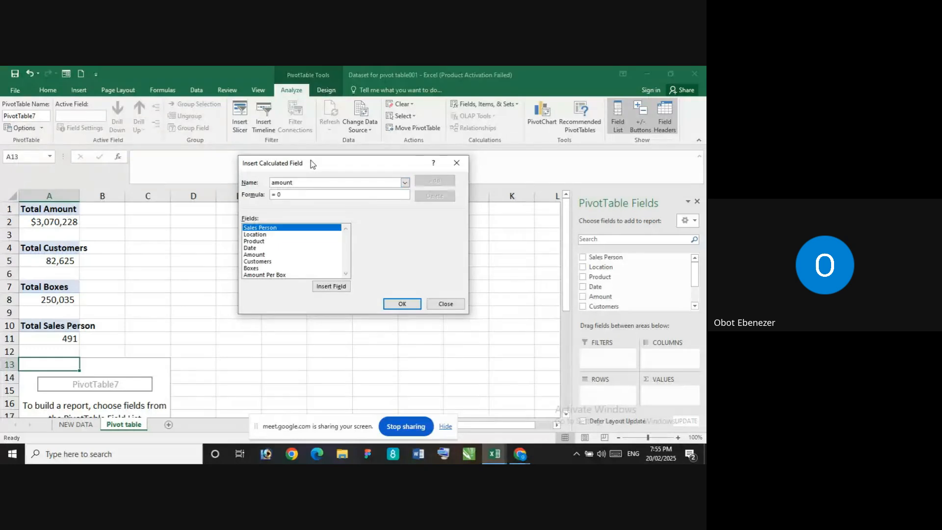
type(" per")
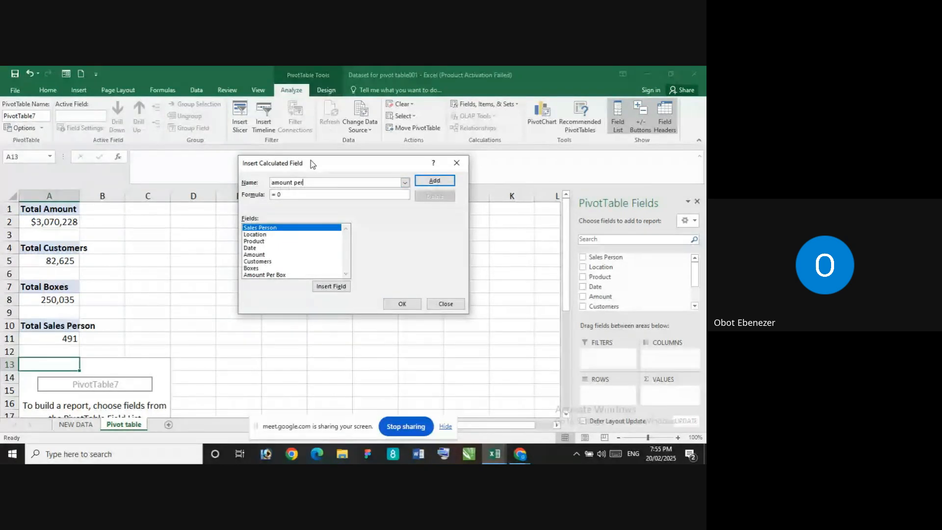
type(" box")
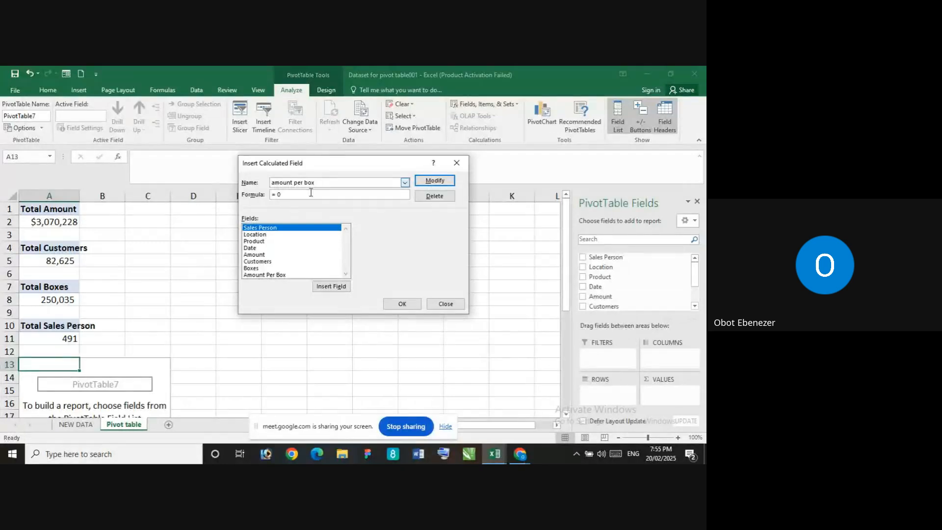
Set the amount per box formula to = Amount/ Boxes from the listed fields, apply the modification and close the definition
left_click(312, 194)
key("BackSpace")
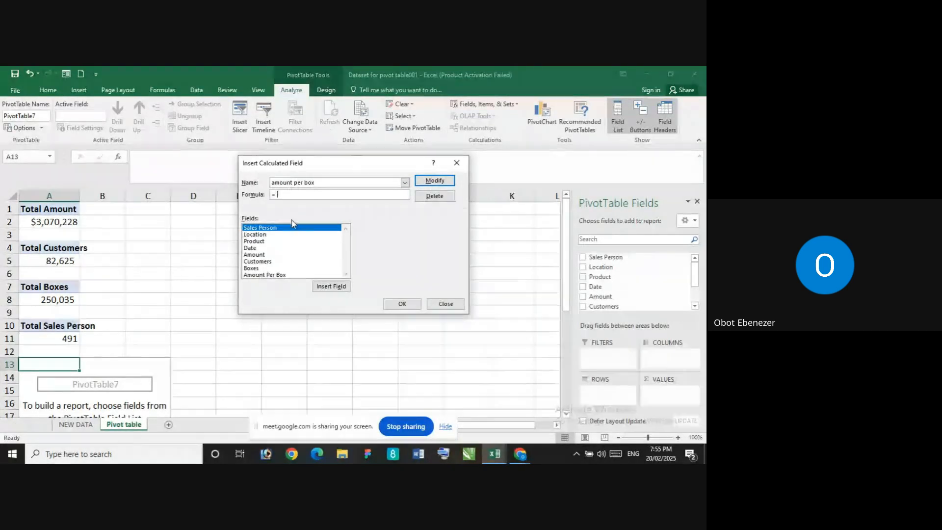
left_click(254, 255)
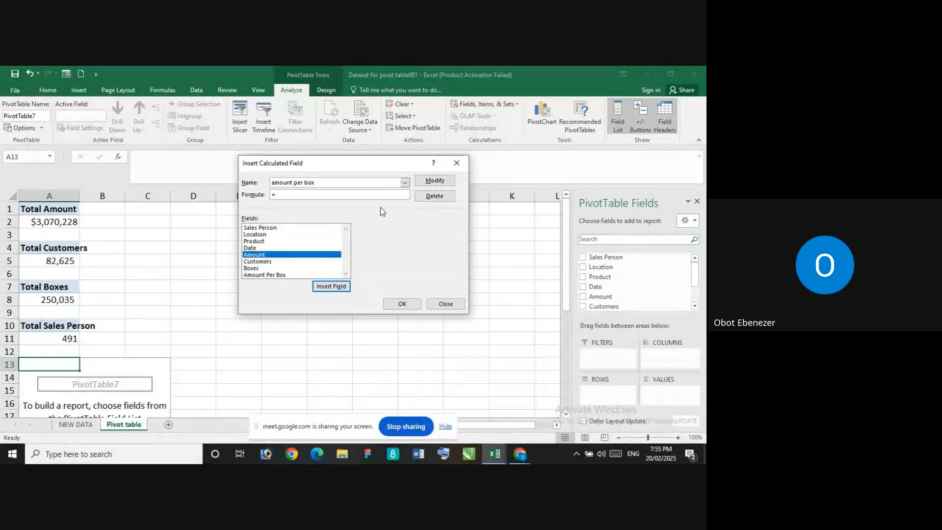
left_click(336, 286)
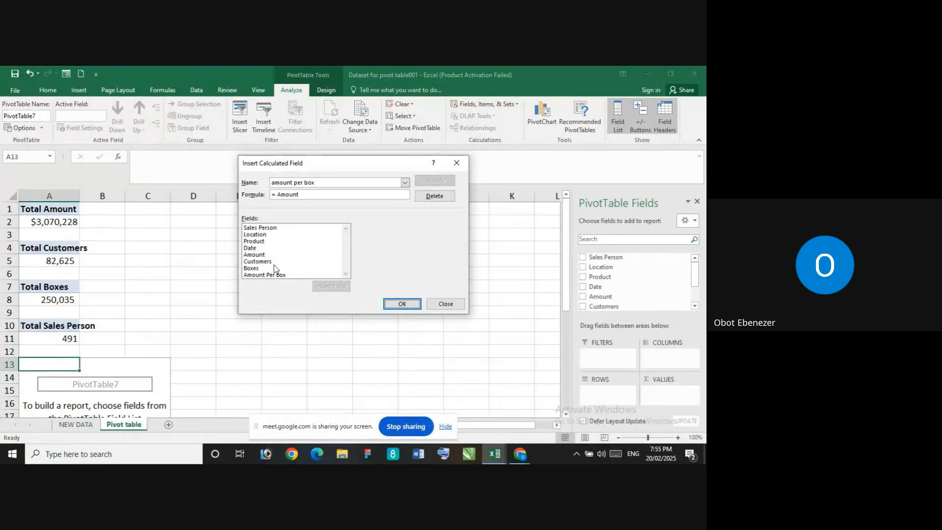
left_click(309, 196)
type("/")
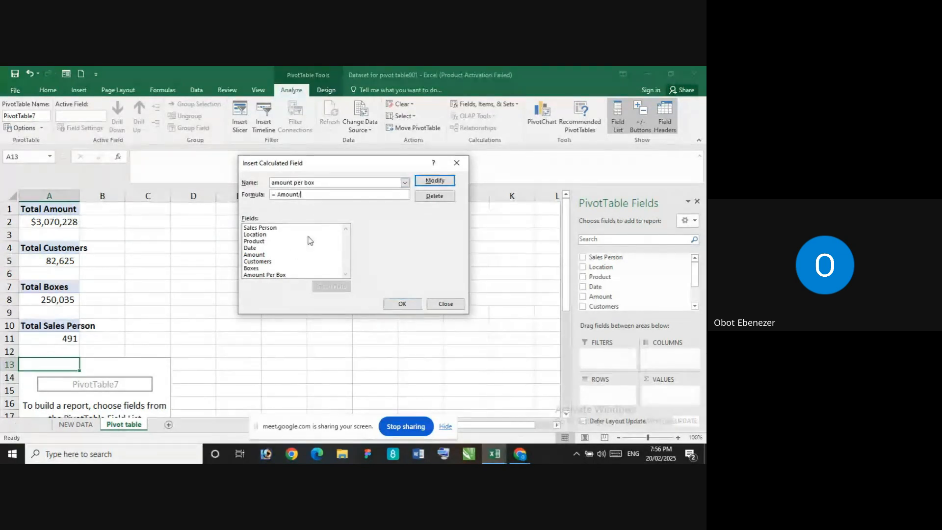
left_click(278, 268)
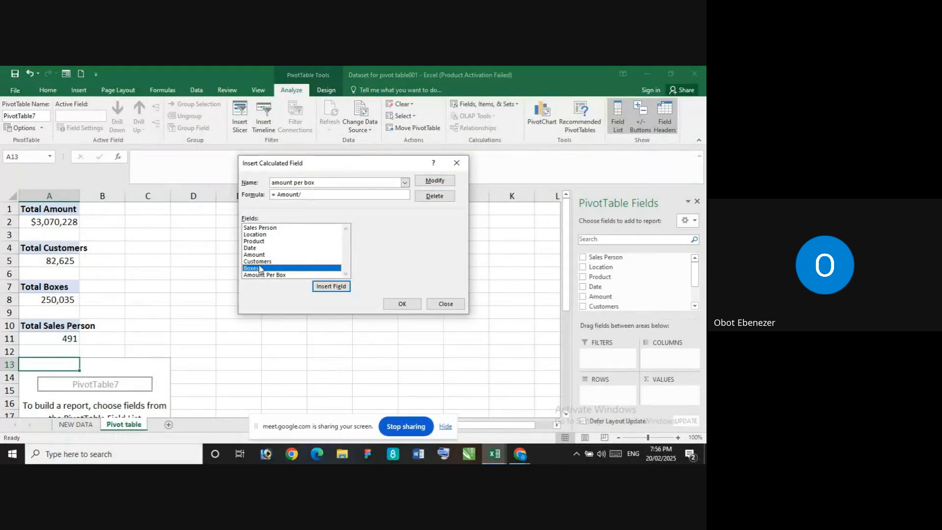
left_click(331, 287)
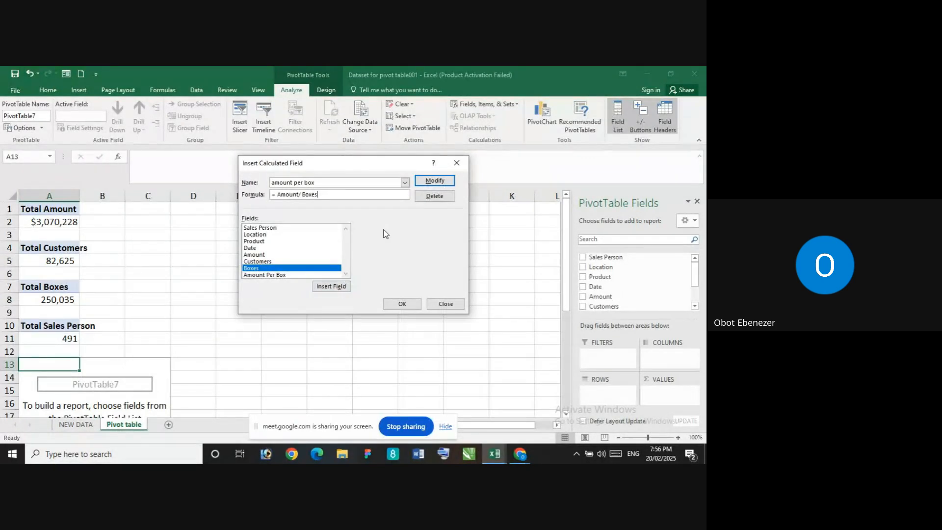
left_click(434, 181)
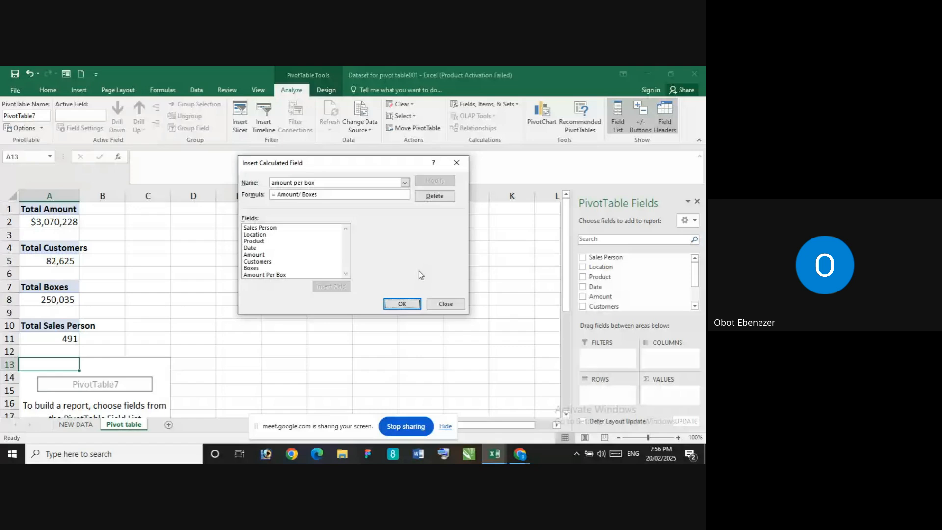
left_click(400, 302)
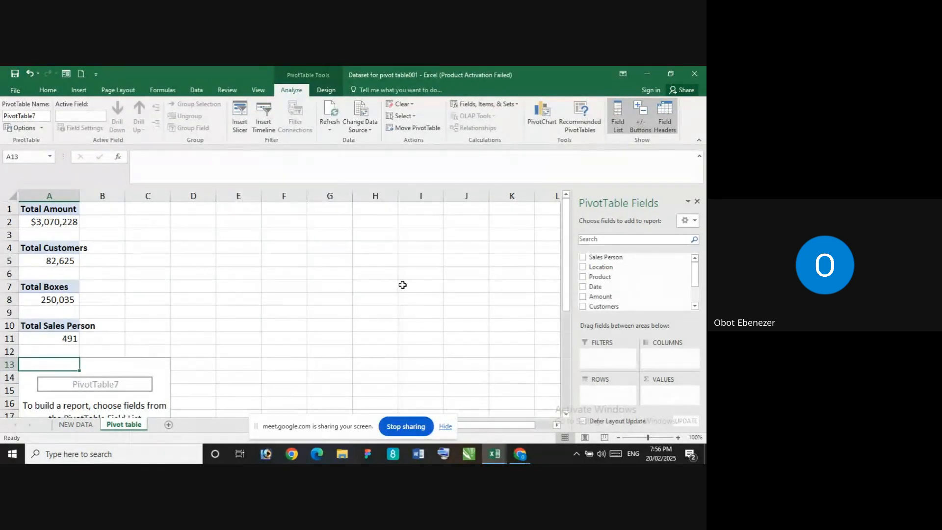
scroll(402, 285, "down", 8)
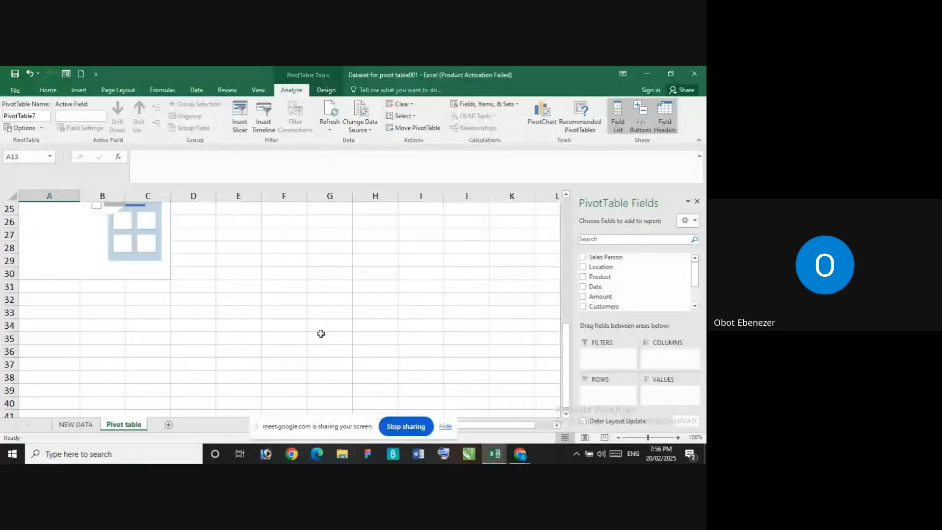
scroll(320, 333, "up", 4)
left_click(239, 300)
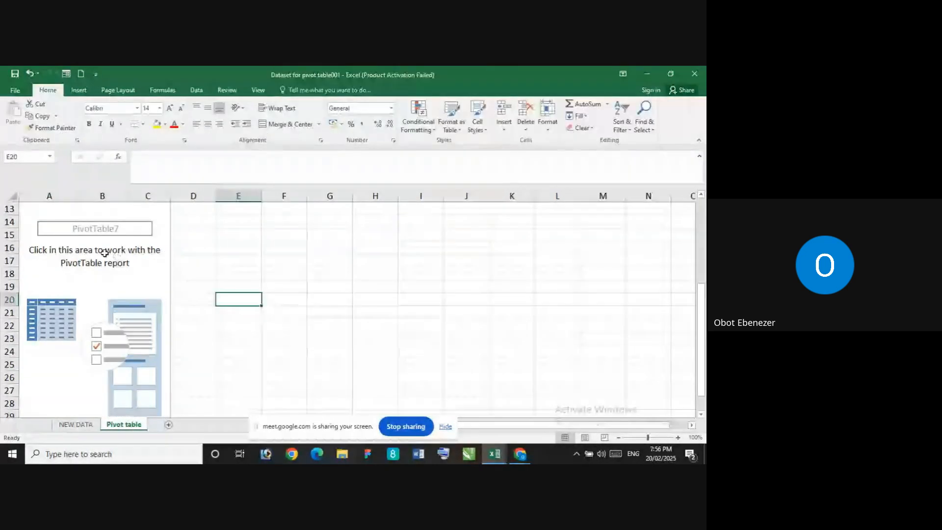
left_click(65, 232)
scroll(66, 241, "up", 4)
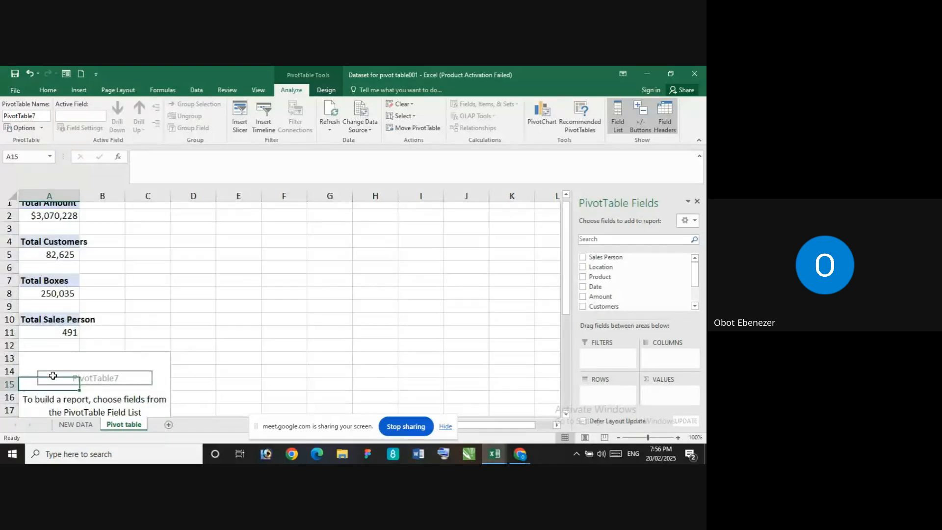
scroll(50, 289, "down", 2)
Try Amount as a value field in the PivotTable at A13 and remove it again
left_click(50, 289)
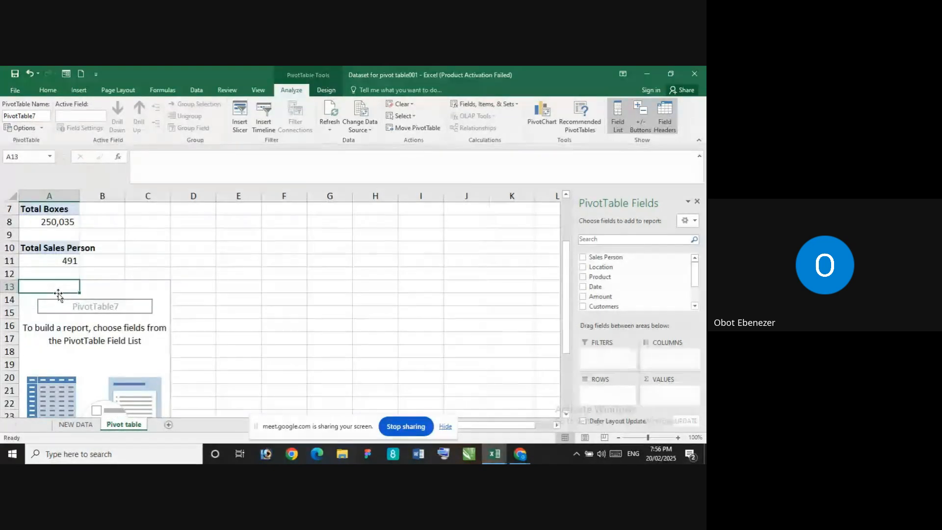
right_click(58, 293)
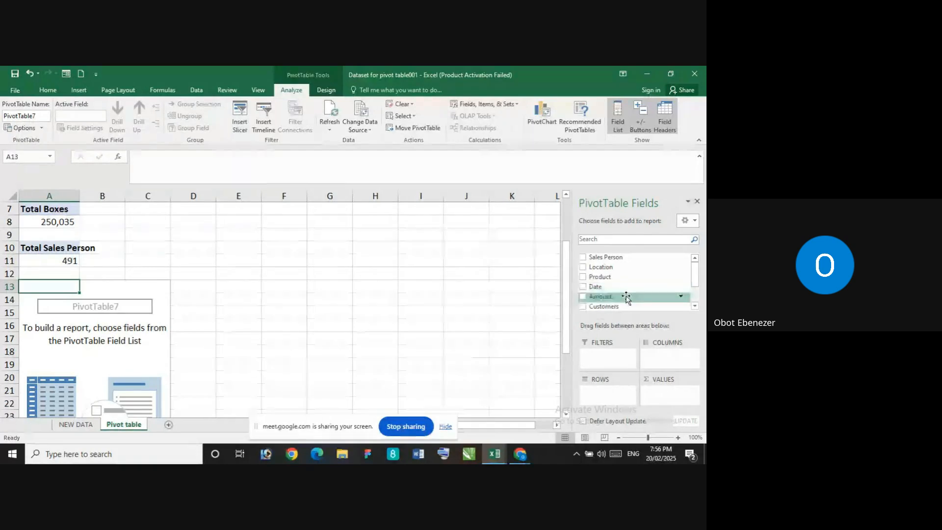
left_click_drag(626, 296, 666, 388)
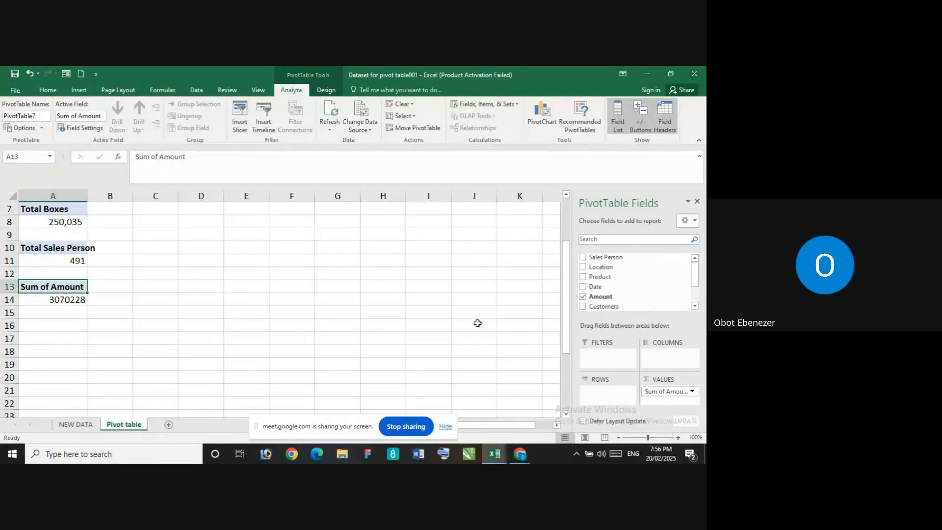
left_click(583, 296)
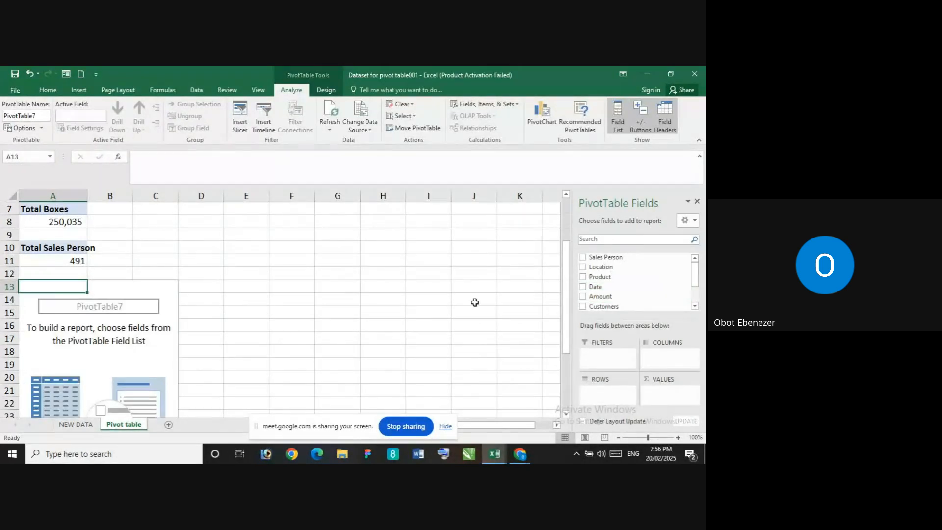
Refresh the empty PivotTable at A13 and start a calculated field definition named amount per box
right_click(73, 285)
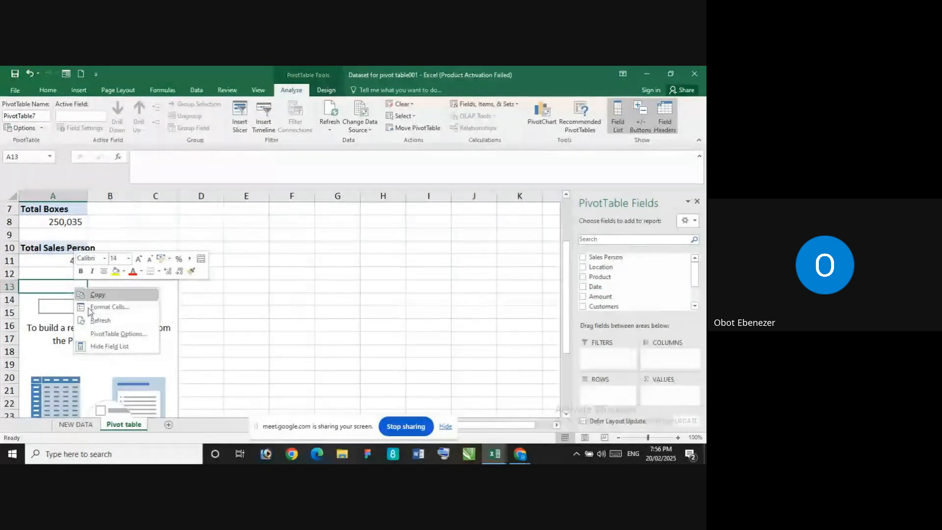
left_click(113, 324)
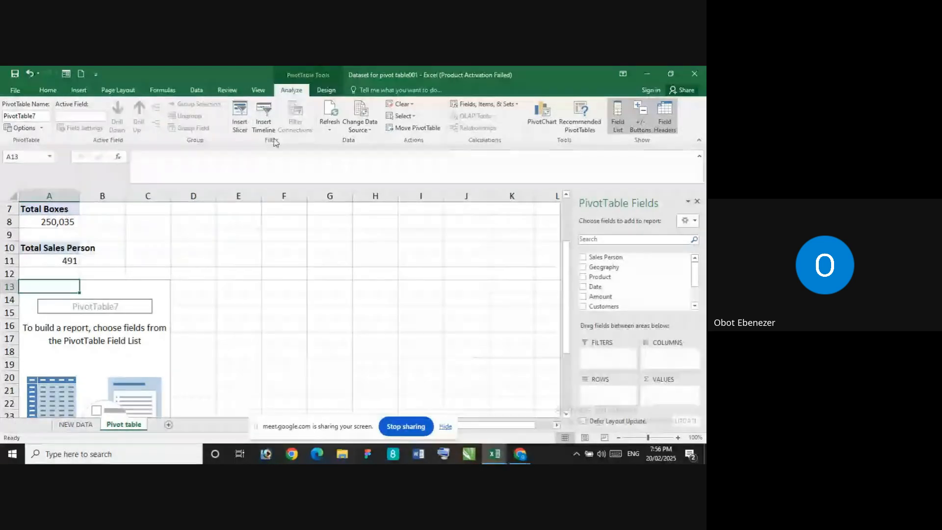
left_click(469, 104)
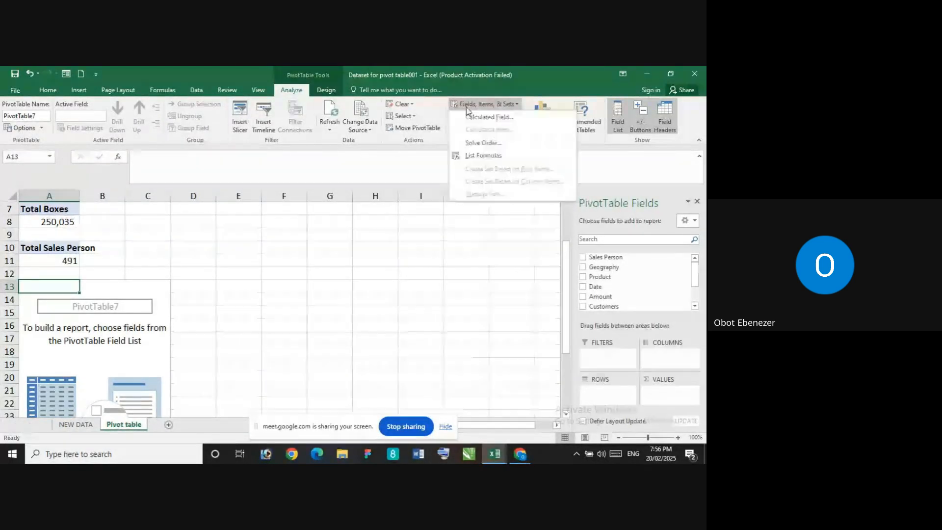
left_click(483, 117)
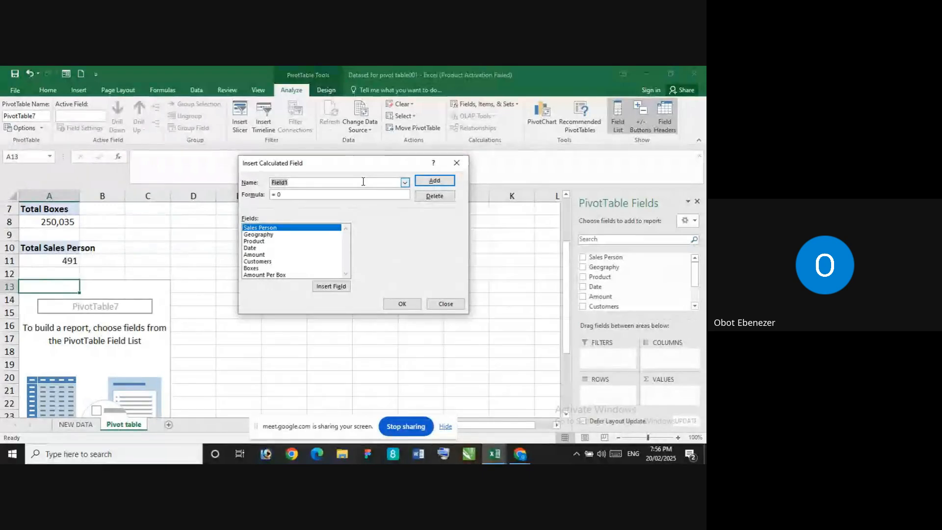
key("BackSpace")
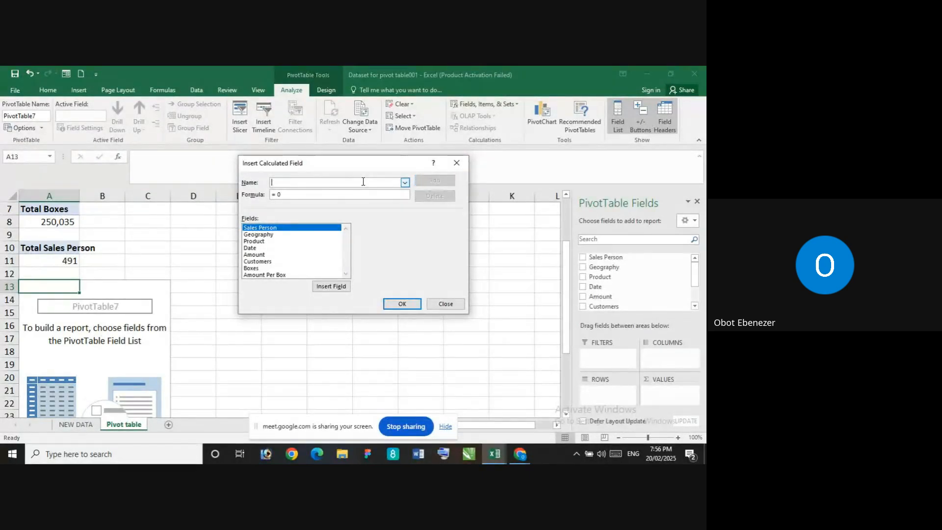
type("amount per")
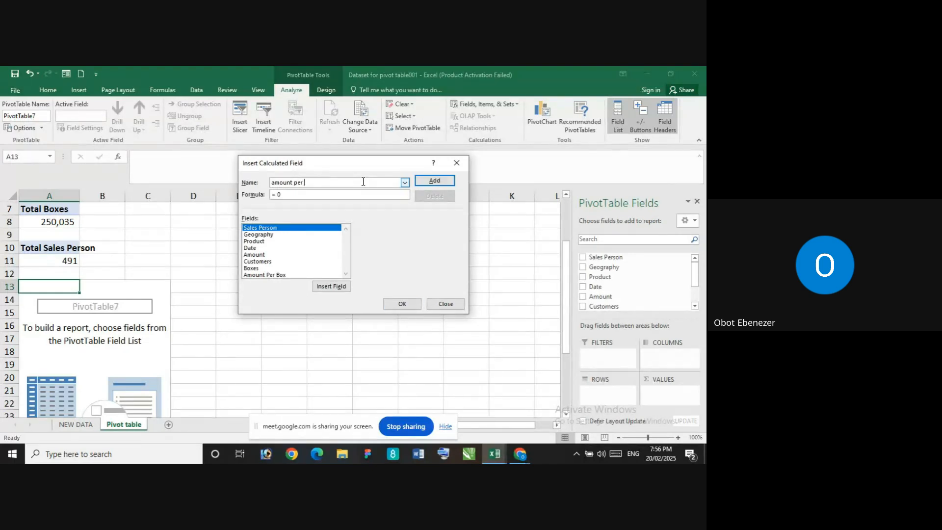
type(" box")
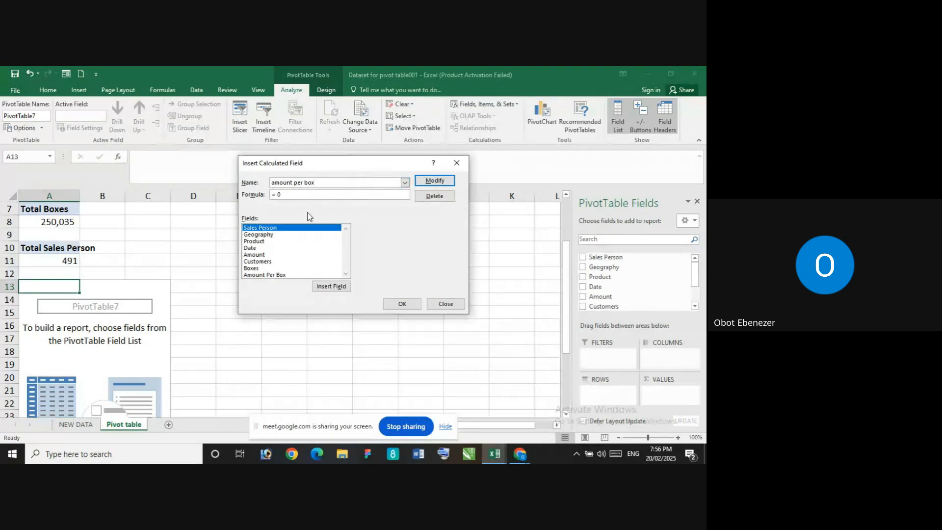
Build the formula = Amount/ Boxes for amount per box, apply the modification and confirm the calculated field
key("BackSpace")
left_click(264, 255)
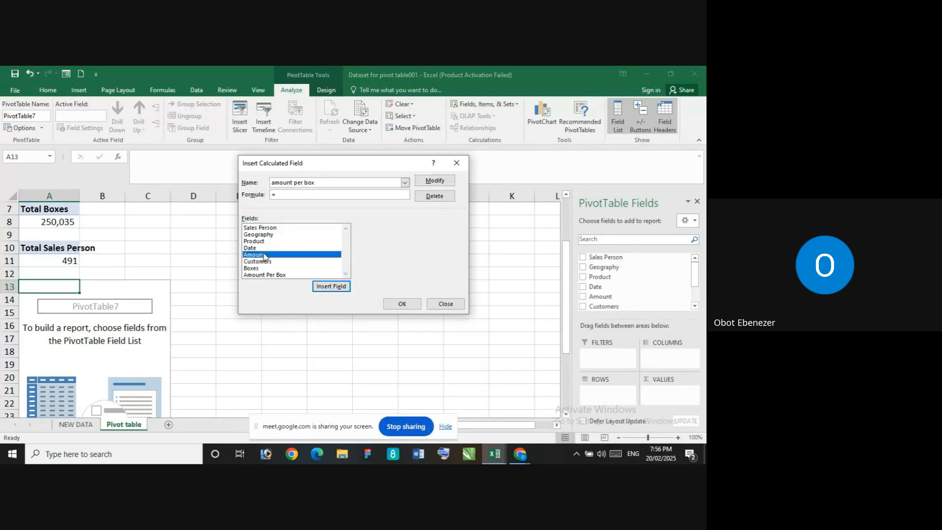
left_click(339, 286)
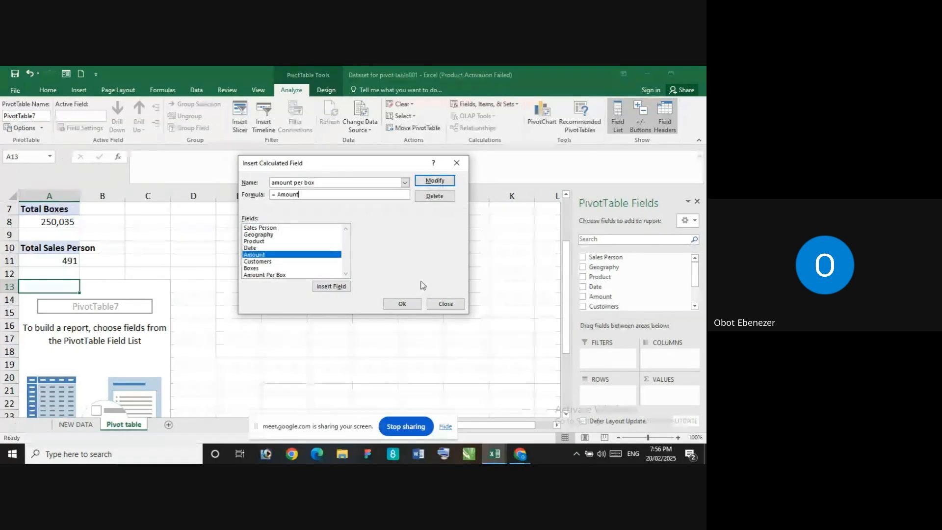
type("/")
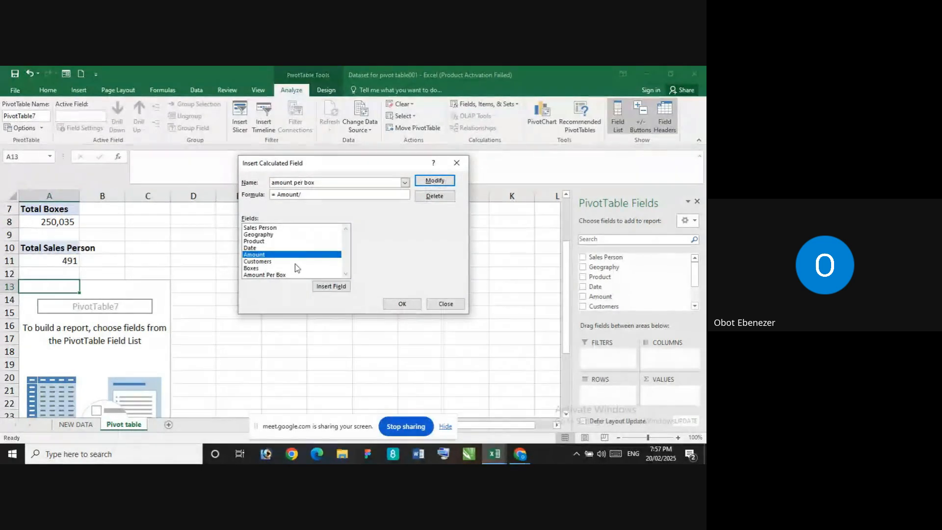
left_click(330, 268)
left_click(331, 286)
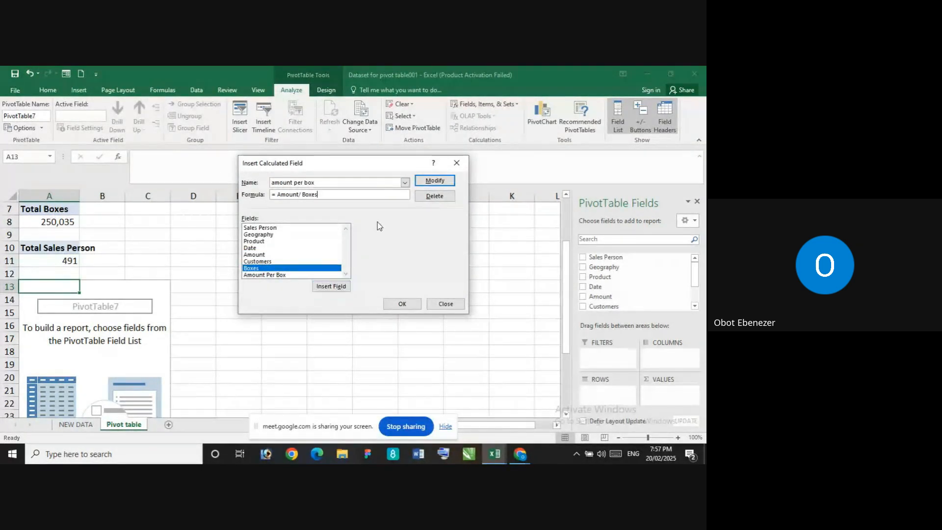
left_click(425, 181)
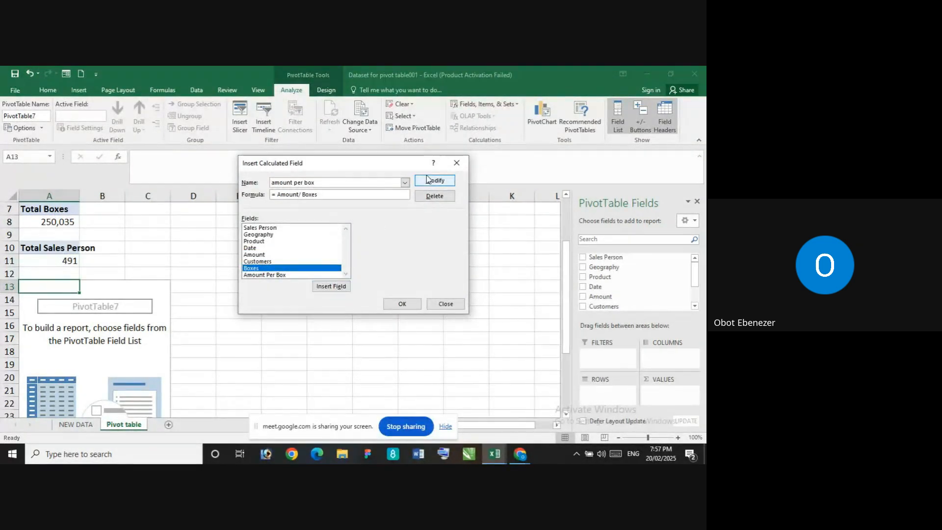
left_click(401, 305)
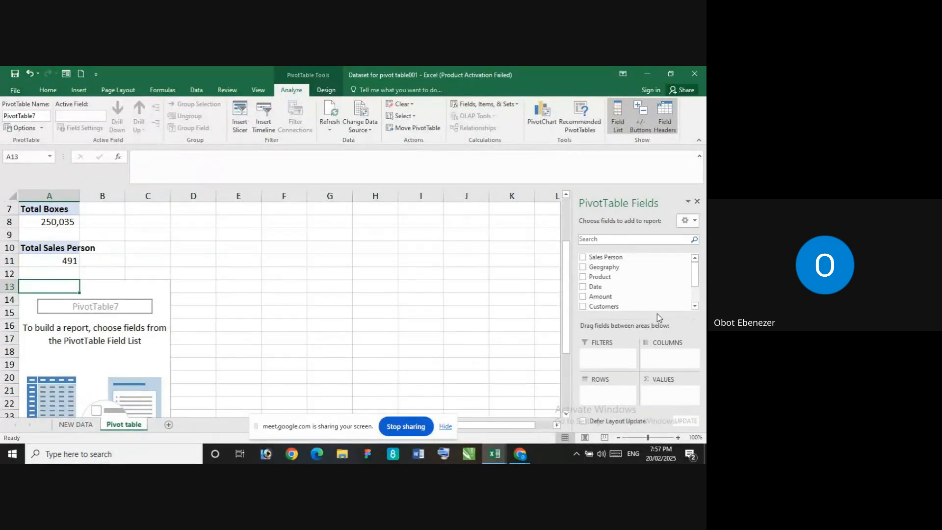
Refresh the empty PivotTable that starts at A13
scroll(505, 288, "down", 1)
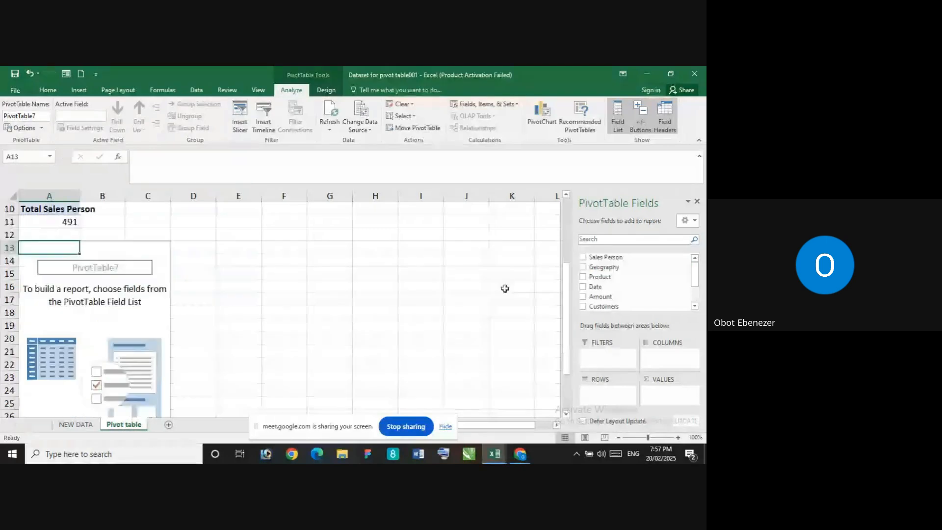
scroll(496, 274, "up", 3)
scroll(355, 267, "down", 1)
scroll(157, 216, "down", 4)
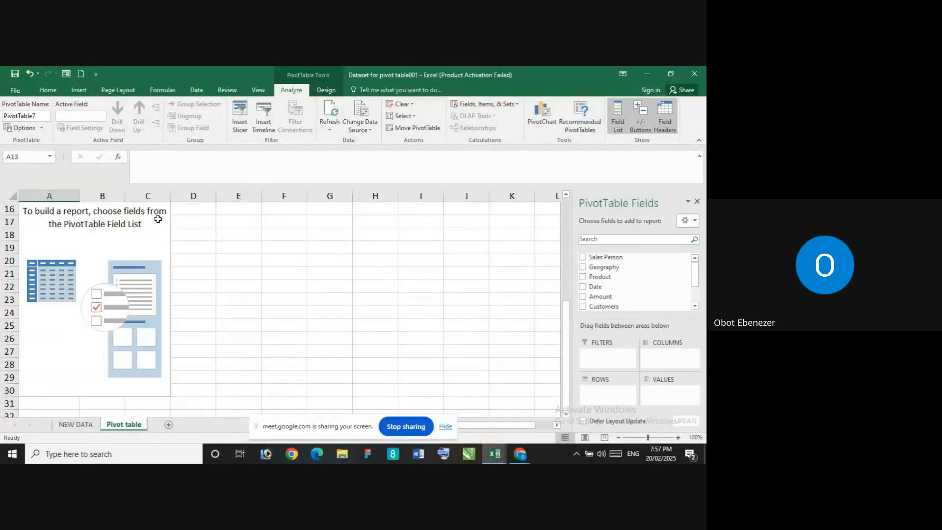
scroll(130, 225, "up", 4)
scroll(129, 269, "down", 2)
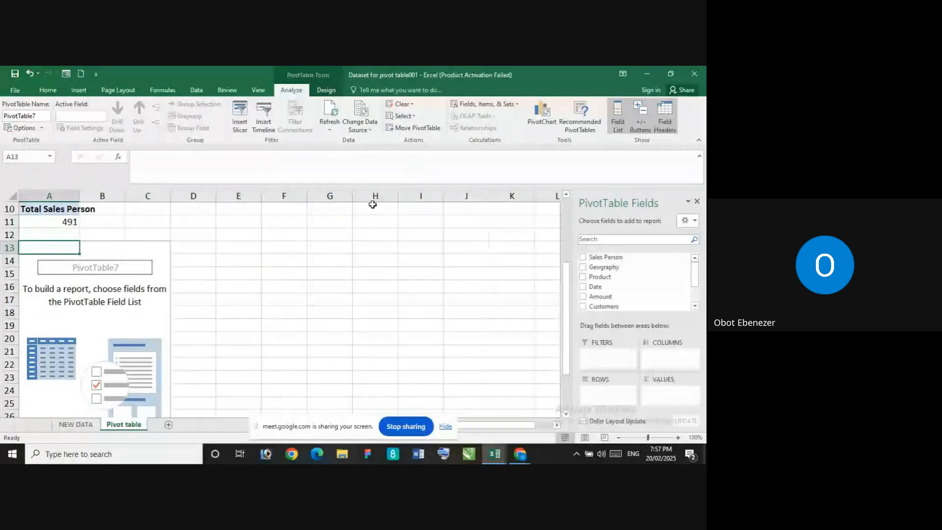
right_click(56, 245)
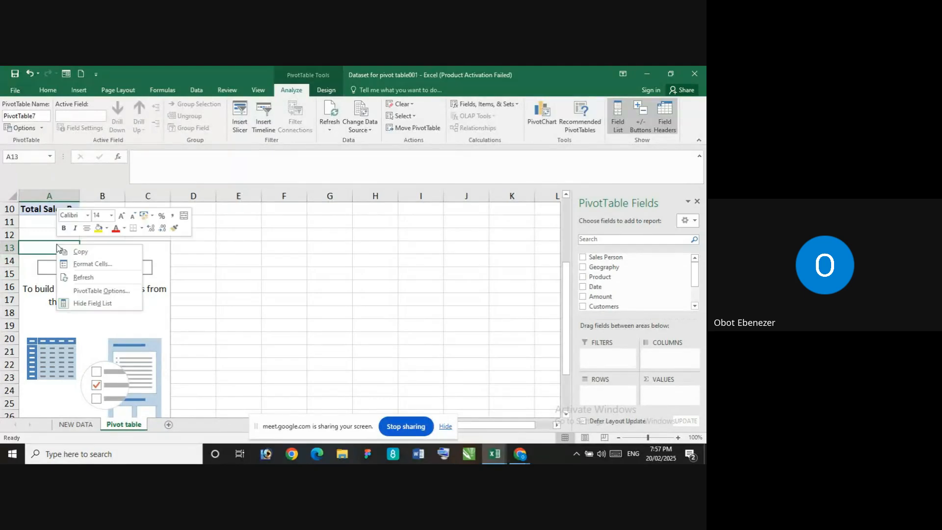
left_click(91, 278)
scroll(106, 271, "up", 3)
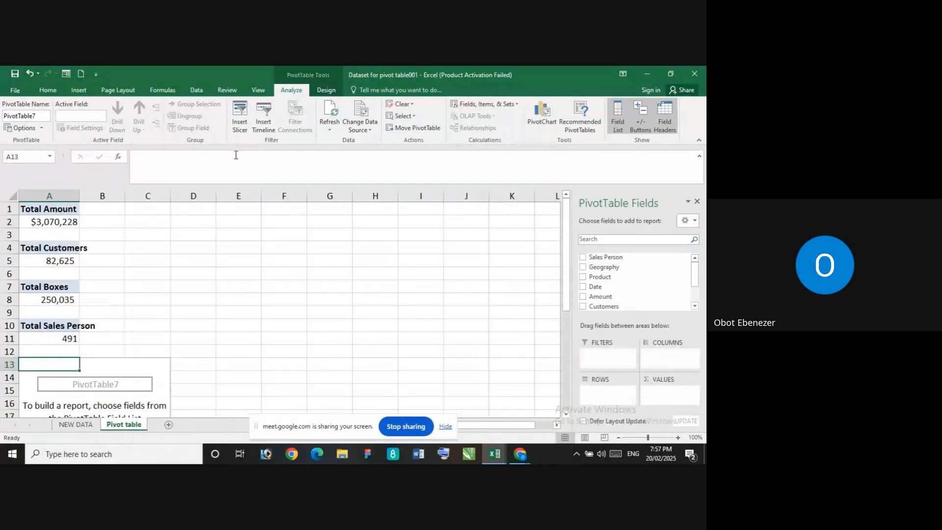
left_click(467, 104)
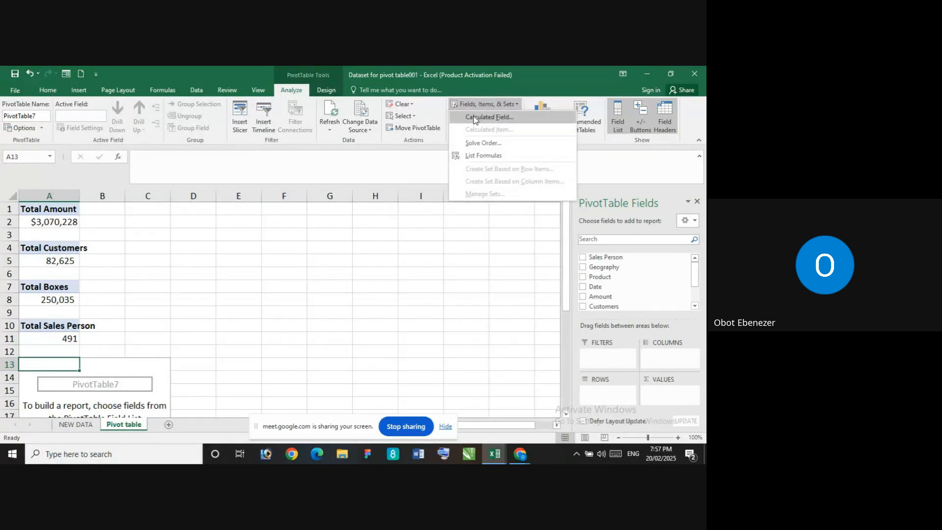
left_click(473, 116)
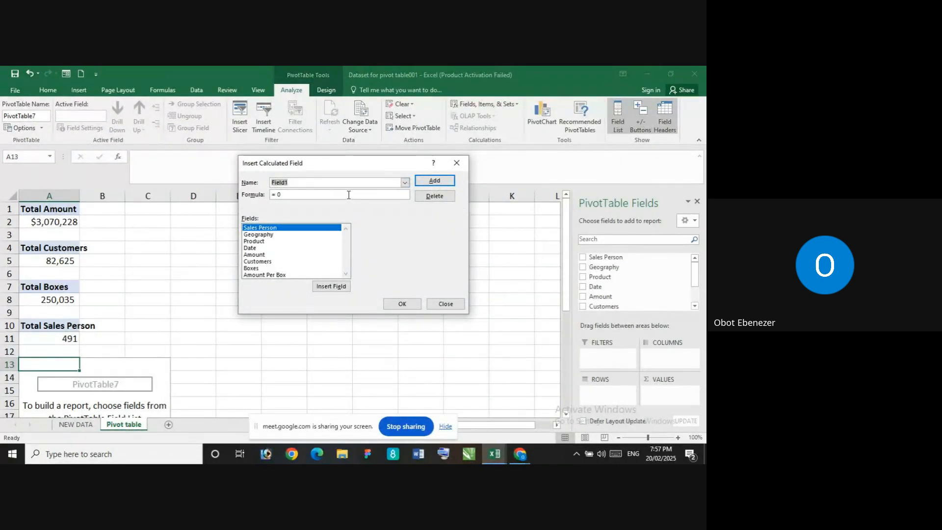
key("BackSpace")
type("amou")
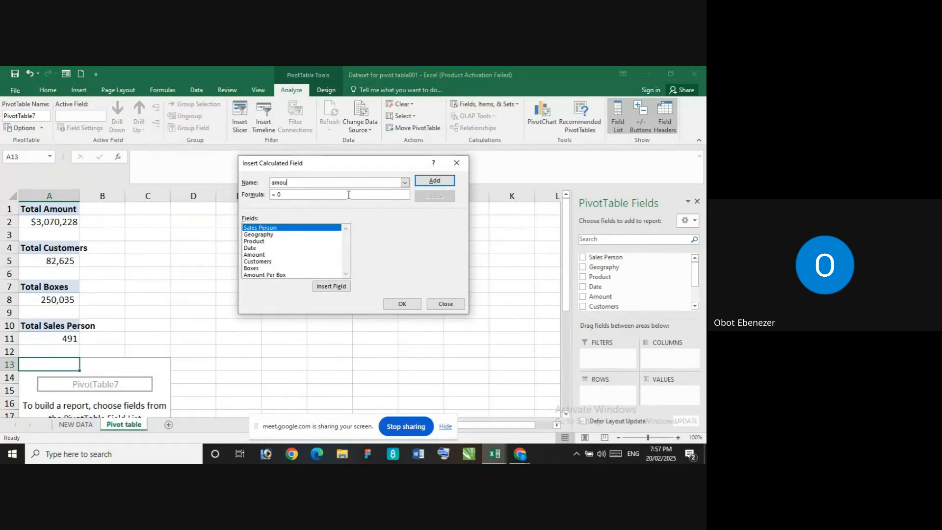
type("nt per box")
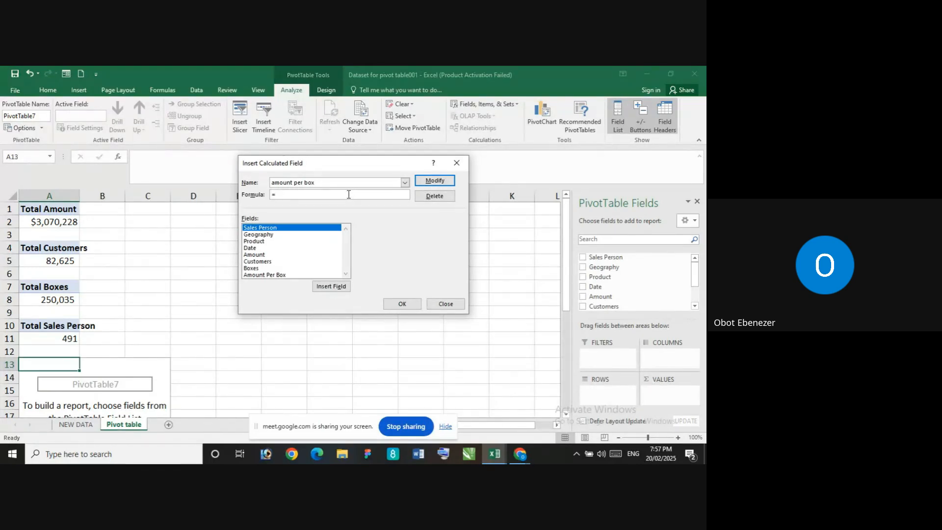
left_click(268, 255)
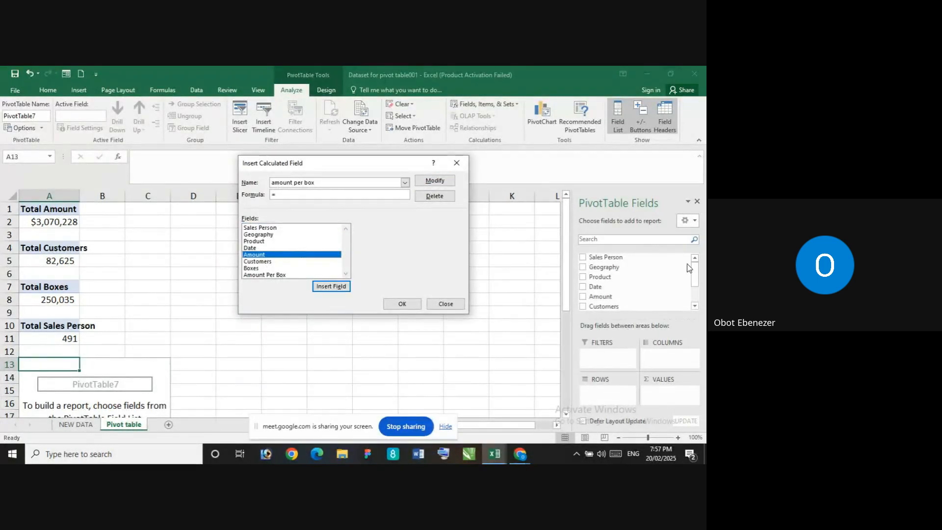
left_click(457, 162)
Try Amount Per Box as a value field in the PivotTable at A13, inspect its value cell and remove the field again
left_click_drag(695, 276, 692, 293)
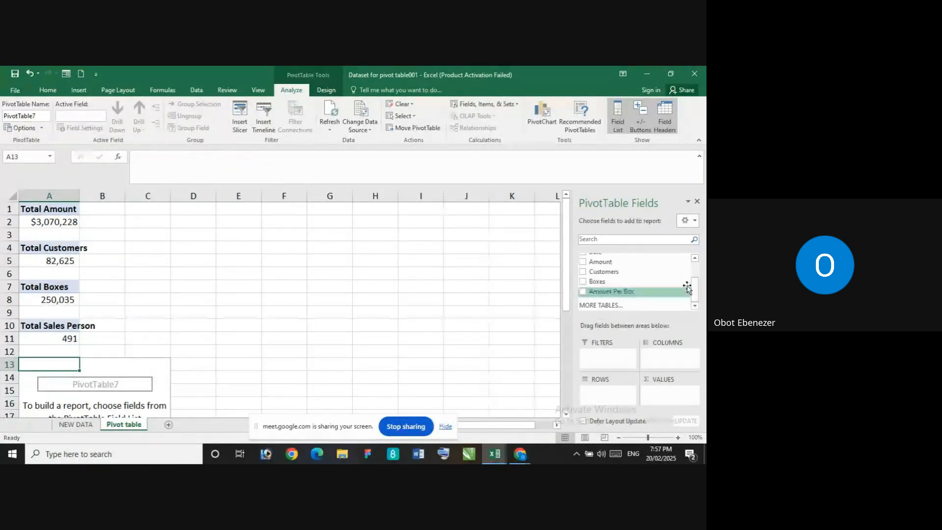
right_click(647, 294)
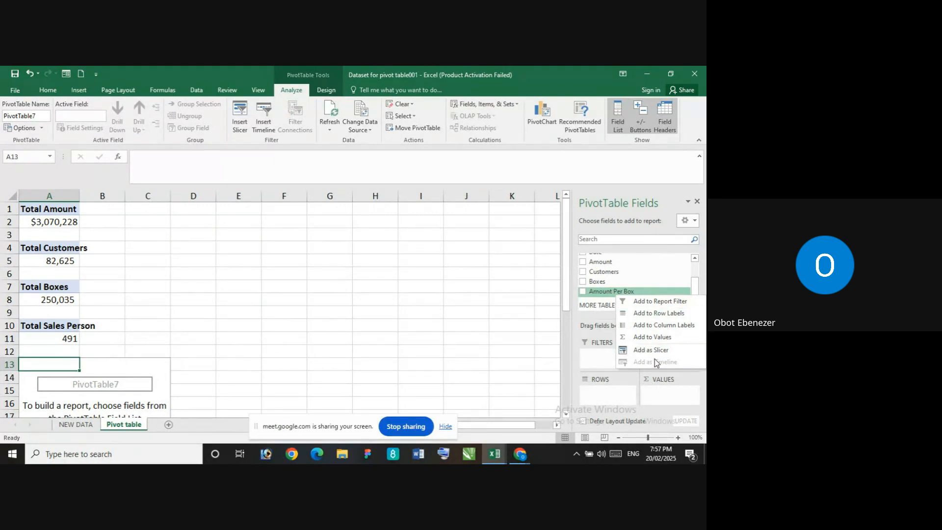
left_click(696, 258)
left_click_drag(638, 299, 669, 391)
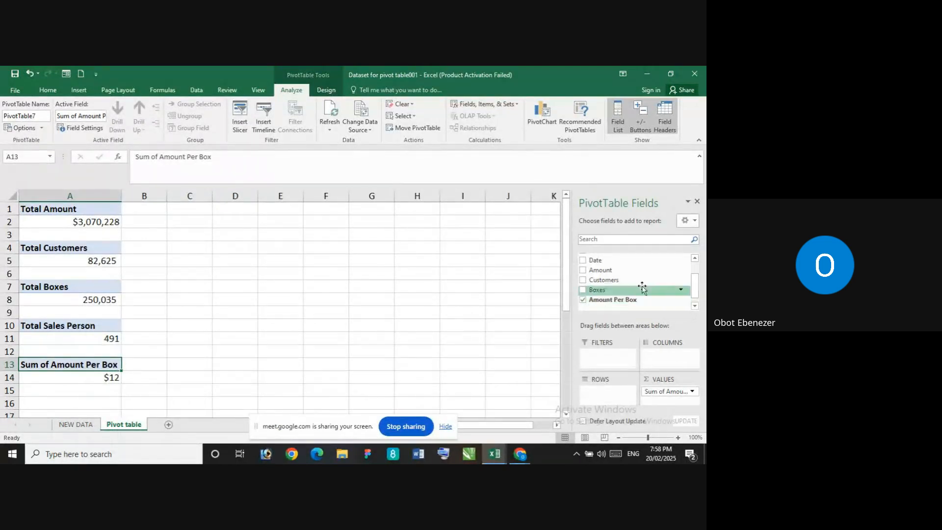
scroll(641, 297, "down", 2)
scroll(637, 294, "up", 1)
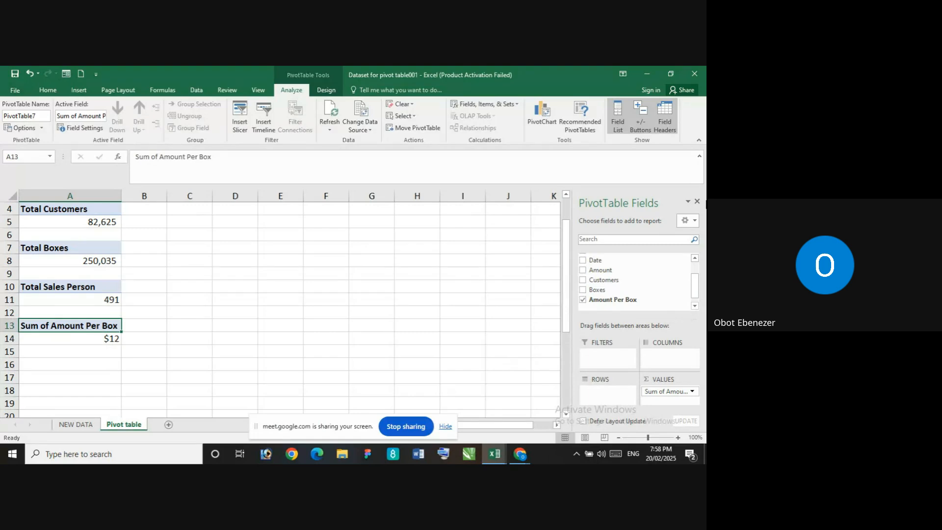
left_click(97, 339)
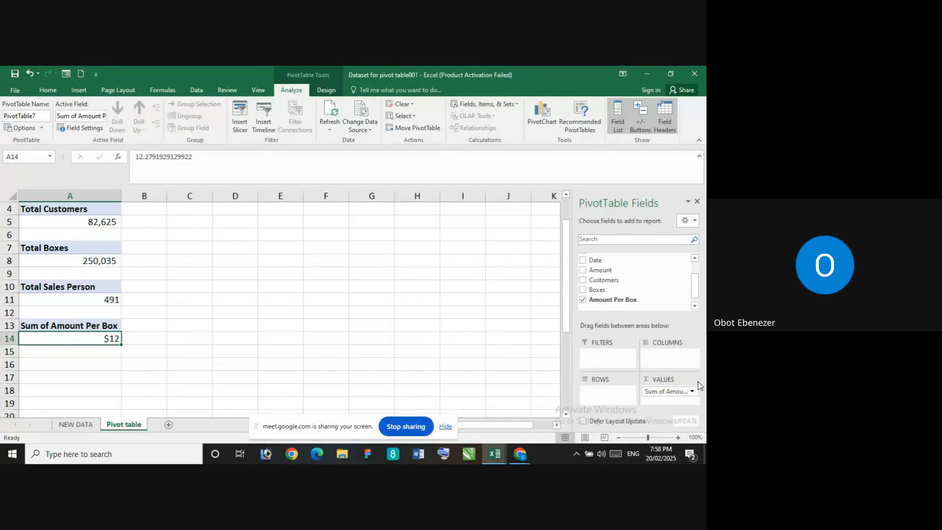
left_click(583, 301)
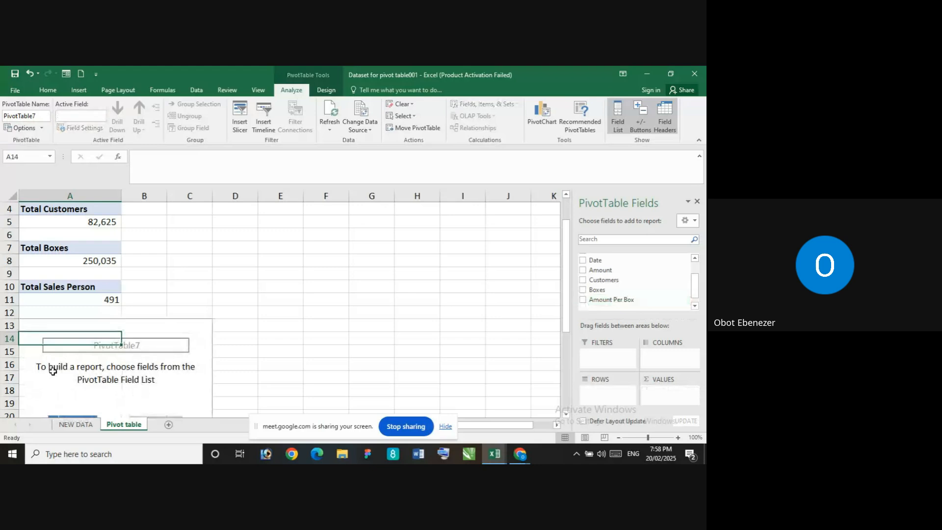
Open a calculated field definition for the PivotTable at A13 and clear the default name and formula value
left_click(84, 327)
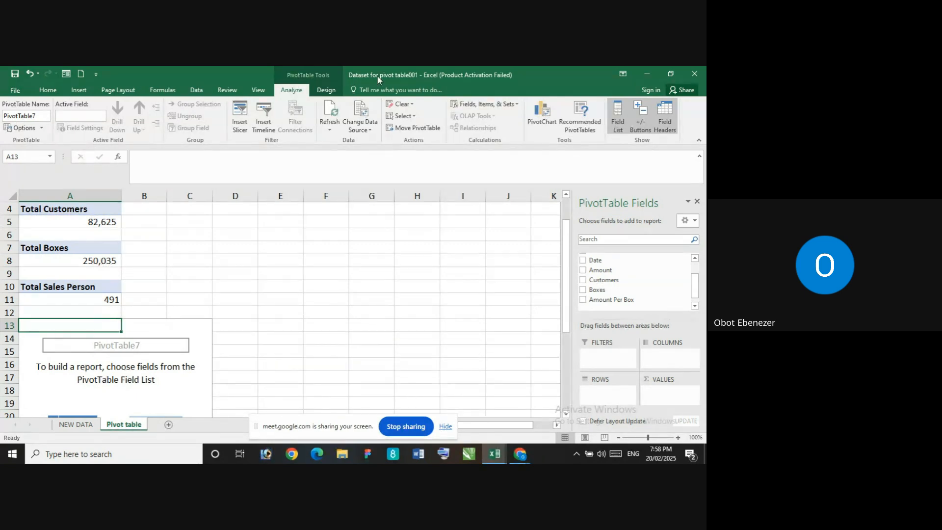
left_click(488, 105)
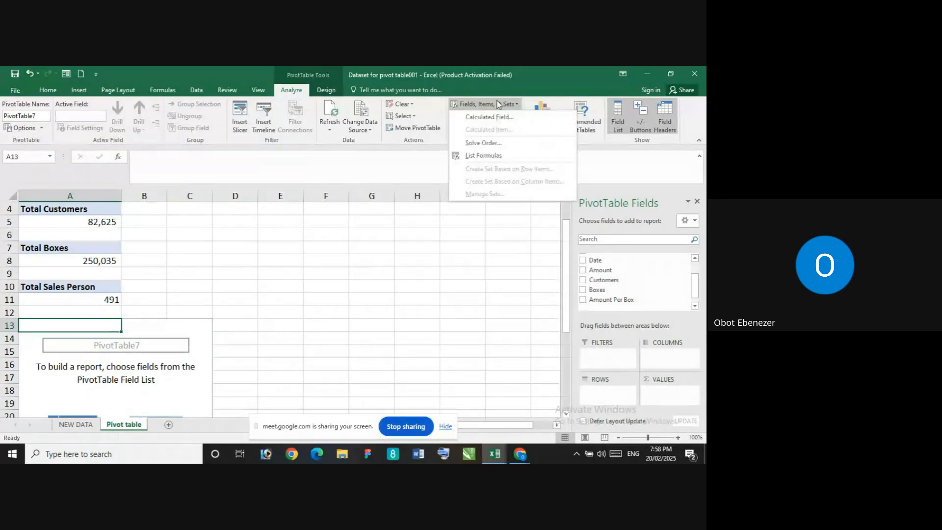
left_click(502, 117)
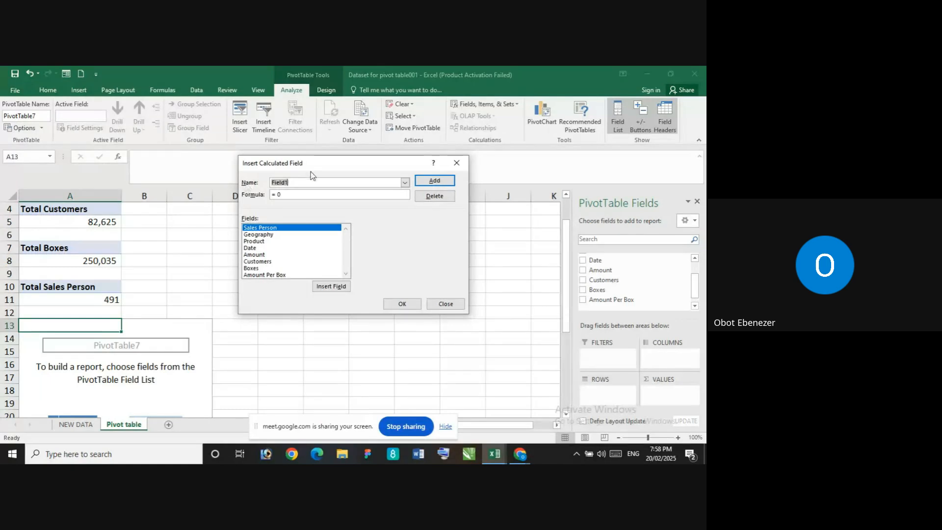
left_click(276, 184)
left_click(302, 181)
key("BackSpace")
key("BackSpace")
key("BackSpace")
key("BackSpace")
key("BackSpace")
key("BackSpace")
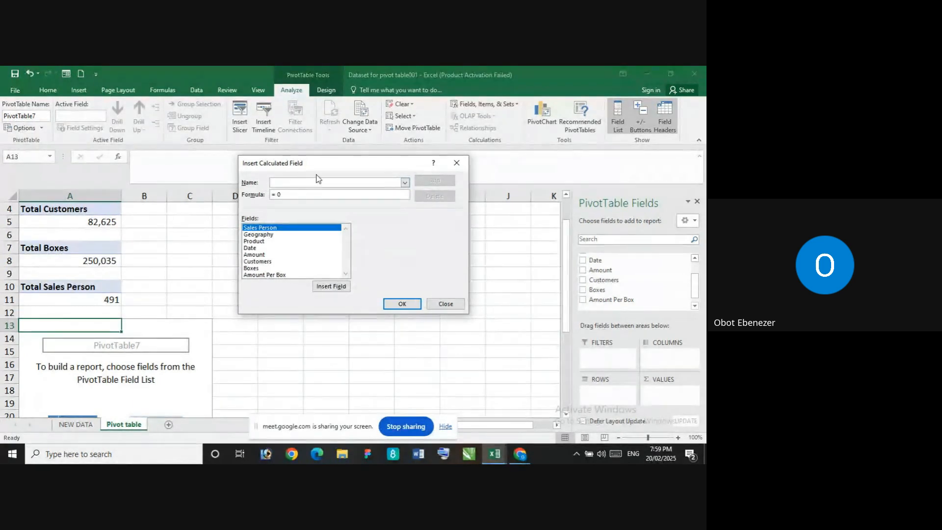
left_click(297, 194)
key("BackSpace")
key("BackSpace")
Build the formula = Amount/ Boxes from the listed fields, enter thg as the name and close the definition without adding it
left_click(339, 242)
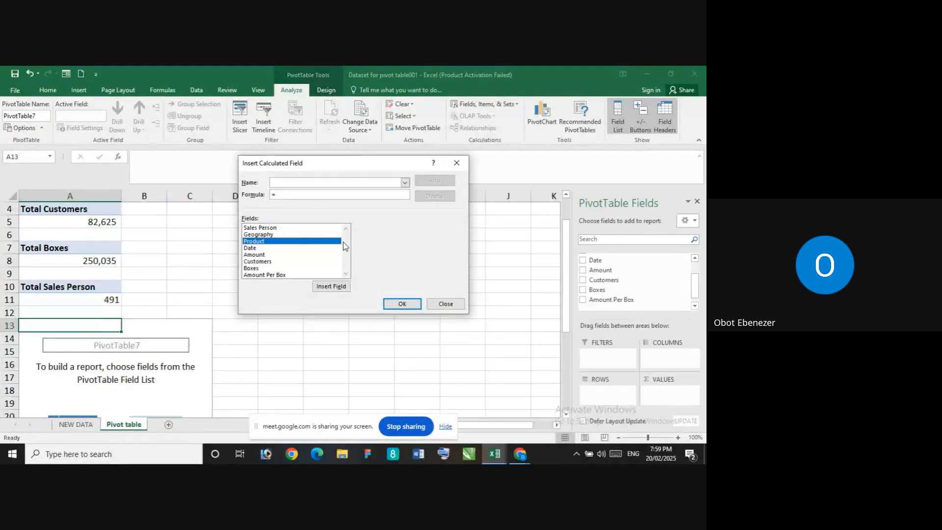
left_click(284, 255)
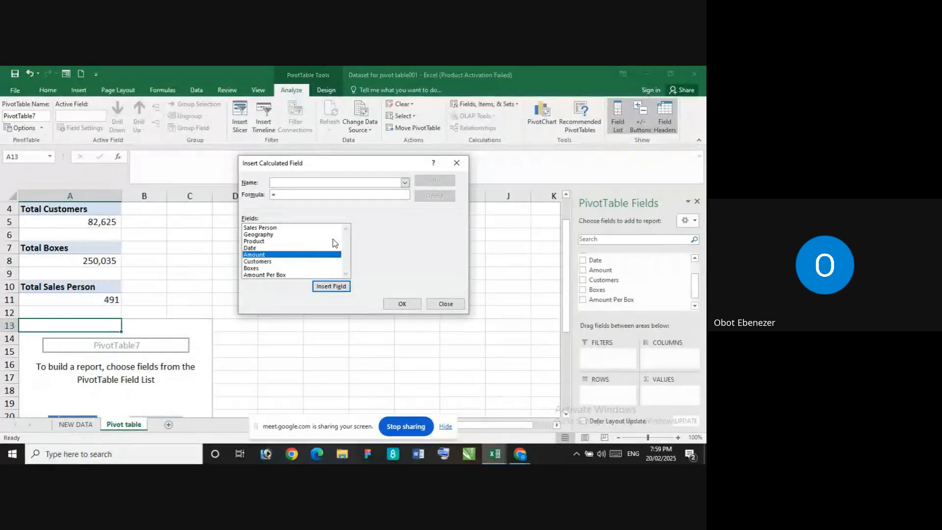
left_click(329, 287)
left_click(342, 288)
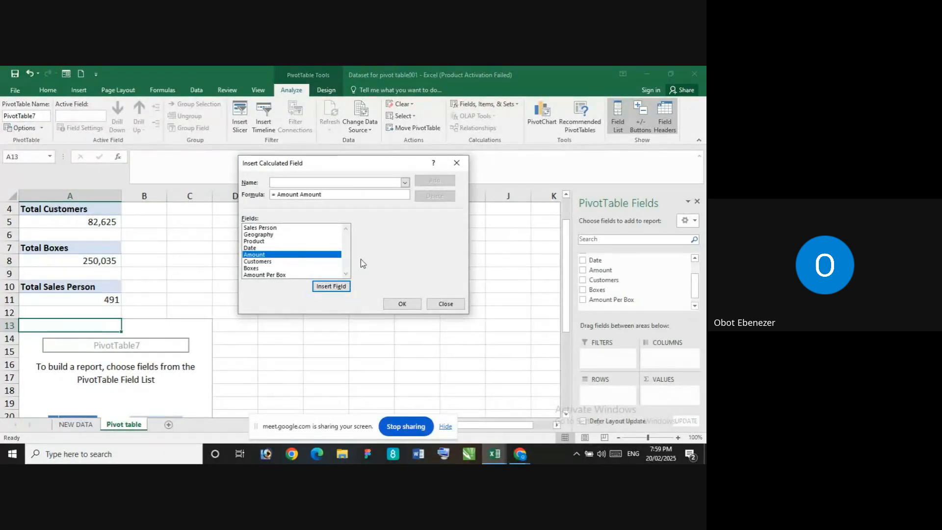
key("BackSpace")
key("BackSpace")
key("BackSpace")
key("BackSpace")
key("BackSpace")
key("BackSpace")
key("BackSpace")
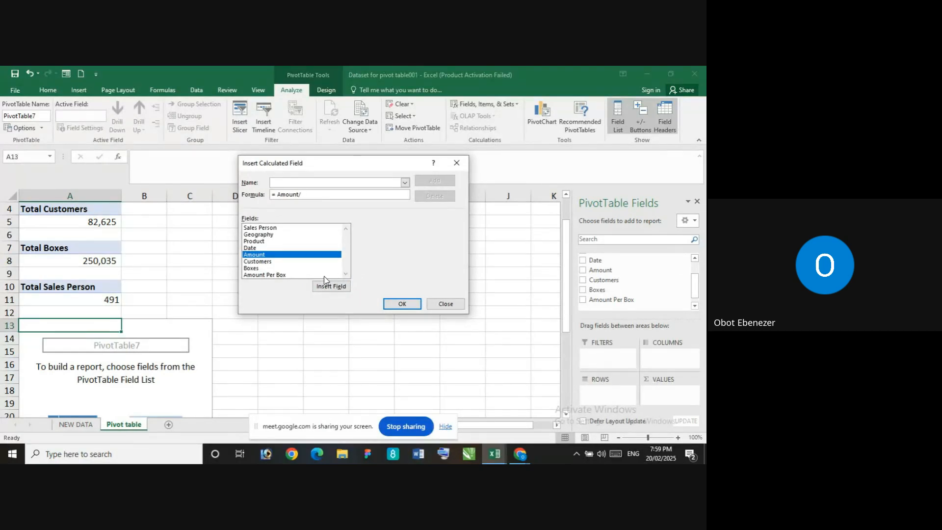
left_click(261, 269)
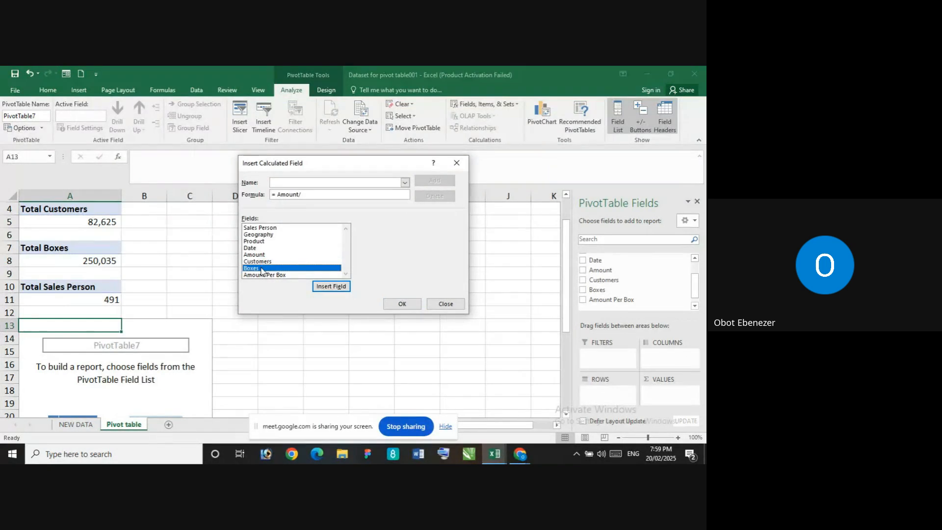
left_click(331, 286)
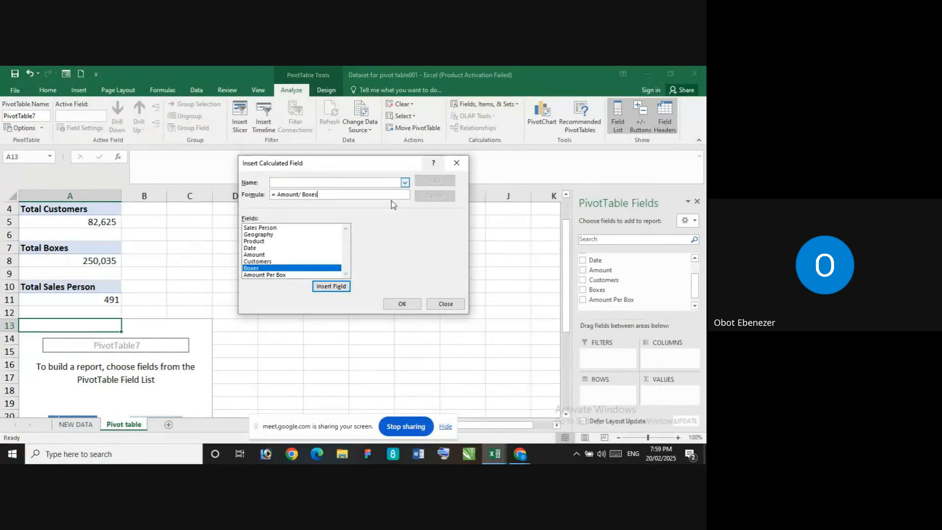
left_click(321, 182)
type("thg")
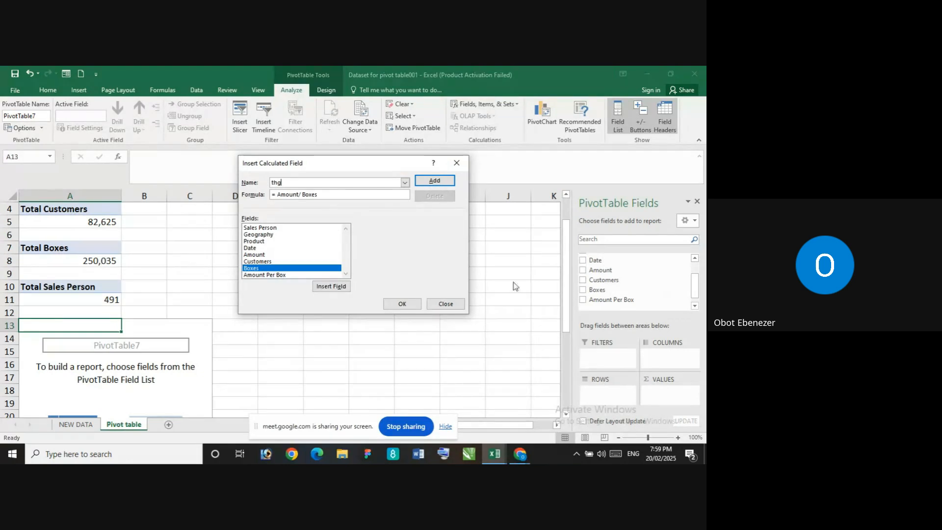
left_click(455, 162)
Add Amount Per Box as the value field of the PivotTable at A13 and try shortening its heading to Amount Per Box
left_click_drag(611, 300, 672, 392)
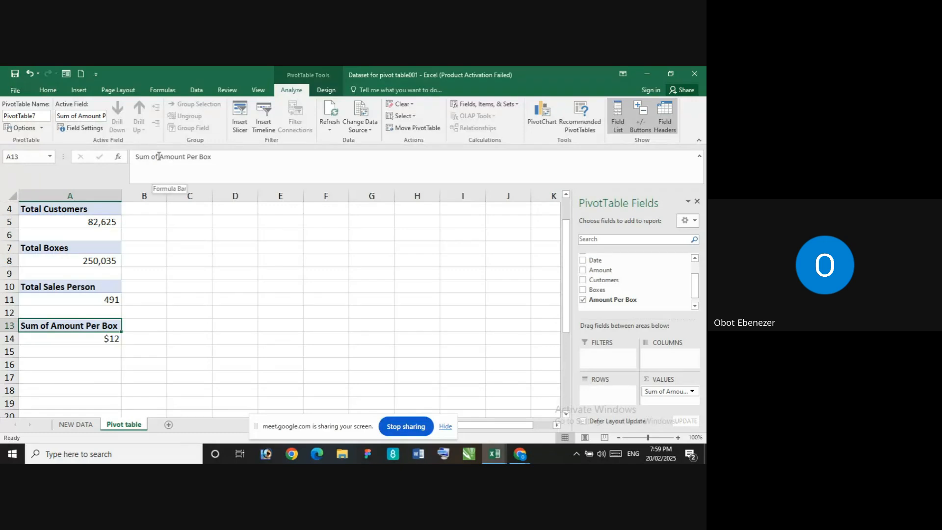
left_click(135, 156)
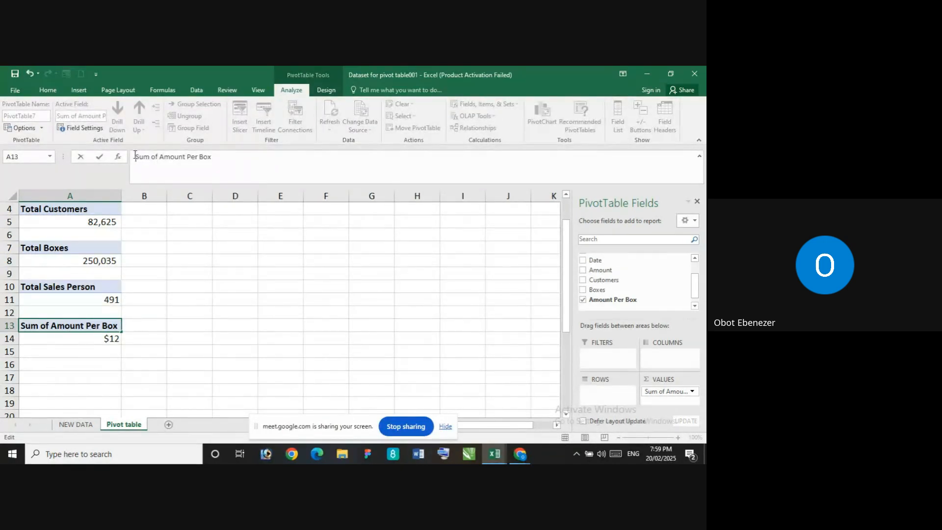
left_click(160, 159)
key("BackSpace")
key("BackSpace")
key("BackSpace")
key("BackSpace")
key("BackSpace")
key("BackSpace")
key("BackSpace")
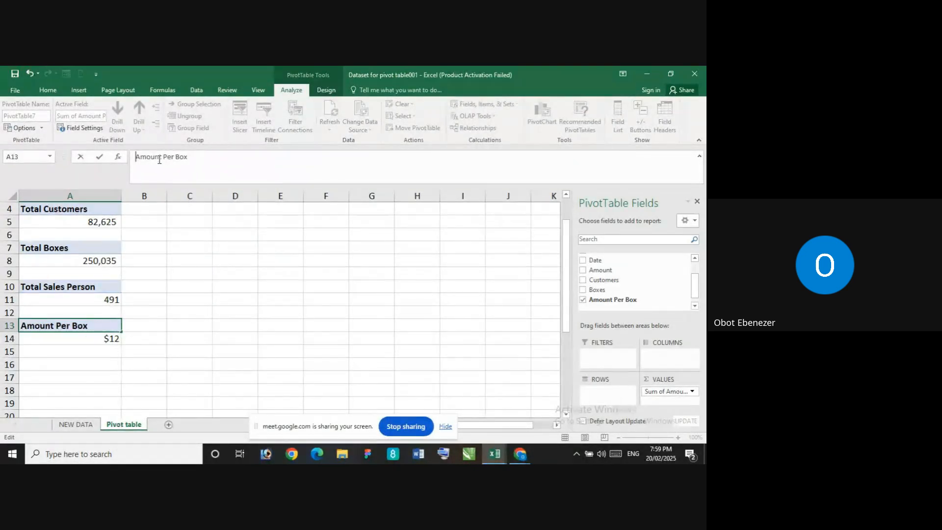
key("Return")
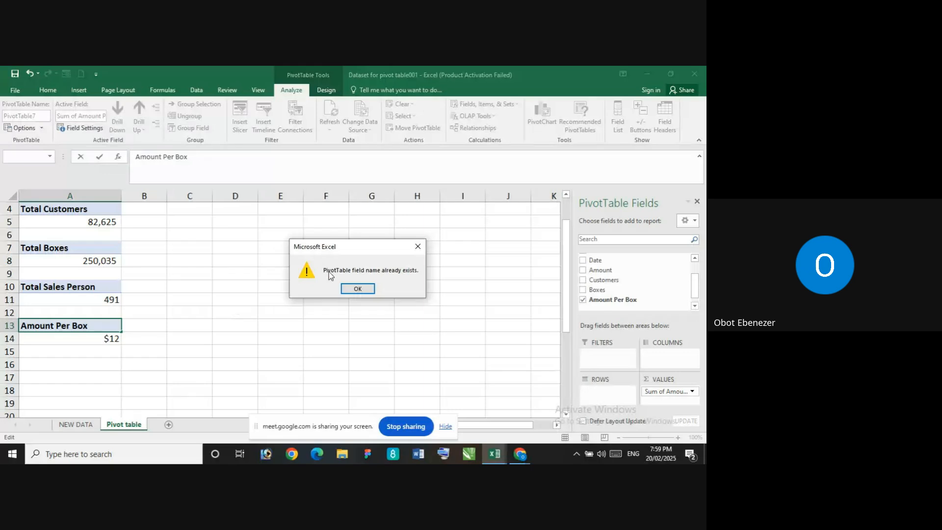
left_click(358, 288)
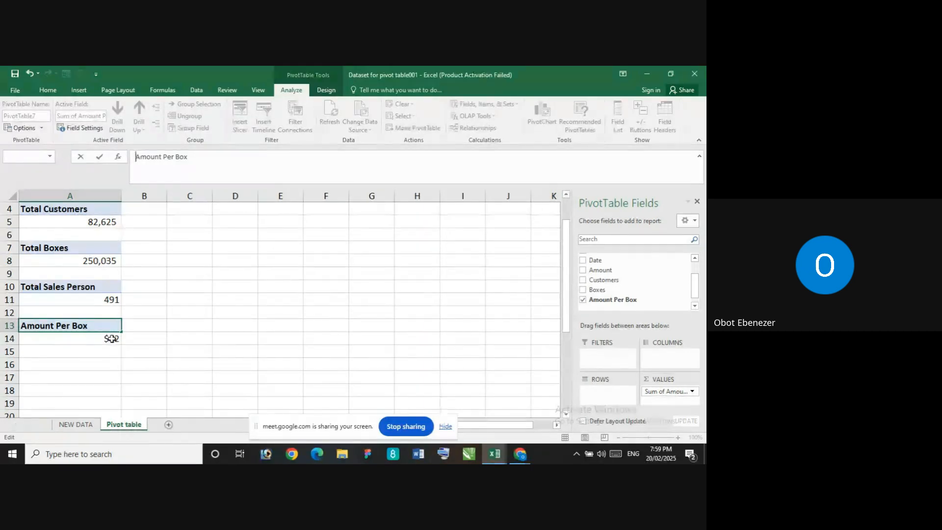
Try again to apply Amount Per Box as the heading in A13
key("Return")
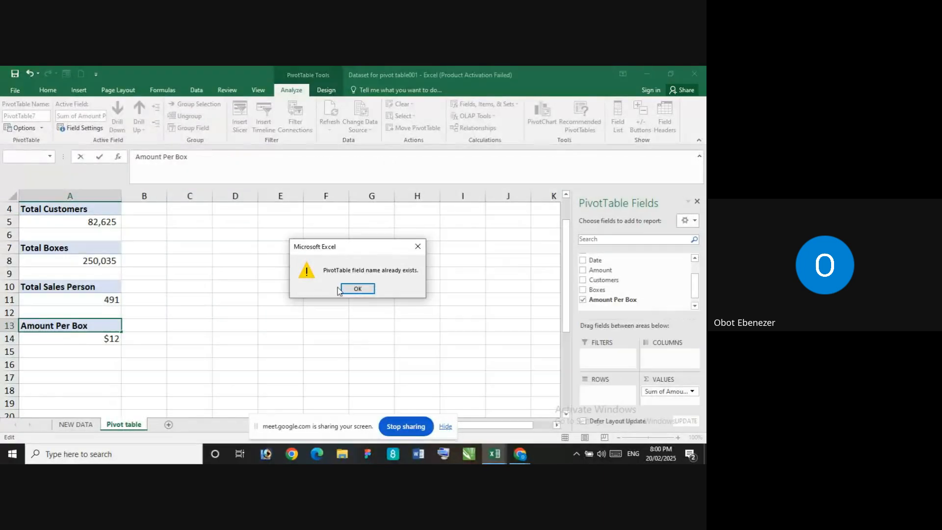
left_click(350, 288)
key("Return")
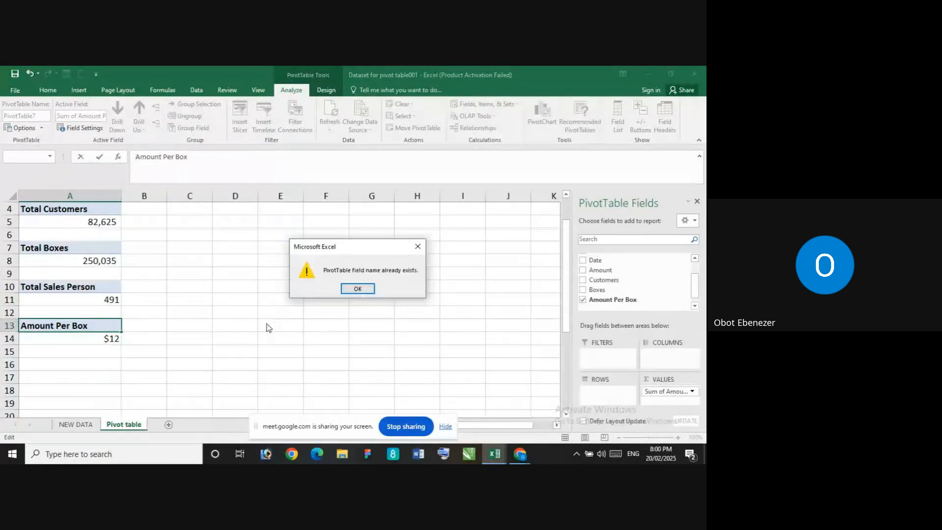
left_click(349, 290)
key("Return")
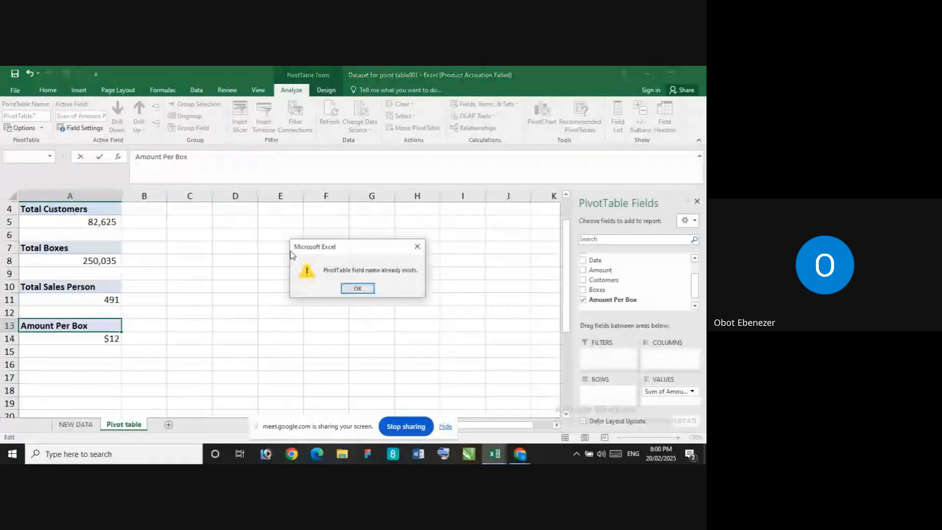
left_click(347, 290)
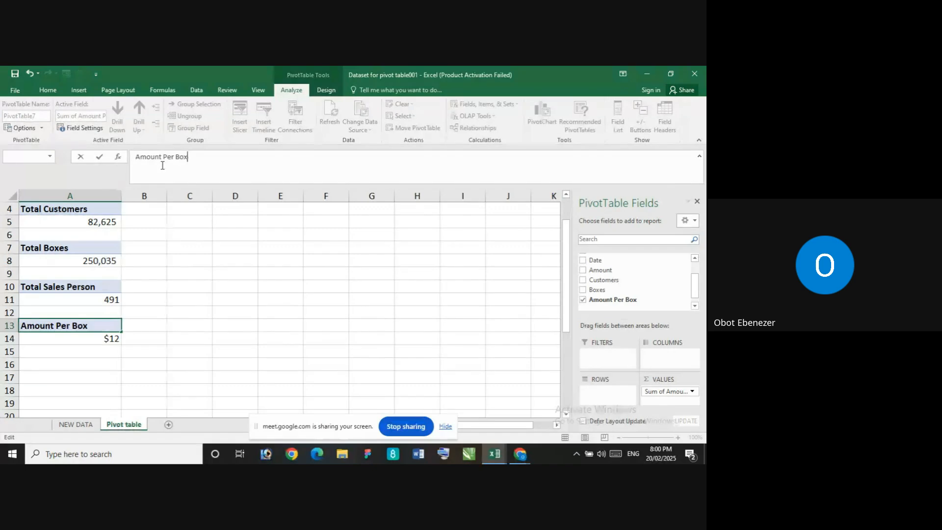
Rename the PivotTable heading in A13 as Cost Per Box
type("Cost")
key("BackSpace")
key("BackSpace")
key("BackSpace")
key("BackSpace")
double_click(158, 156)
type("Cost")
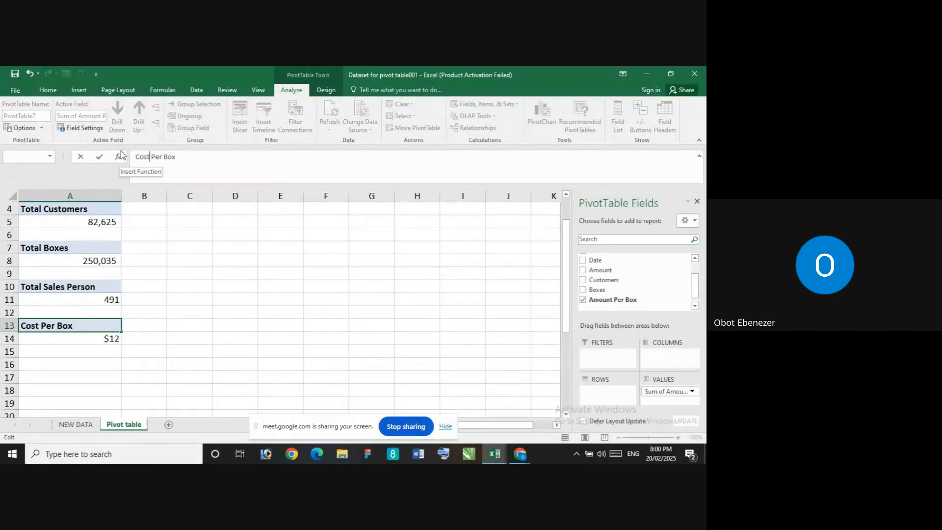
key("Return")
left_click(194, 293)
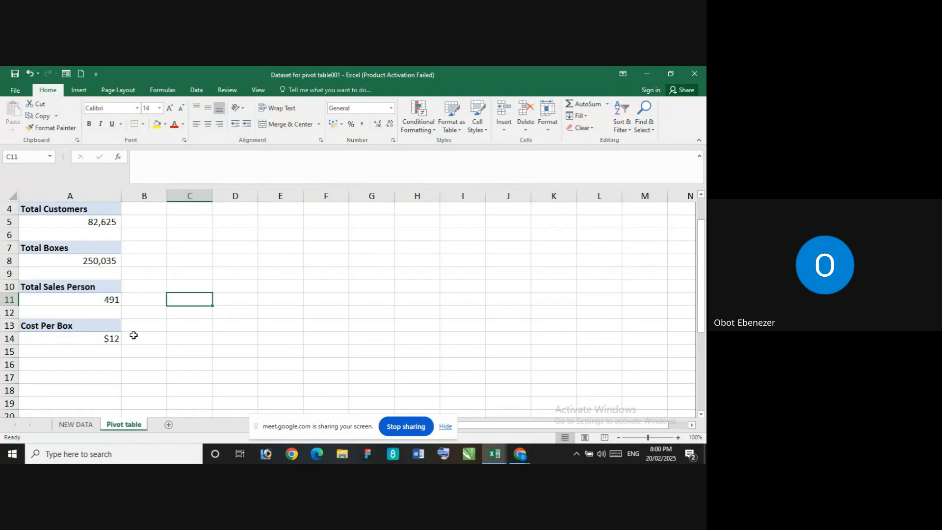
Inspect the unrounded value behind the Cost Per Box figure in A14 and look over the summary figures above it
left_click(82, 337)
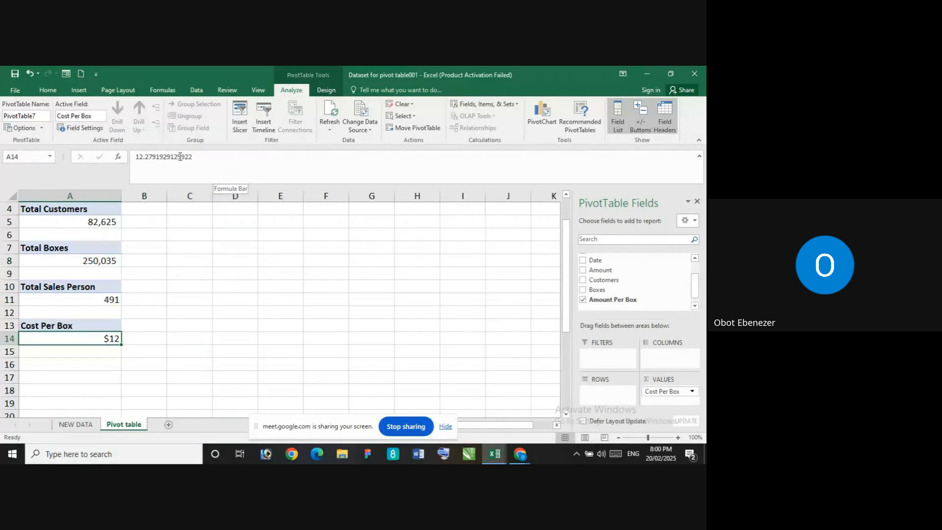
left_click(279, 317)
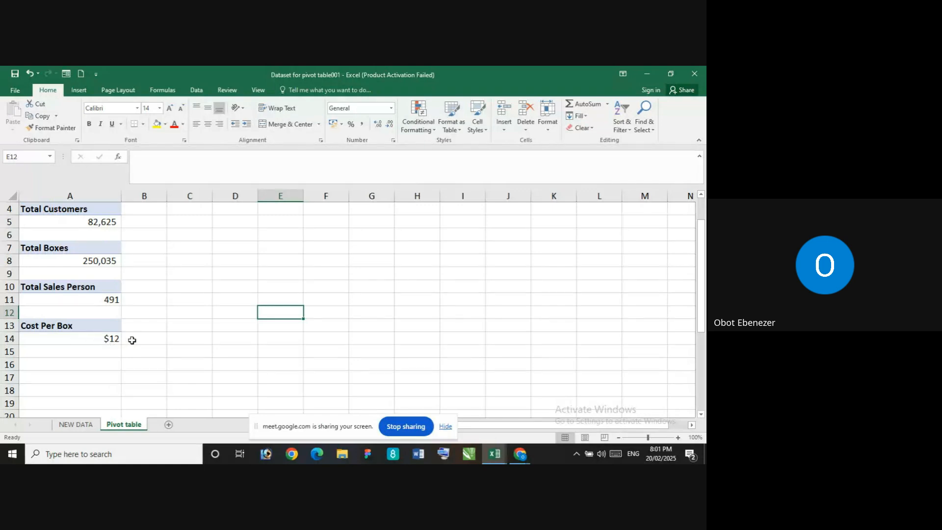
scroll(175, 264, "up", 1)
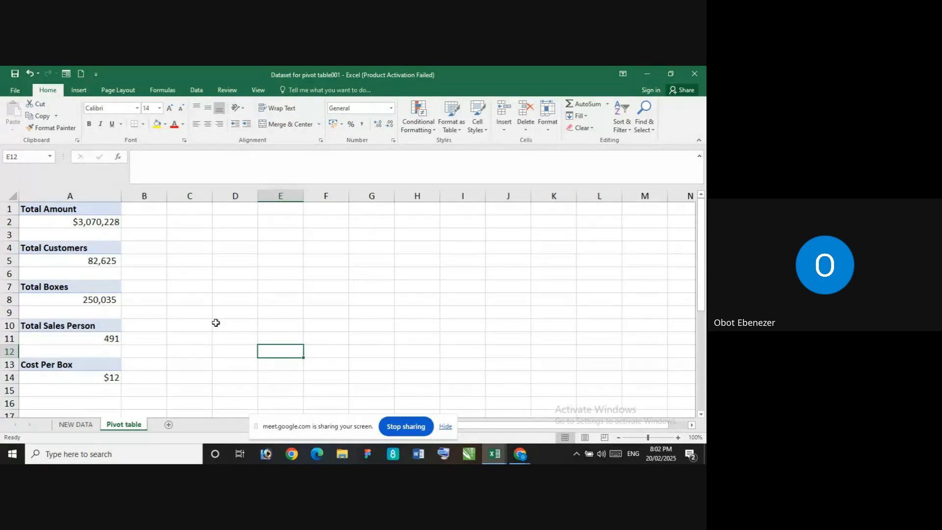
Look over the source records on the NEW DATA sheet and return to the Pivot table sheet
left_click(86, 425)
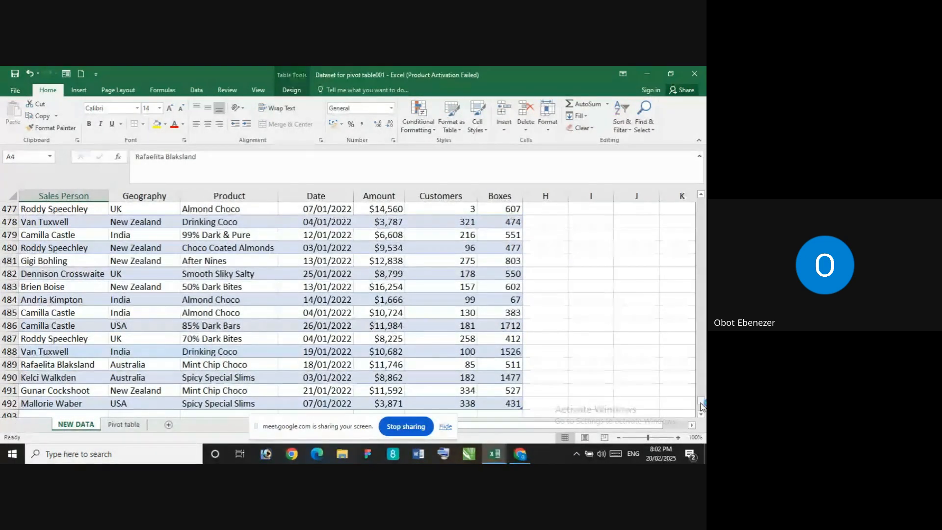
left_click_drag(702, 406, 702, 202)
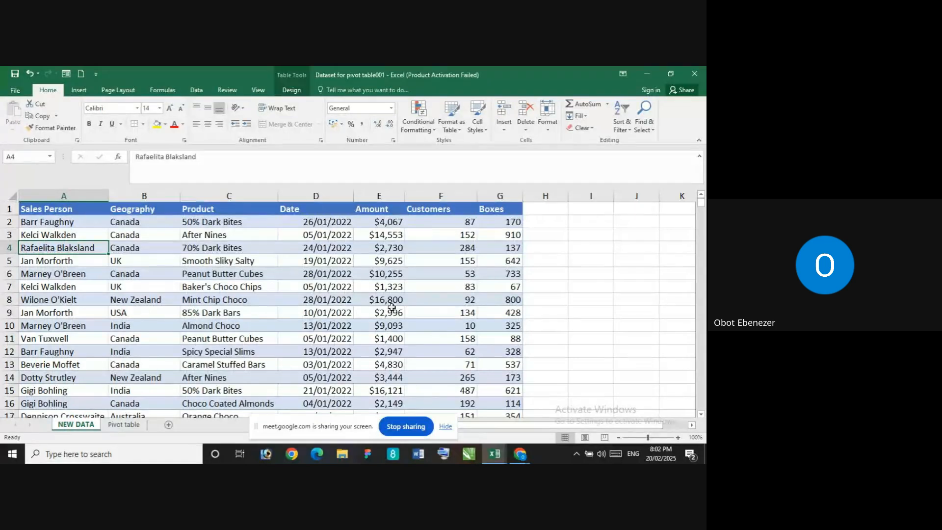
left_click(129, 425)
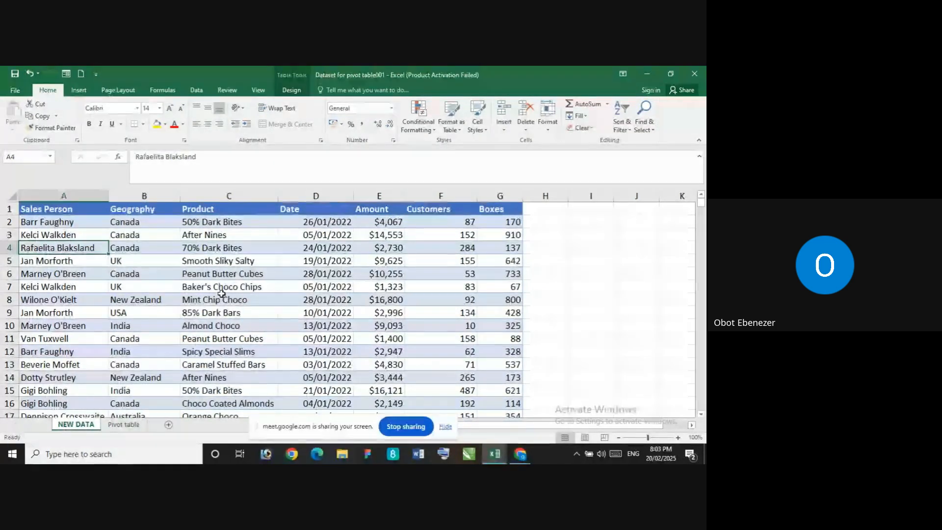
key("ctrl+c")
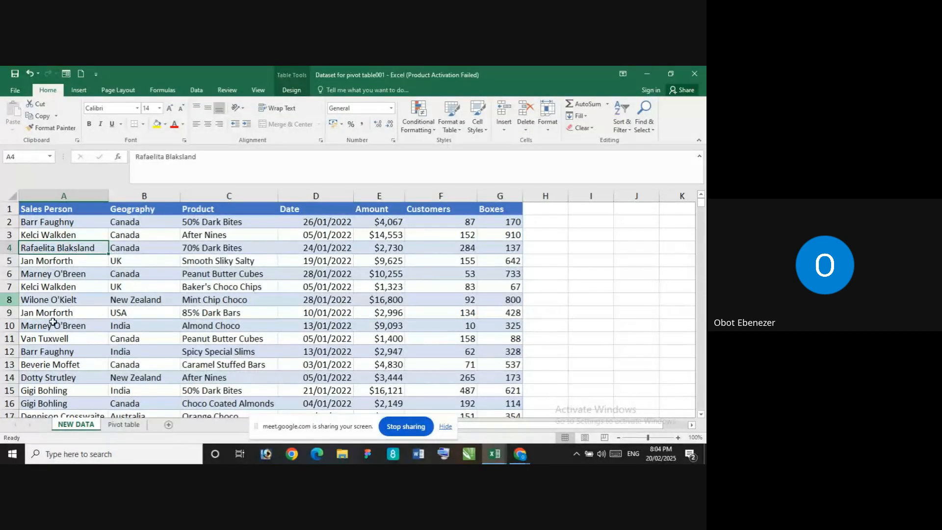
key("ctrl+Page_Down")
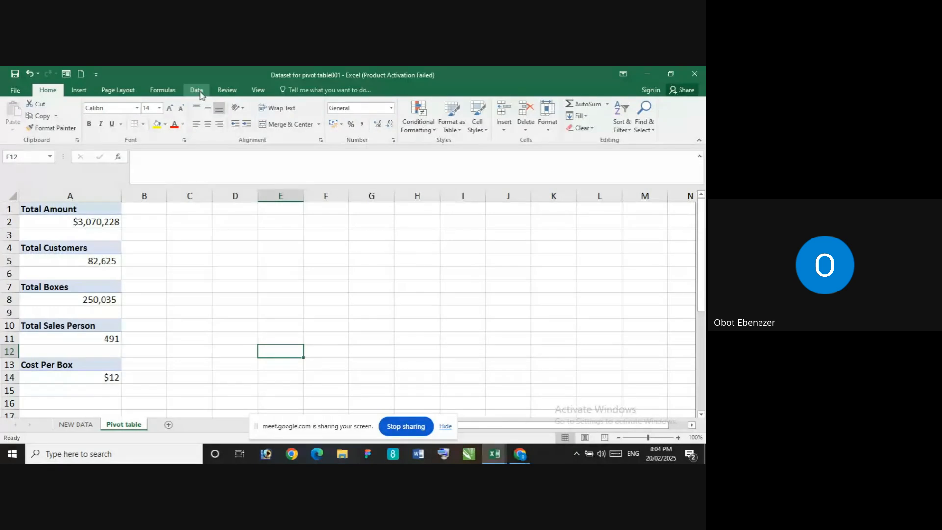
List the calculated field formulas of the Cost Per Box PivotTable on a separate sheet and go back to the Pivot table sheet
left_click(86, 378)
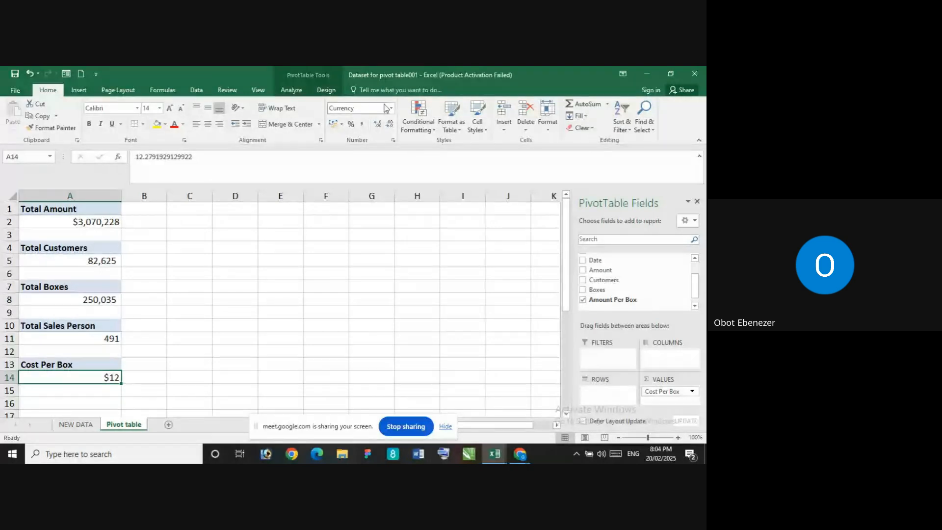
left_click(292, 90)
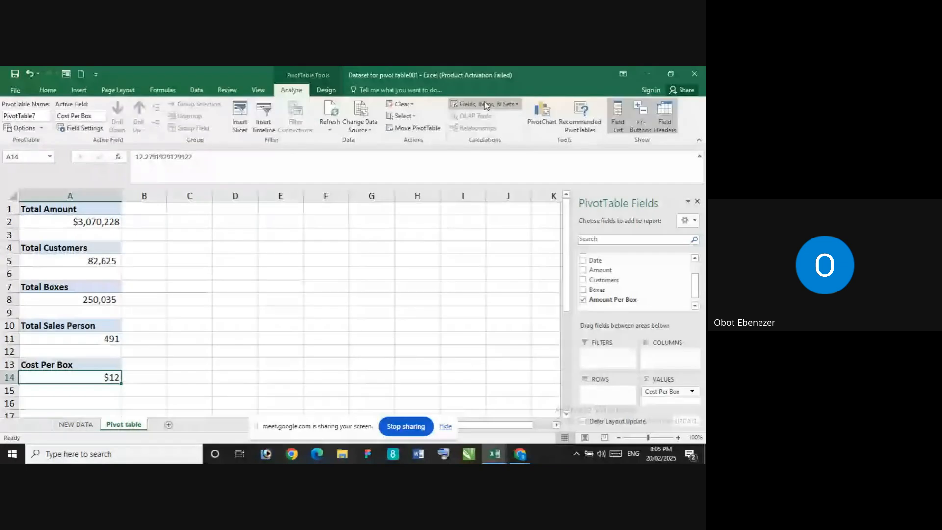
left_click(487, 104)
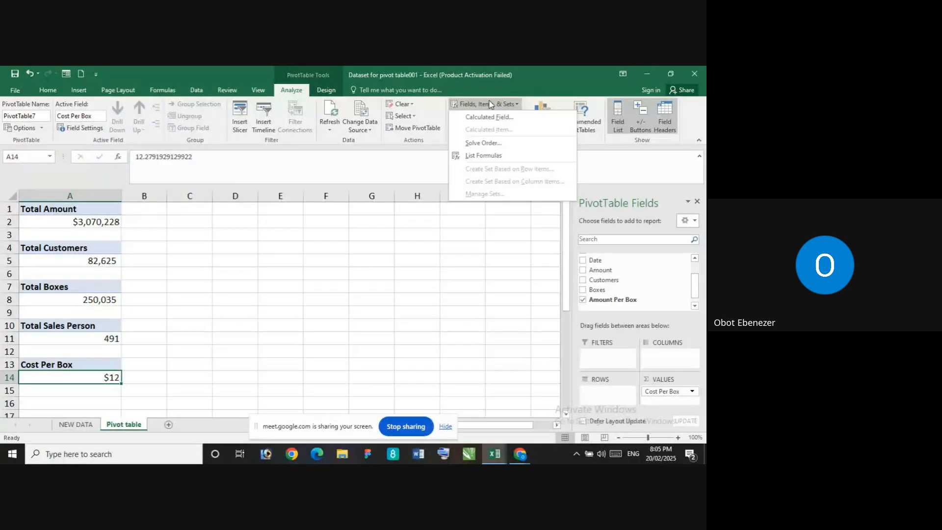
left_click(488, 157)
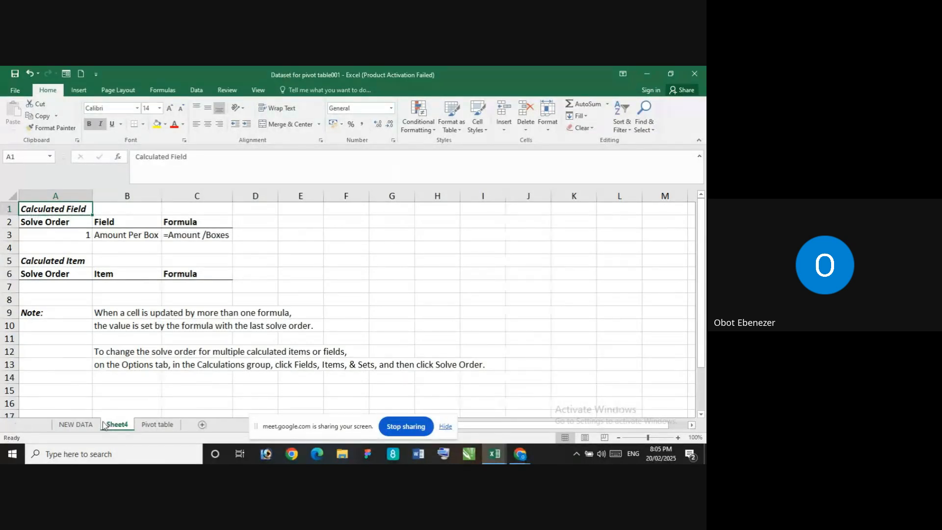
left_click(154, 425)
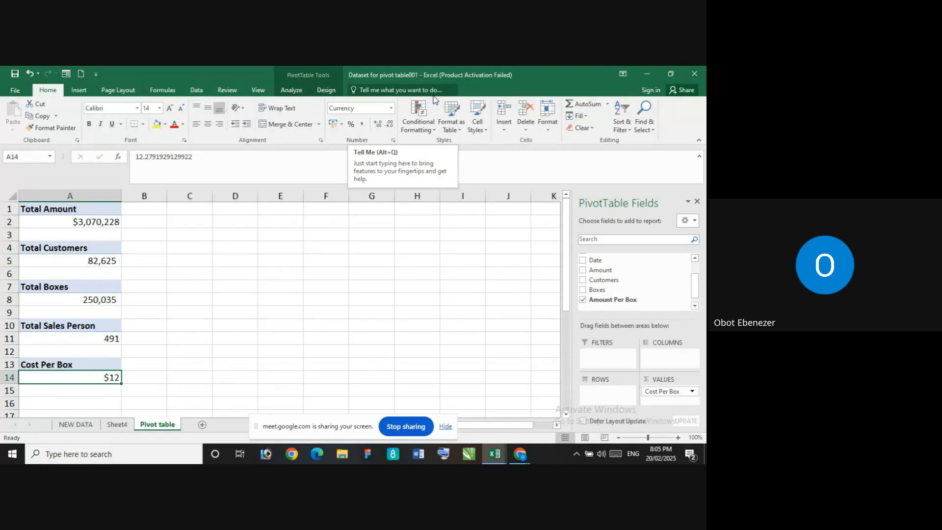
Review the sales person, geography, product and date columns of the records on the NEW DATA sheet
left_click(75, 424)
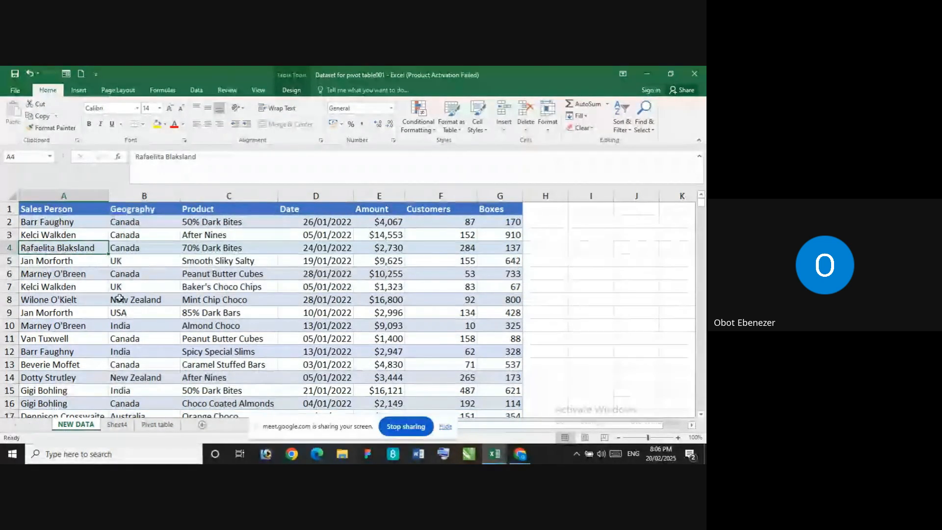
scroll(110, 355, "down", 1)
scroll(111, 355, "up", 1)
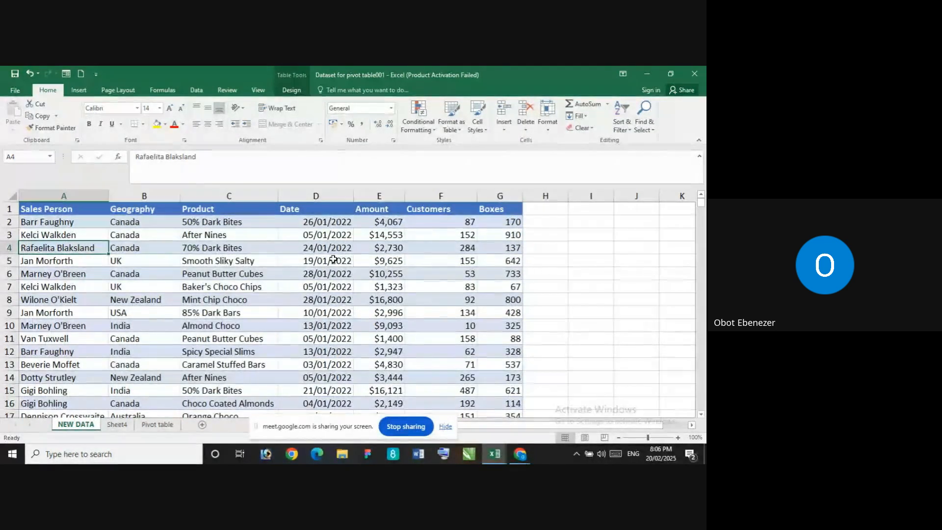
left_click(58, 221)
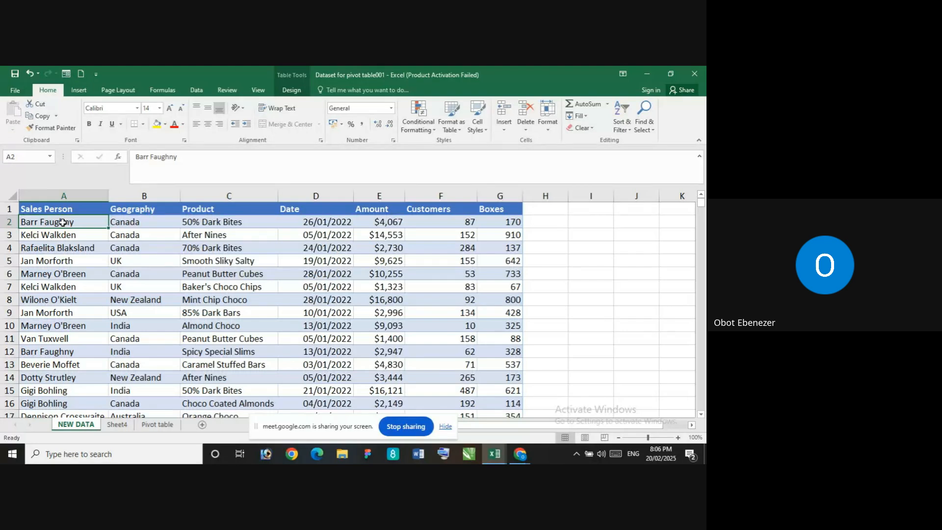
scroll(62, 222, "down", 9)
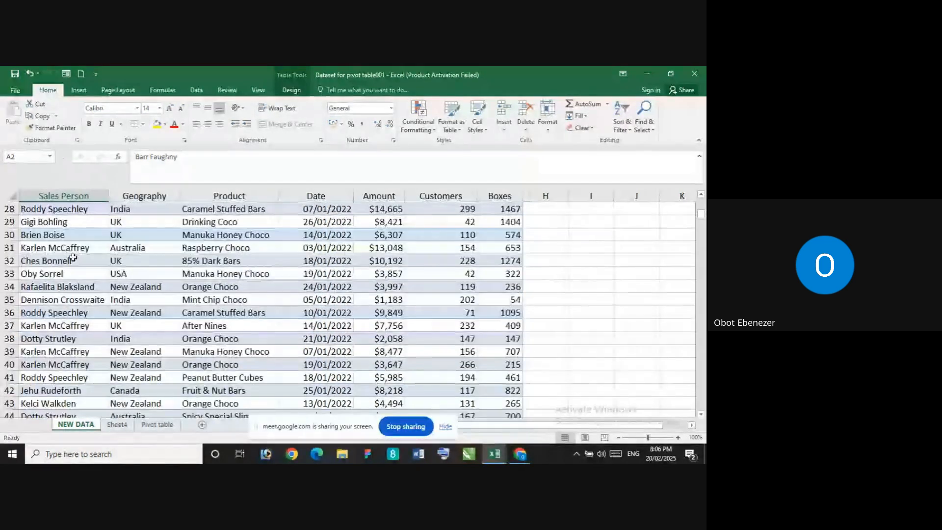
scroll(73, 258, "down", 5)
scroll(73, 258, "up", 11)
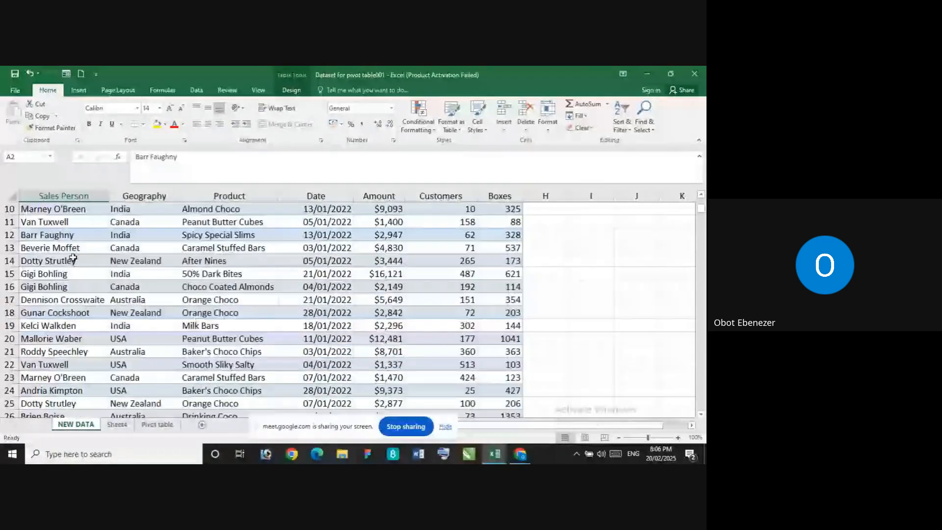
scroll(73, 259, "up", 3)
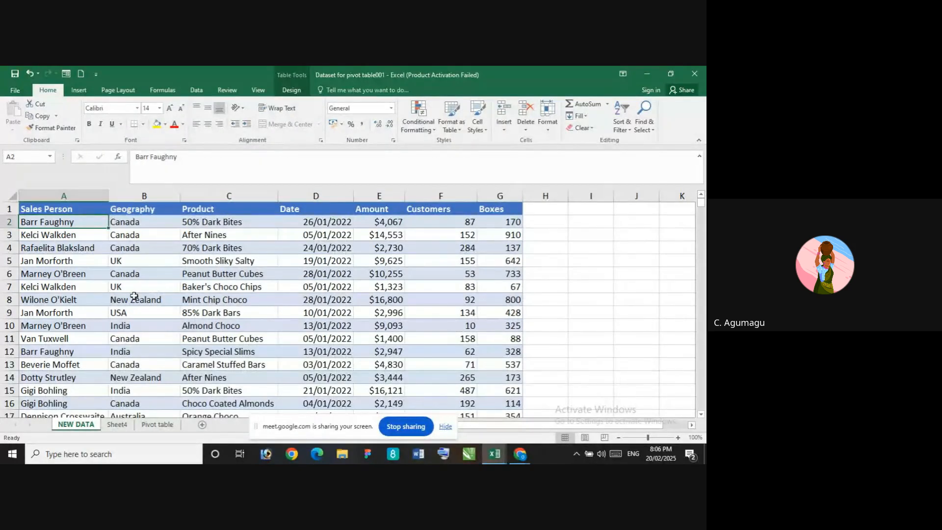
scroll(136, 282, "down", 3)
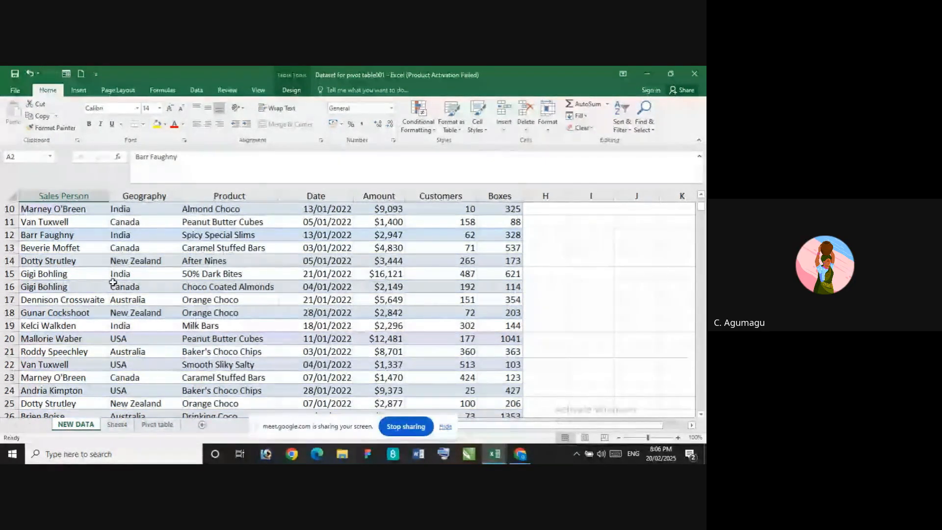
scroll(108, 290, "down", 3)
scroll(52, 324, "up", 3)
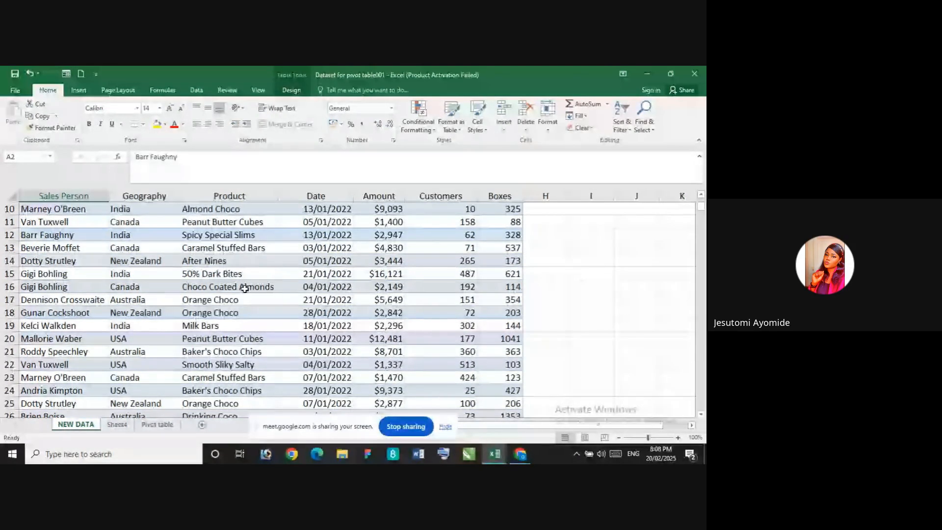
Delete the sheet that lists the calculated field formulas
right_click(117, 425)
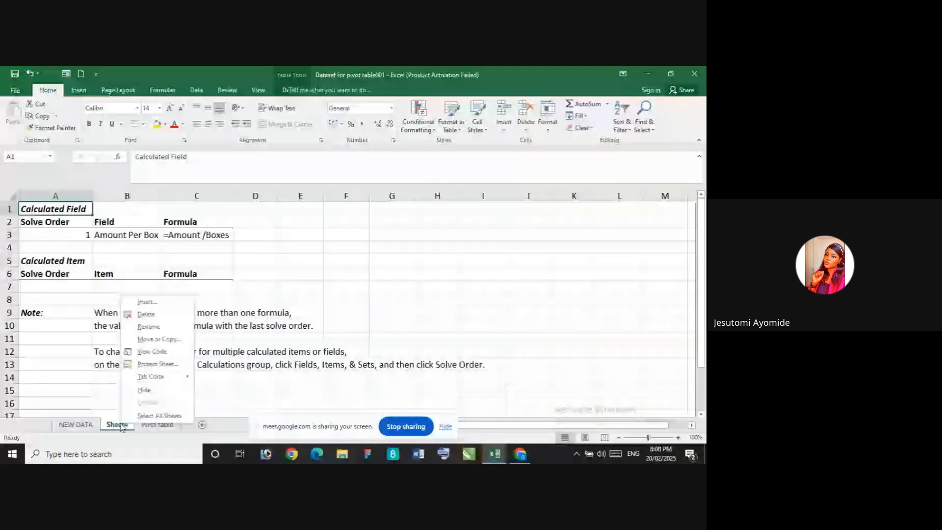
left_click(145, 326)
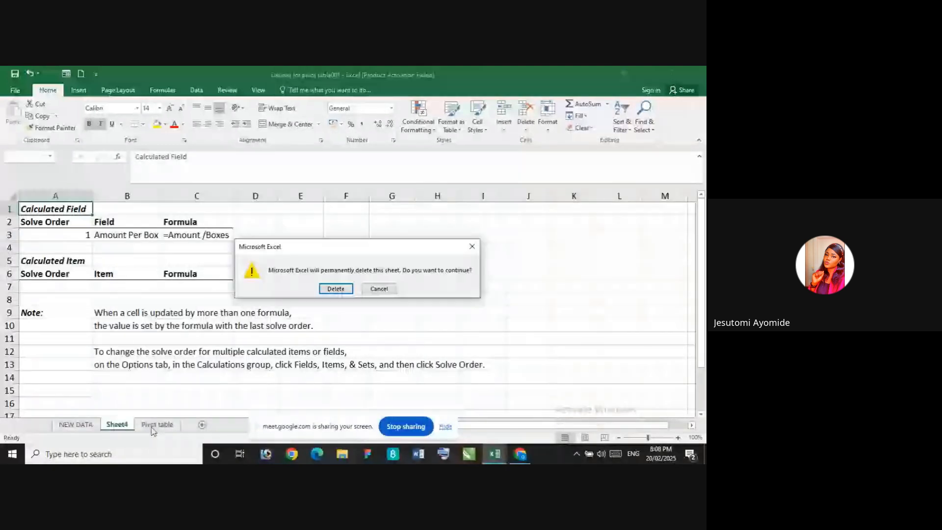
left_click(336, 288)
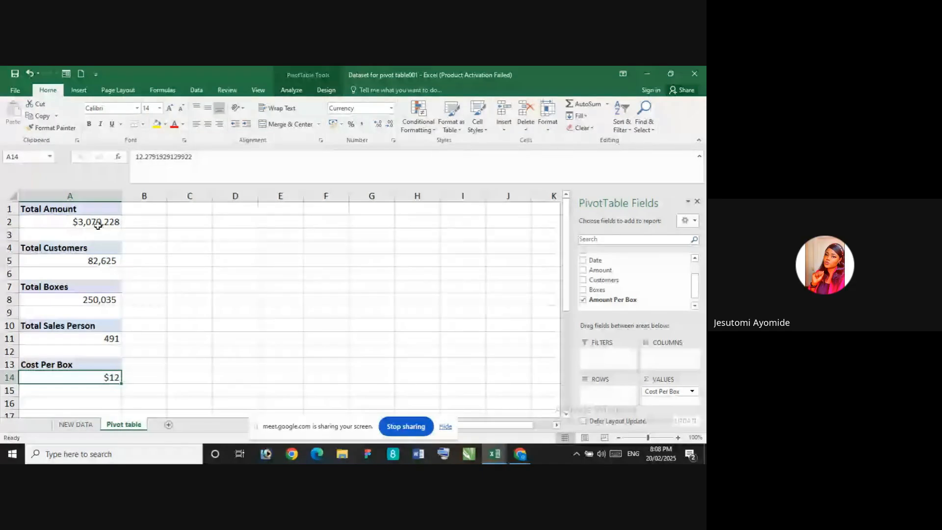
mouse_move(98, 225)
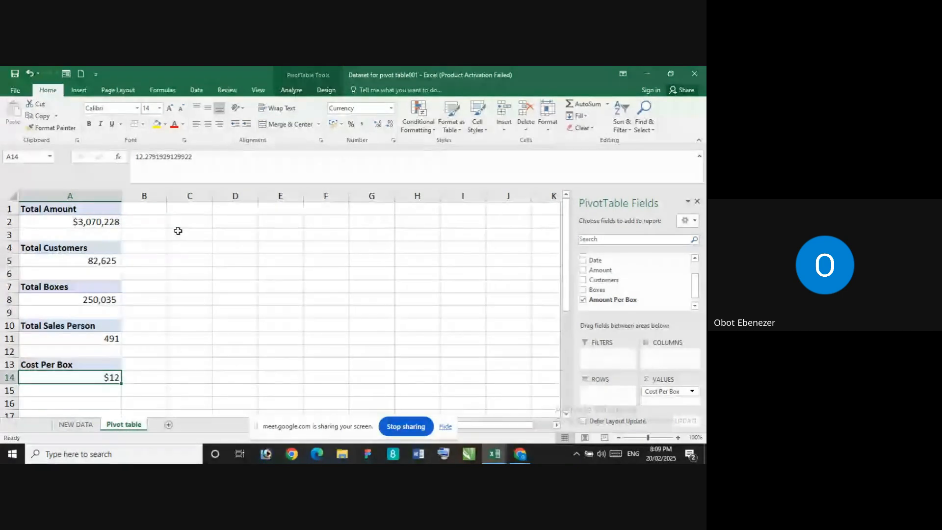
left_click(219, 226)
left_click(353, 248)
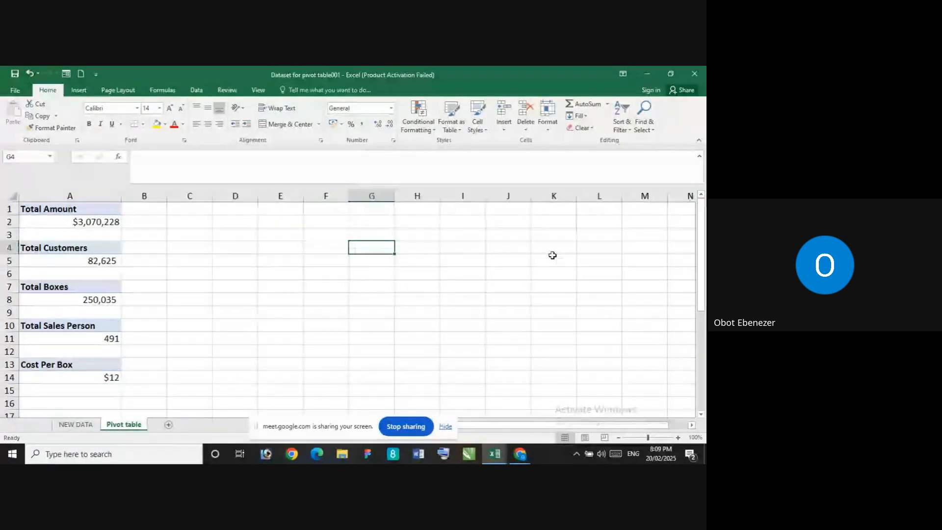
left_click(551, 257)
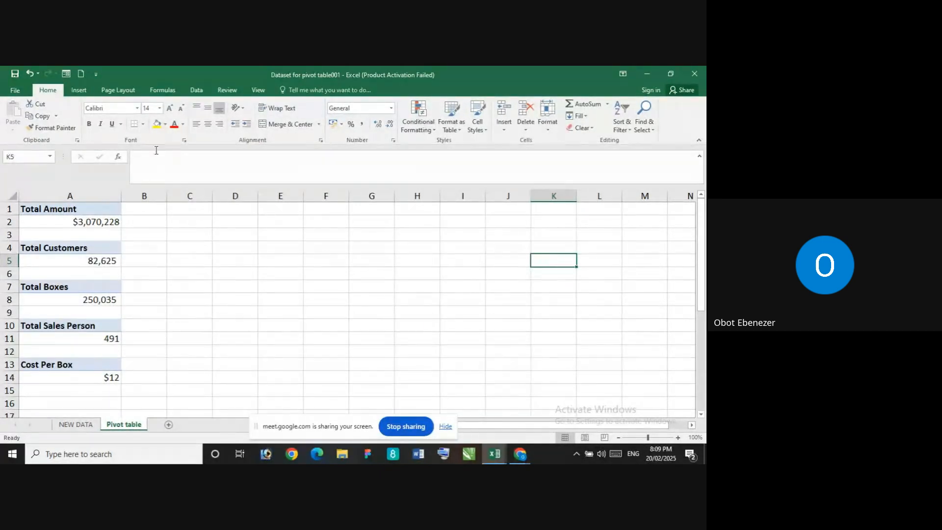
left_click(76, 91)
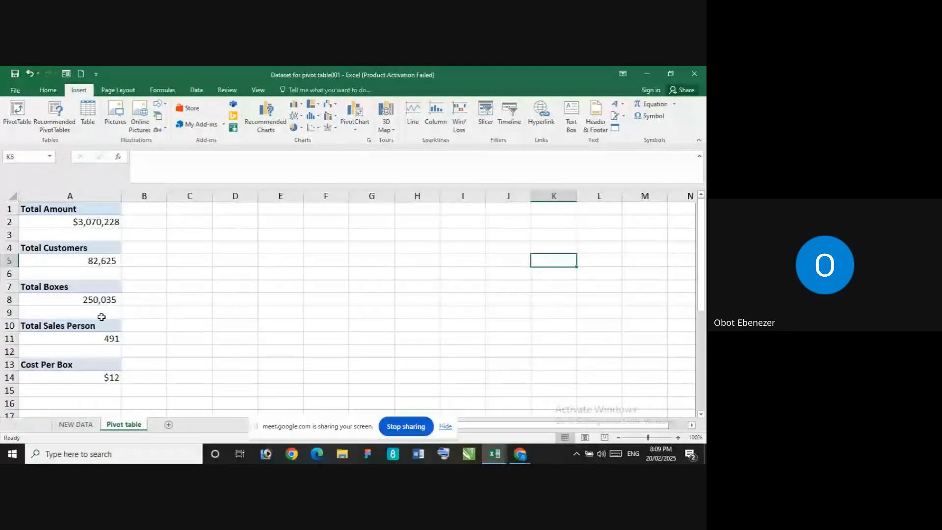
left_click(387, 284)
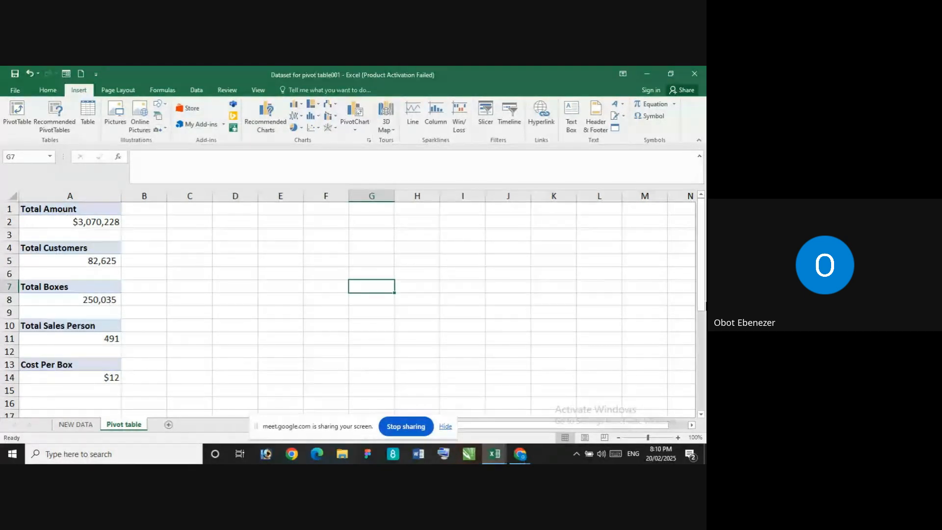
Look through the sales records on the NEW DATA sheet down to about row 277 and return to the Pivot table sheet
left_click(76, 424)
scroll(106, 388, "up", 3)
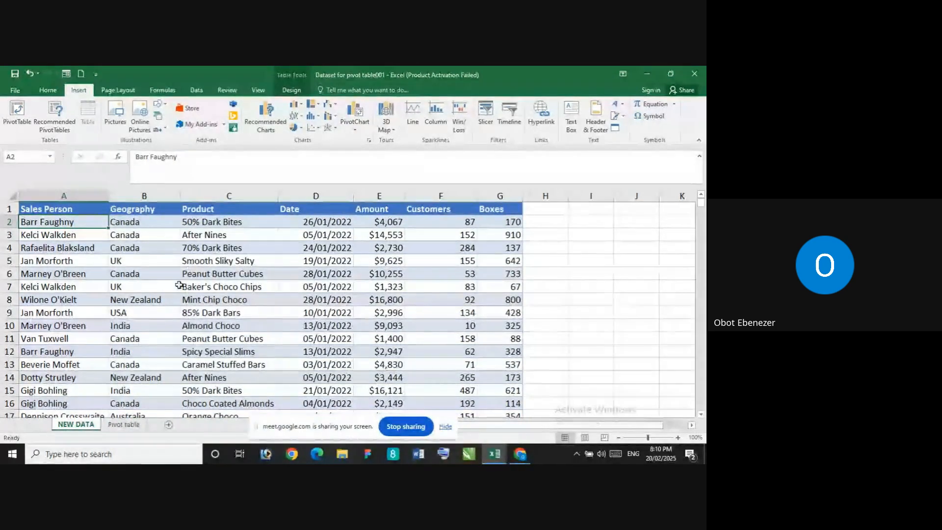
scroll(227, 259, "down", 4)
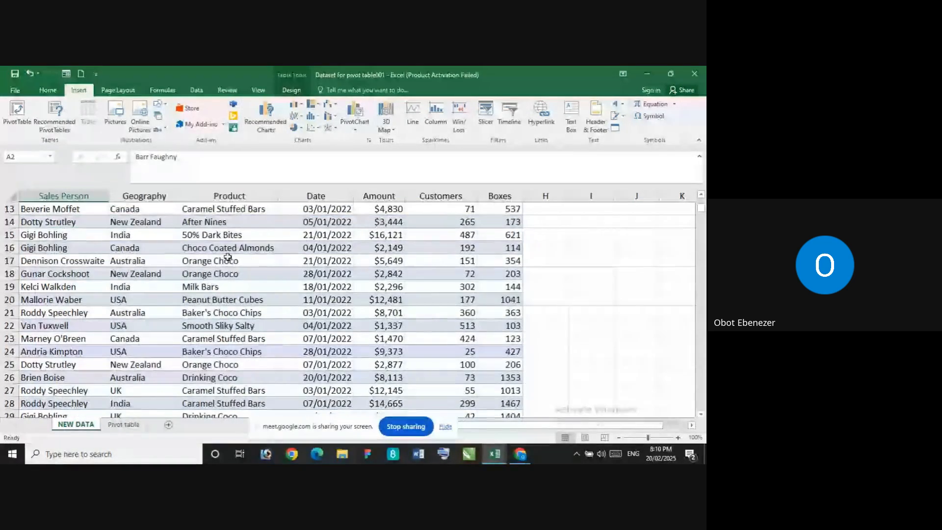
scroll(228, 259, "down", 17)
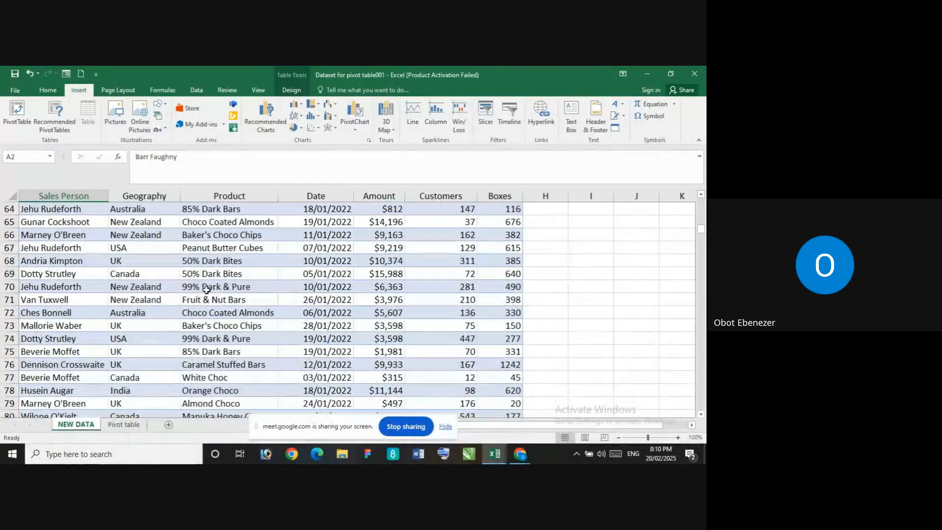
scroll(204, 293, "down", 6)
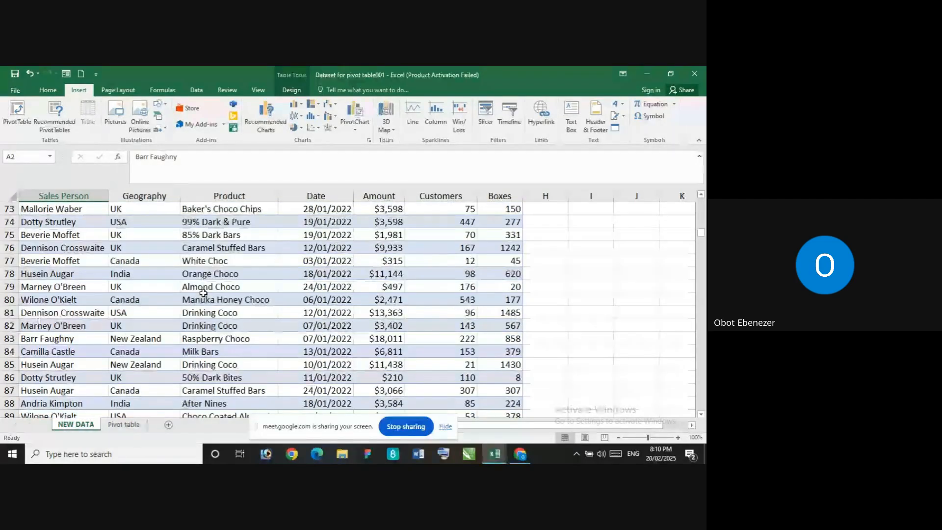
scroll(203, 293, "down", 9)
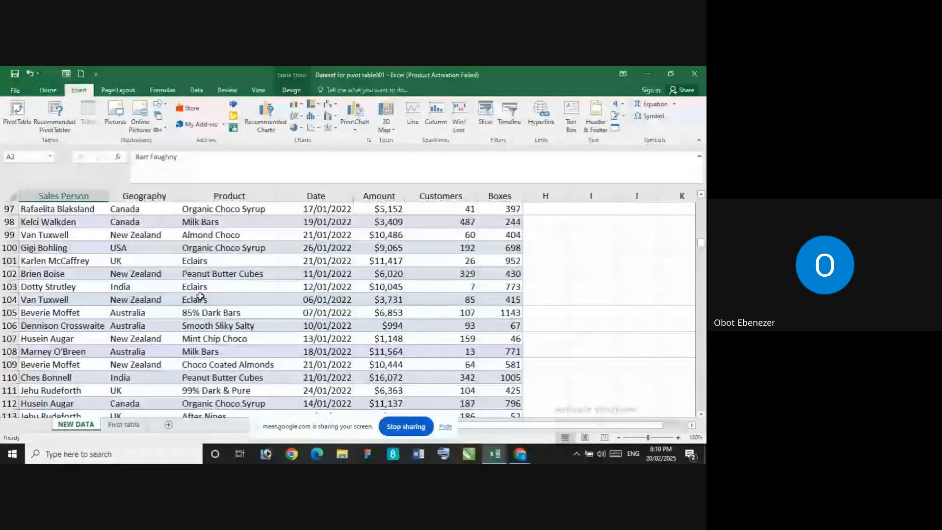
scroll(196, 299, "down", 6)
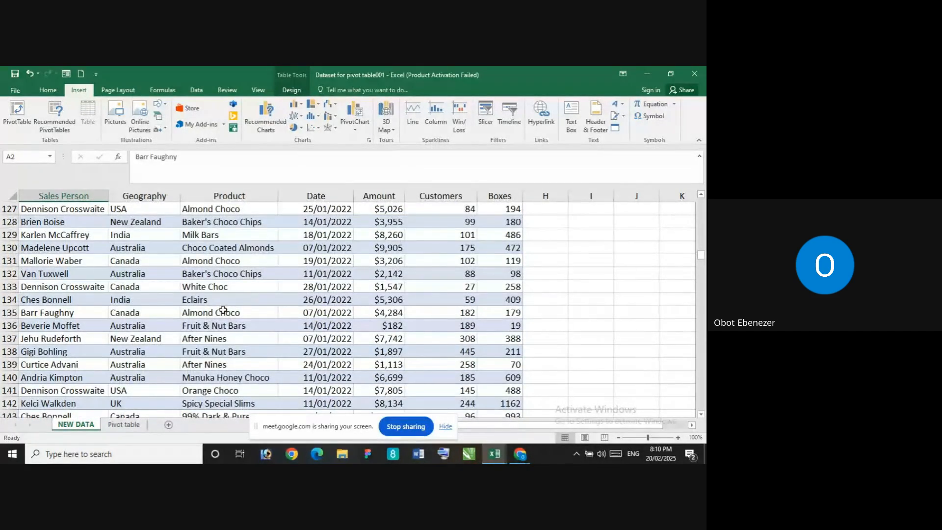
scroll(196, 319, "down", 3)
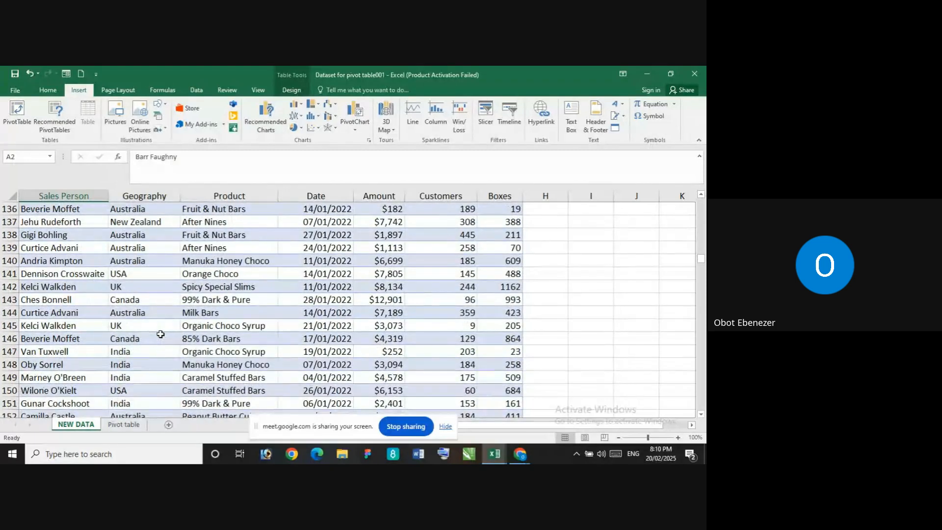
scroll(216, 322, "down", 3)
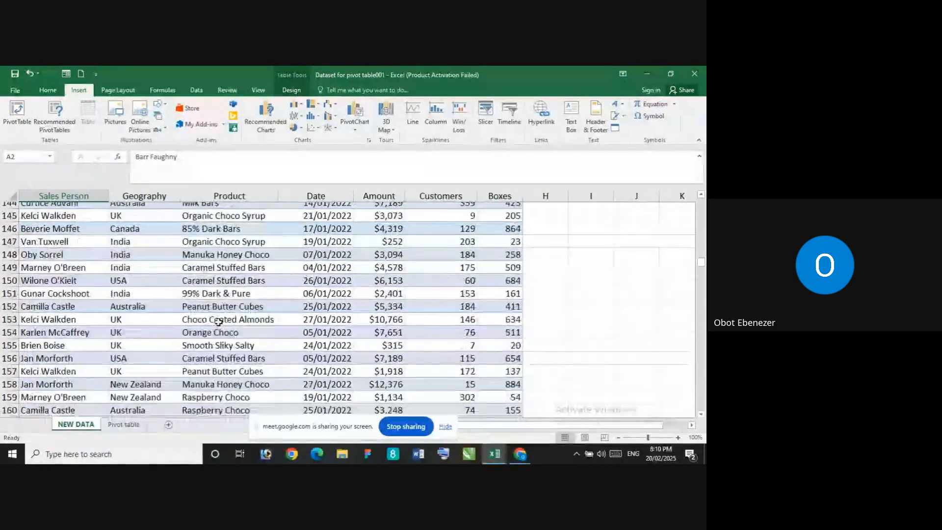
scroll(218, 322, "down", 12)
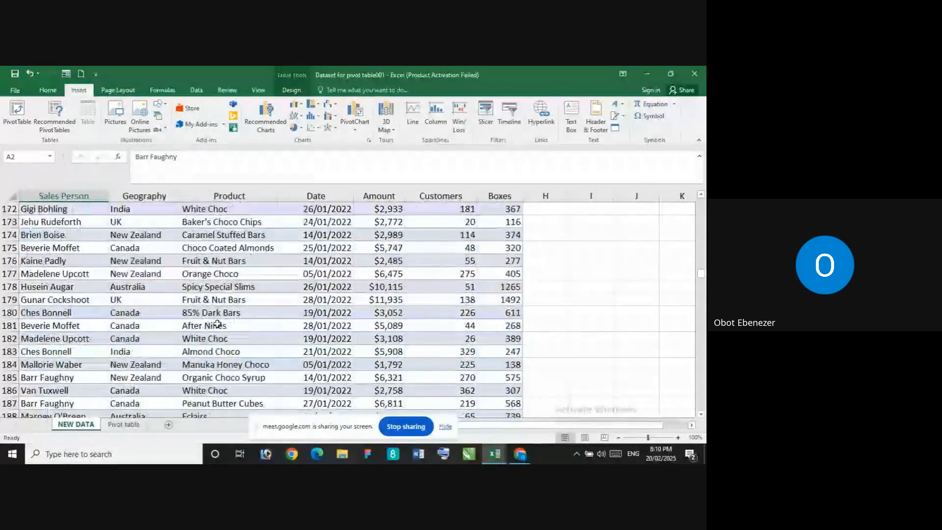
scroll(218, 324, "down", 5)
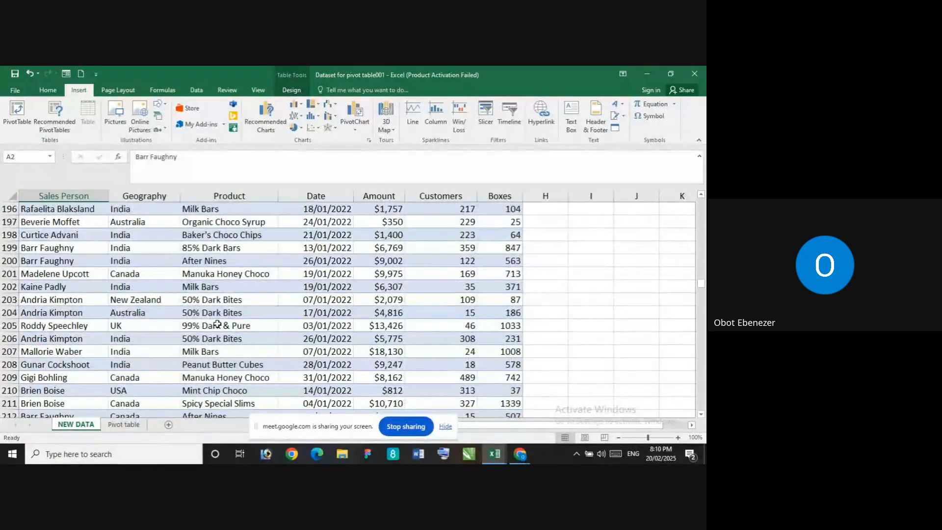
scroll(218, 323, "down", 5)
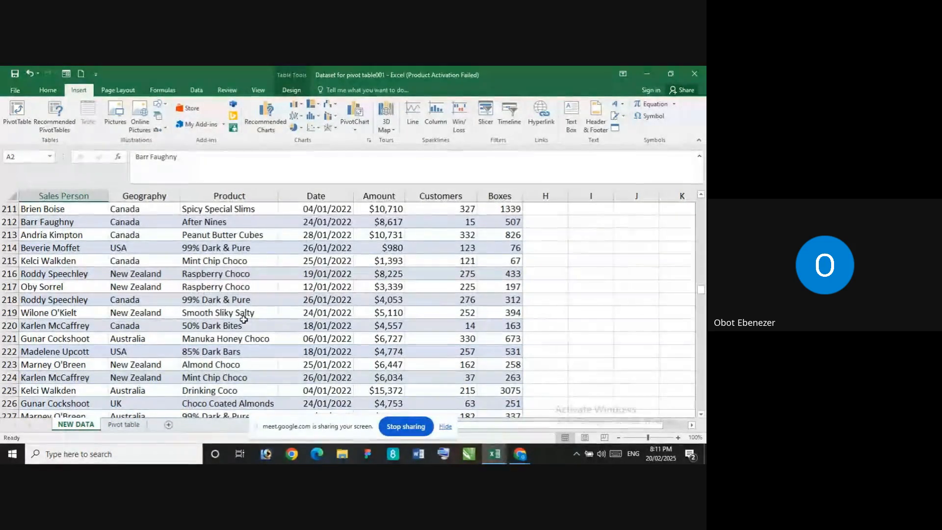
scroll(244, 320, "down", 11)
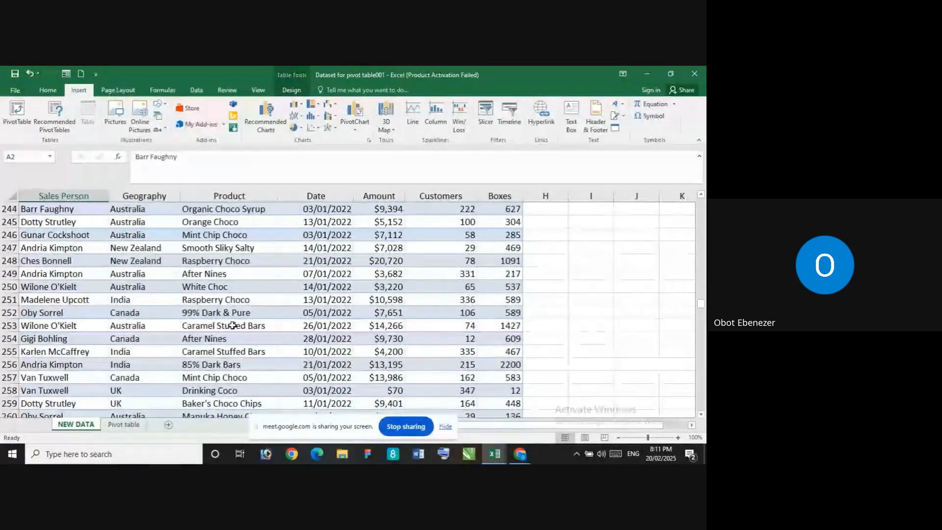
scroll(226, 327, "down", 6)
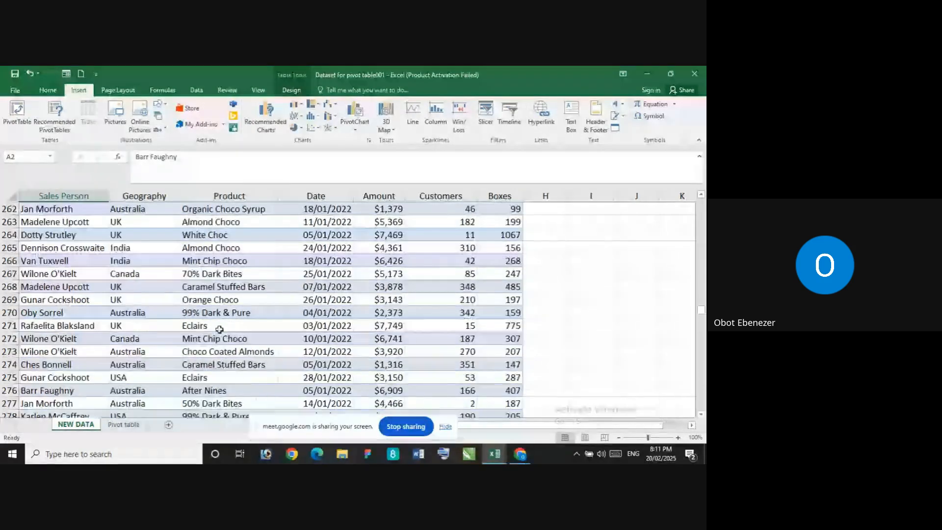
scroll(294, 314, "up", 10)
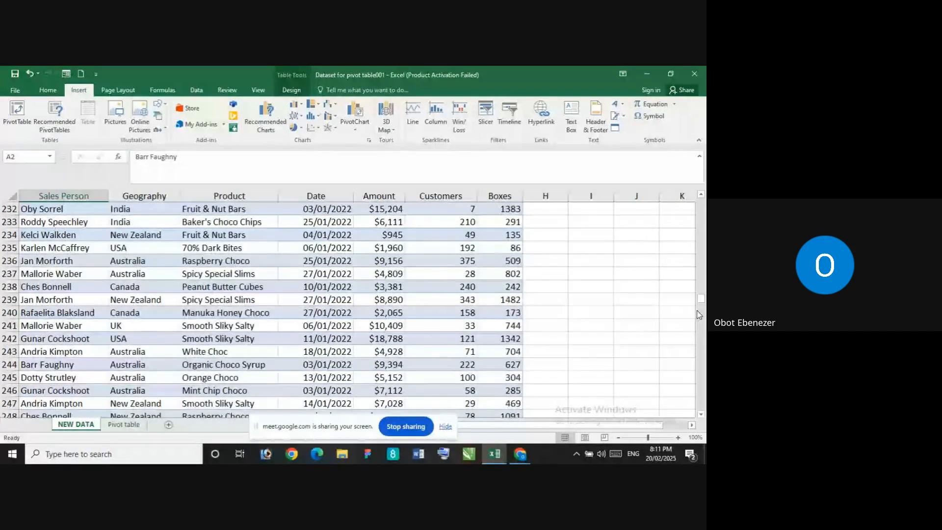
left_click_drag(701, 300, 701, 199)
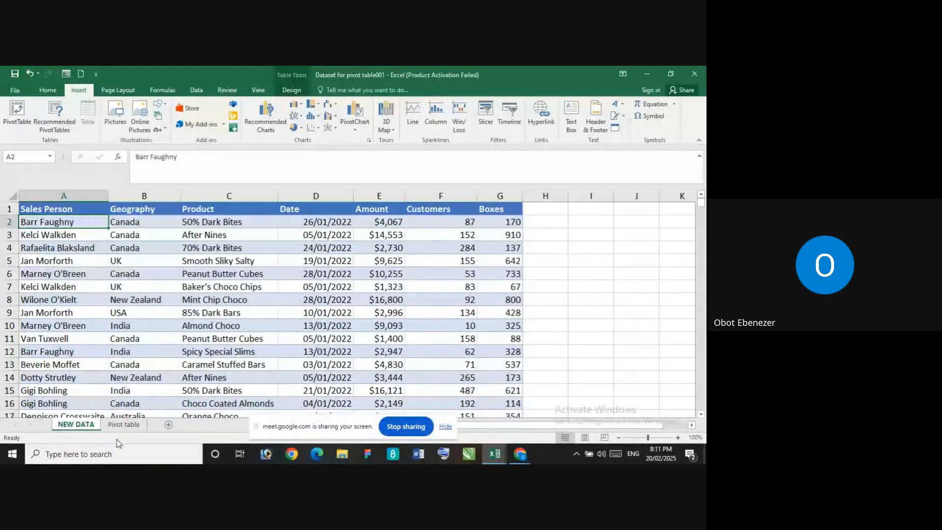
left_click(123, 425)
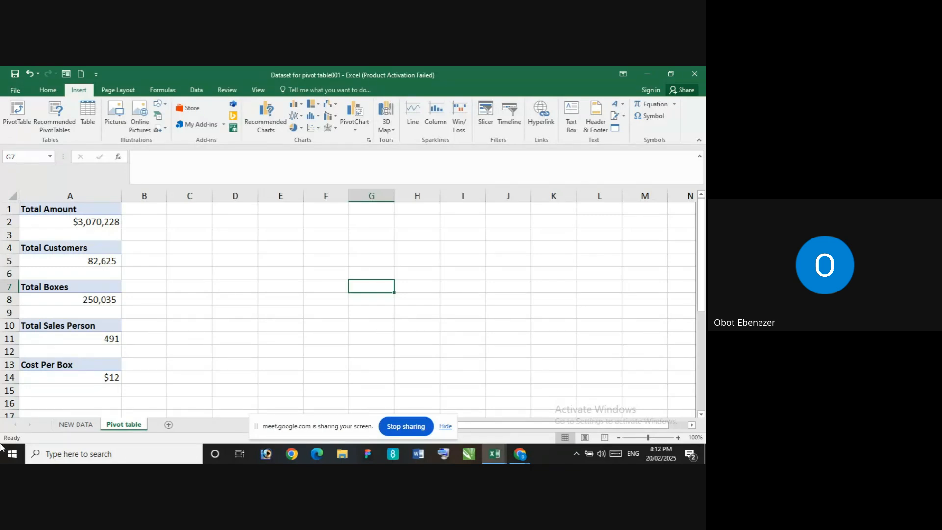
Re-examine the column headers and the first 60 or so records on the NEW DATA sheet, and stop sharing the screen
left_click(87, 431)
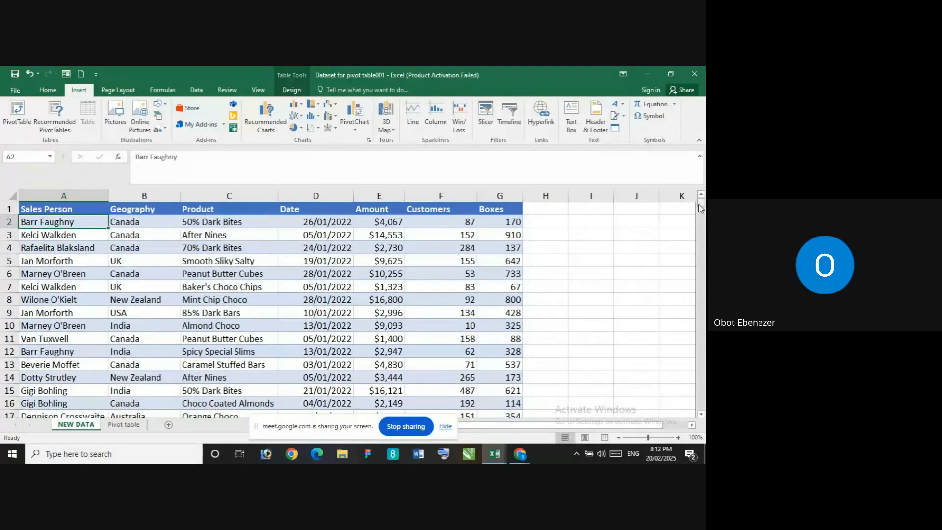
left_click_drag(701, 208, 684, 173)
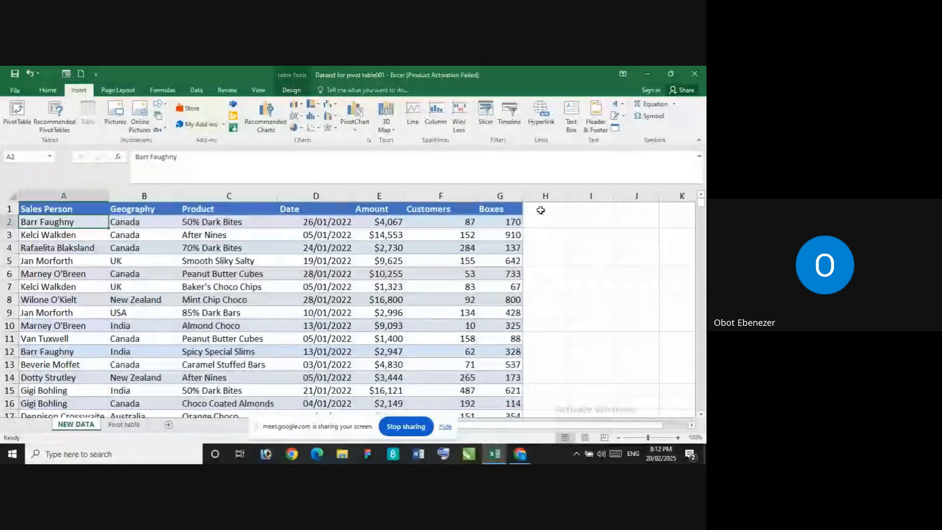
left_click(562, 290)
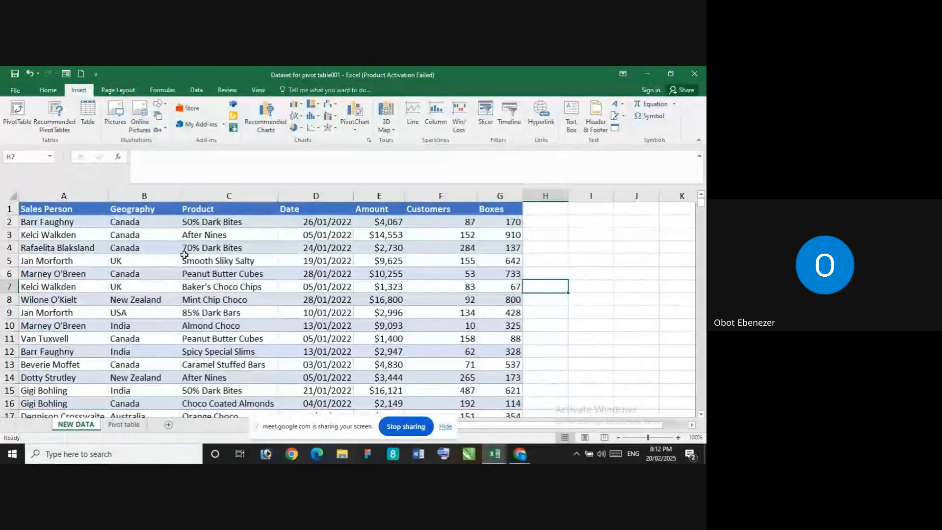
left_click(619, 256)
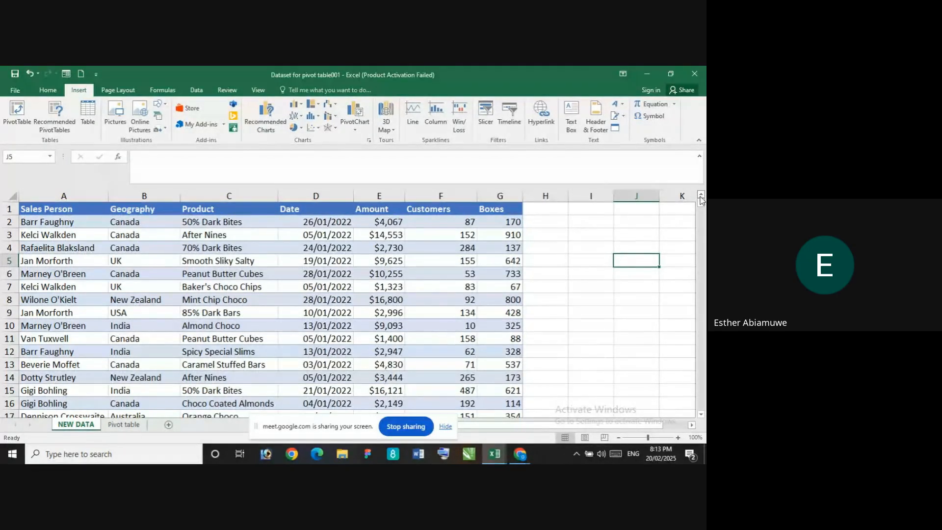
mouse_move(702, 199)
left_mouse_down()
mouse_move(701, 255)
mouse_move(701, 201)
left_mouse_up()
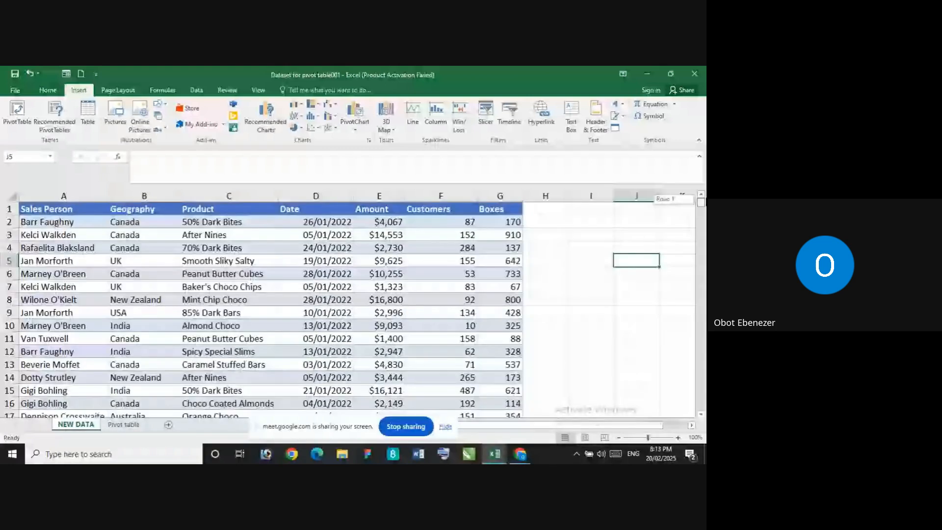
scroll(49, 320, "down", 2)
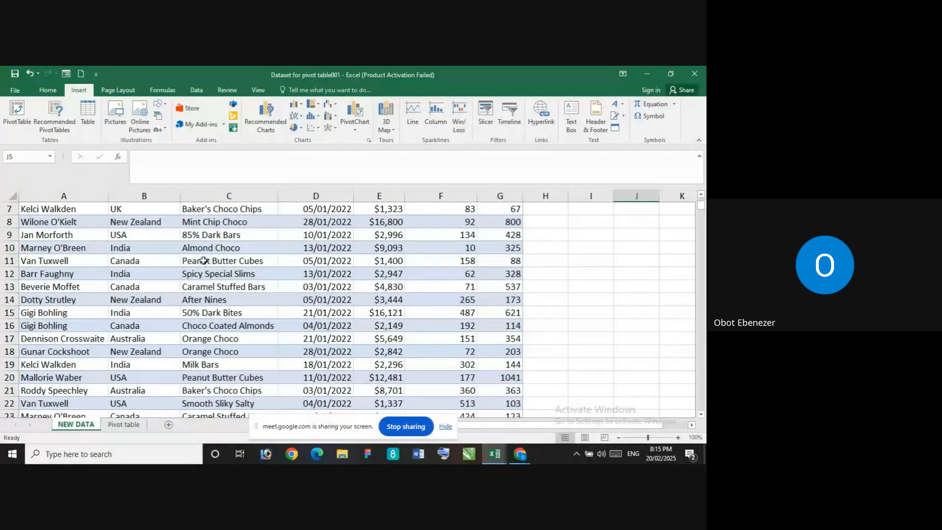
scroll(231, 275, "up", 2)
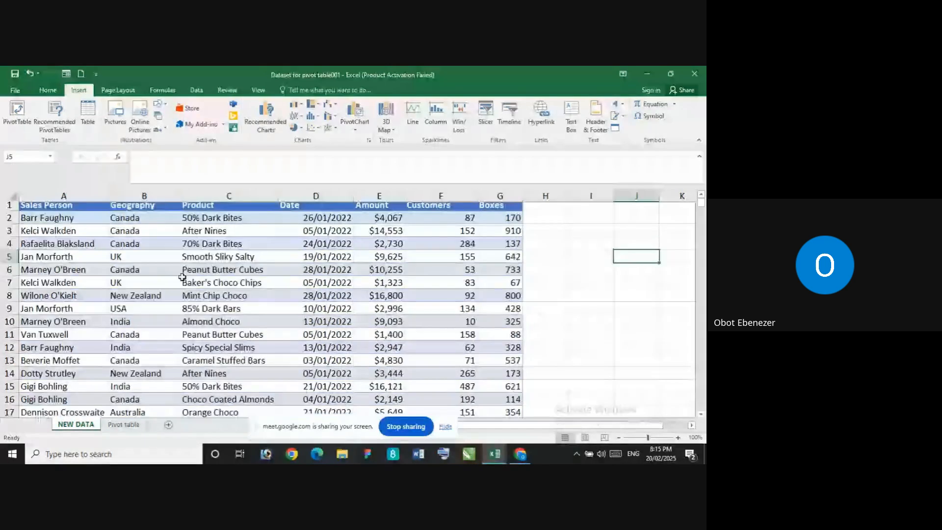
scroll(184, 280, "down", 4)
scroll(183, 280, "down", 1)
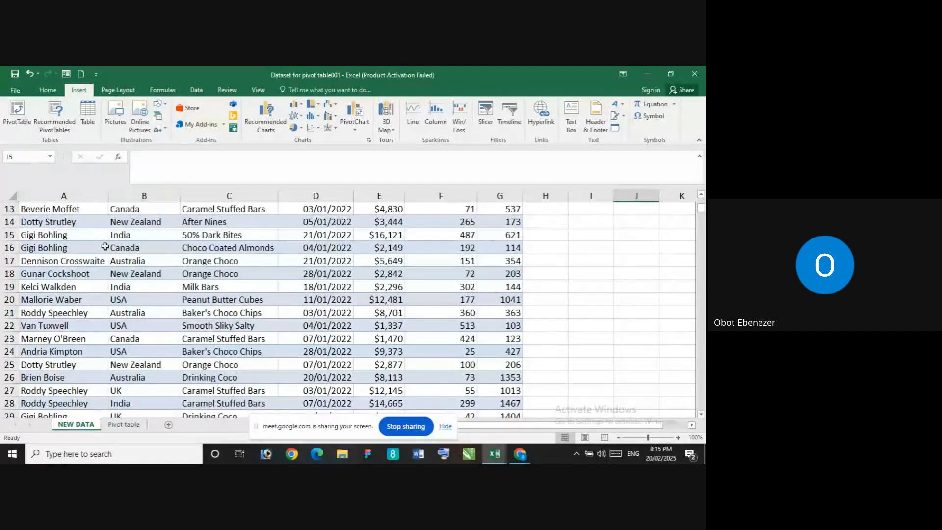
scroll(210, 300, "down", 1)
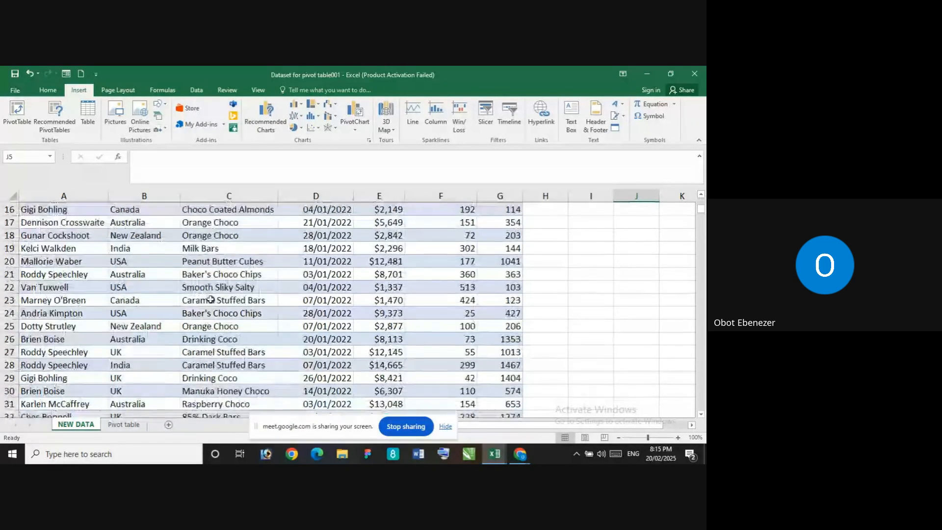
scroll(206, 292, "up", 1)
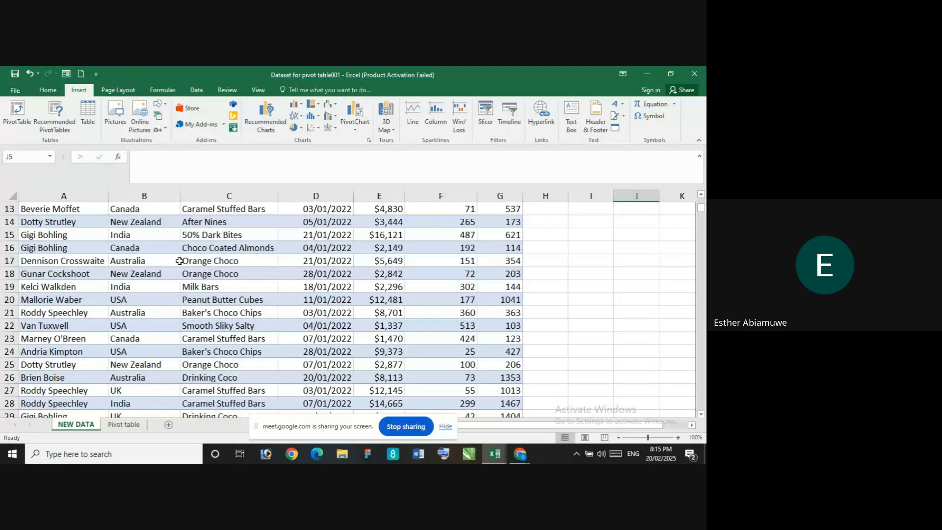
scroll(140, 279, "up", 2)
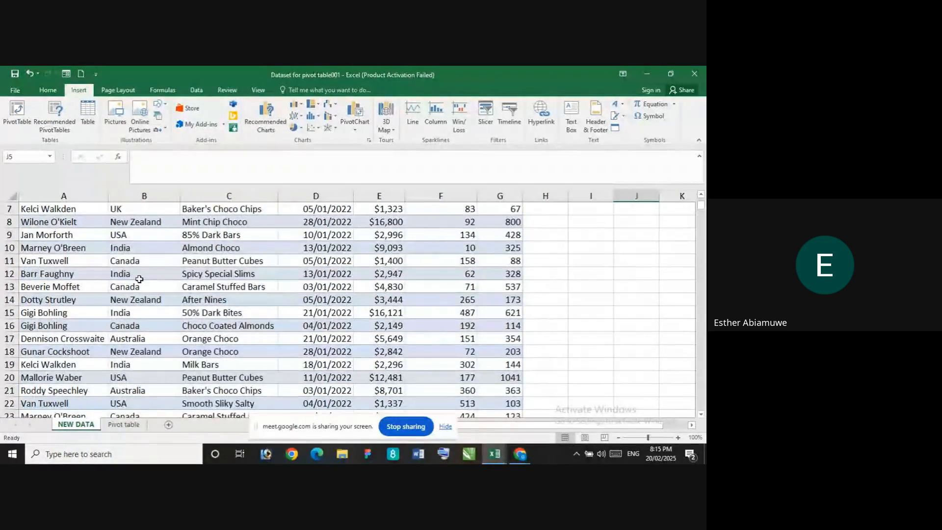
scroll(139, 279, "up", 2)
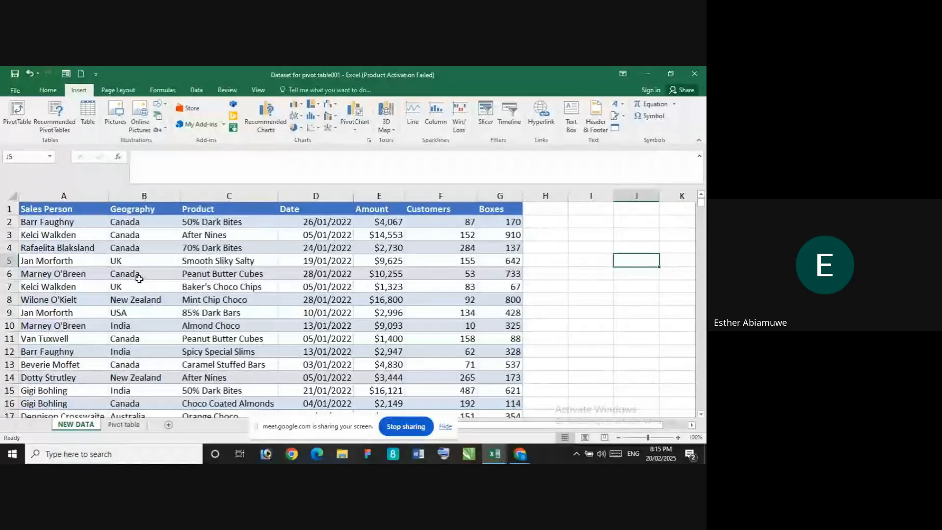
scroll(123, 278, "down", 5)
scroll(120, 278, "down", 4)
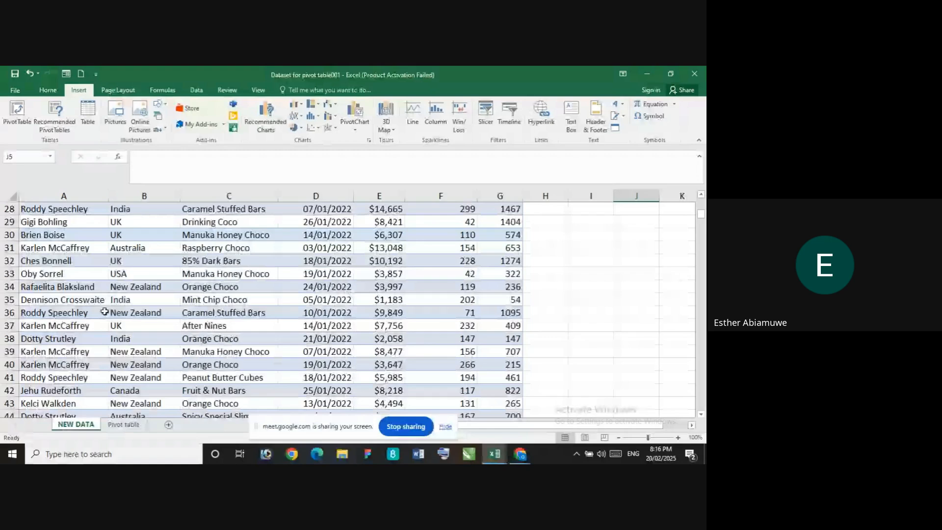
scroll(104, 311, "down", 2)
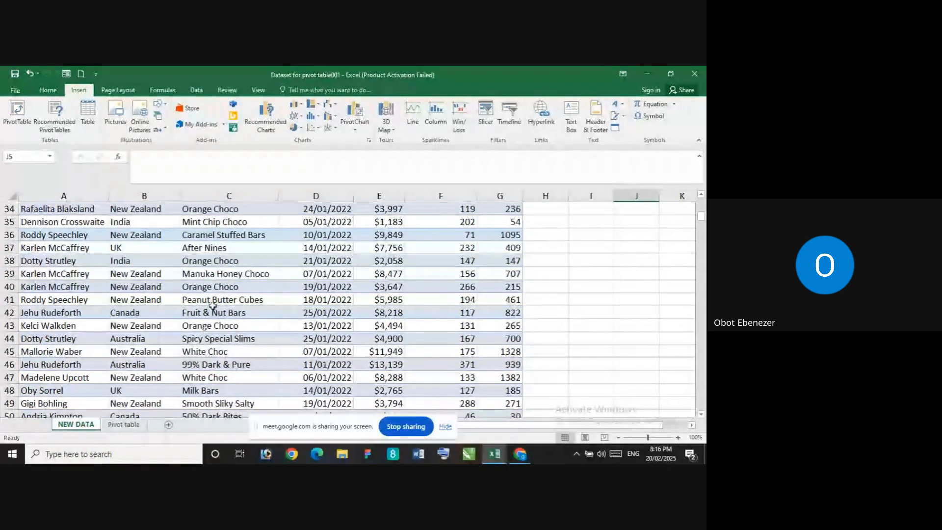
scroll(211, 314, "down", 4)
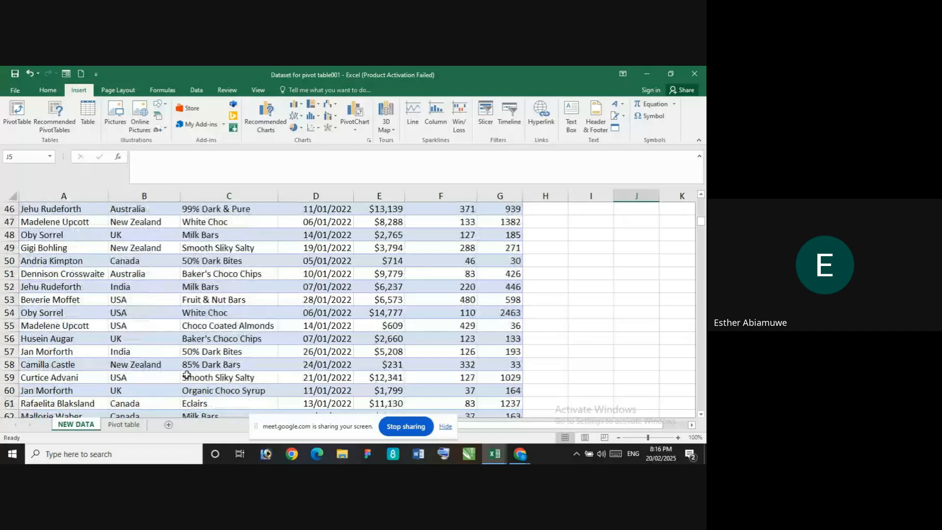
scroll(187, 375, "down", 4)
scroll(135, 311, "up", 2)
scroll(129, 277, "up", 2)
scroll(123, 275, "up", 1)
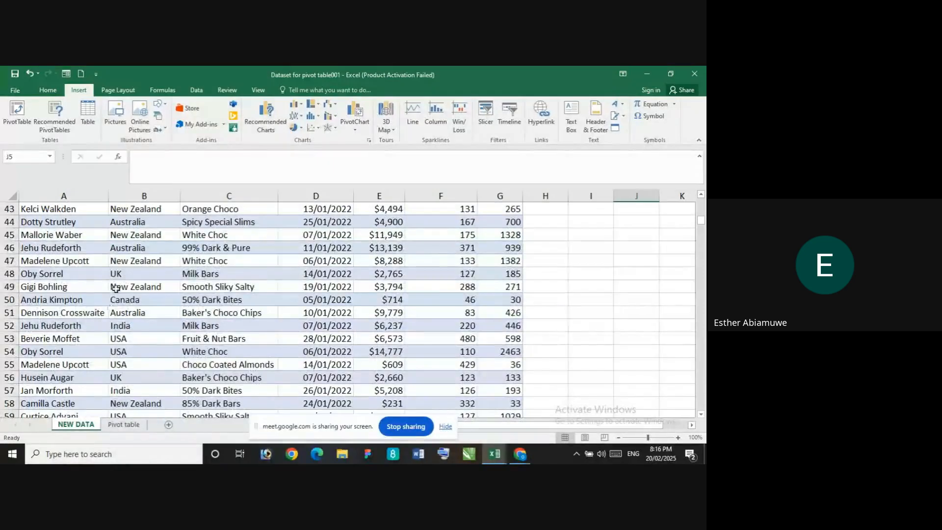
scroll(115, 288, "up", 2)
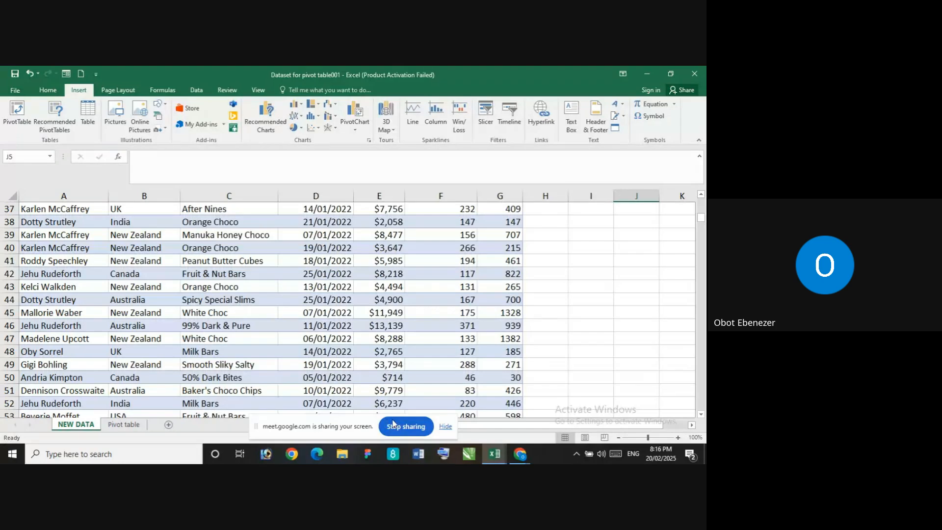
left_click(408, 427)
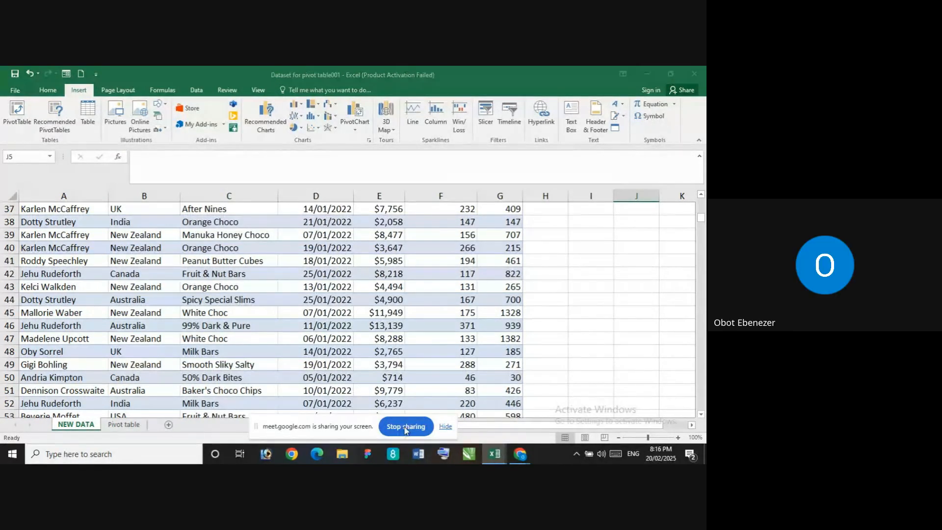
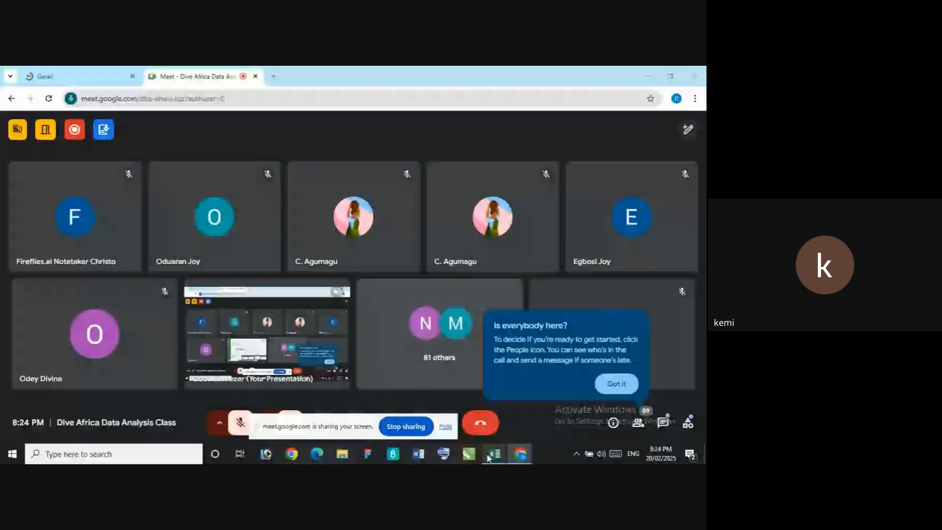
Switch to the Dataset for pivot table001 workbook in Excel and review the Sales Person column's header and first records on the NEW DATA sheet
mouse_move(497, 456)
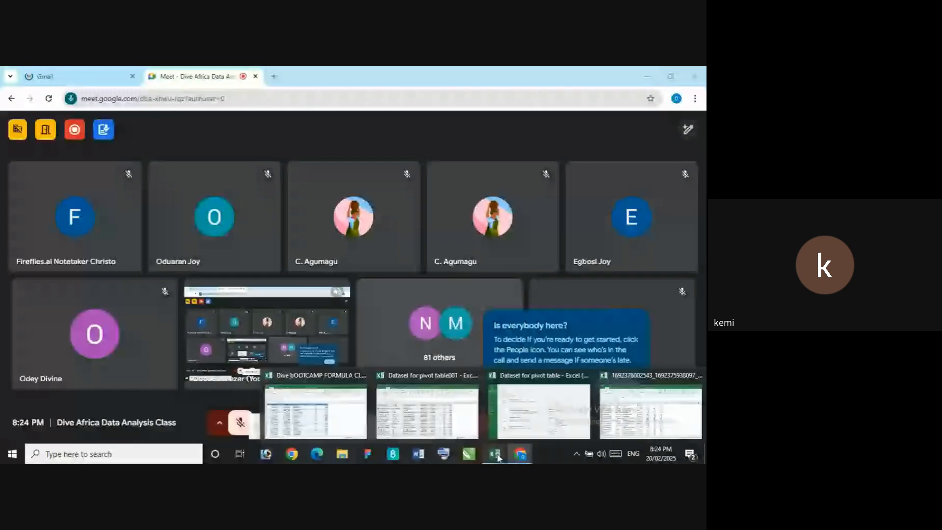
left_click(441, 412)
scroll(491, 266, "up", 5)
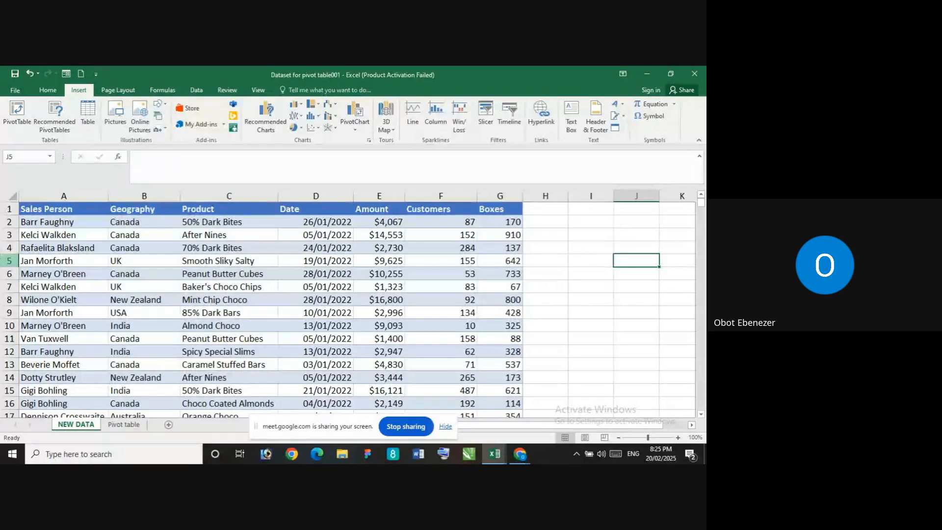
left_click(96, 224)
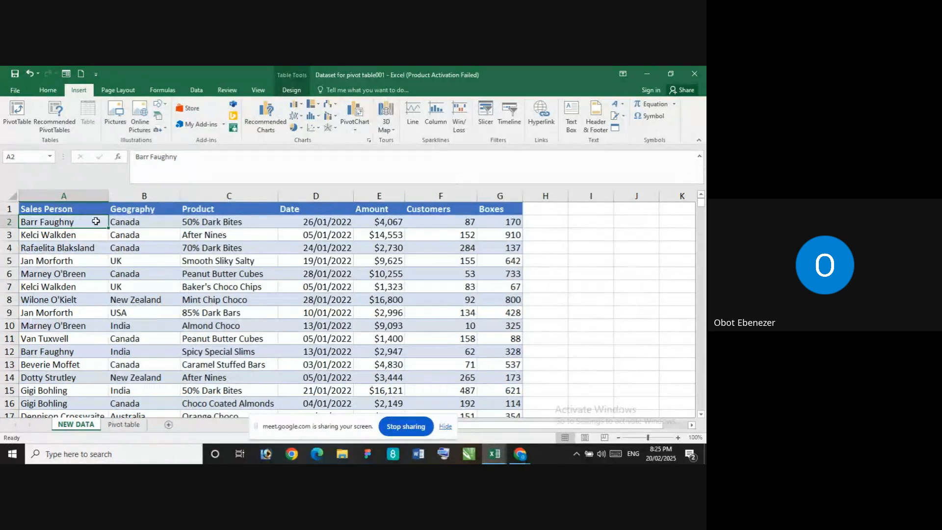
left_click(139, 235)
left_click(80, 223)
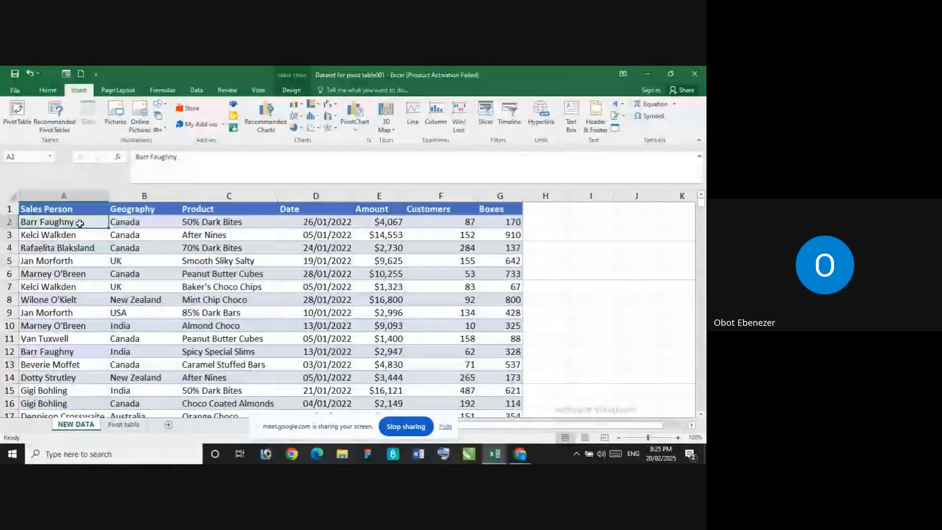
left_click(70, 210)
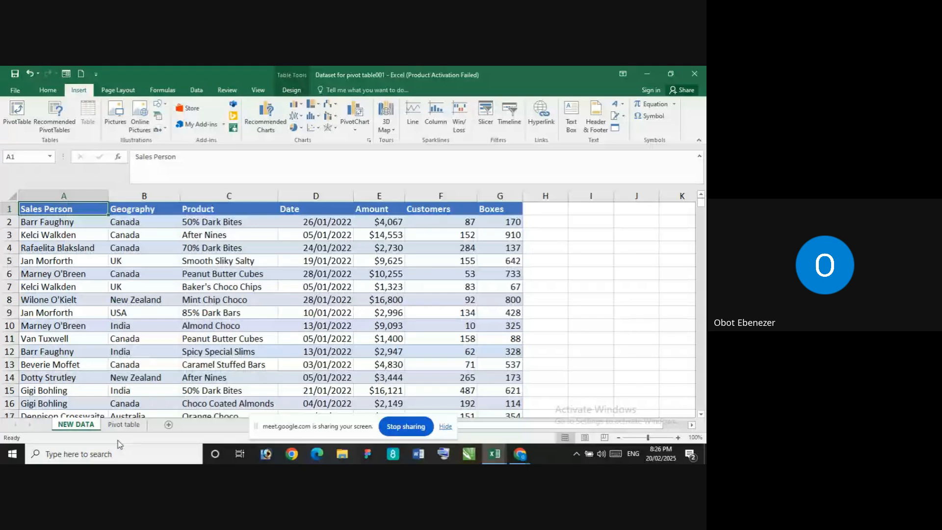
Check the summary figures on the Pivot table sheet and return to the NEW DATA sheet
left_click(124, 425)
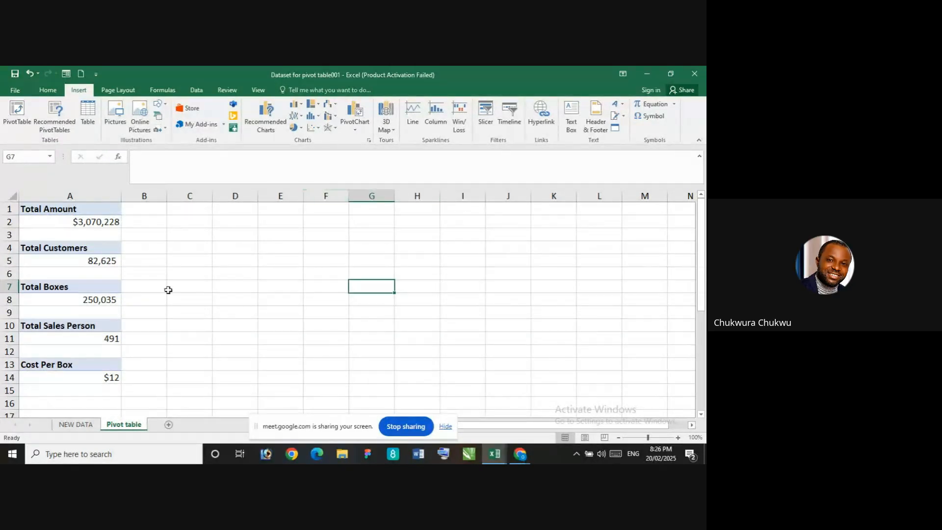
left_click(273, 301)
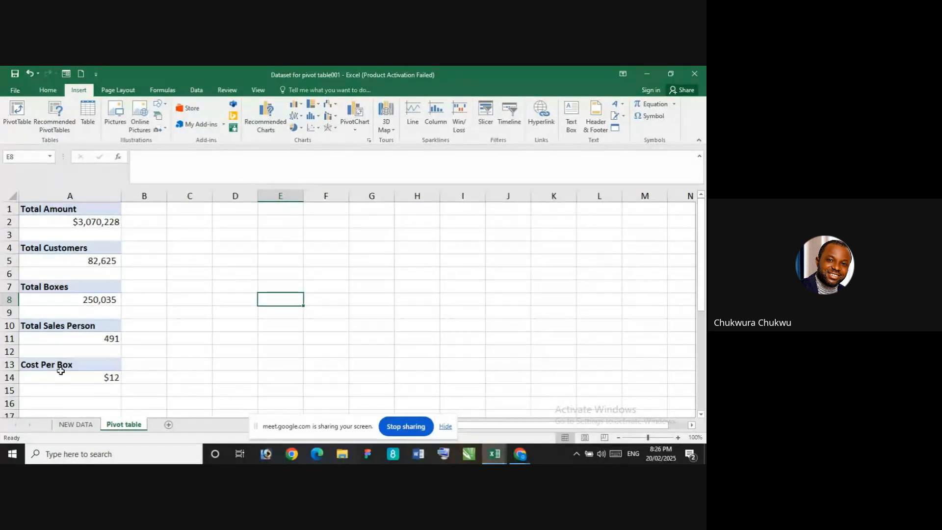
left_click(72, 424)
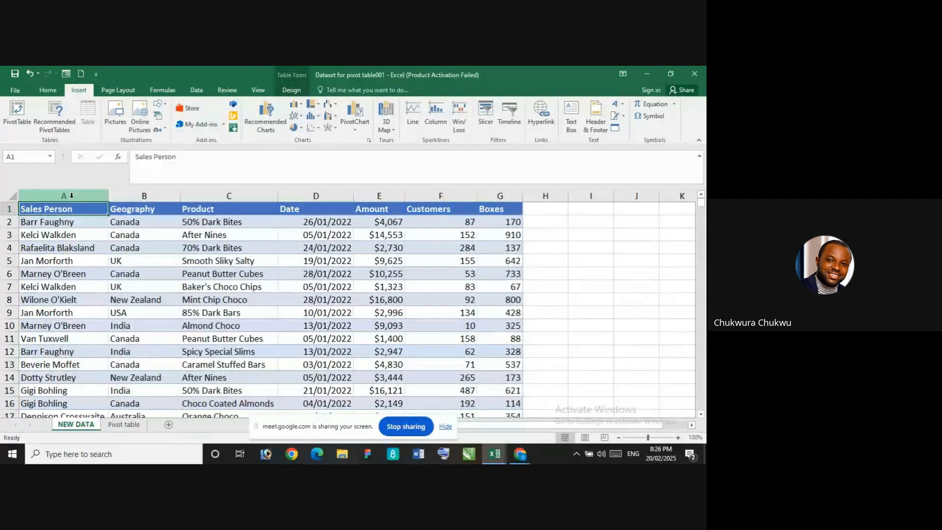
Turn on filtering for the header row of the sales table on the NEW DATA sheet
left_click(95, 198)
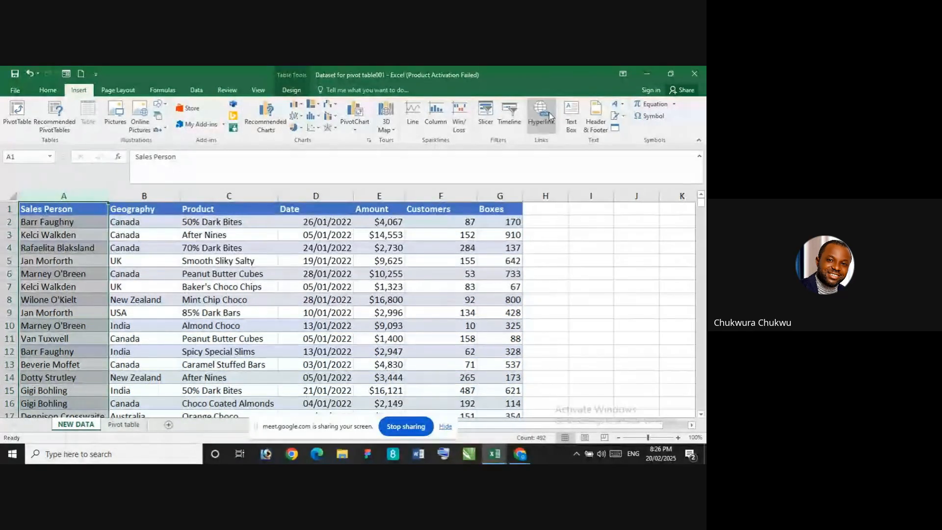
left_click(48, 90)
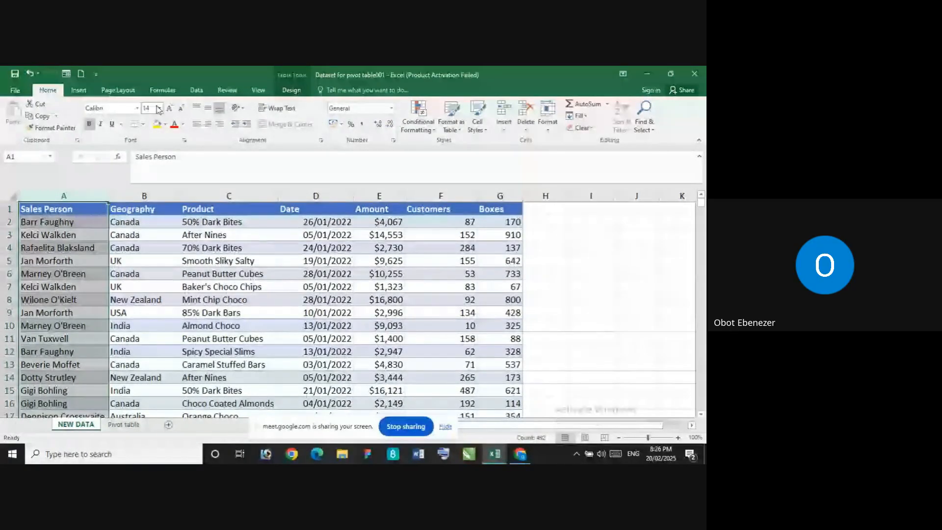
left_click(205, 93)
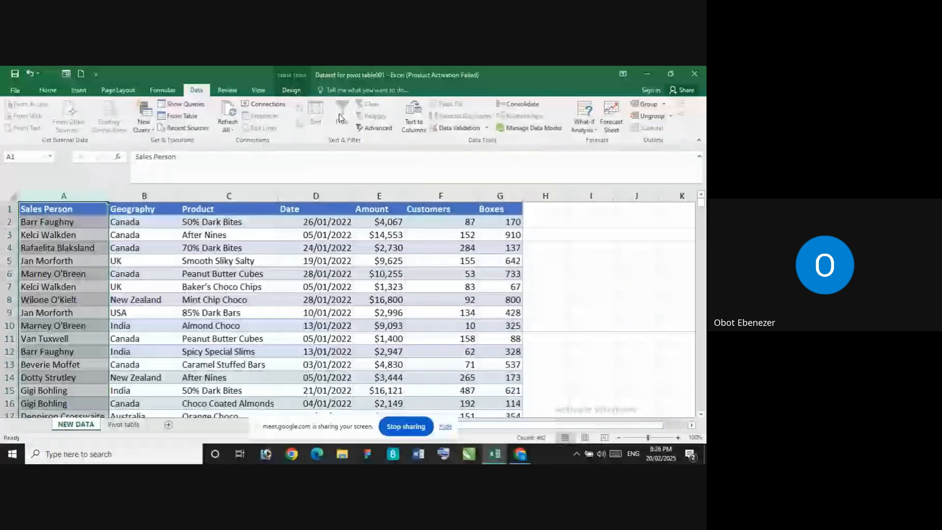
left_click(76, 214)
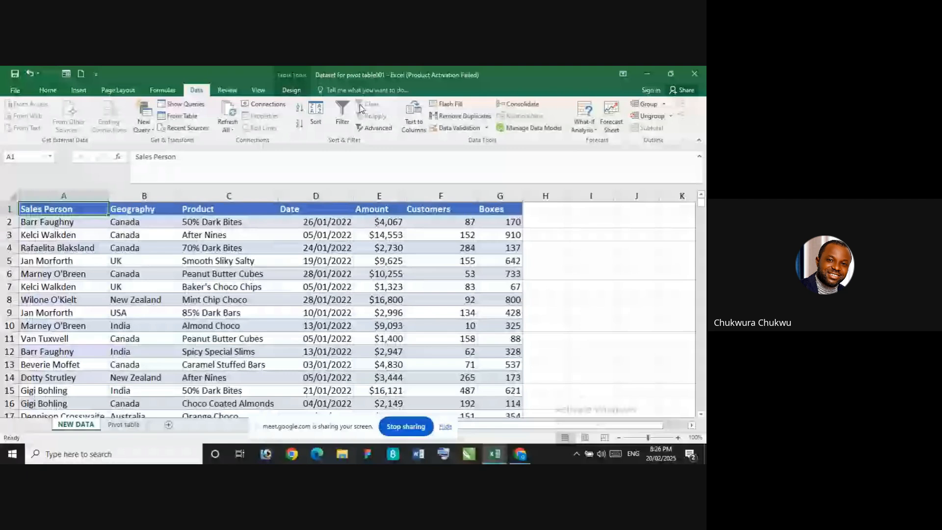
left_click(342, 116)
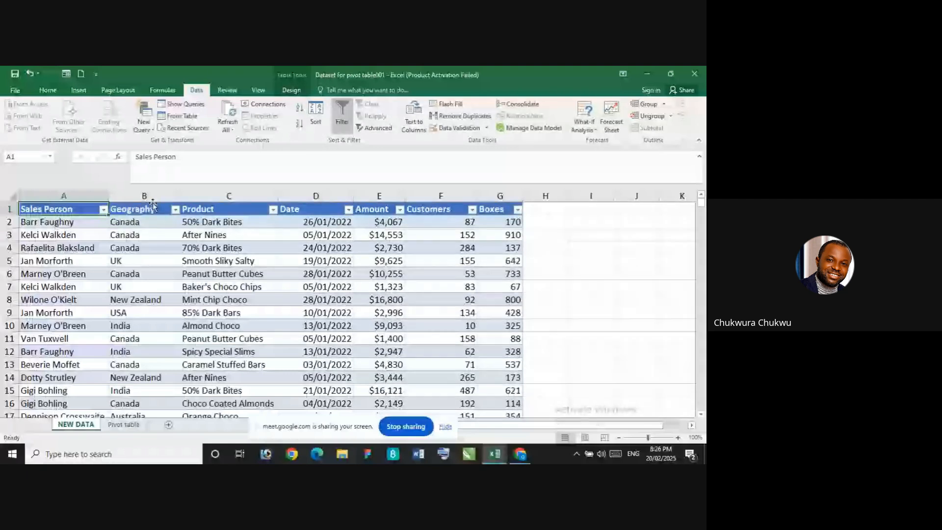
Filter the Sales Person column to only the first sales person listed alphabetically and look through the matching records
left_click(103, 210)
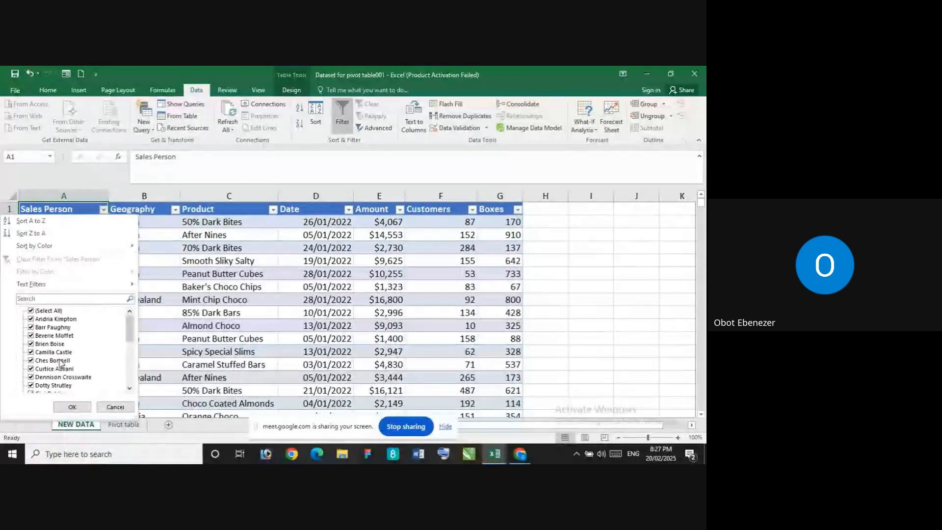
left_click_drag(127, 326, 131, 294)
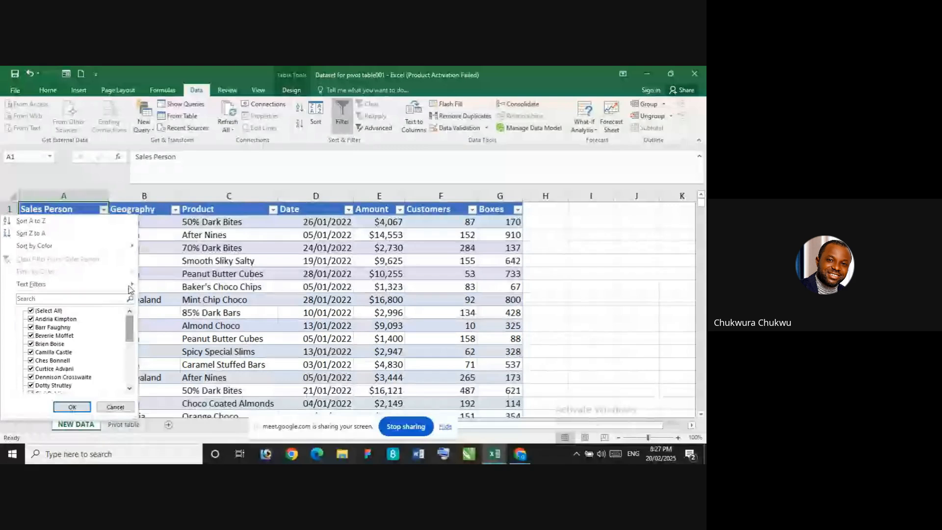
left_click(31, 311)
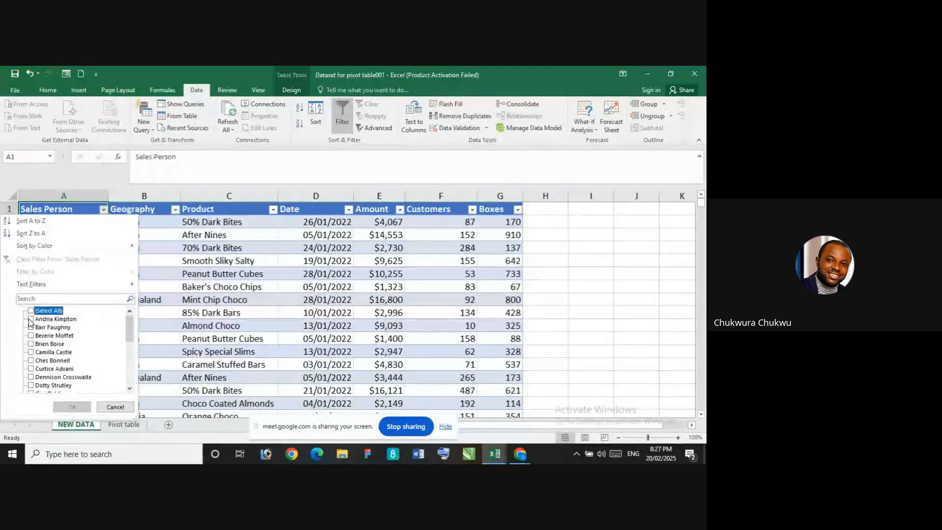
left_click(30, 320)
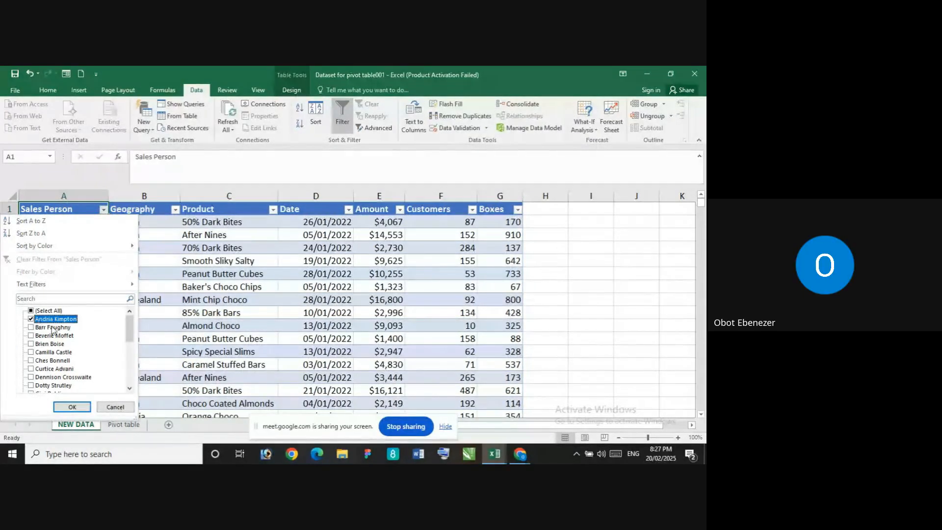
left_click(72, 407)
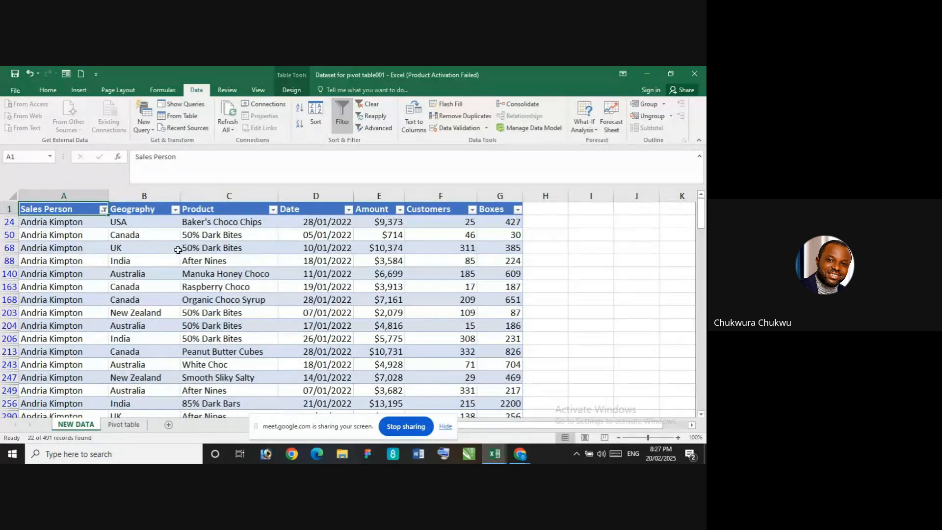
scroll(147, 296, "down", 2)
scroll(146, 301, "down", 1)
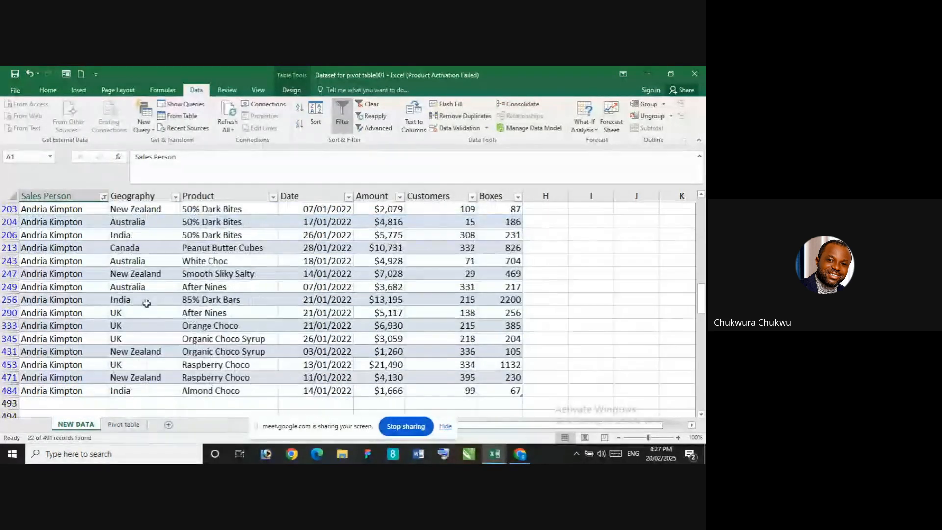
scroll(146, 299, "up", 3)
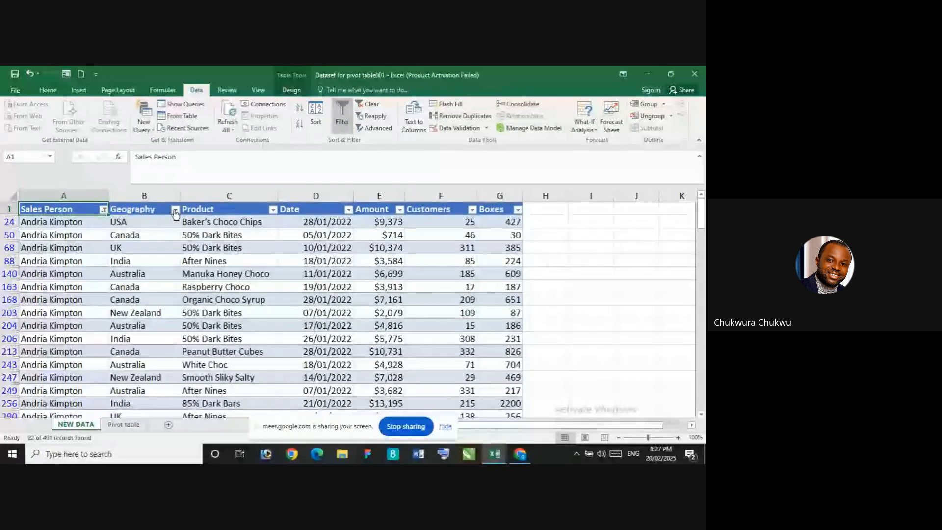
Filter the Geography column to Canada only, and switch to the Google Meet call in Chrome
left_click(175, 210)
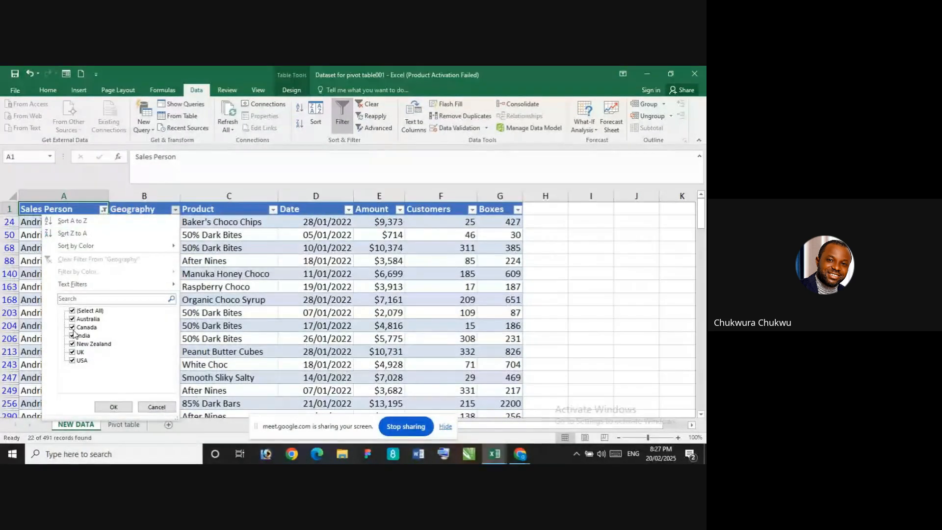
left_click(73, 311)
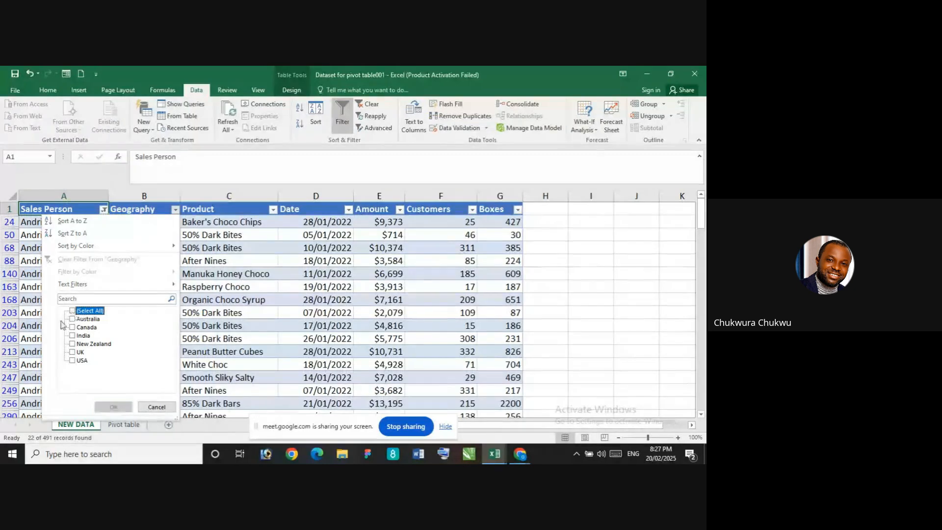
left_click(72, 328)
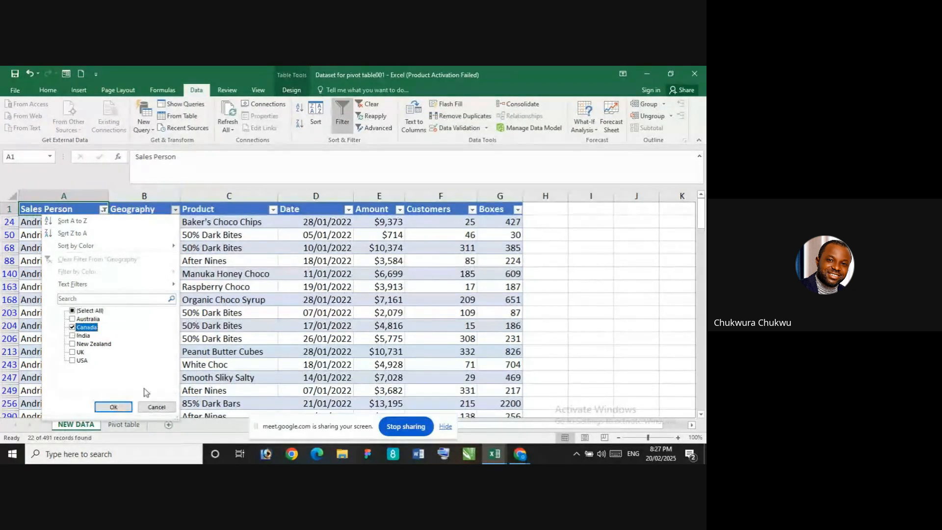
left_click(113, 408)
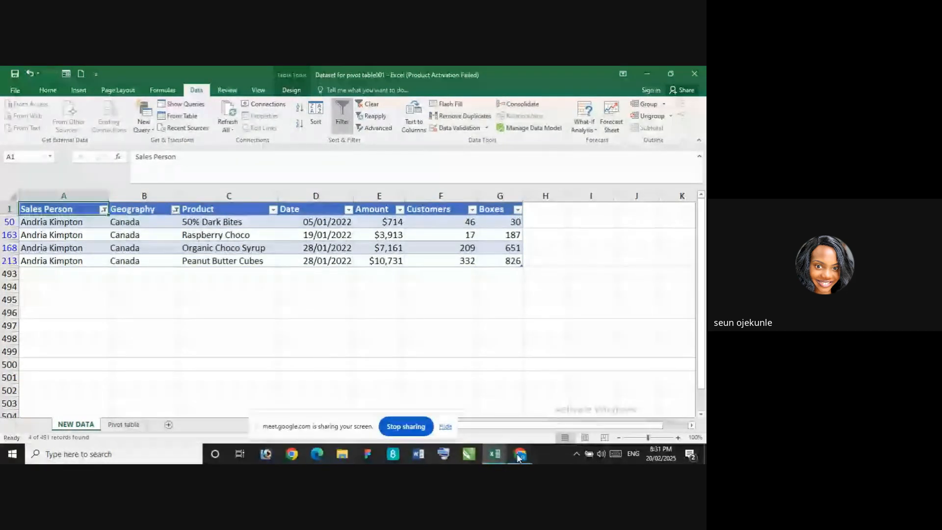
mouse_move(519, 458)
left_click(463, 407)
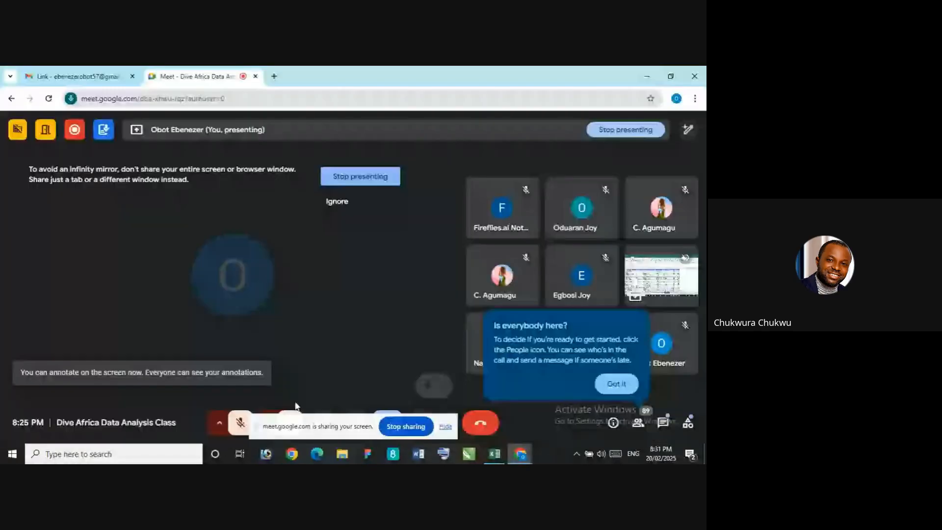
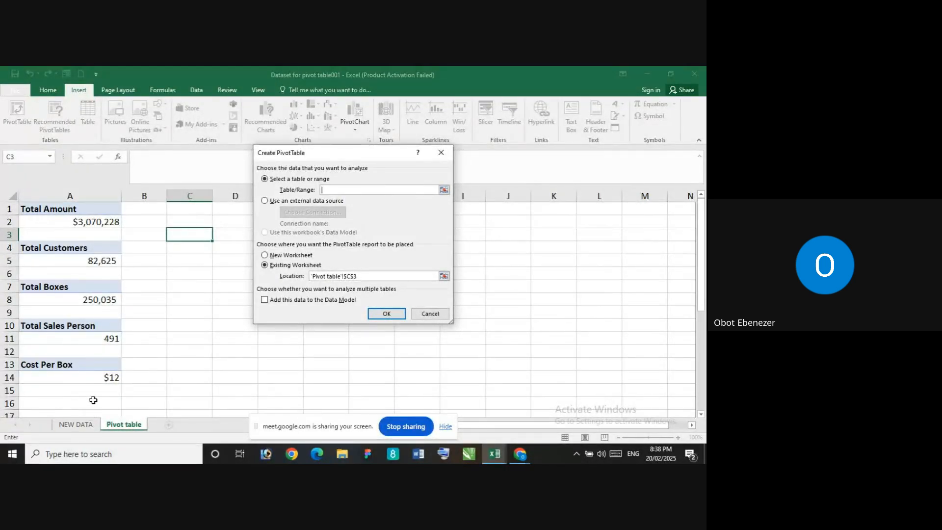
Create a PivotTable from the whole sales table on the NEW DATA sheet, placed at cell C3 of the Pivot table sheet
left_click(75, 424)
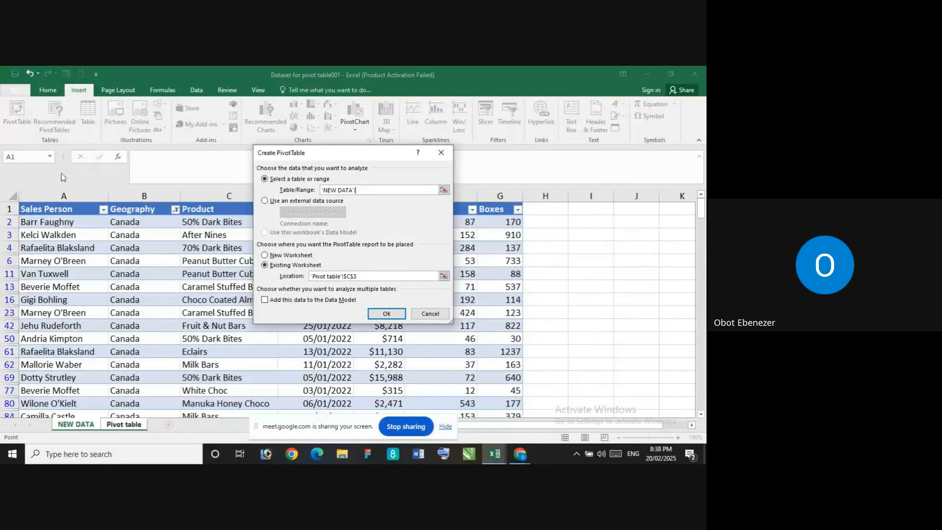
left_click(48, 203)
key("ctrl+shift+Right")
key("ctrl+shift+Down")
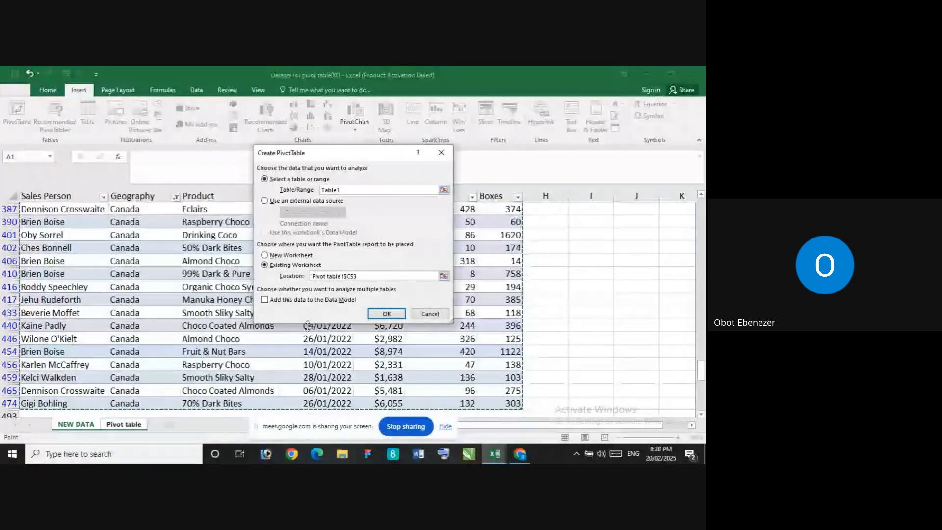
left_click(386, 315)
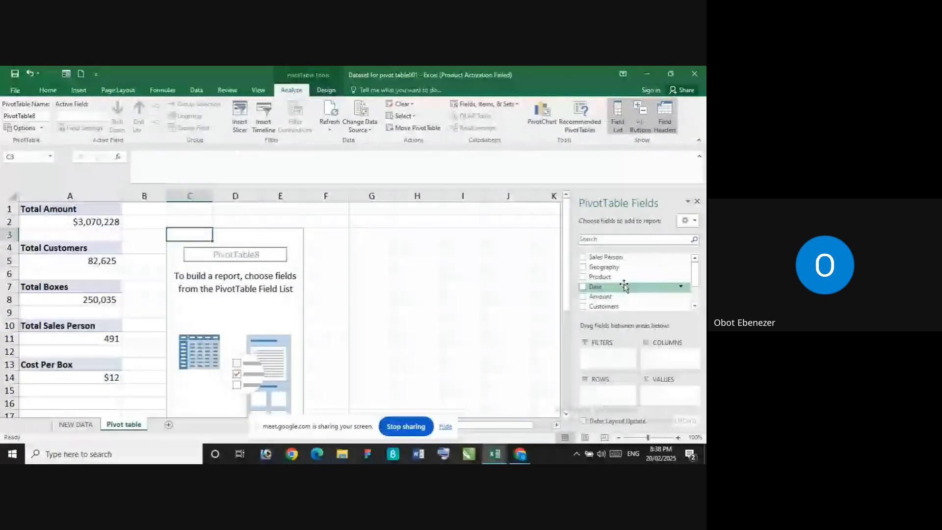
Add the Date field to the new PivotTable's rows and look over the list of dates
mouse_move(696, 275)
left_mouse_down()
mouse_move(698, 295)
mouse_move(699, 272)
left_mouse_up()
left_click_drag(633, 287, 599, 395)
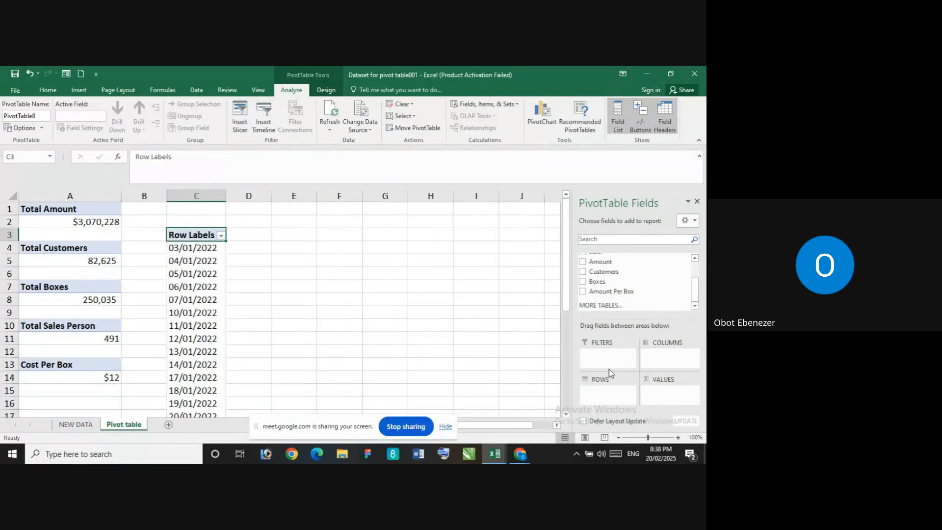
scroll(204, 273, "down", 5)
scroll(205, 275, "up", 5)
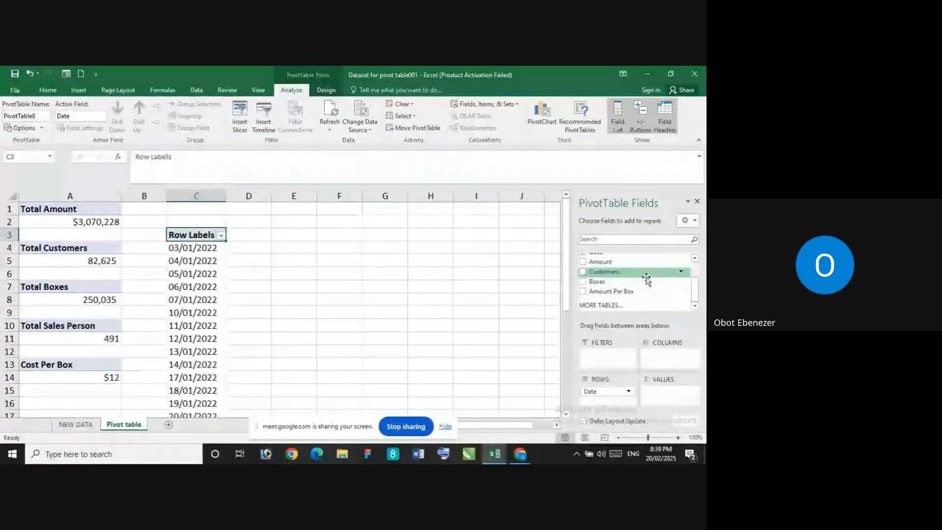
Add the Amount field to the PivotTable's values as a sum and look over the amounts per date
left_click_drag(696, 295, 694, 279)
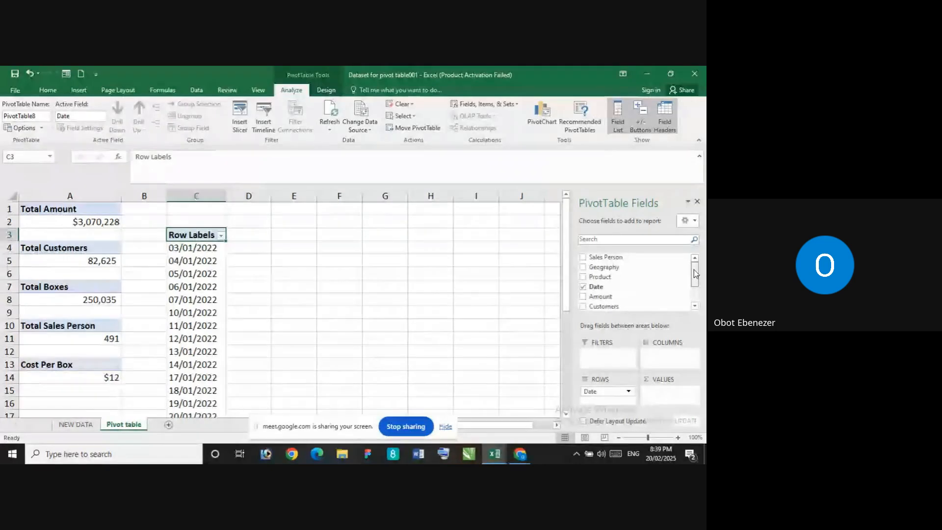
scroll(618, 280, "down", 3)
left_click_drag(617, 278, 662, 391)
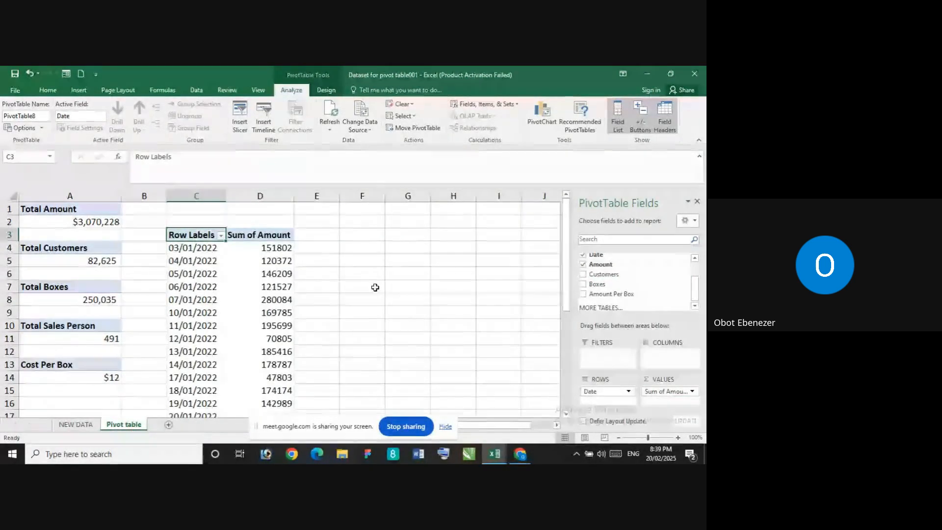
scroll(316, 275, "down", 5)
scroll(301, 275, "up", 5)
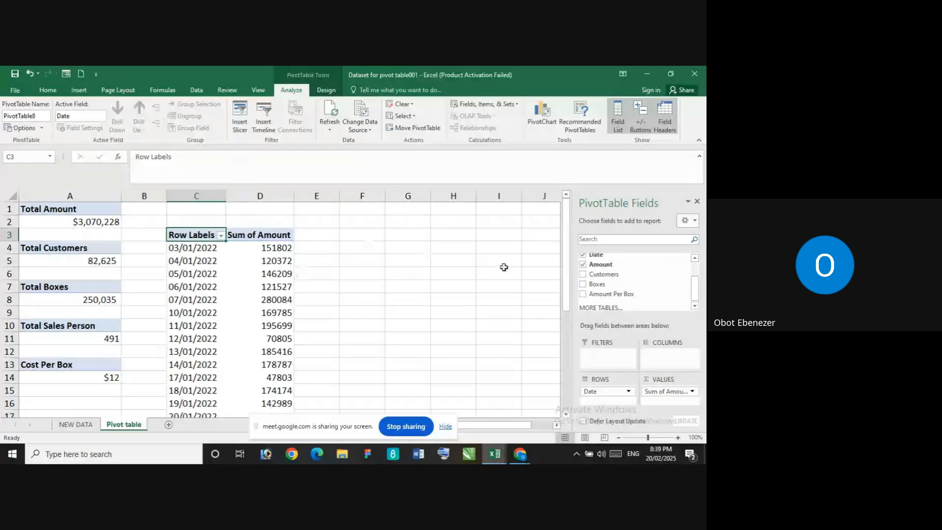
left_click(202, 247)
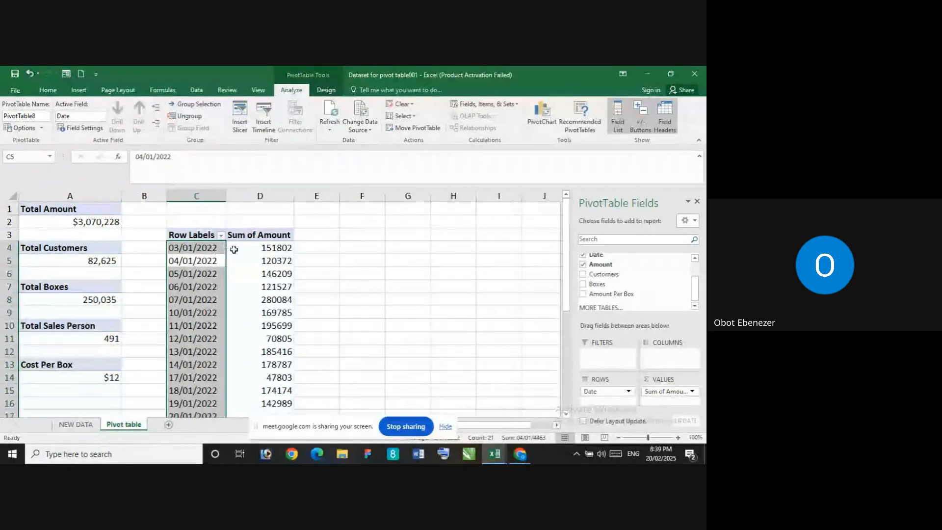
left_click(229, 246)
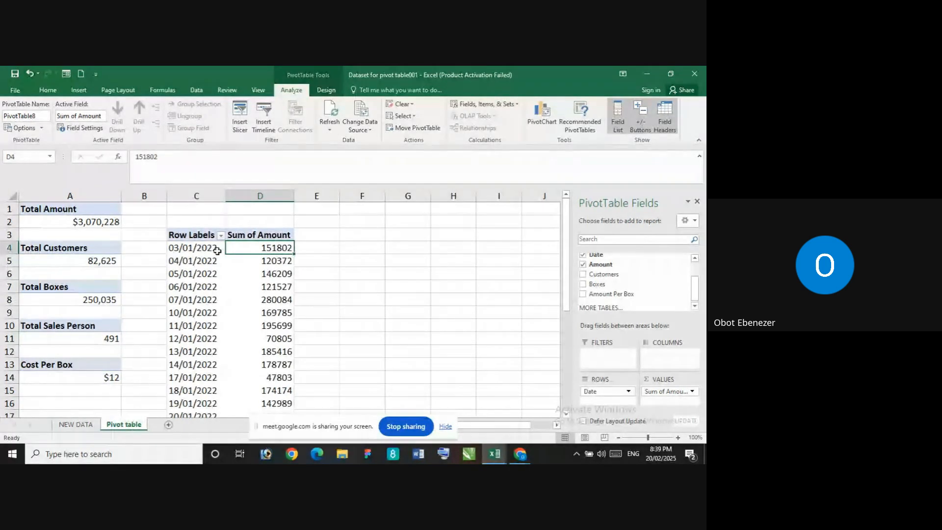
right_click(268, 245)
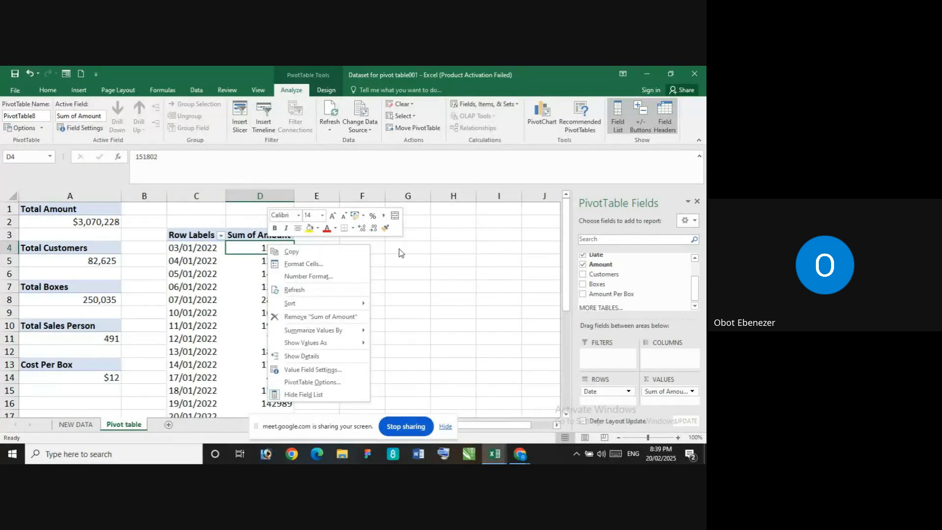
key("Escape")
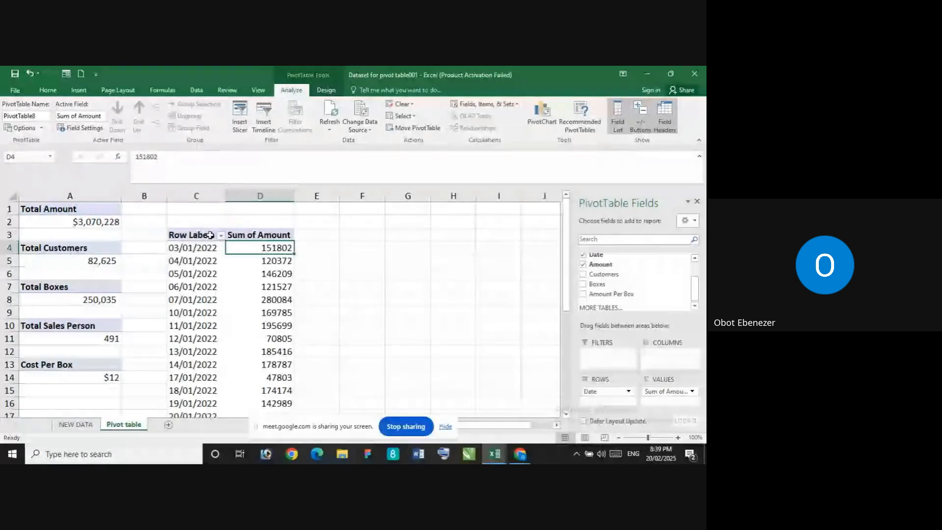
left_click(209, 235)
left_click(265, 248)
right_click(268, 247)
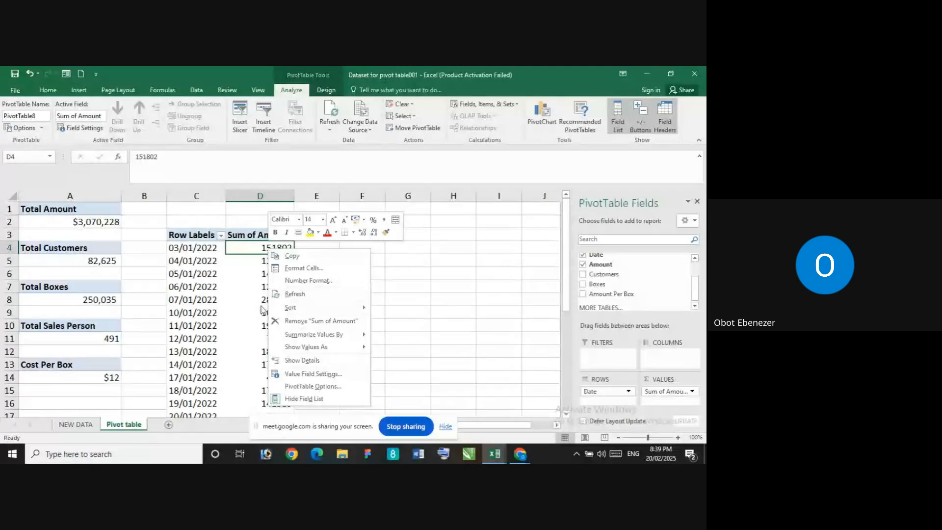
key("Escape")
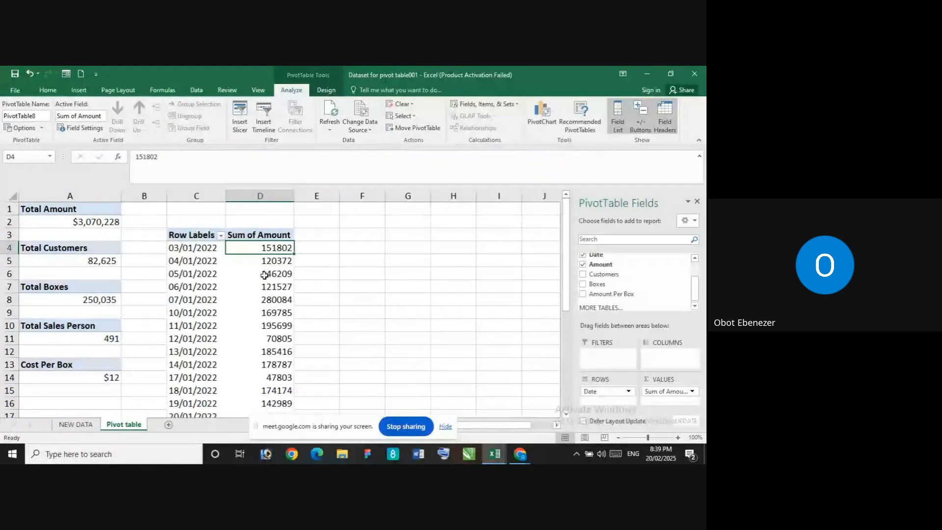
right_click(277, 250)
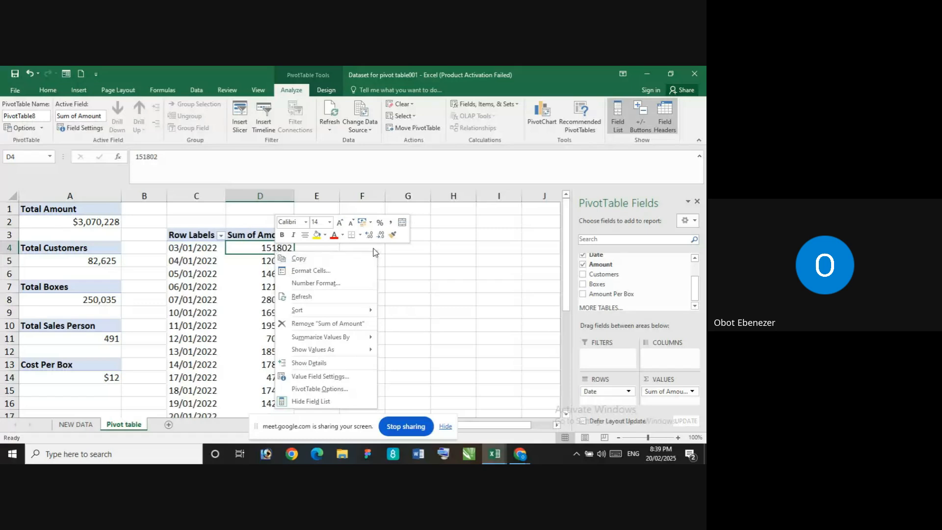
left_click(296, 259)
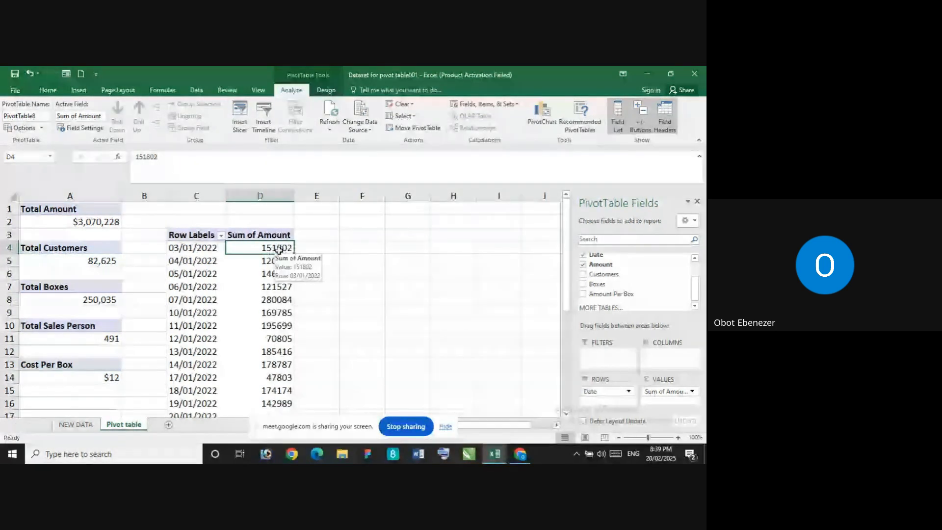
Sort the PivotTable's Sum of Amount column from largest to smallest and look over the reordered dates
right_click(281, 253)
mouse_move(319, 311)
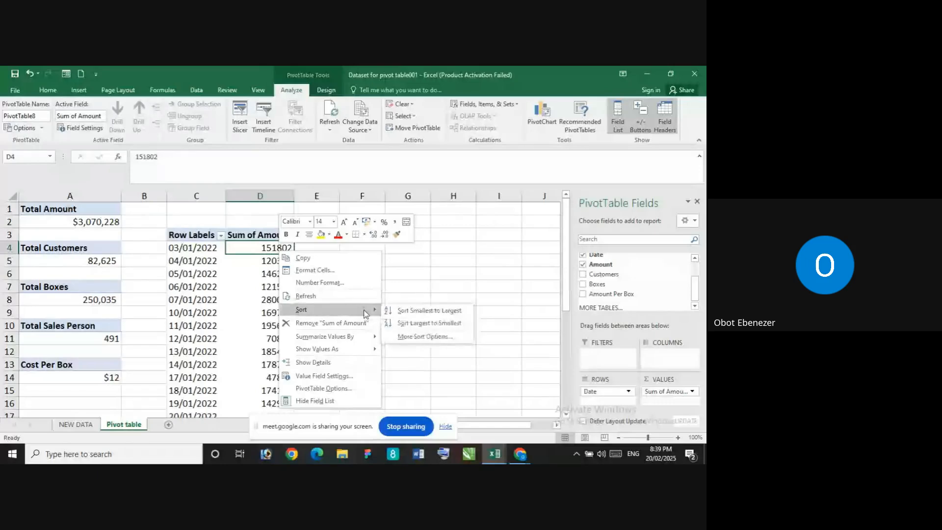
left_click(411, 324)
scroll(265, 263, "down", 5)
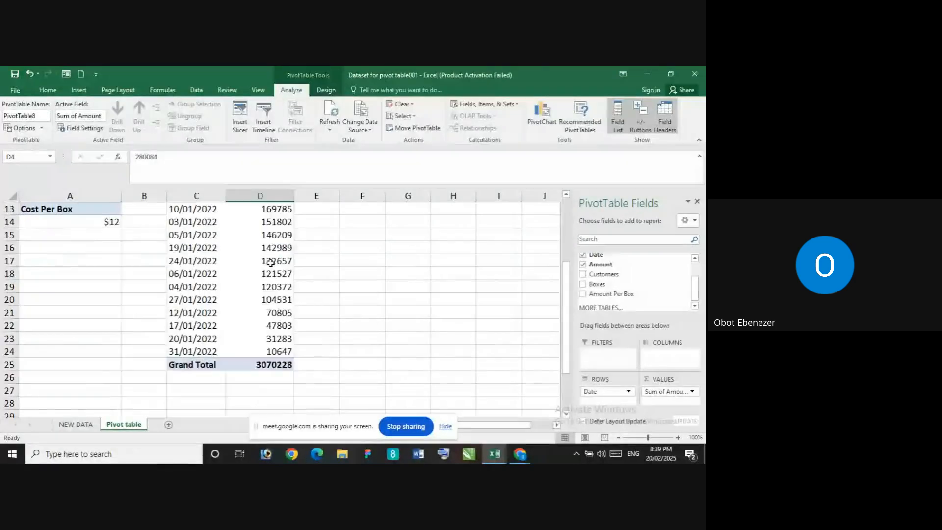
scroll(263, 263, "up", 5)
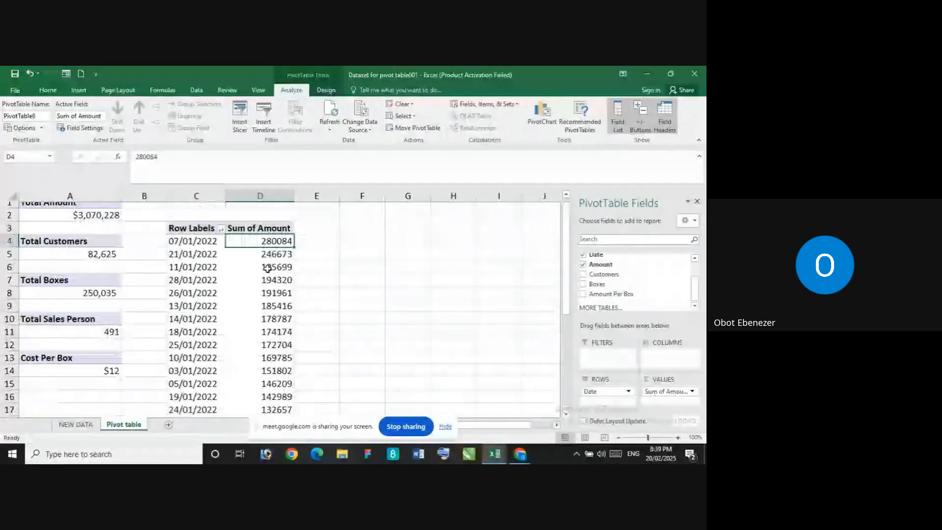
left_click(212, 236)
right_click(216, 238)
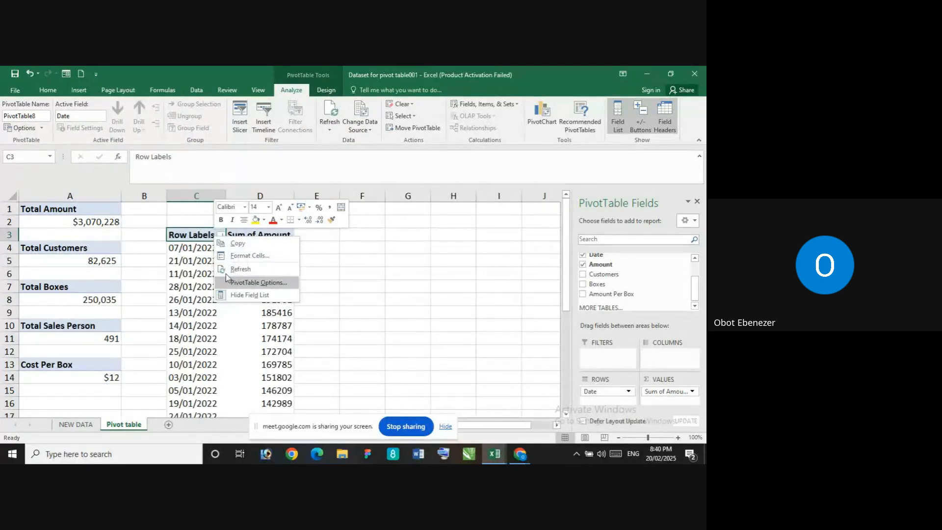
left_click(201, 234)
left_click(221, 237)
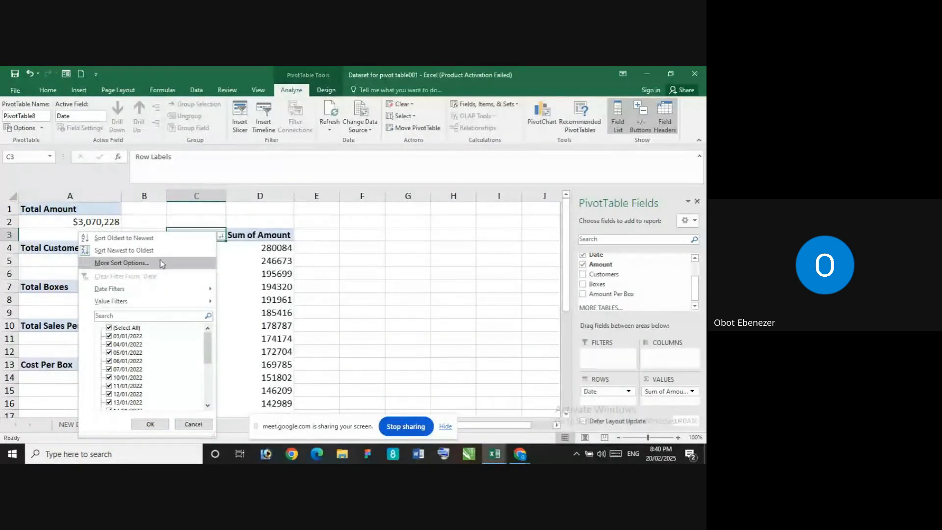
left_click(143, 264)
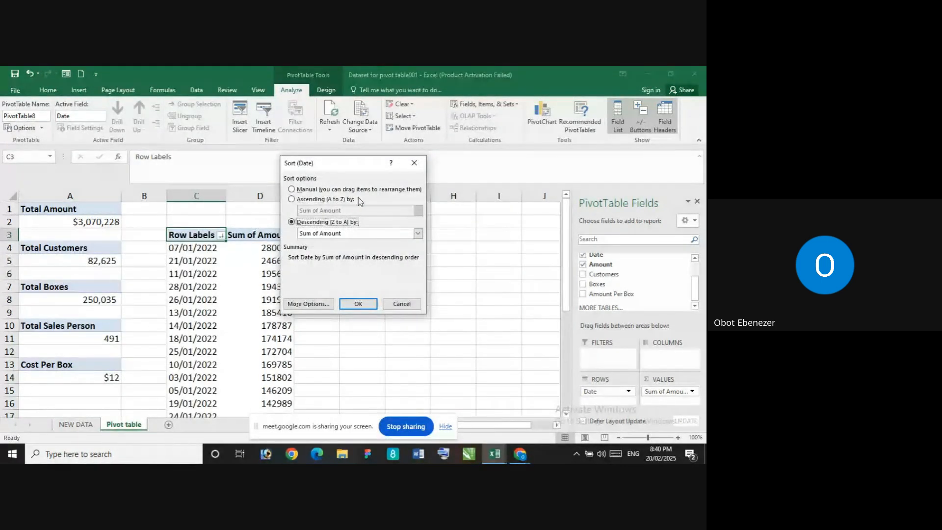
left_click(414, 163)
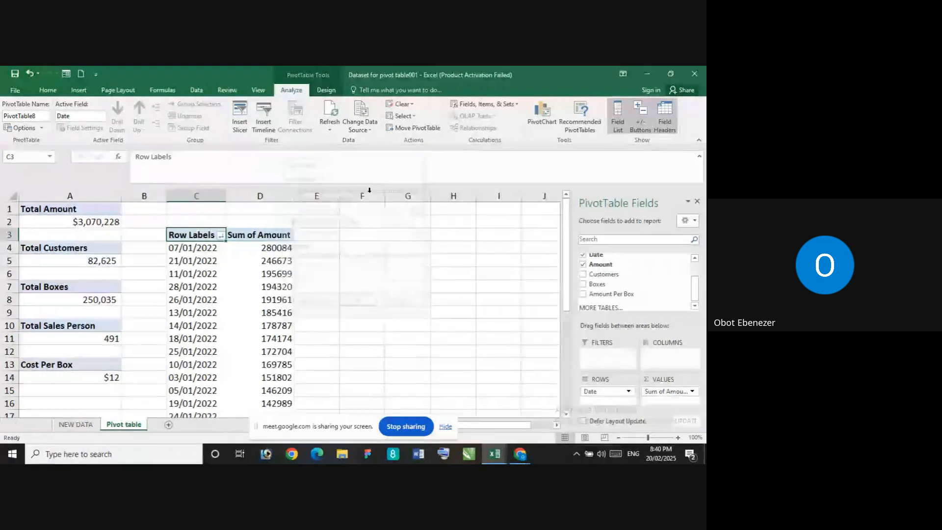
left_click(221, 236)
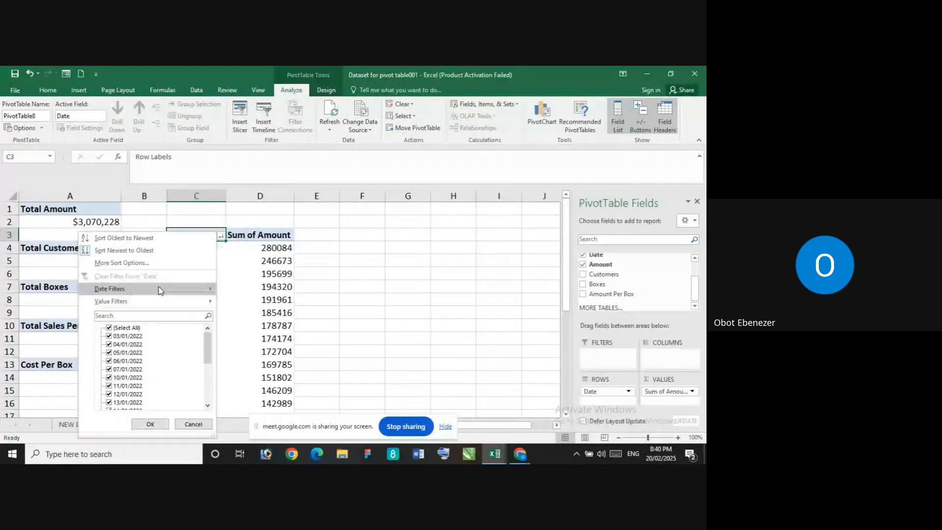
mouse_move(152, 309)
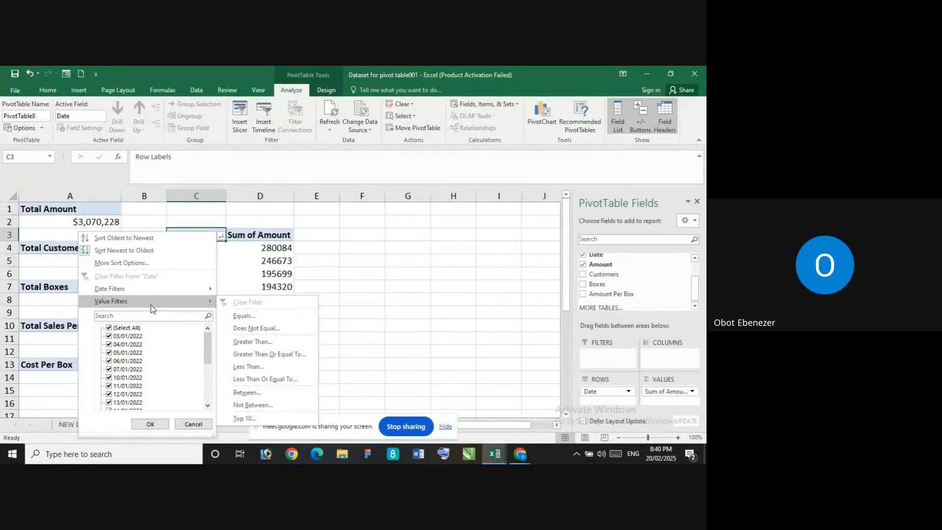
left_click(395, 299)
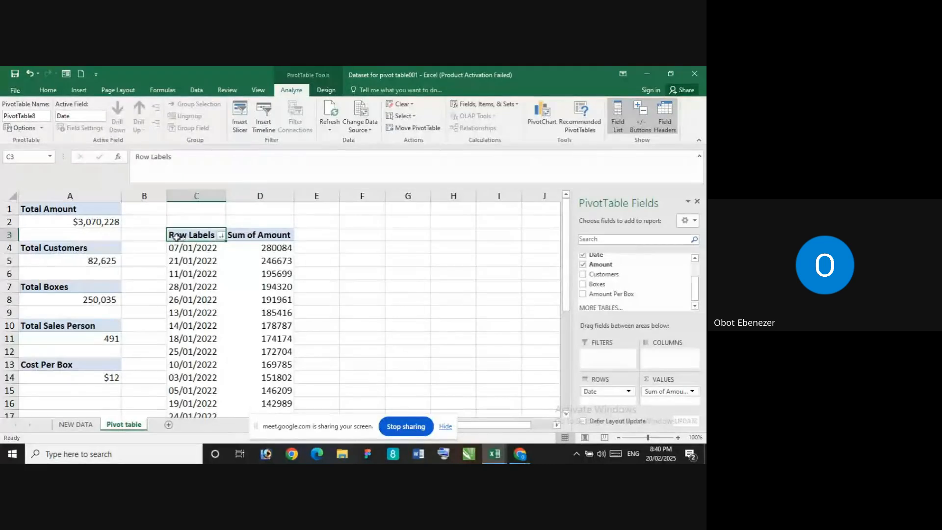
Rename the Row Labels header in cell C3 to Date
left_click(174, 154)
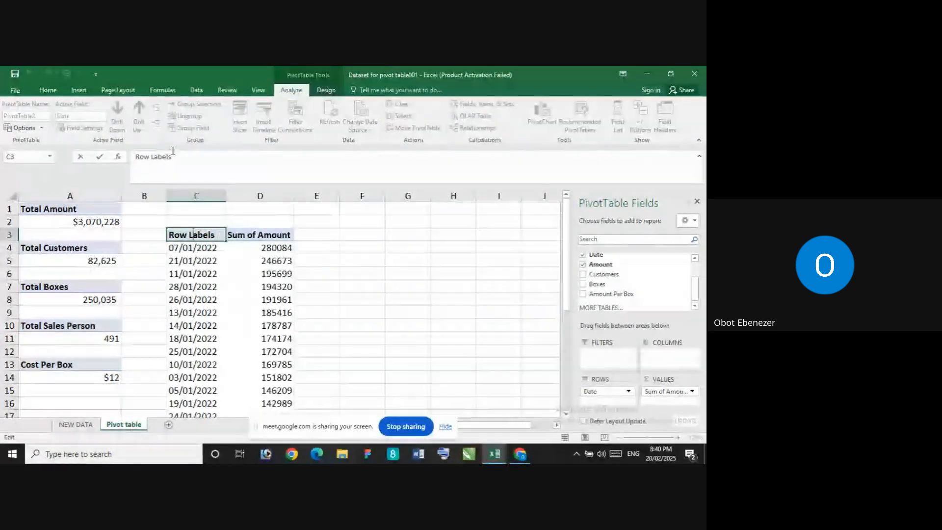
key("BackSpace")
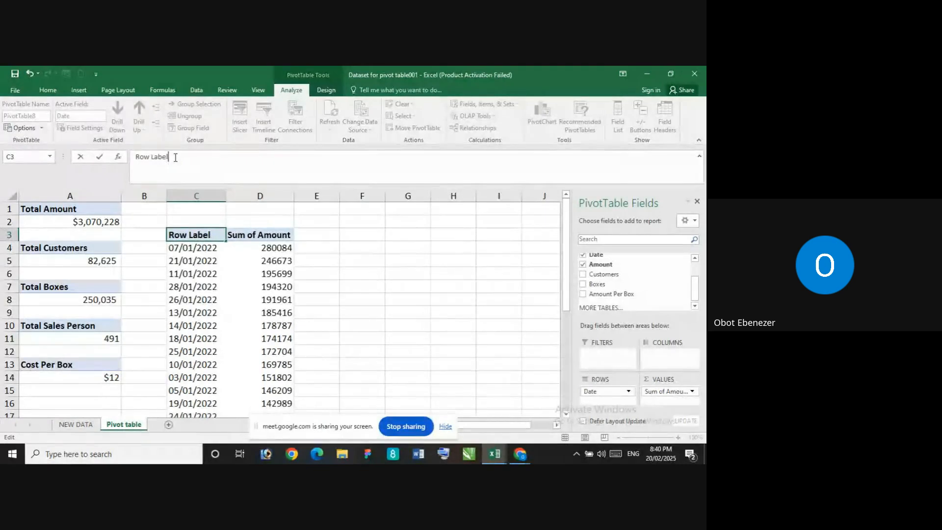
key("BackSpace")
key("BackSpace")
key("BackSpace")
key("BackSpace")
key("BackSpace")
type("Datew")
key("Return")
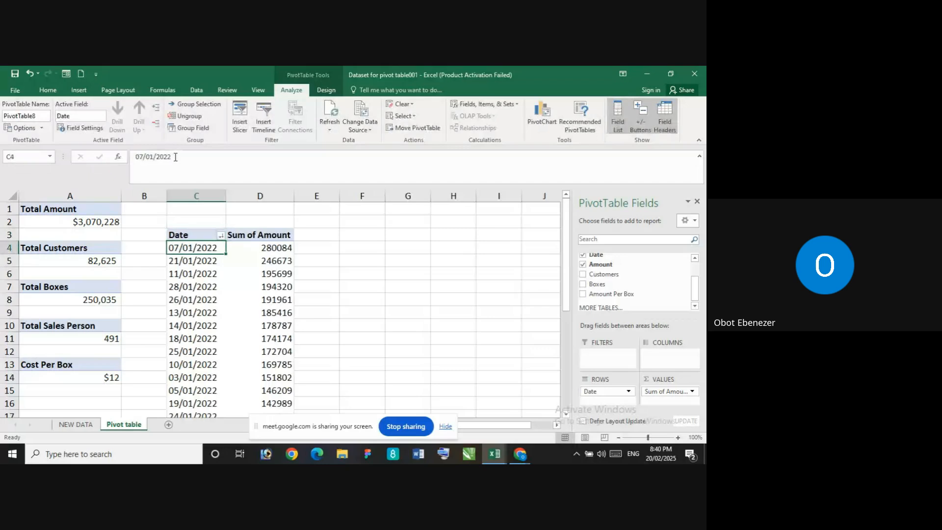
Filter the PivotTable's dates to the top 10 items by Sum of Amount
left_click(221, 235)
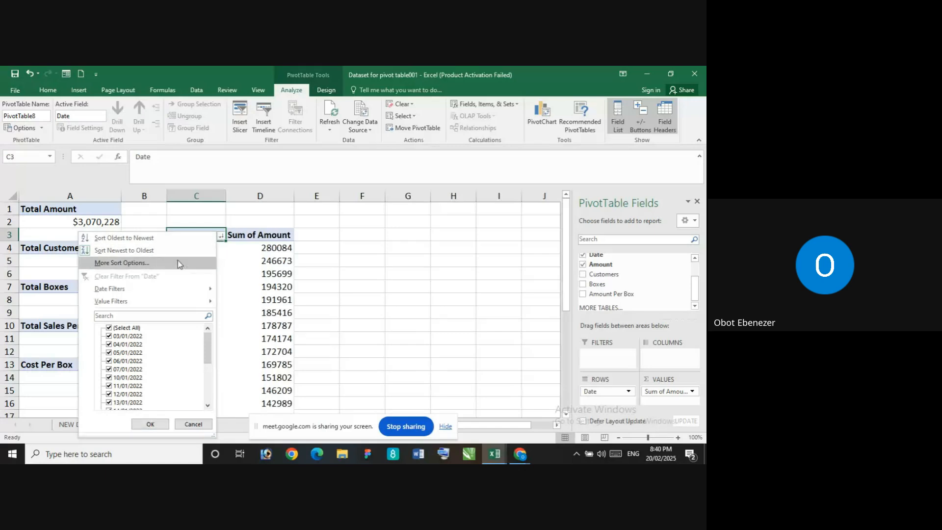
mouse_move(142, 302)
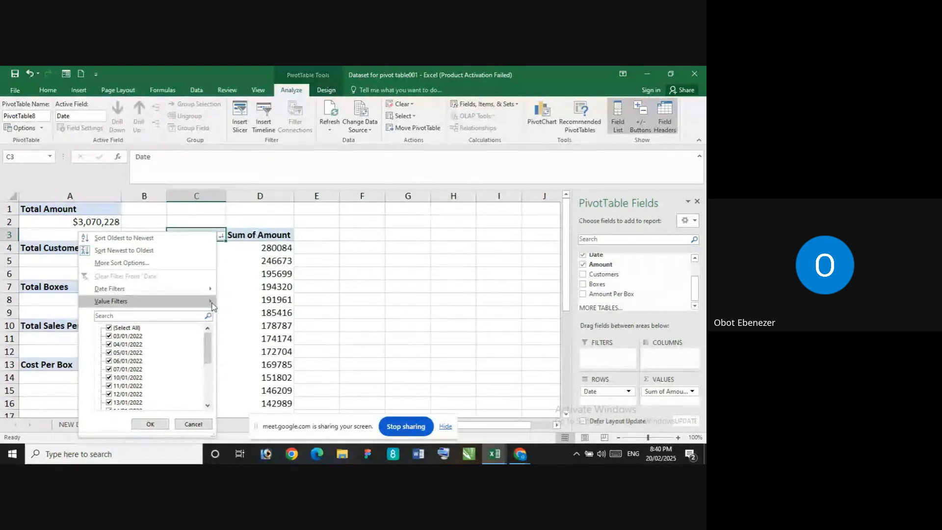
mouse_move(215, 304)
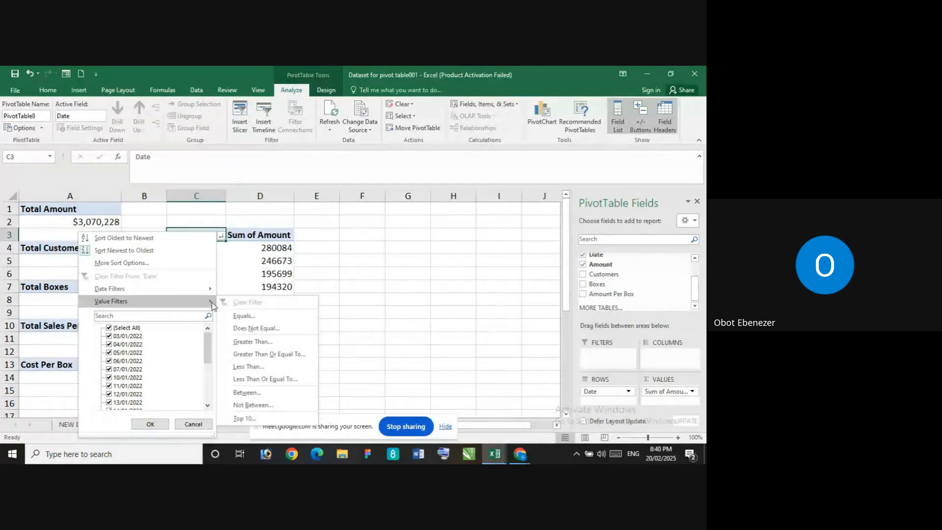
left_click(252, 418)
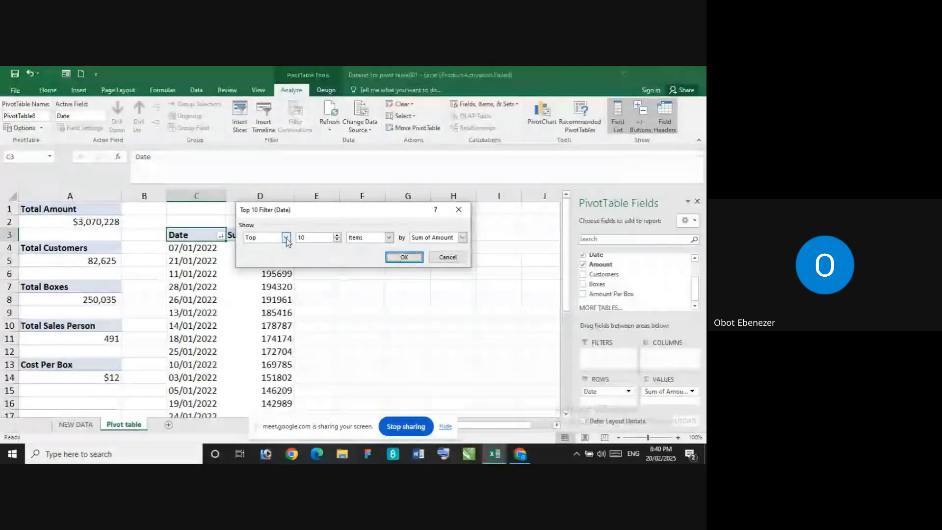
left_click(337, 240)
left_click(337, 240)
left_click(337, 240)
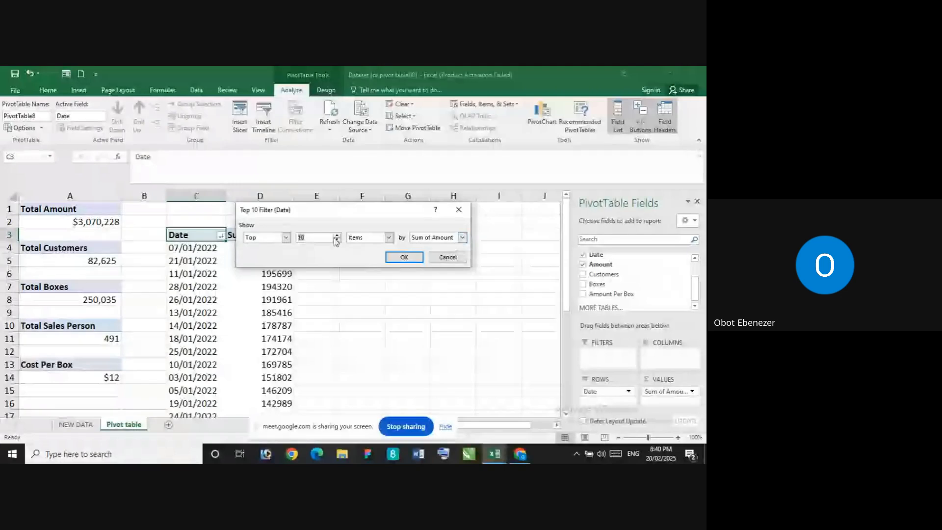
left_click(390, 238)
left_click(380, 247)
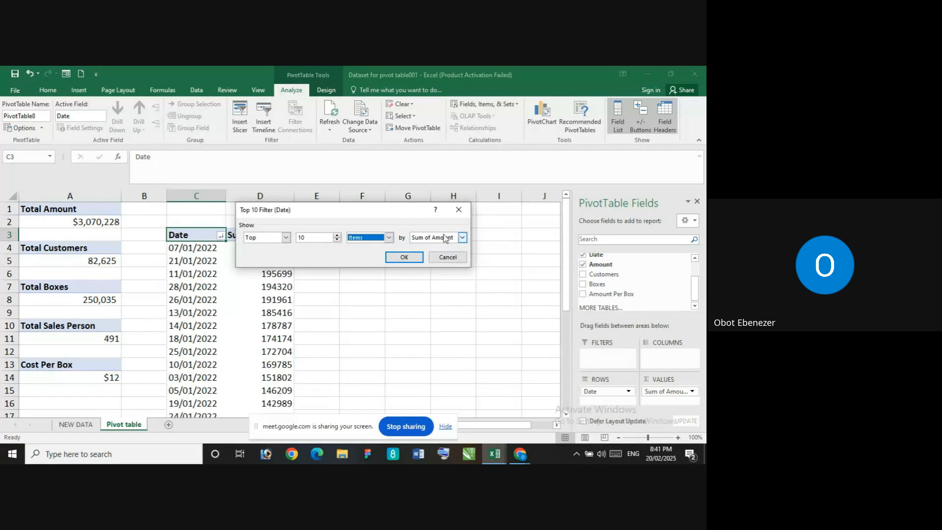
left_click(404, 258)
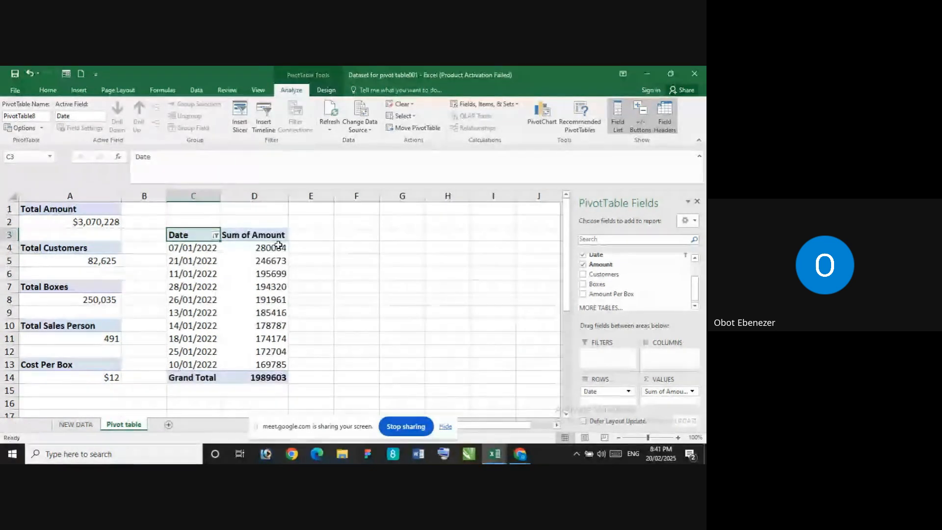
Format the Sum of Amount values and grand total in D4:D14 as currency with 0 decimal places and the $ English (United States) symbol
left_click(275, 246)
right_click(278, 244)
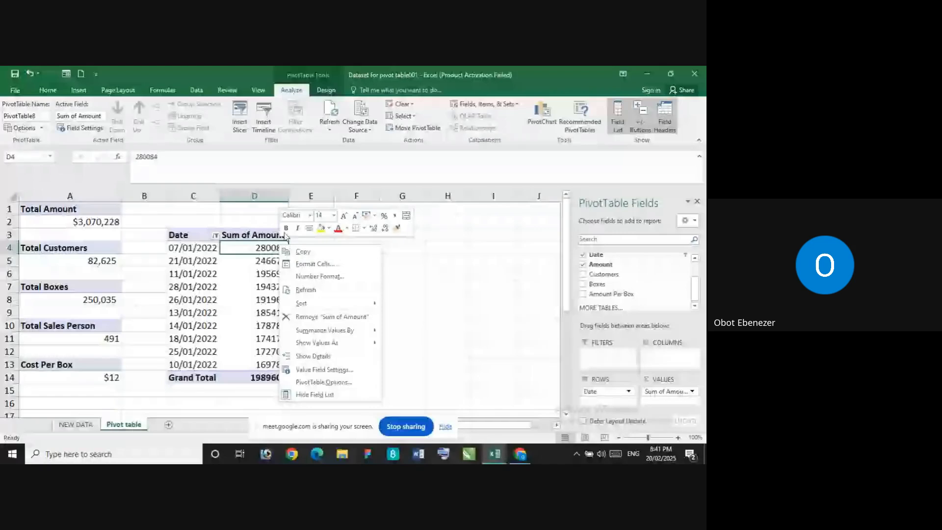
left_click(48, 92)
left_click(48, 91)
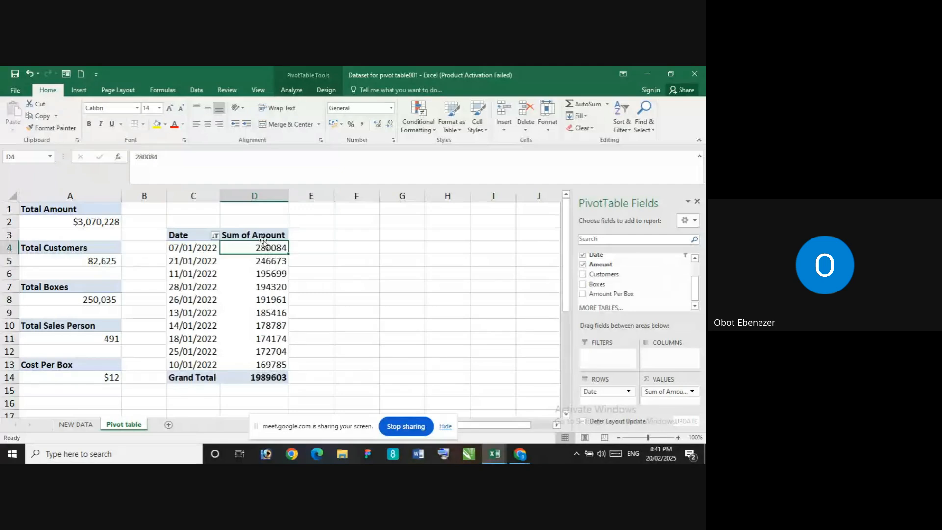
left_click_drag(255, 224, 262, 378)
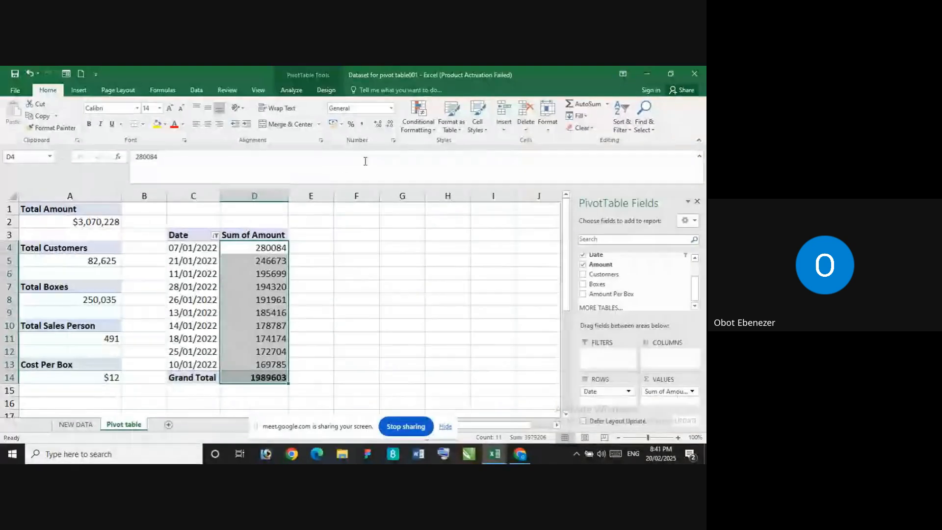
left_click(393, 140)
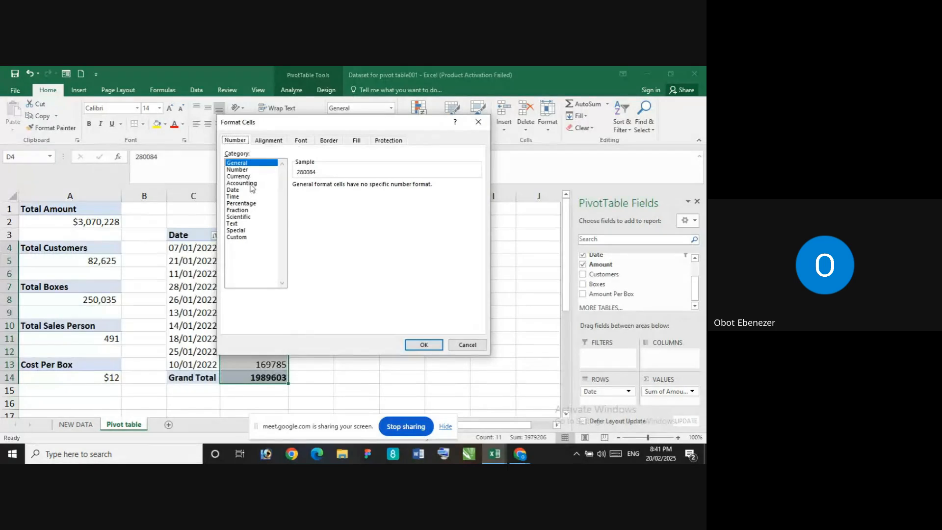
left_click(239, 177)
left_click(363, 189)
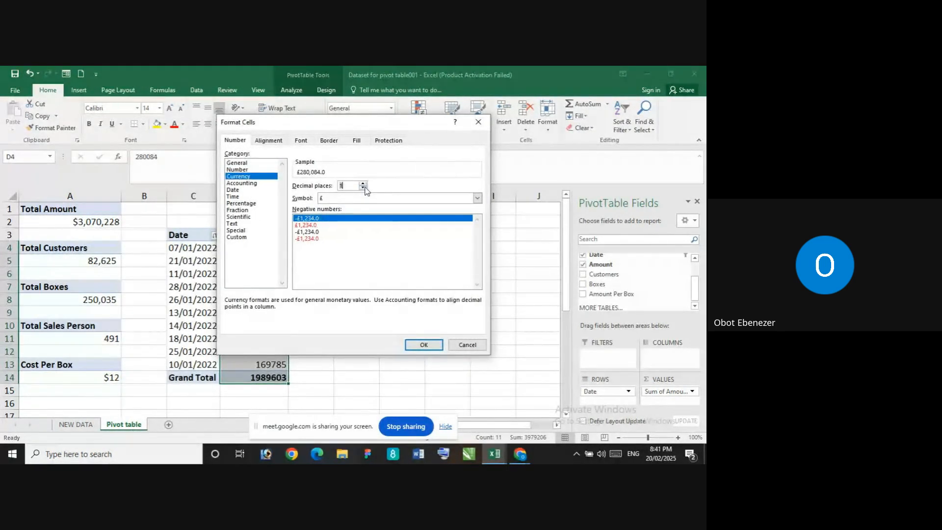
left_click(477, 198)
scroll(357, 231, "down", 8)
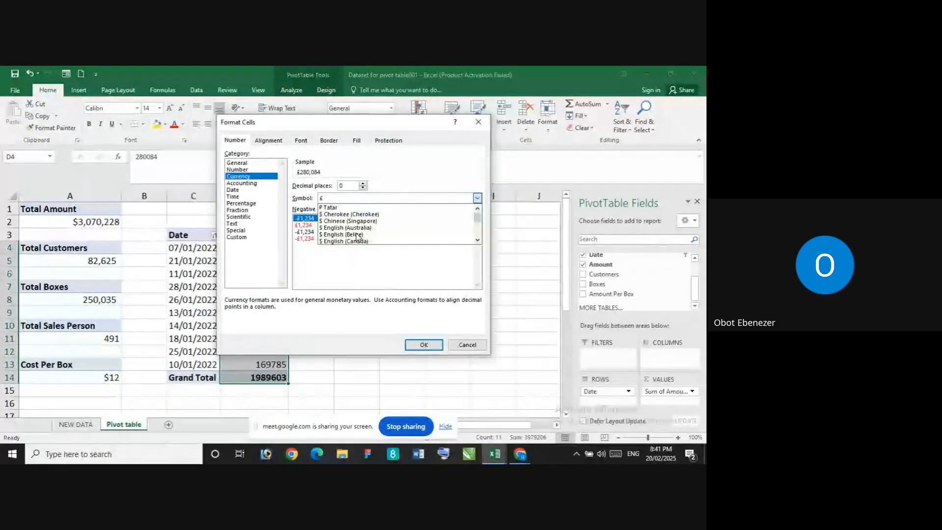
scroll(358, 234, "down", 3)
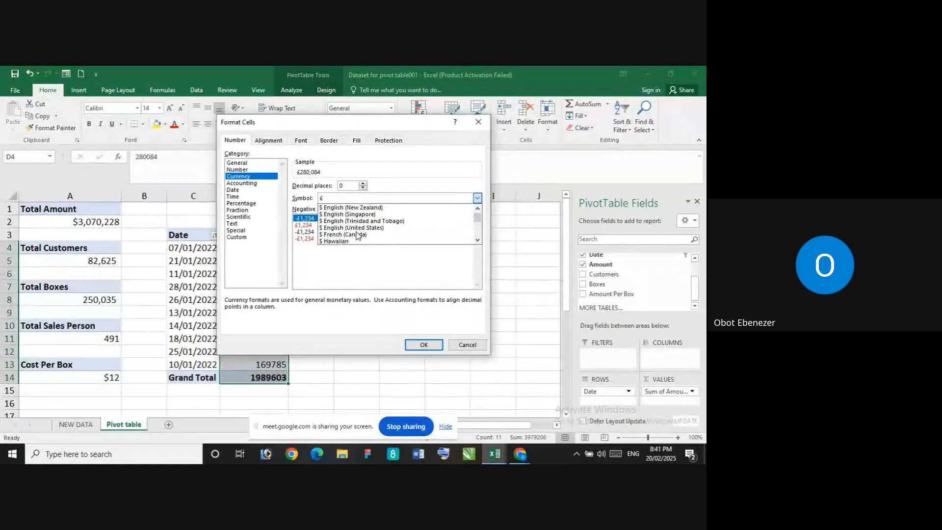
left_click(361, 228)
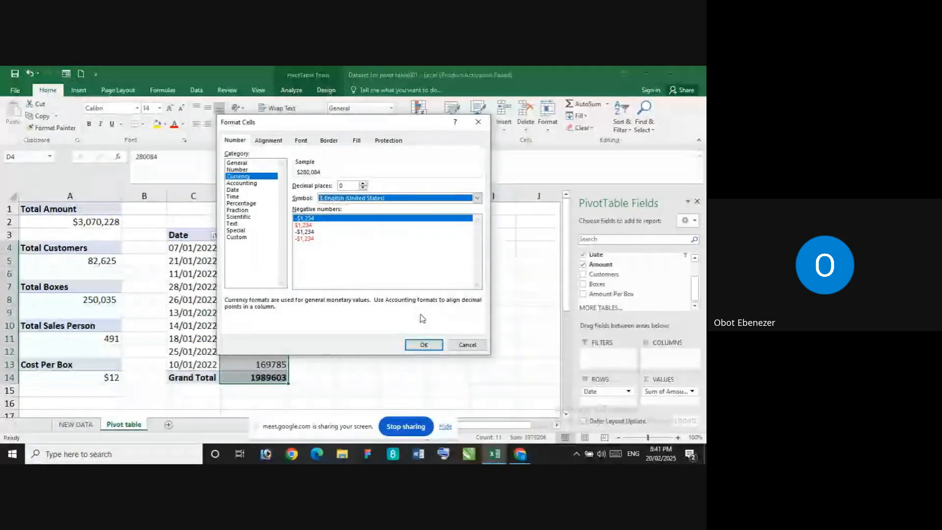
left_click(425, 345)
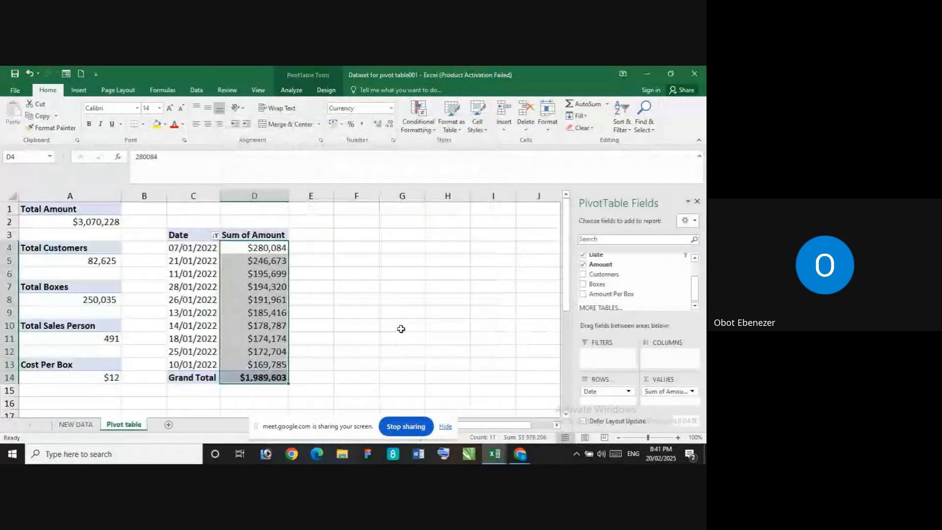
left_click(334, 280)
left_click(253, 233)
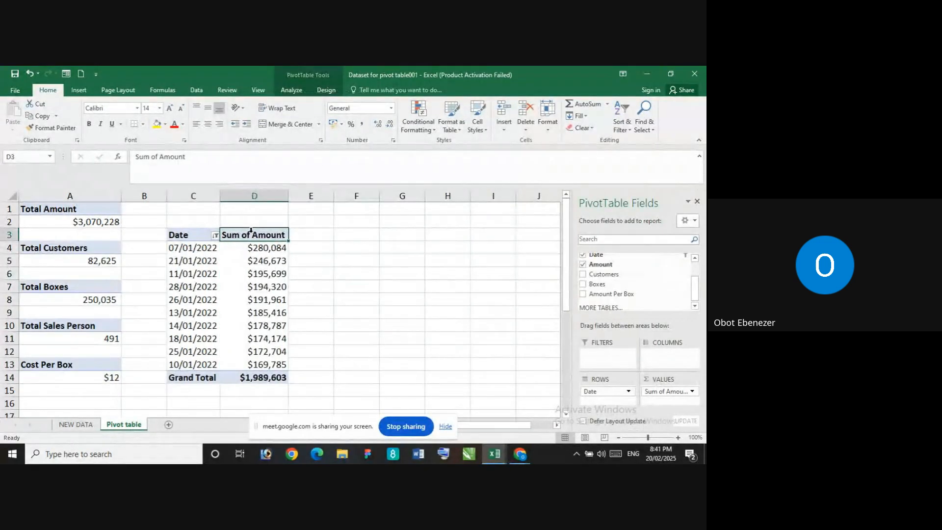
left_click(265, 275)
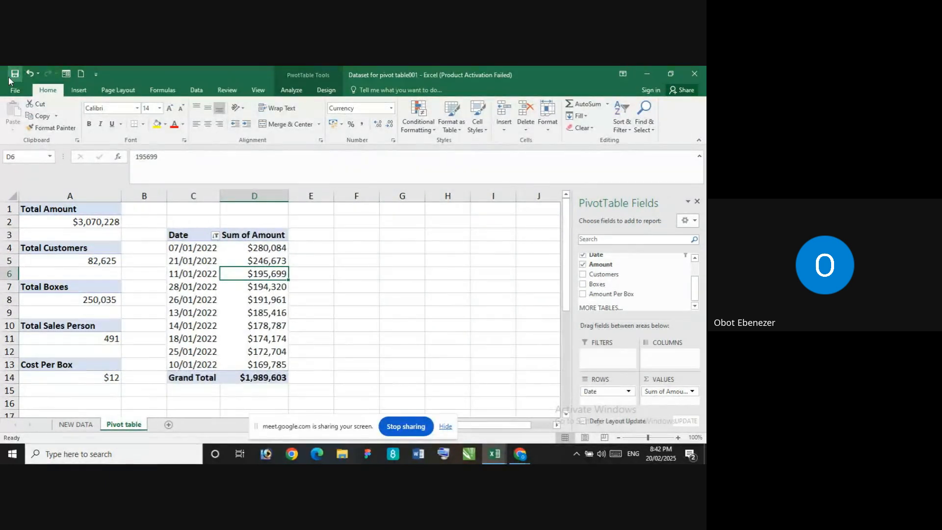
left_click(260, 248)
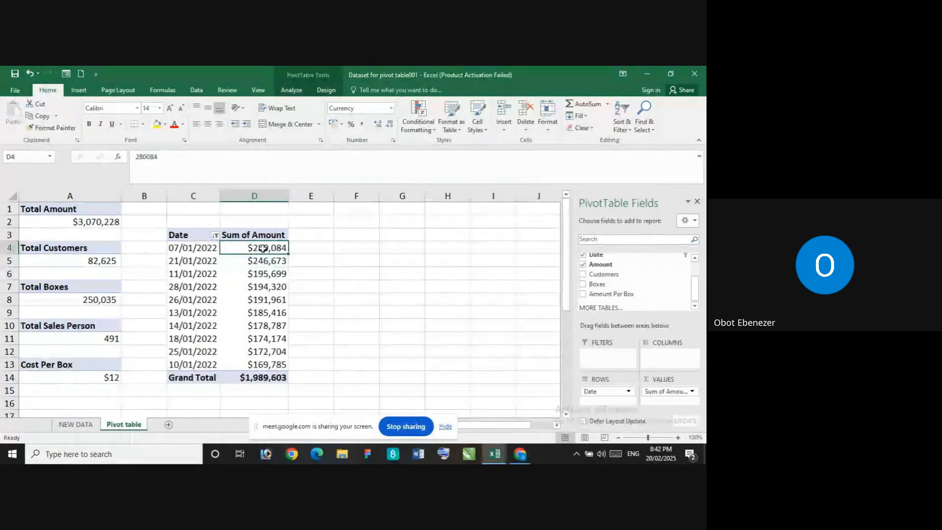
Refresh the date PivotTable and remove the Sum of Amount field from its values
right_click(217, 248)
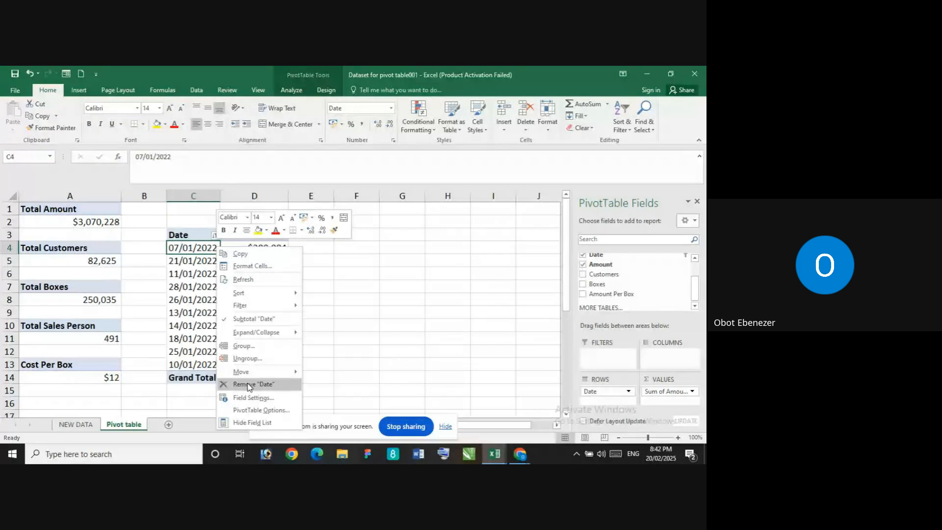
left_click(259, 279)
left_click(212, 259)
right_click(217, 260)
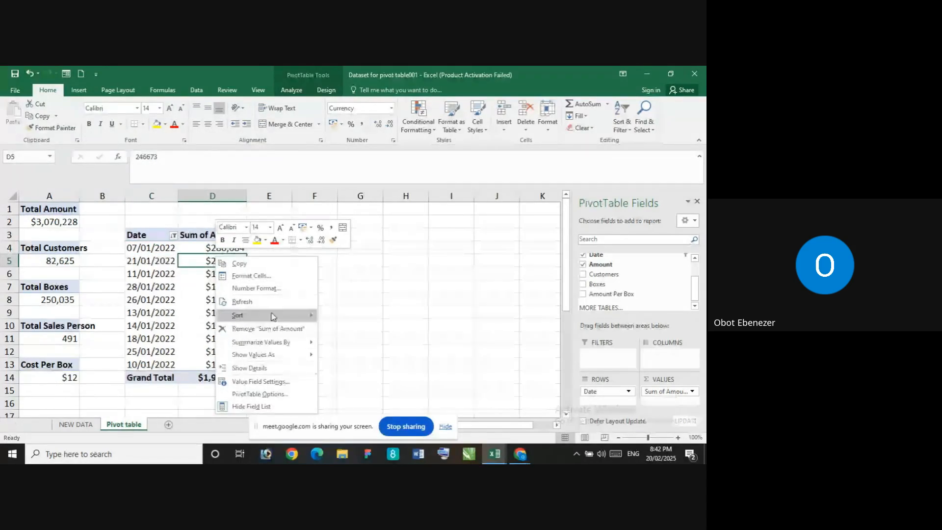
left_click(245, 330)
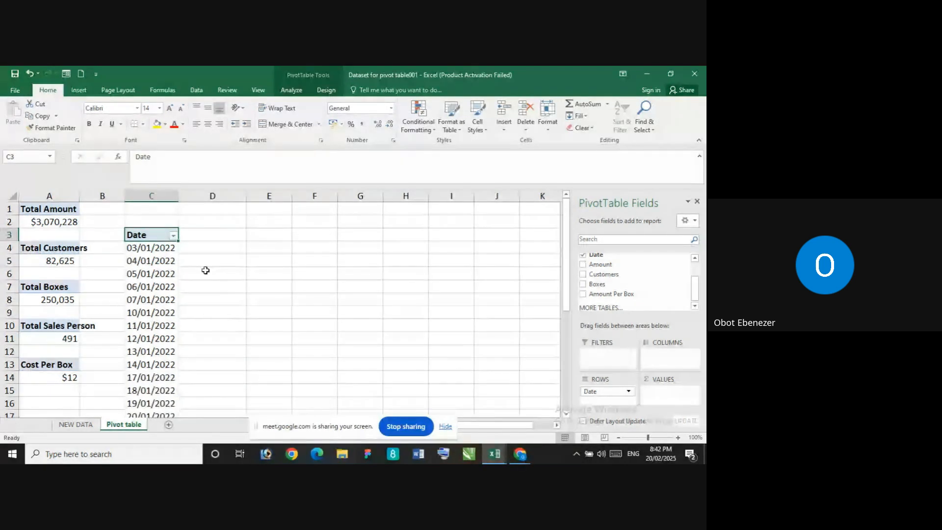
Remove the Date field from the PivotTable so that no fields are left in it
left_click(174, 237)
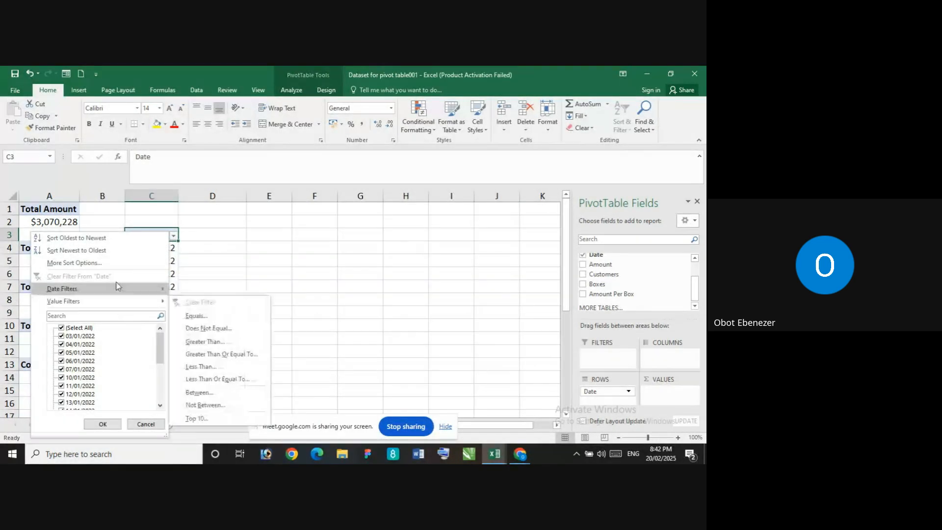
left_click(248, 243)
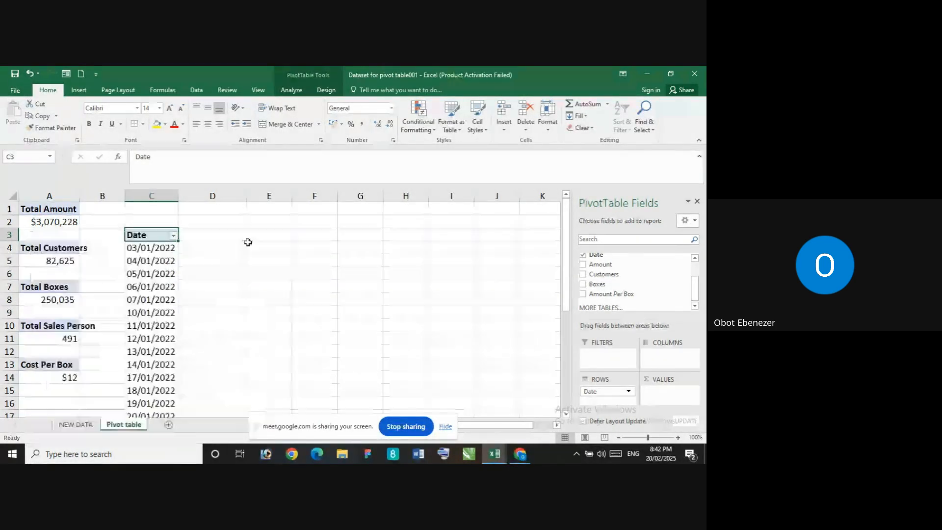
right_click(151, 291)
left_click(181, 240)
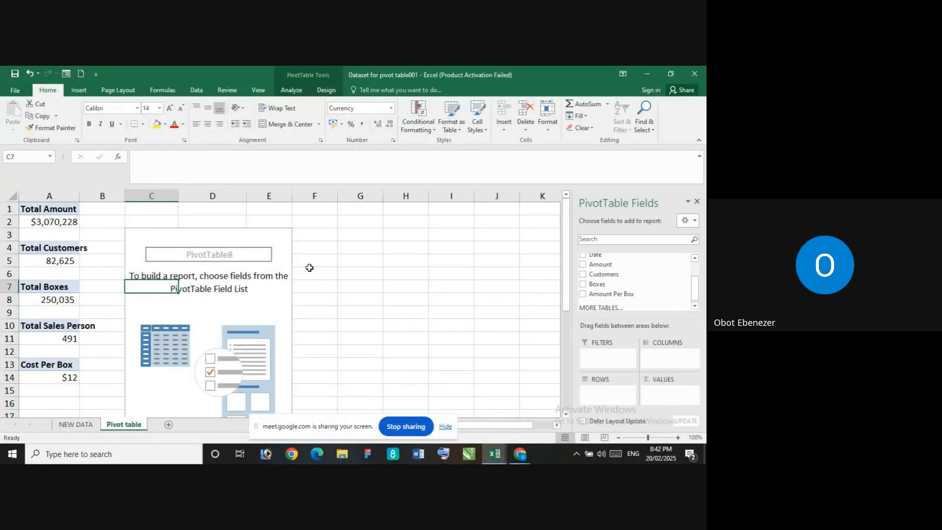
Rebuild the empty PivotTable at C3 with Date in the rows and the sum of Amount in the values, and look over the amounts
left_click(151, 234)
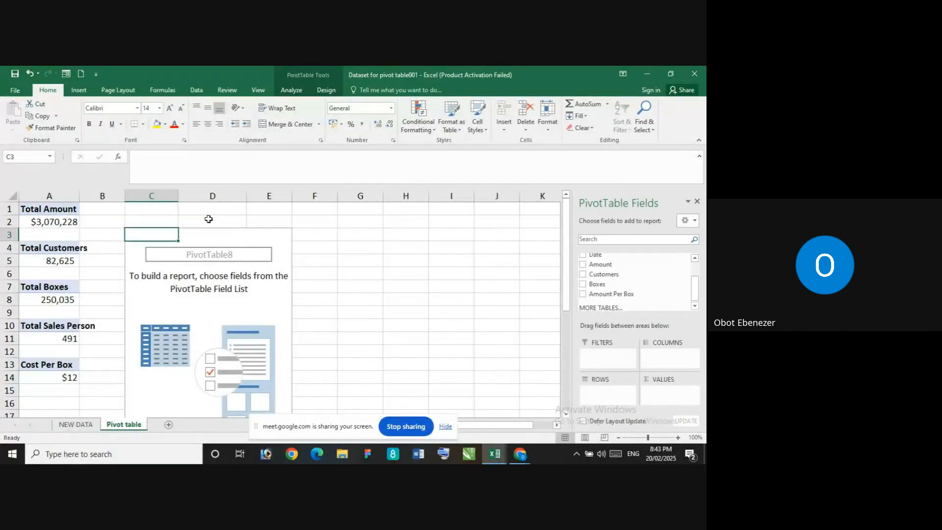
mouse_move(700, 292)
left_mouse_down()
mouse_move(694, 261)
mouse_move(699, 295)
left_mouse_up()
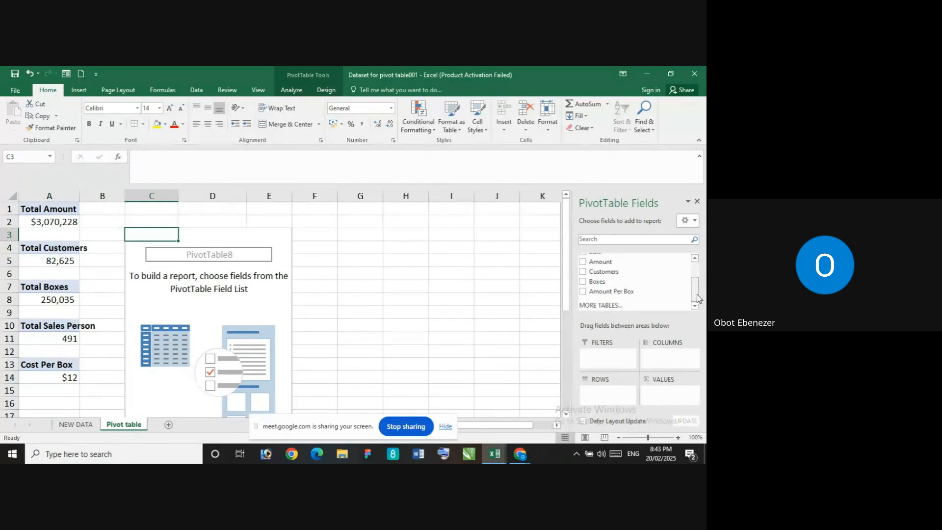
scroll(607, 297, "up", 2)
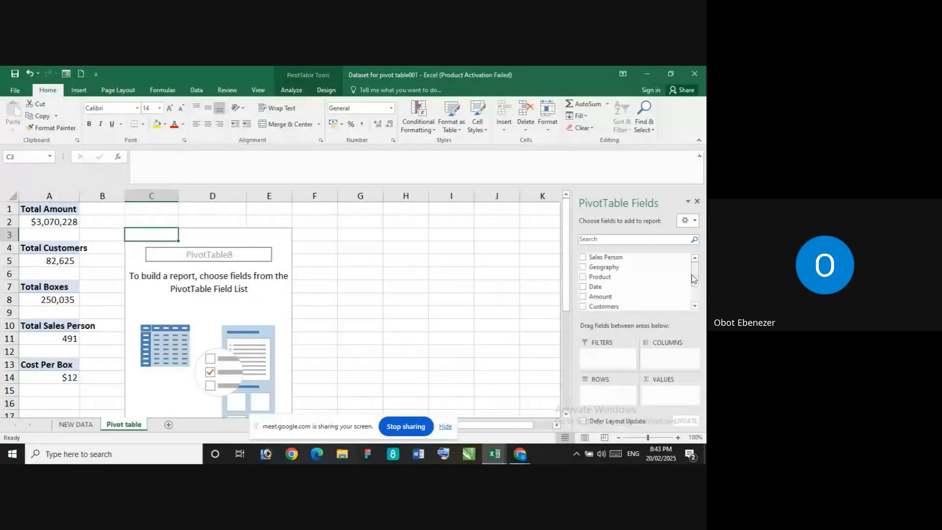
left_click_drag(622, 289, 601, 392)
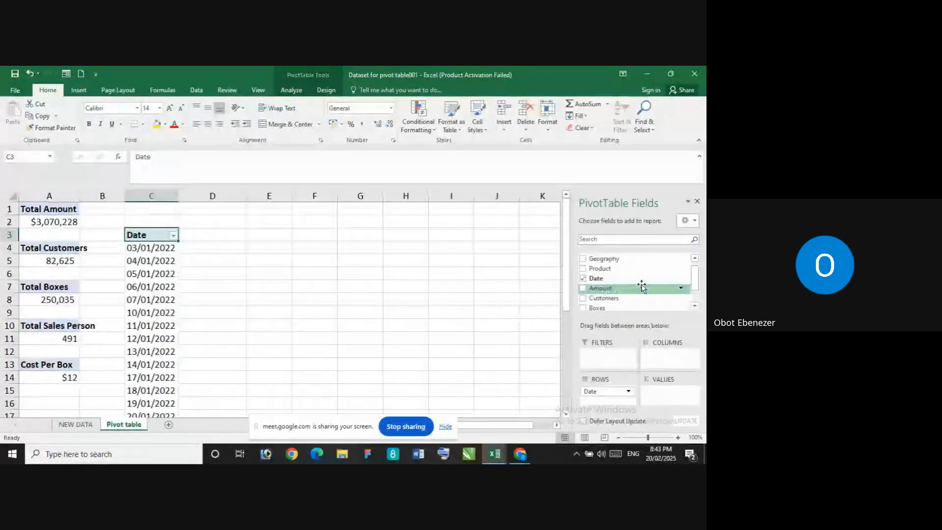
left_click_drag(633, 289, 684, 393)
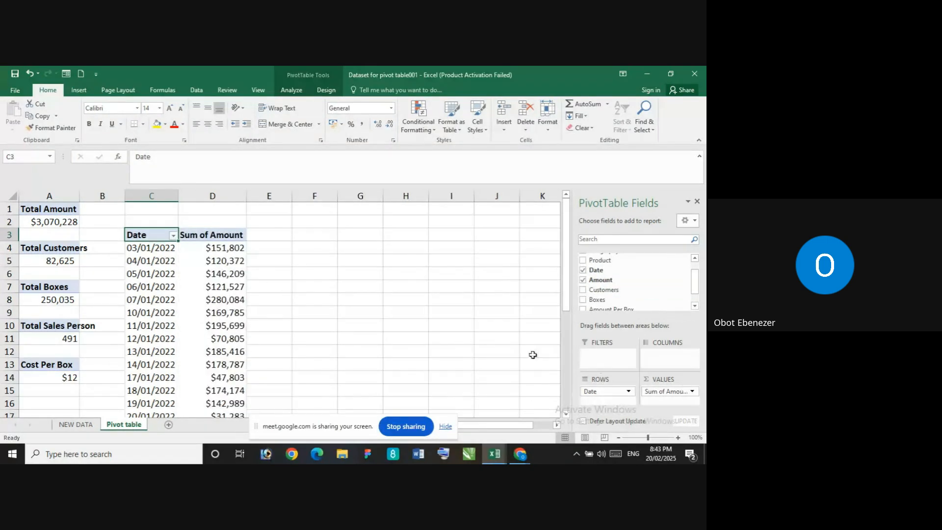
scroll(196, 314, "down", 5)
scroll(206, 319, "up", 5)
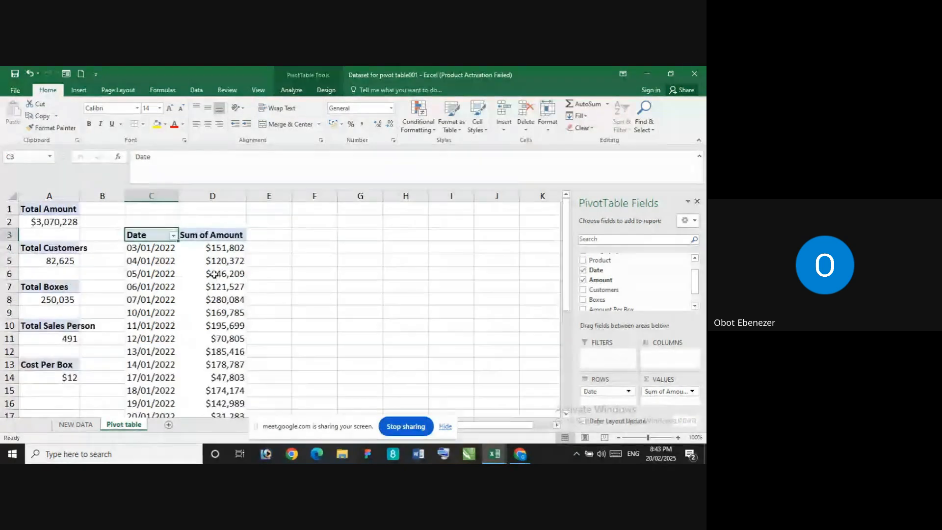
Sort the date PivotTable by Sum of Amount from largest to smallest
right_click(224, 237)
left_click(211, 250)
left_click(211, 251)
mouse_move(210, 251)
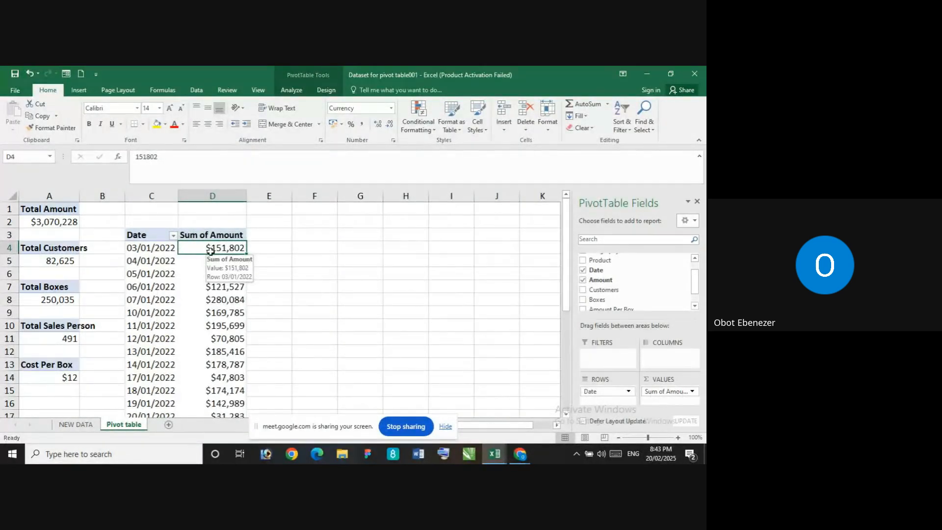
right_click(210, 251)
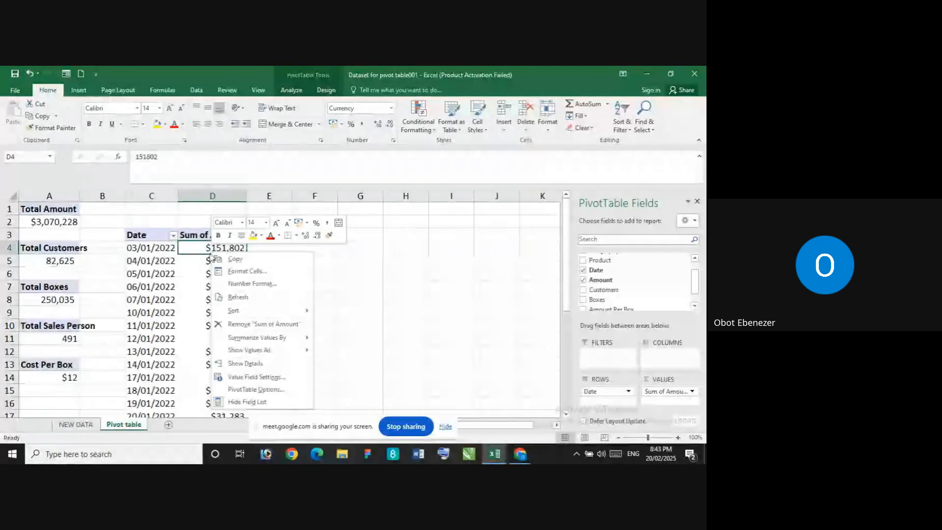
left_click(218, 249)
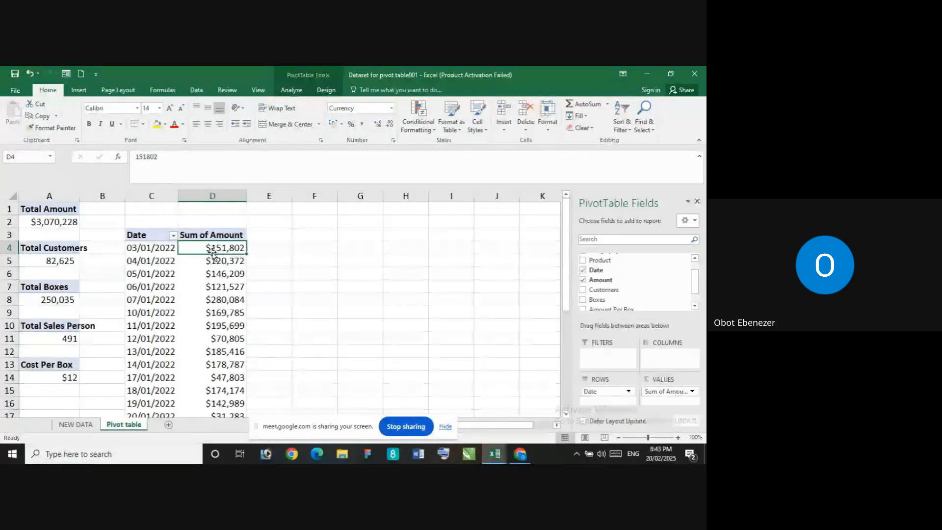
right_click(219, 252)
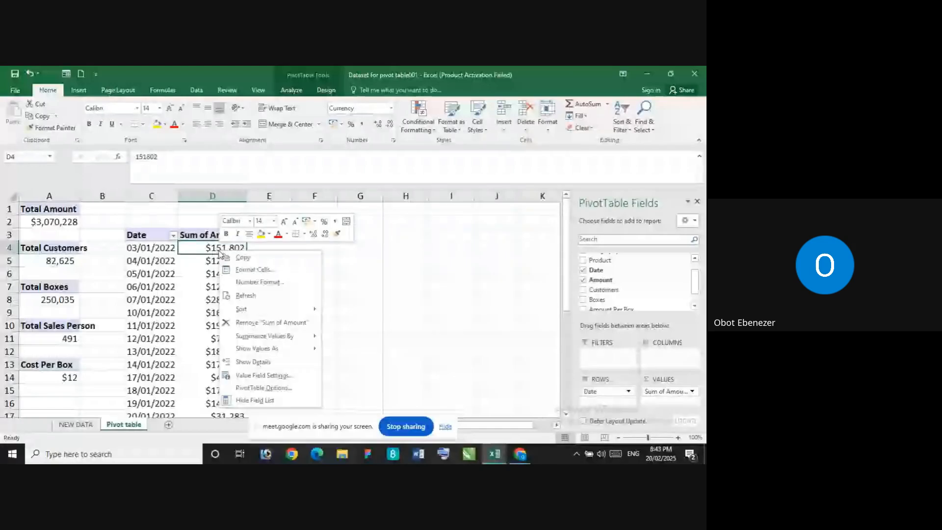
mouse_move(270, 314)
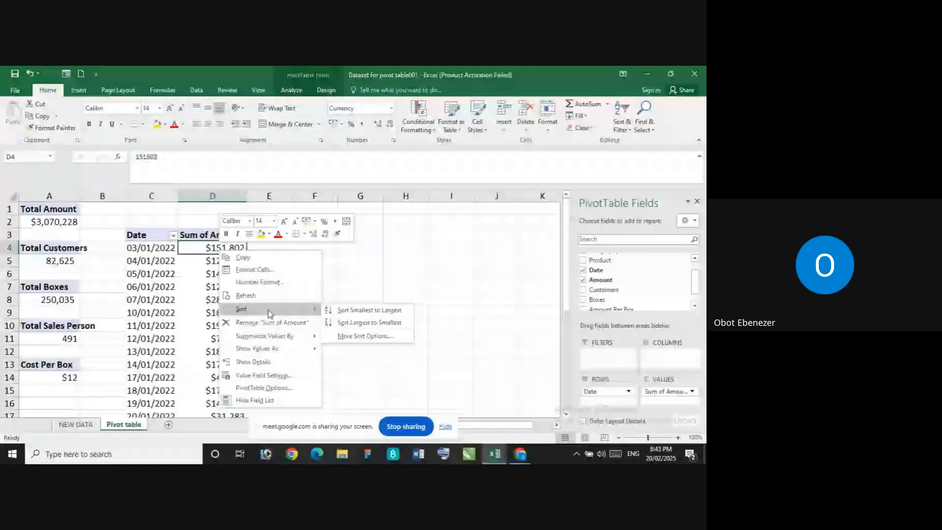
left_click(358, 322)
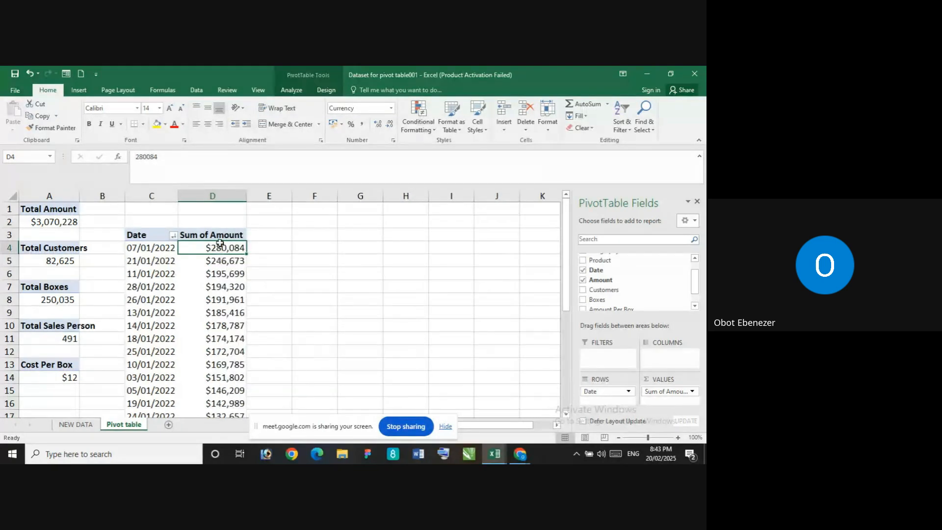
Look over the sorted amounts and filter the Date field to the top 10 items by Sum of Amount
scroll(230, 295, "down", 2)
scroll(236, 275, "up", 2)
scroll(232, 318, "down", 4)
scroll(231, 318, "up", 4)
scroll(158, 267, "down", 4)
scroll(160, 266, "up", 4)
left_click(175, 240)
left_click(174, 237)
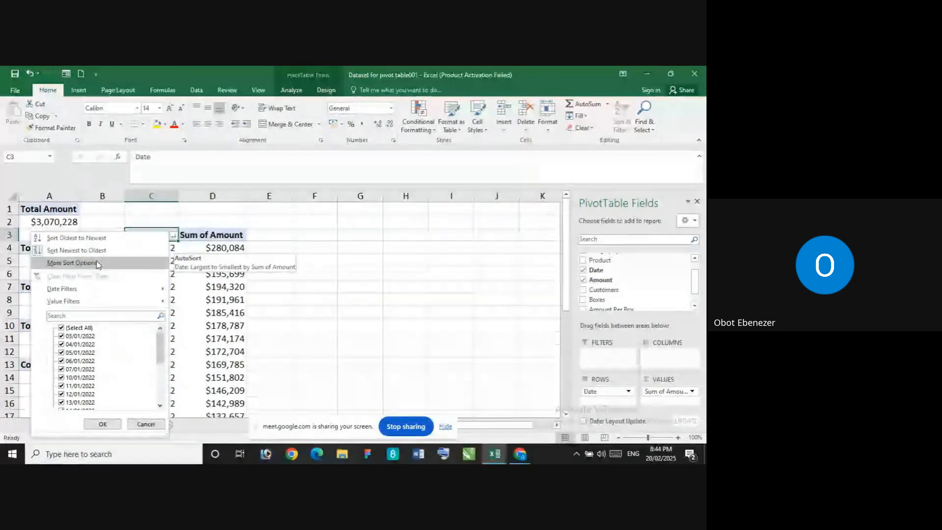
mouse_move(89, 304)
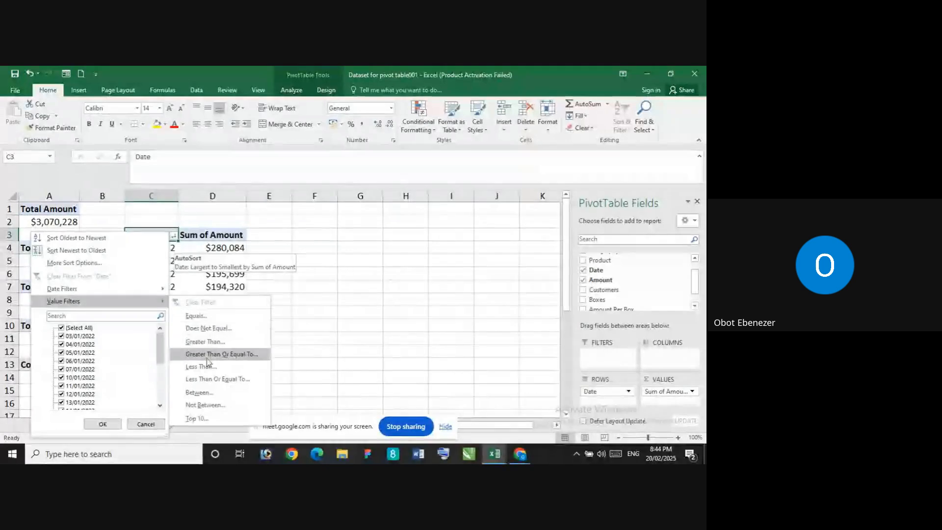
left_click(202, 419)
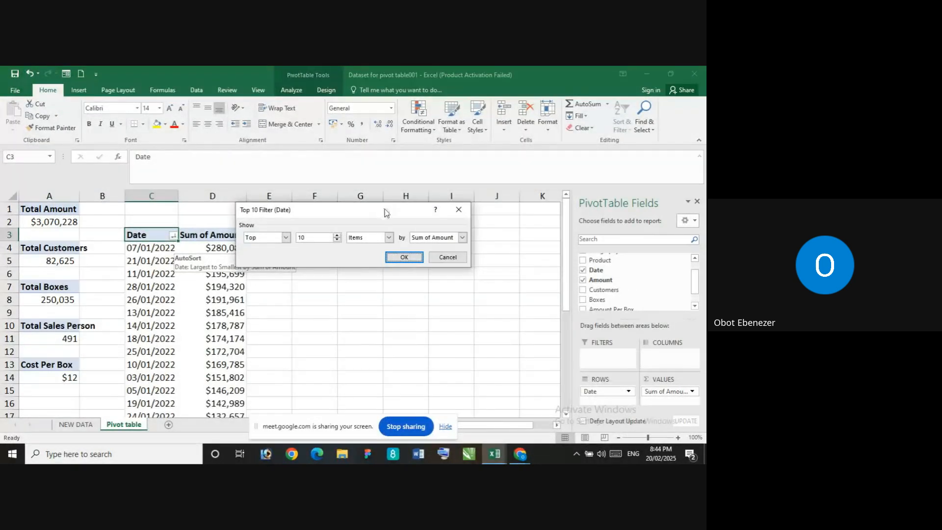
left_click(336, 235)
left_click(336, 240)
left_click(337, 240)
left_click(337, 235)
left_click(337, 234)
left_click(336, 235)
left_click(336, 234)
left_click(336, 234)
left_click(414, 260)
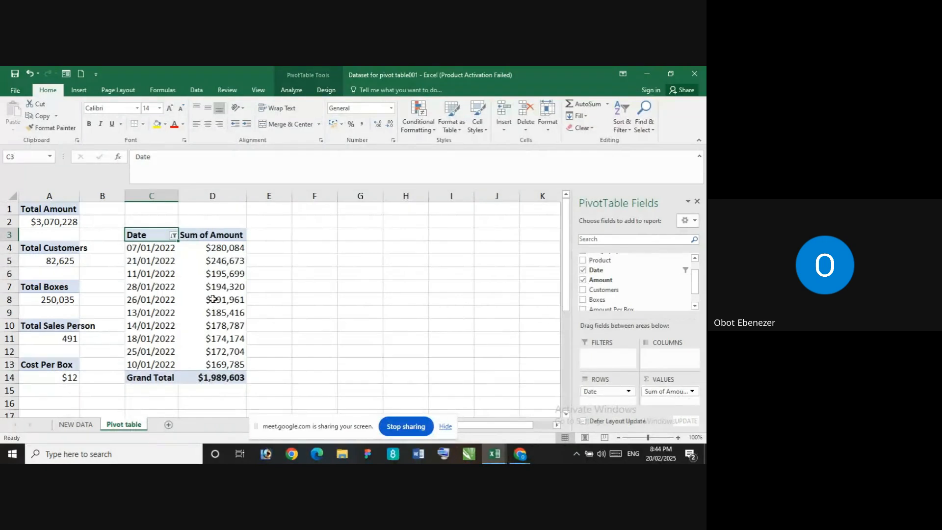
Close the PivotTable field list and select an empty cell outside the PivotTable
mouse_move(213, 299)
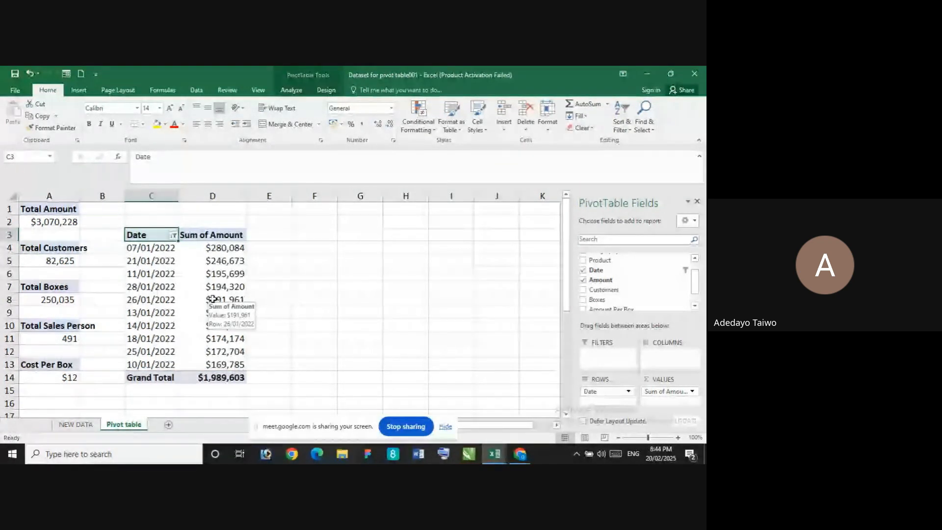
left_click(698, 203)
left_click(362, 286)
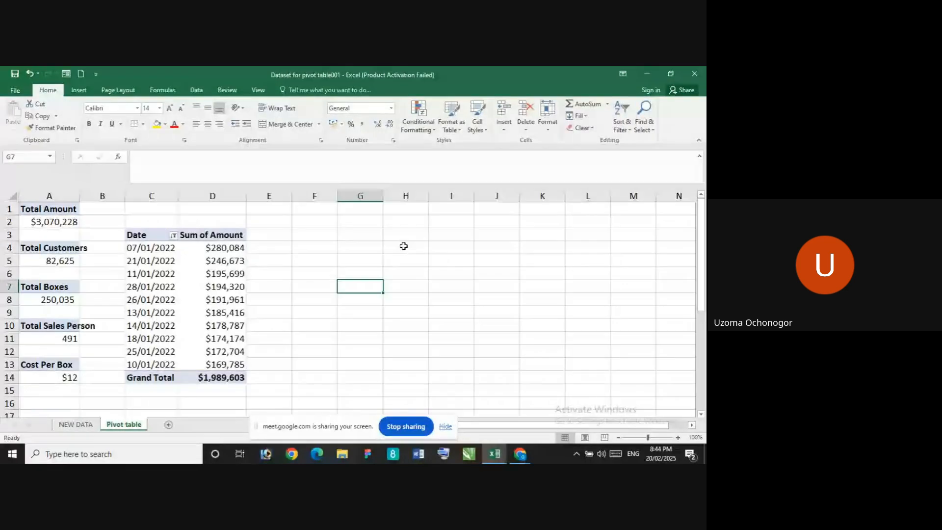
Review the source table's columns on the NEW DATA sheet, up to its header row, and return to the Pivot table sheet
left_click(80, 424)
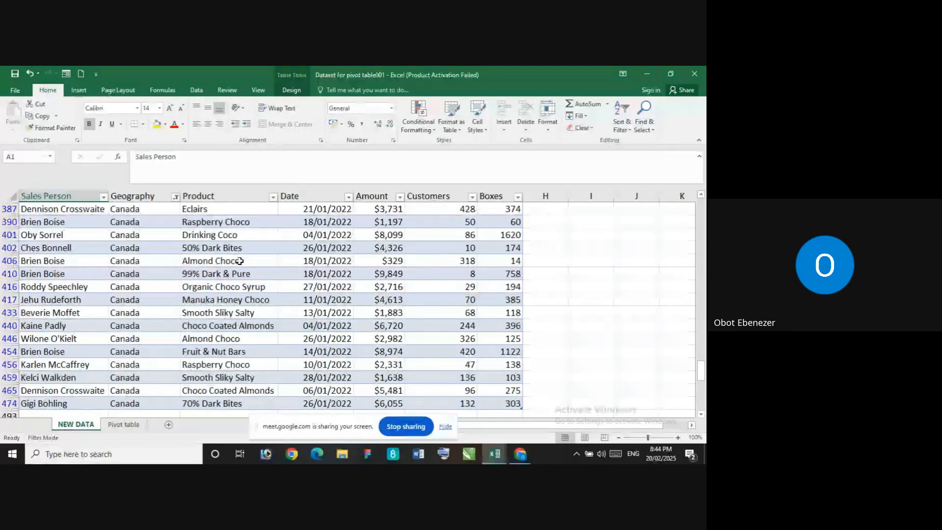
scroll(255, 247, "up", 3)
scroll(255, 247, "up", 15)
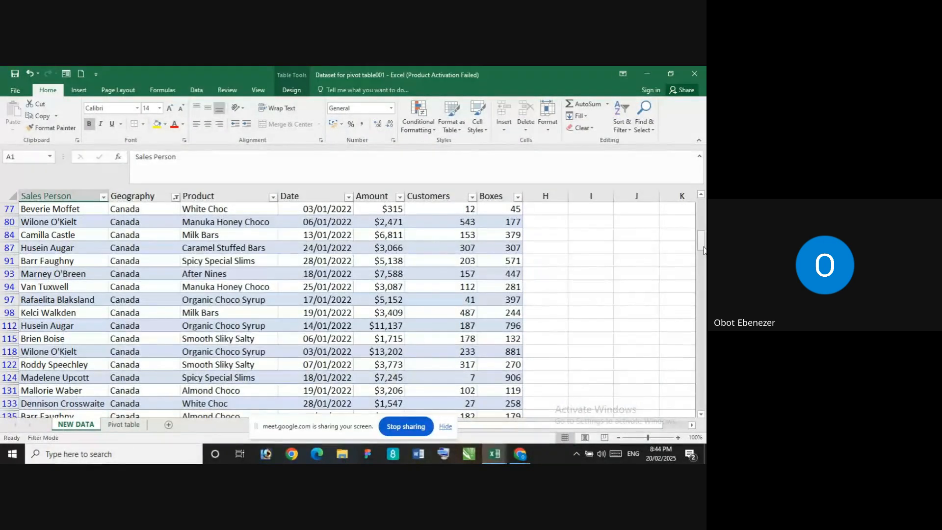
left_click_drag(701, 240, 702, 209)
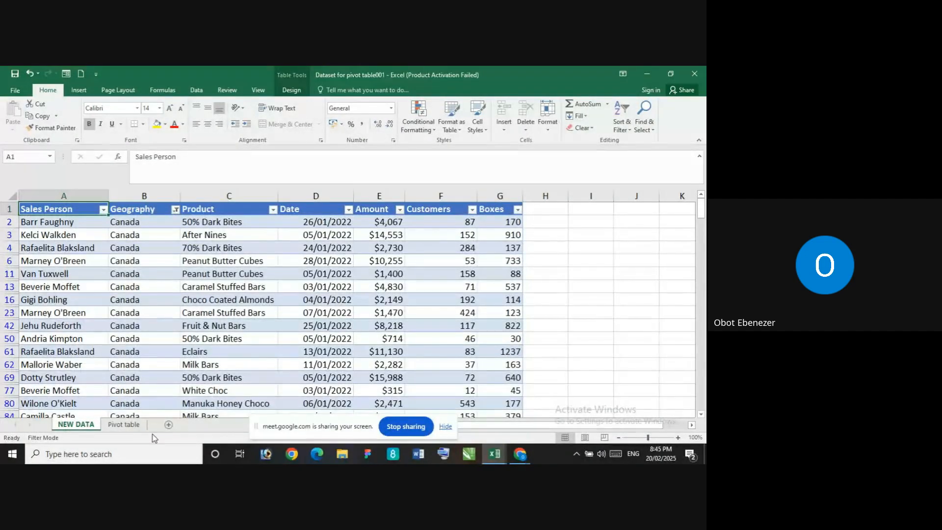
left_click(124, 425)
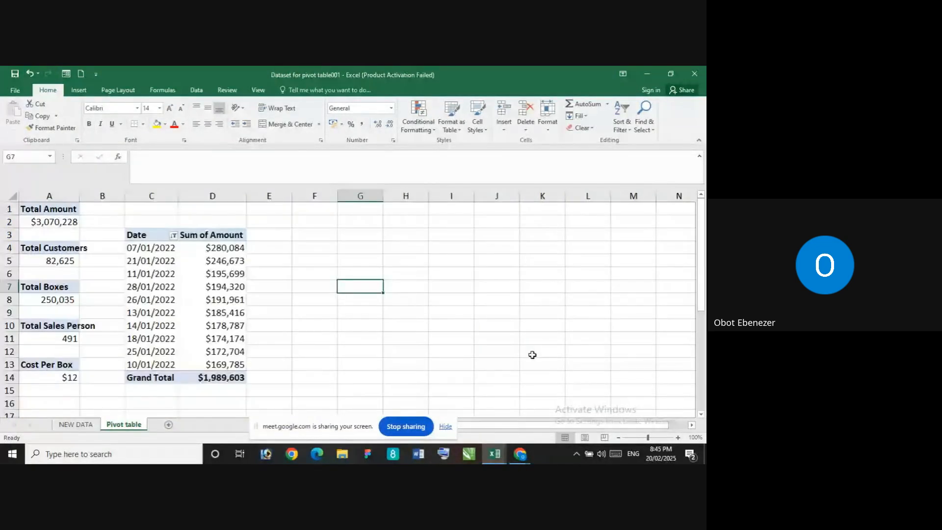
Insert a new PivotTable at F3 of the Pivot table sheet, using Table1 from the NEW DATA sheet as the source
left_click(313, 227)
left_click(76, 425)
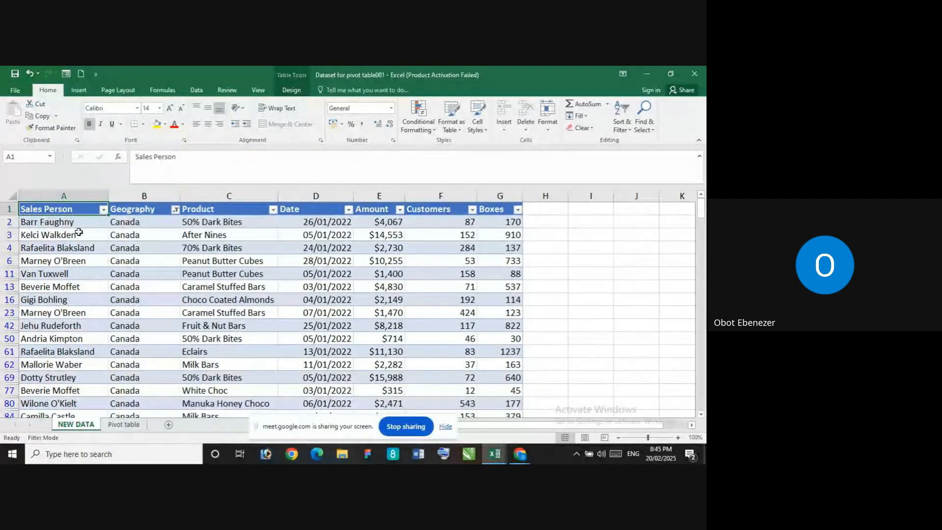
left_click(132, 424)
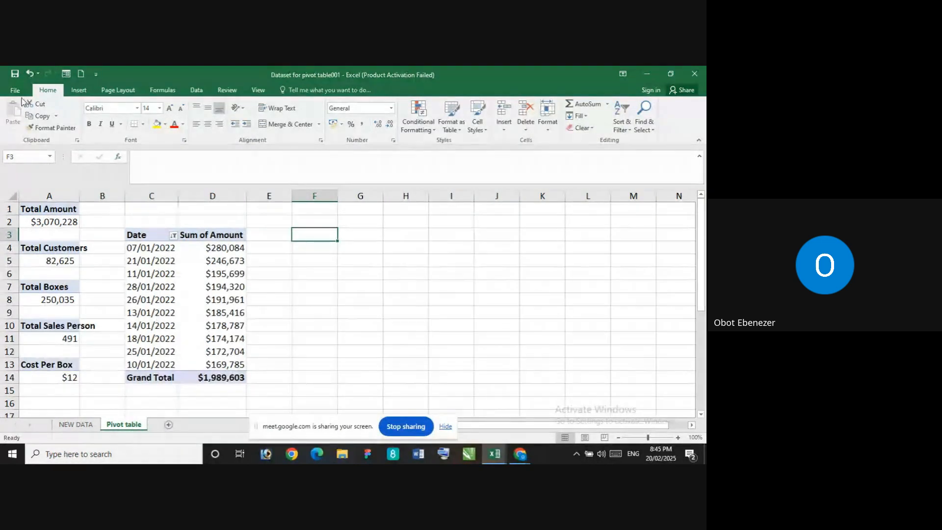
left_click(79, 90)
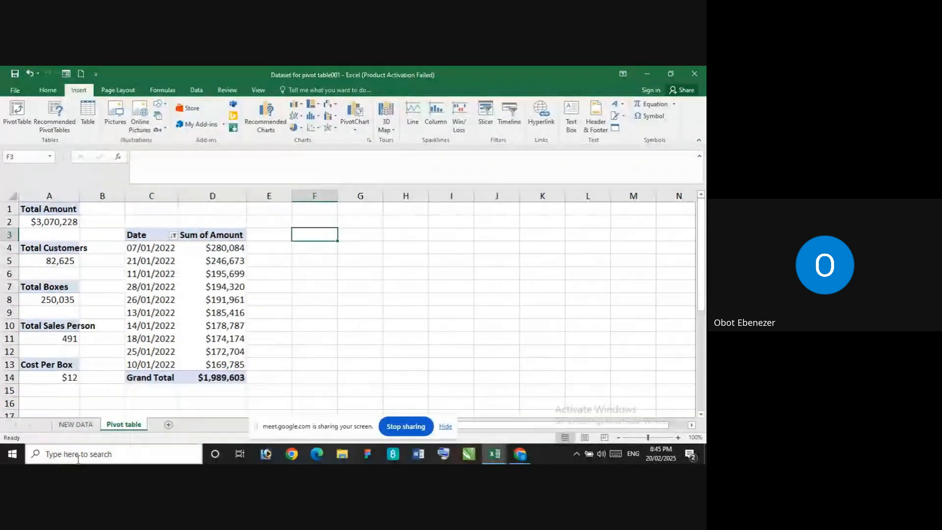
left_click(75, 425)
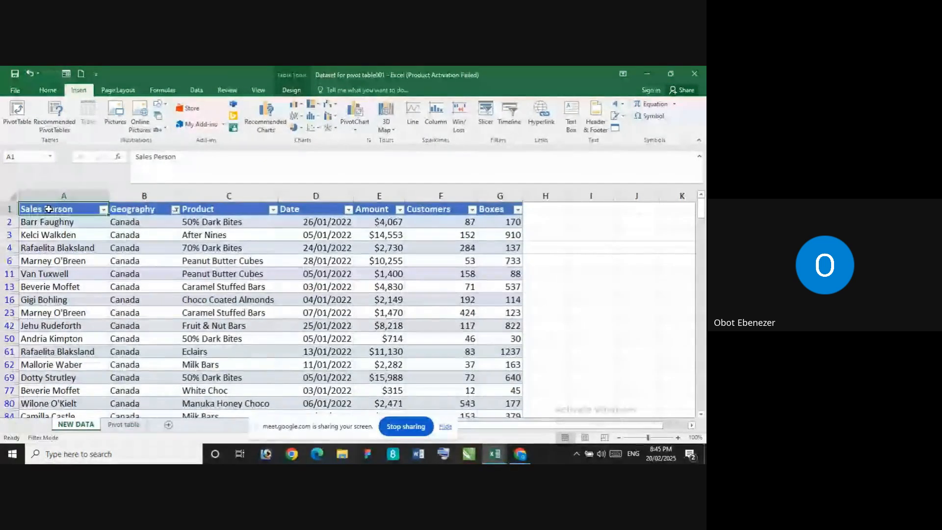
left_click(123, 424)
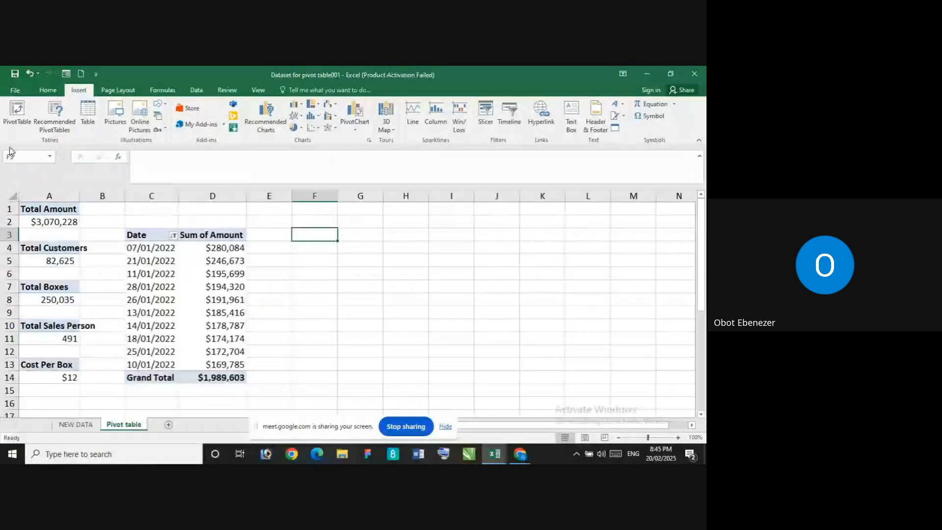
left_click(18, 112)
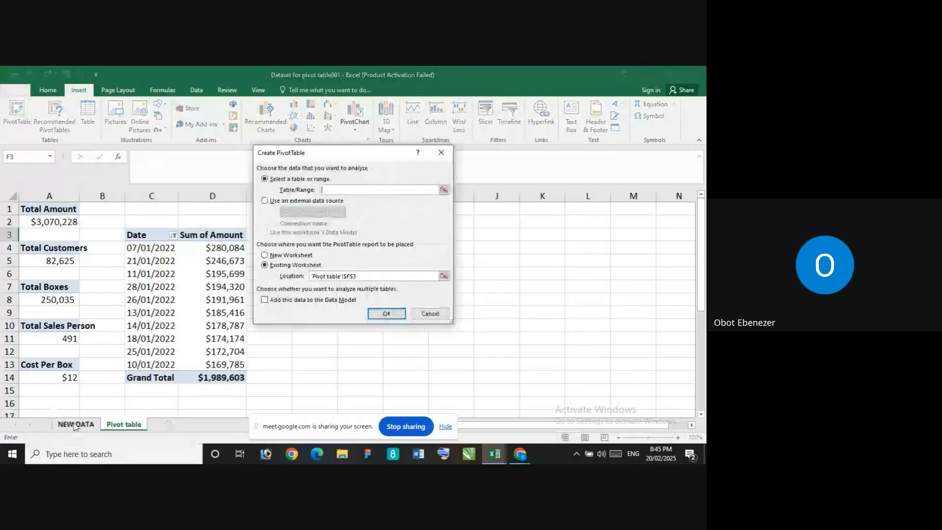
left_click(75, 424)
key("ctrl+a")
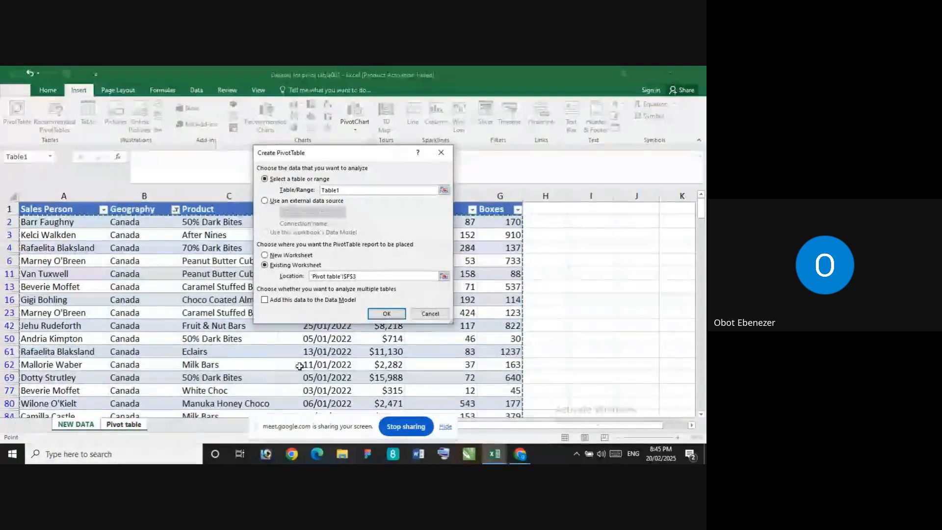
left_click(385, 314)
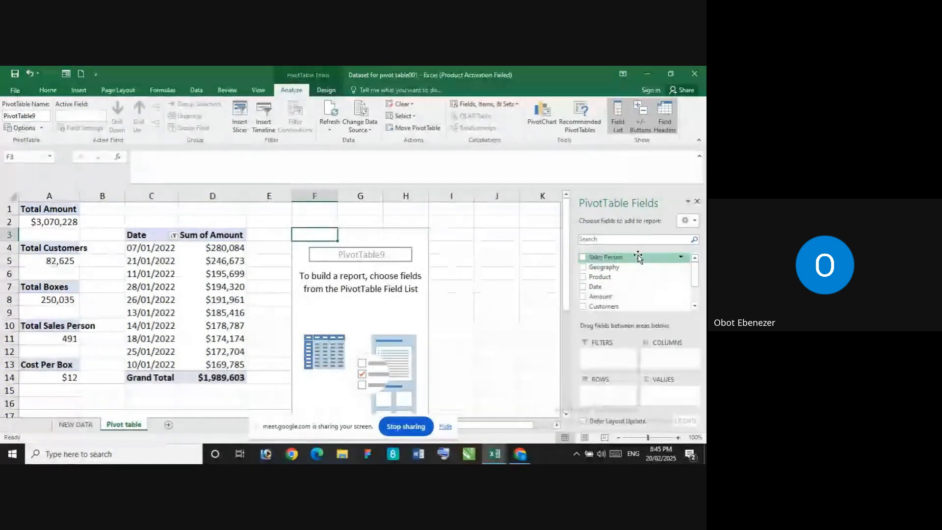
Add Sales Person to the new PivotTable's rows and Amount to its values, and sort the sums from largest to smallest
left_click_drag(636, 258, 607, 400)
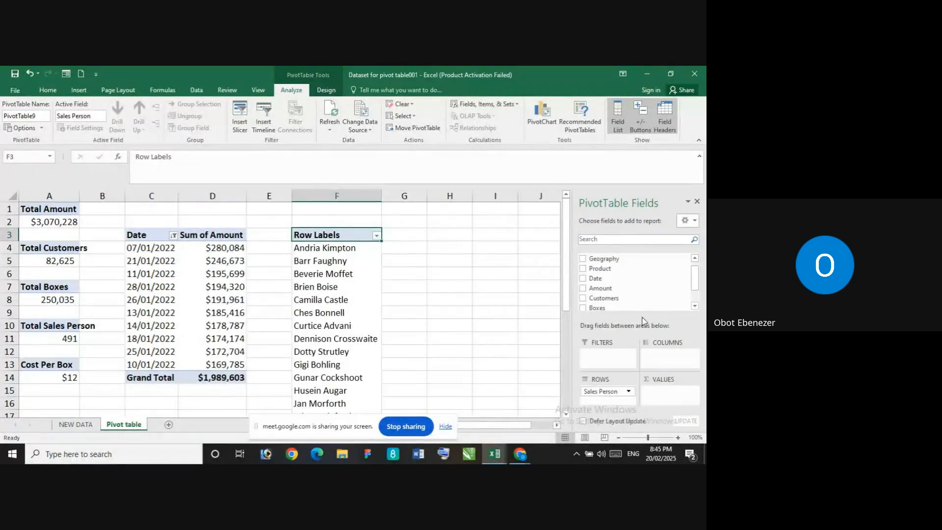
left_click_drag(633, 288, 682, 396)
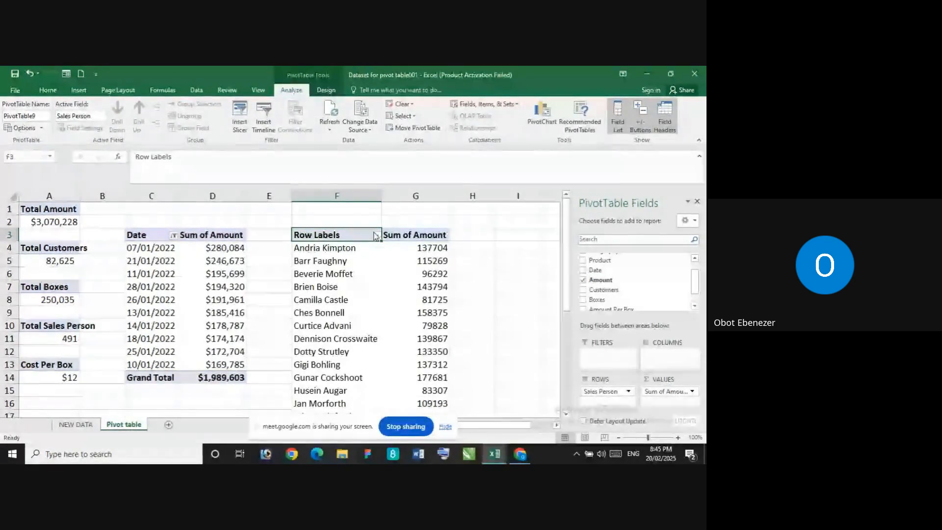
left_click(422, 249)
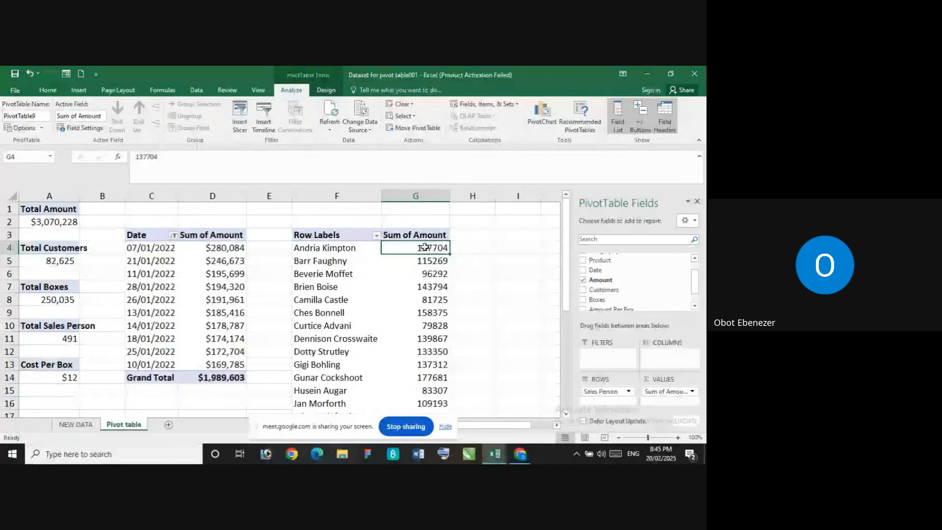
right_click(425, 249)
mouse_move(493, 307)
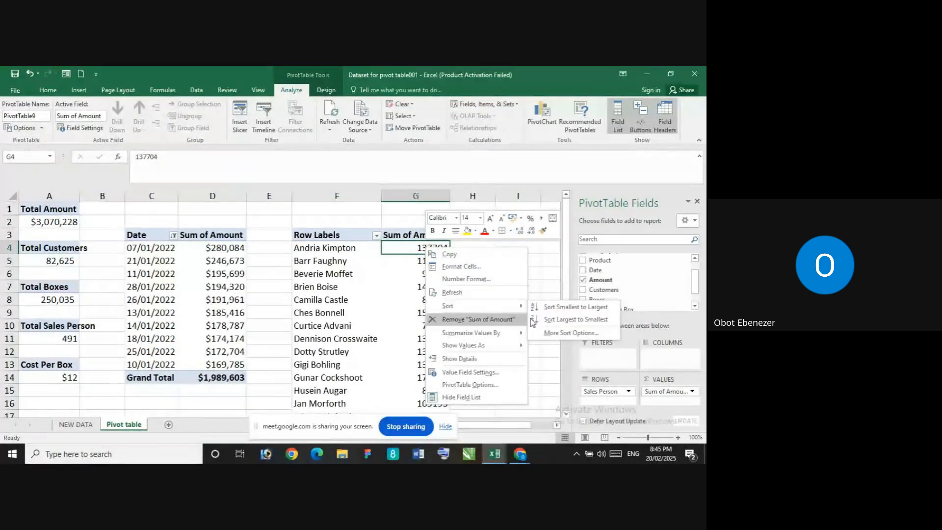
left_click(560, 320)
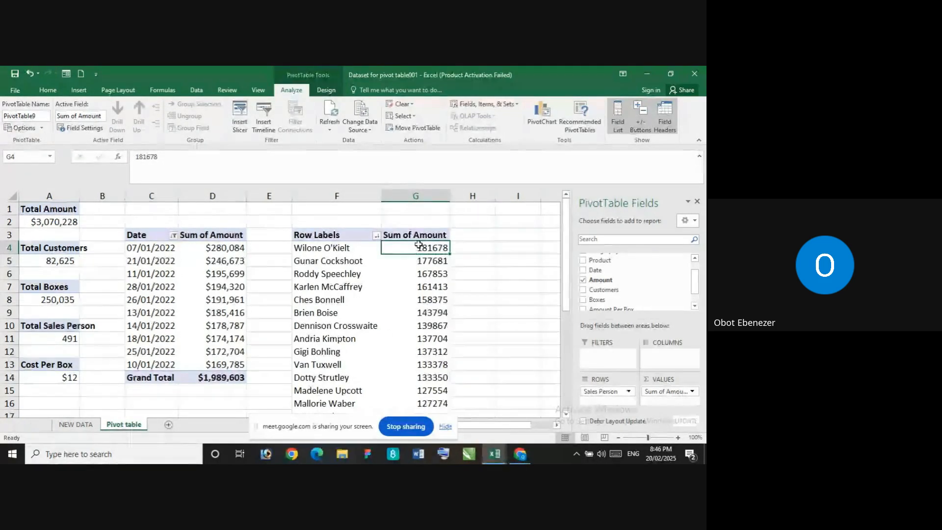
Format the Sum of Amount values of the sales person PivotTable as Currency with 0 decimal places and the $ English (United States) symbol
left_click_drag(418, 244, 432, 422)
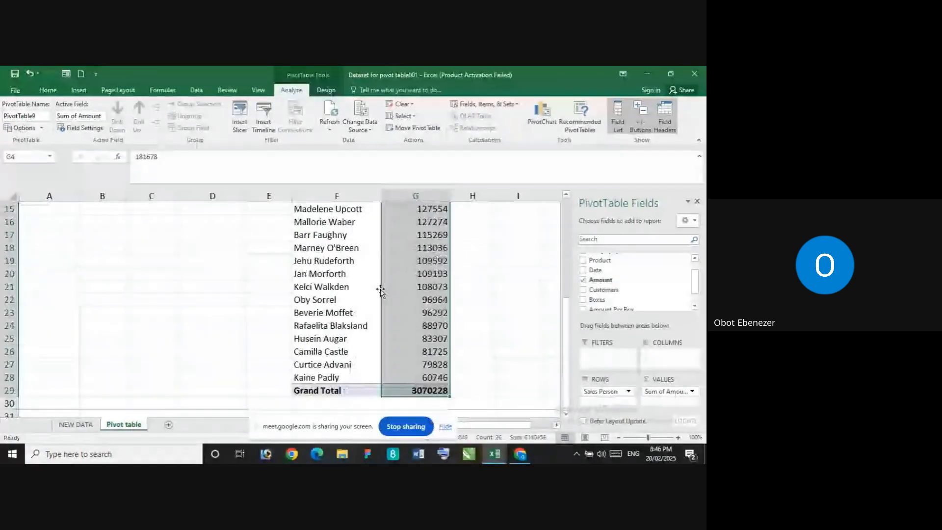
scroll(359, 235, "up", 5)
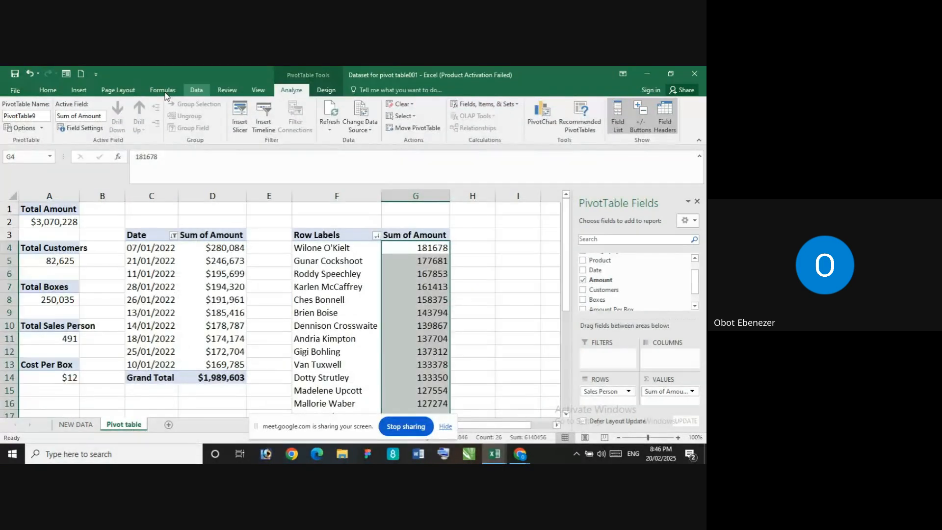
left_click(49, 90)
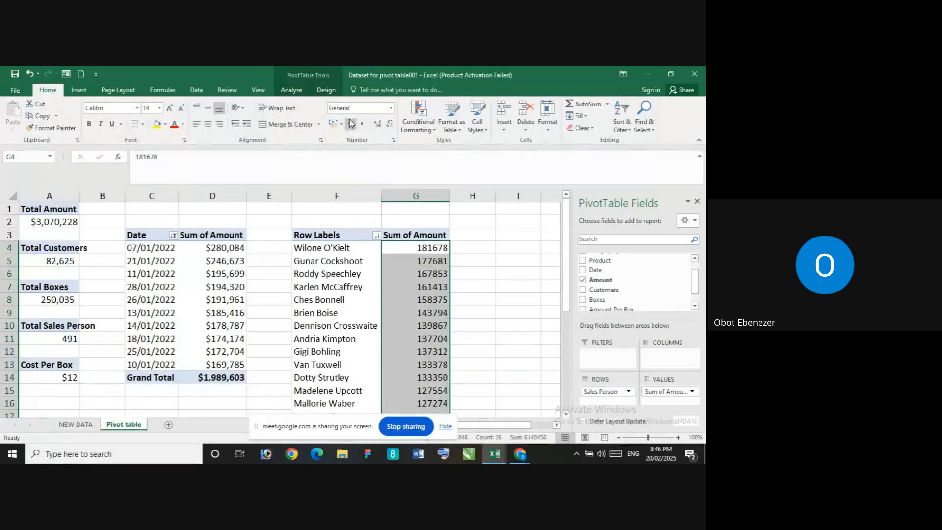
left_click(393, 140)
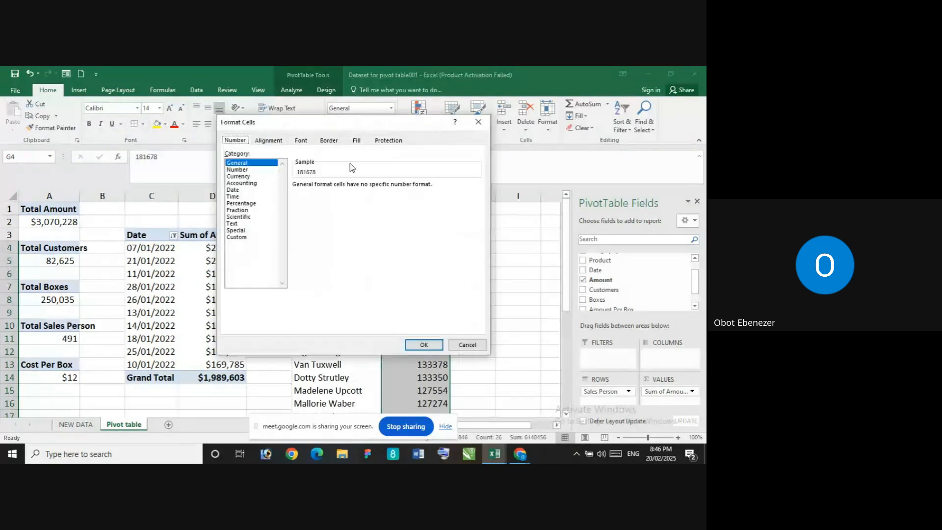
left_click(240, 177)
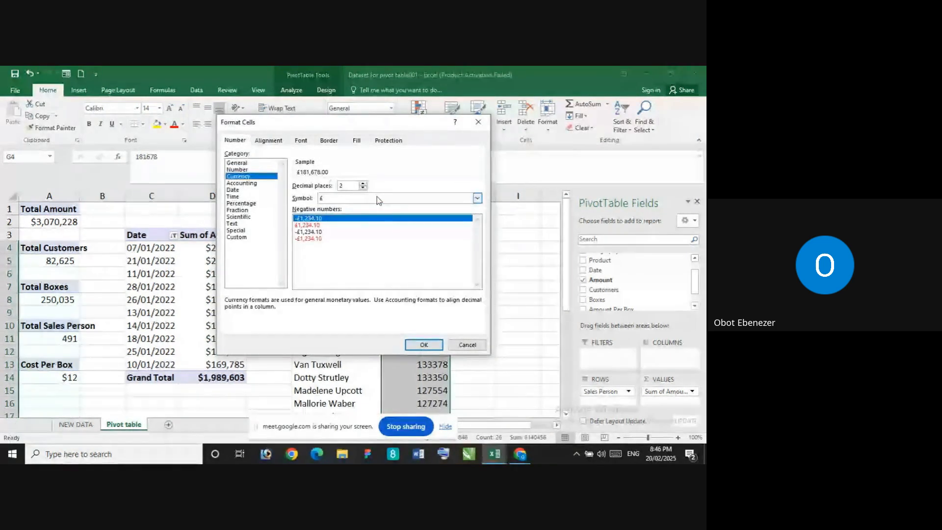
left_click(363, 189)
left_click(363, 188)
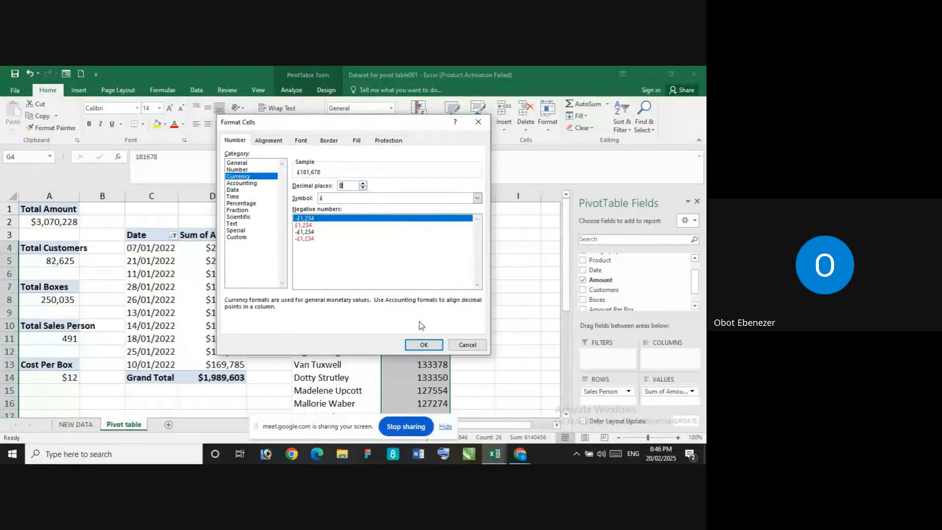
left_click(477, 198)
scroll(371, 240, "down", 3)
scroll(372, 240, "down", 4)
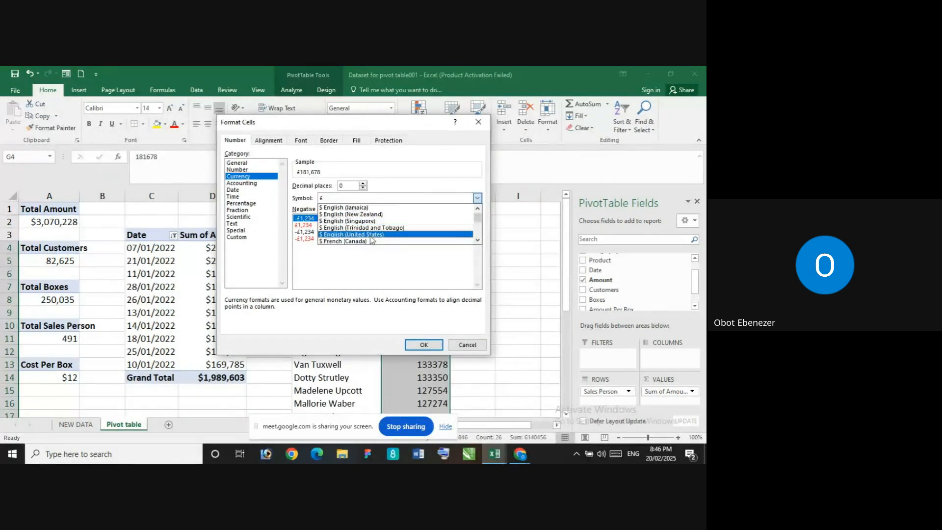
left_click(373, 236)
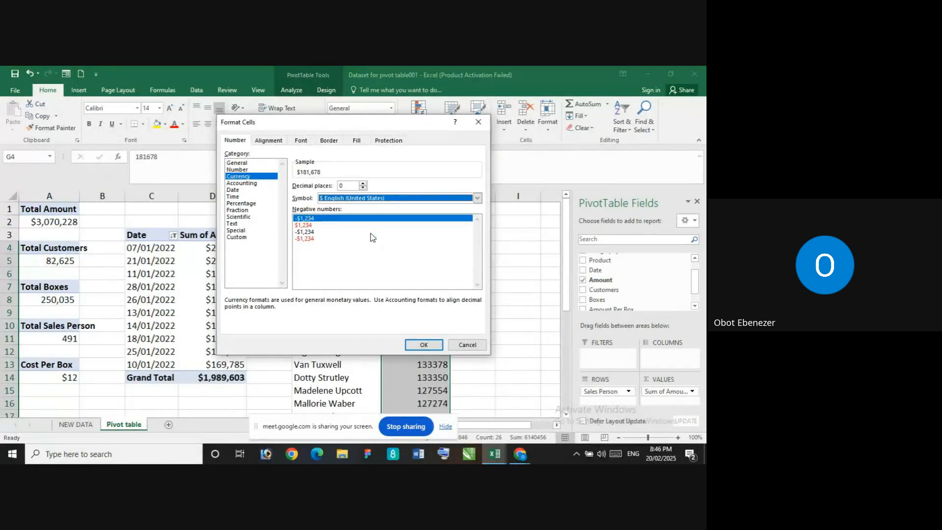
left_click(424, 344)
Filter the sales person PivotTable to the top 10 items by Sum of Amount
left_click(307, 248)
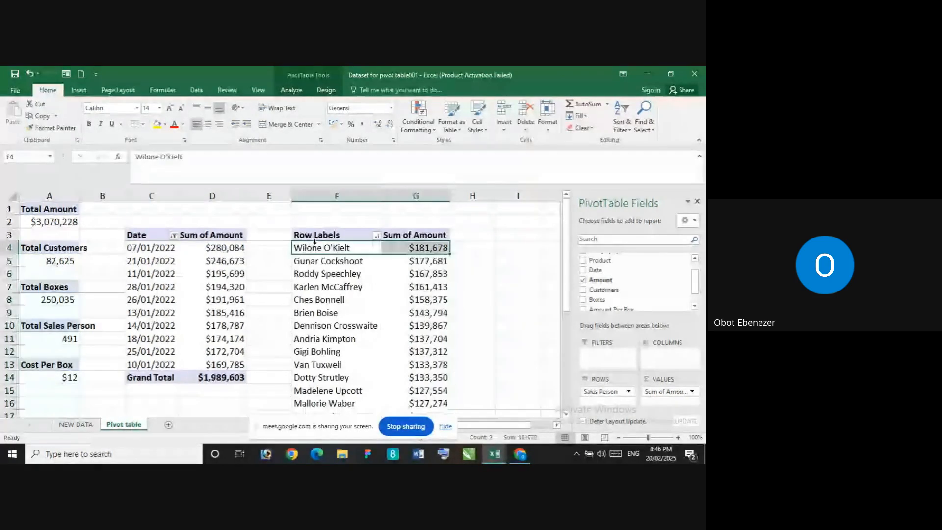
left_click(358, 236)
left_click(376, 237)
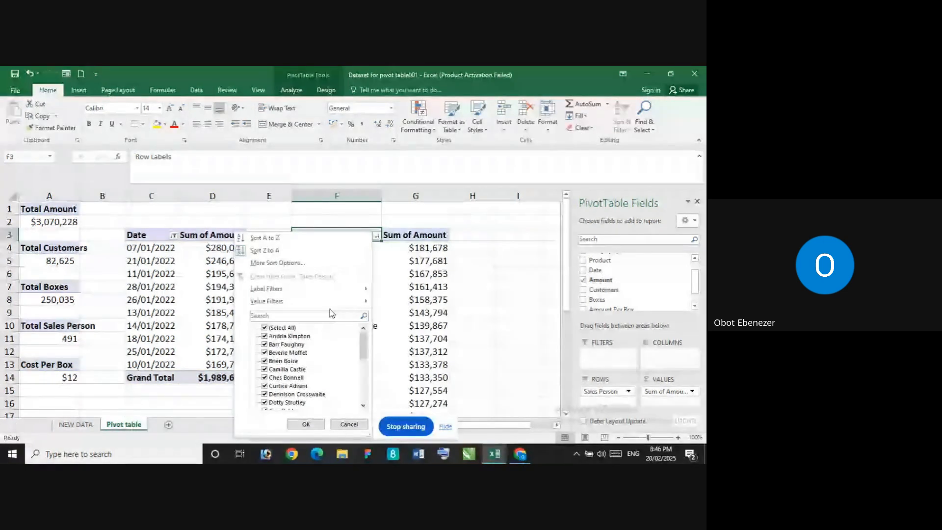
mouse_move(339, 301)
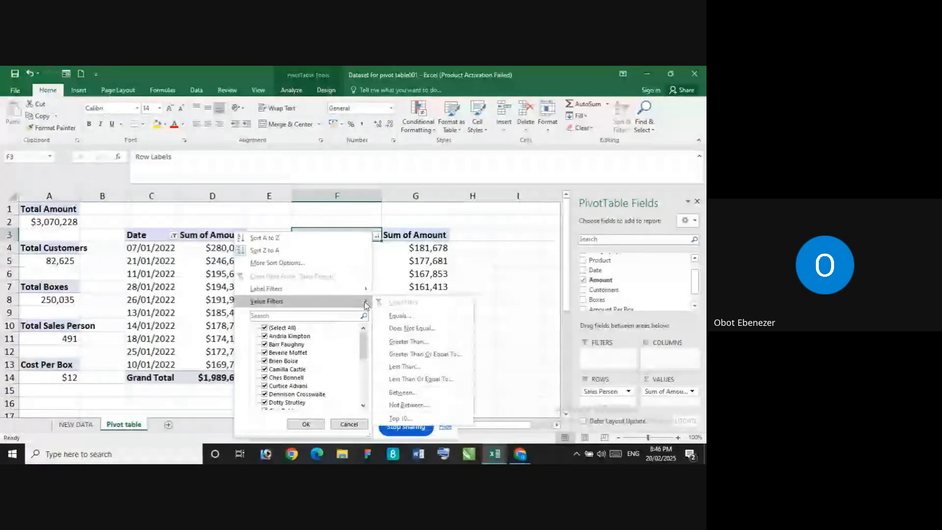
left_click(400, 417)
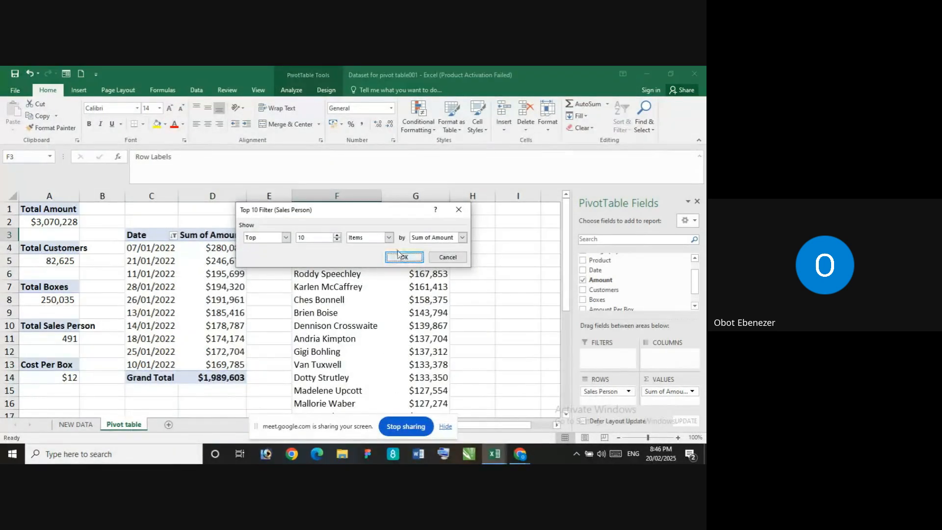
left_click(404, 258)
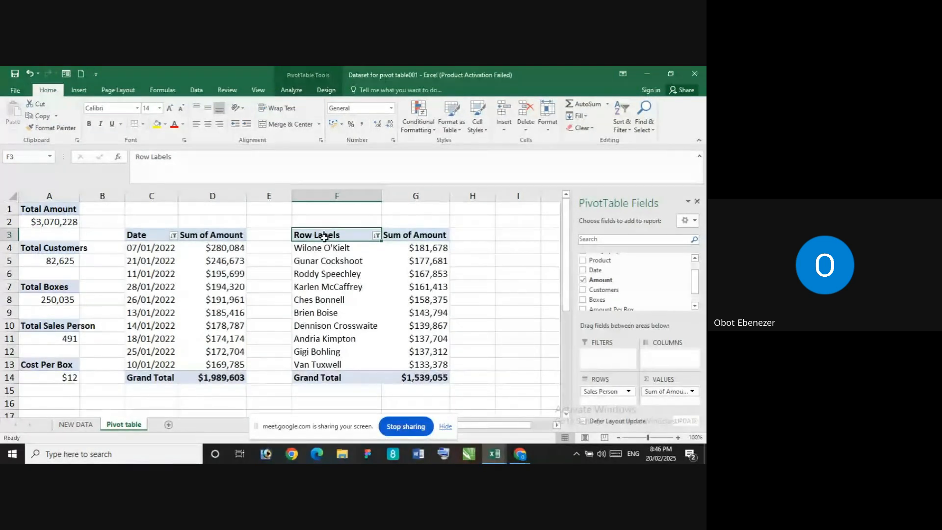
Rename the Row Labels header in F3 as Sales Person
double_click(350, 234)
key("BackSpace")
key("BackSpace")
key("BackSpace")
key("BackSpace")
key("BackSpace")
key("BackSpace")
key("BackSpace")
key("BackSpace")
key("BackSpace")
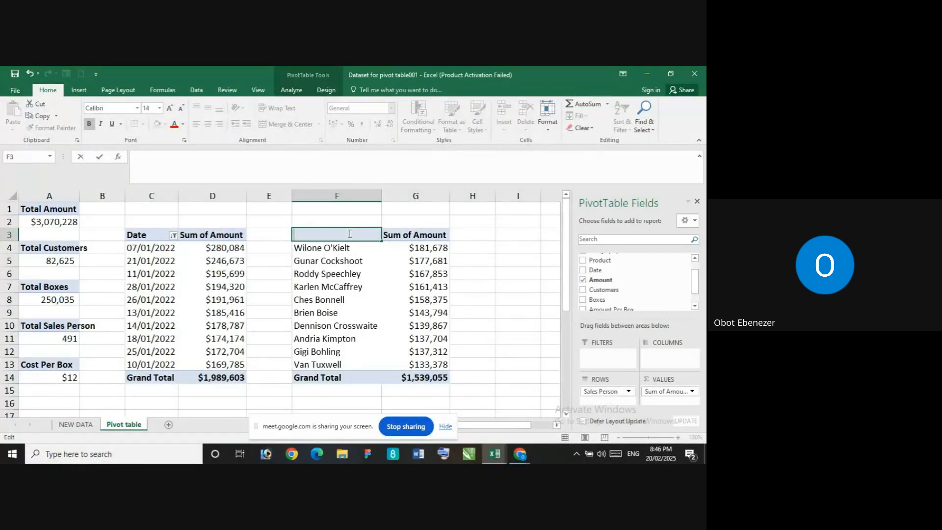
type("Sales Person")
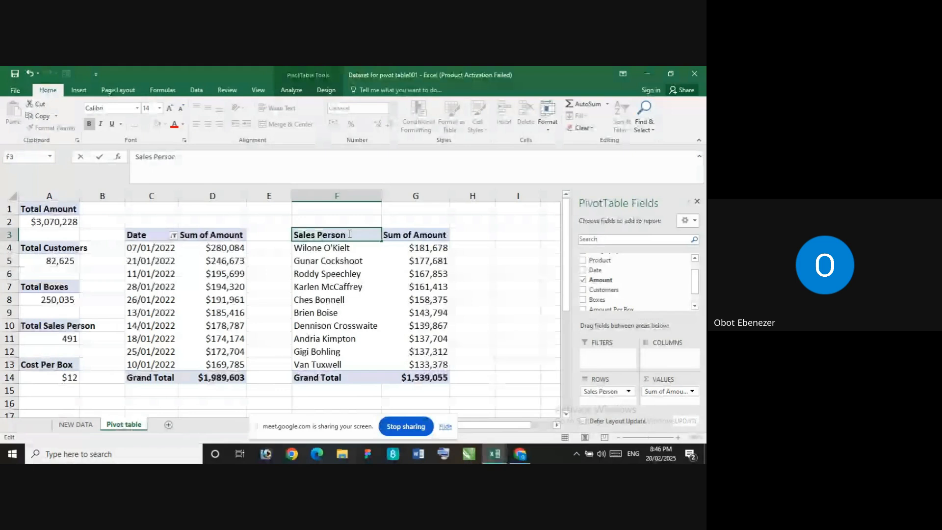
key("Return")
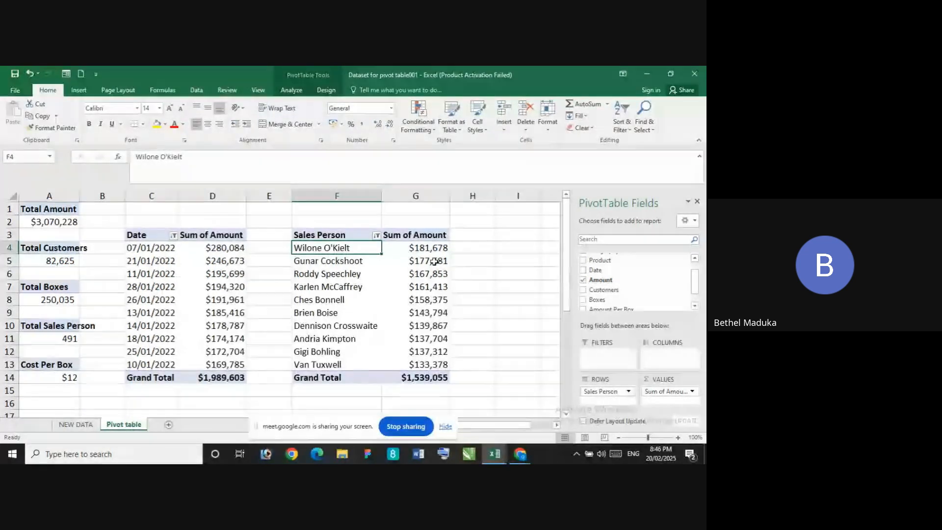
Sort the sales person PivotTable's Sum of Amount from largest to smallest
mouse_move(432, 256)
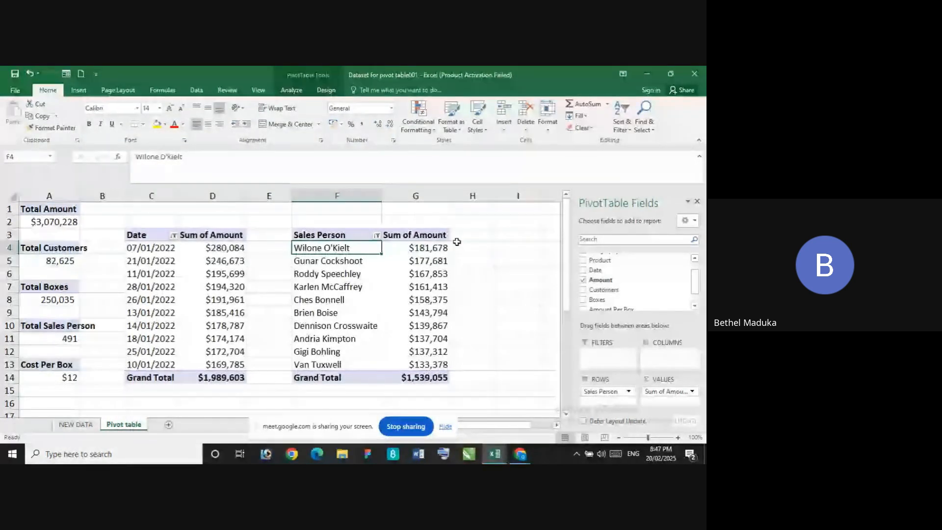
left_click(417, 248)
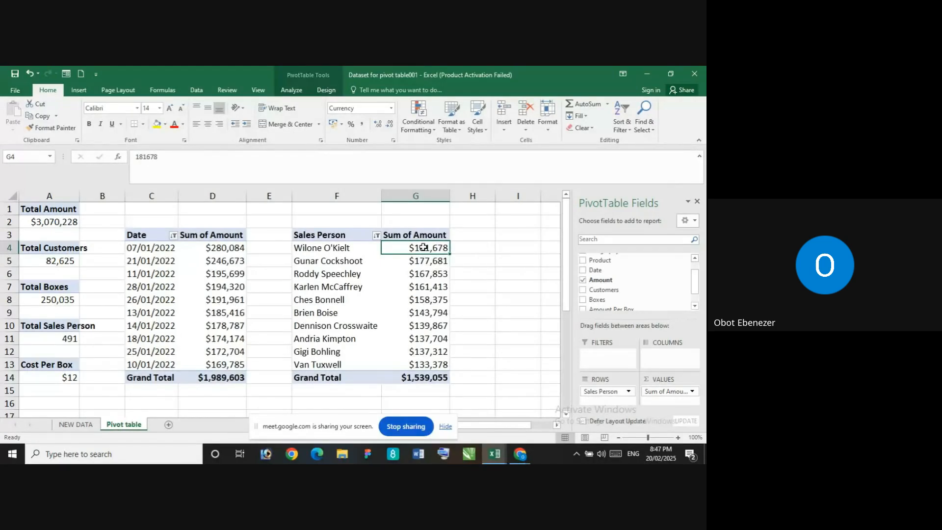
mouse_move(424, 247)
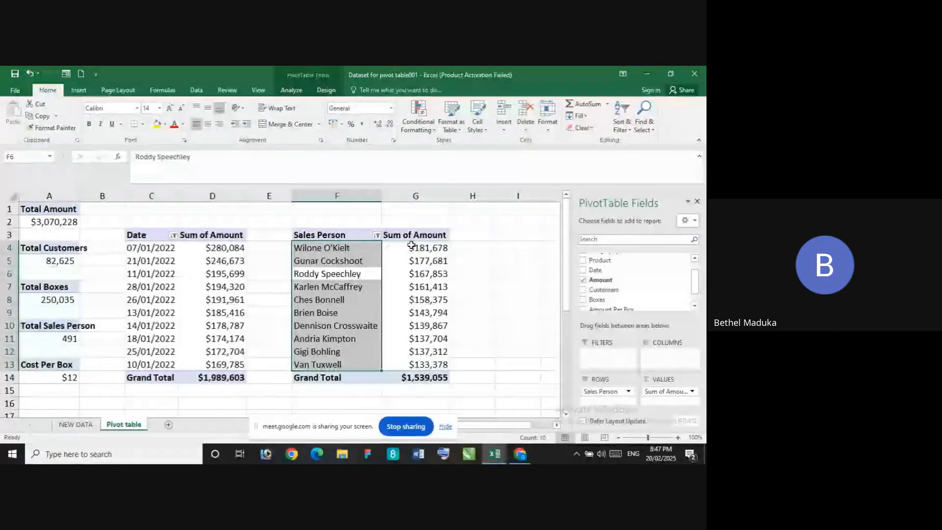
left_click(426, 261)
left_click(428, 248)
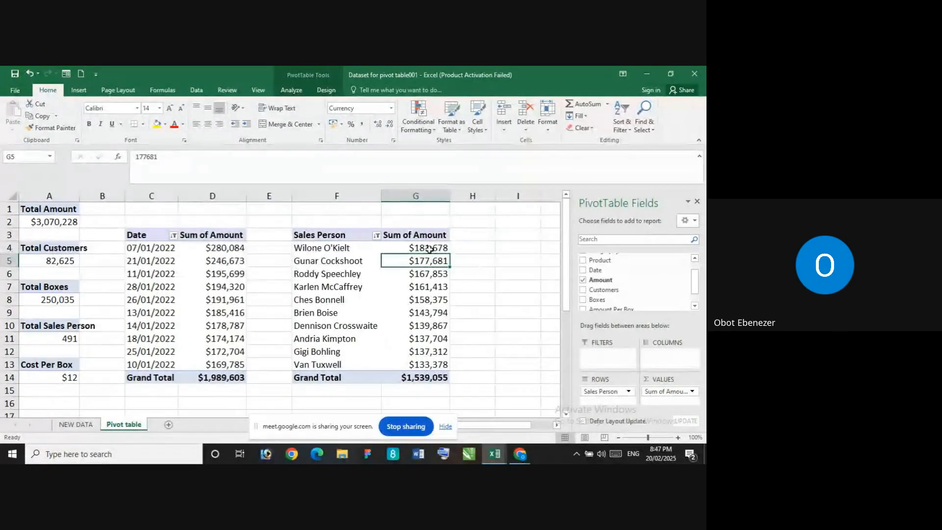
right_click(429, 250)
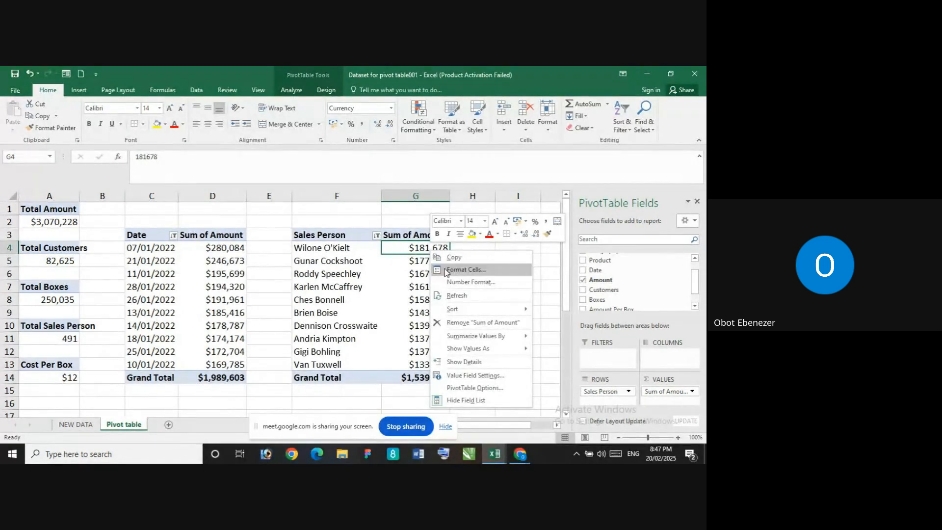
mouse_move(510, 308)
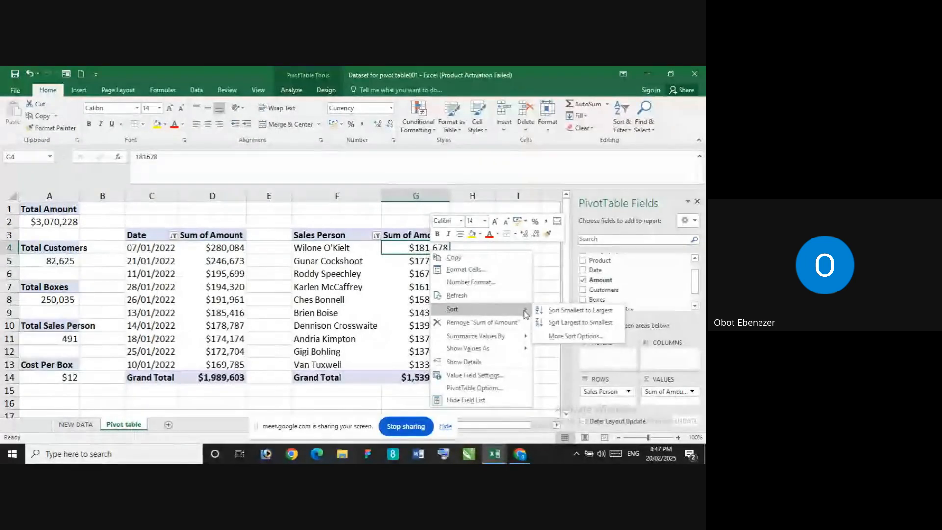
left_click(589, 327)
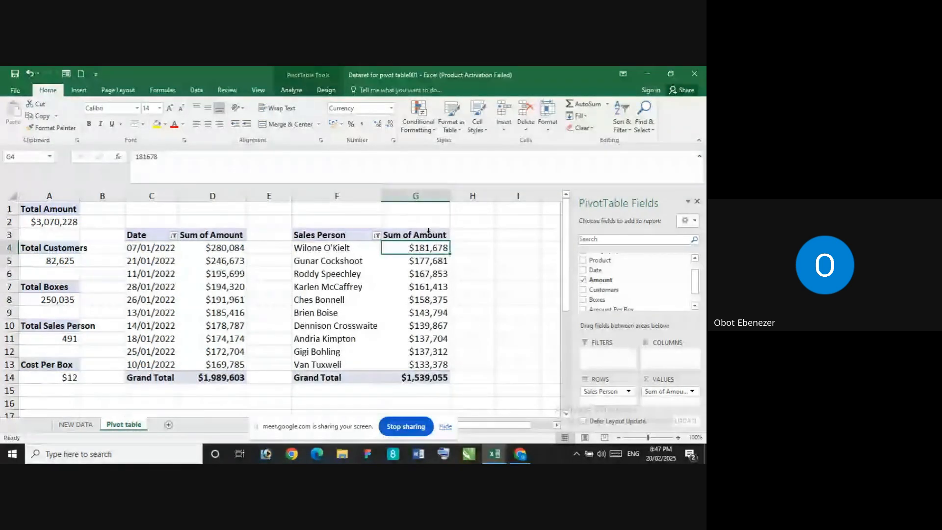
Sort the sales person amounts from smallest to largest, and return them to largest to smallest
right_click(428, 246)
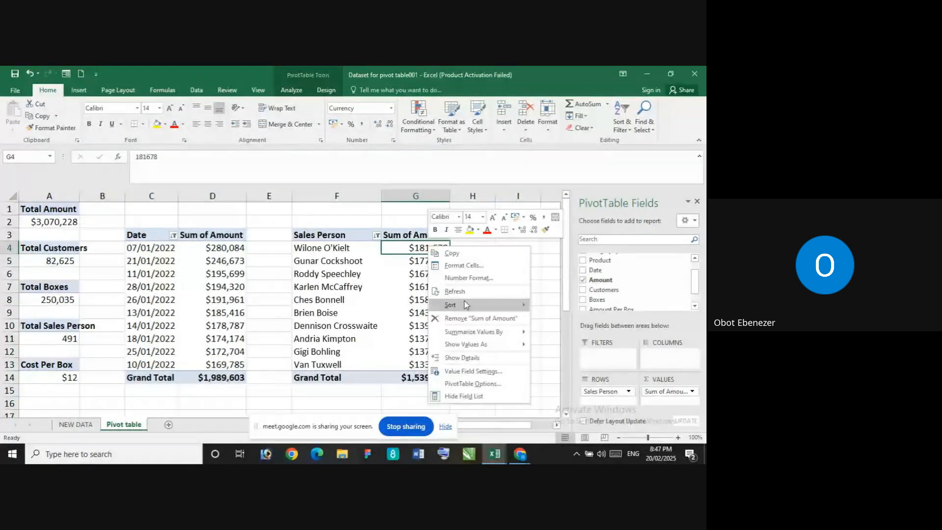
mouse_move(465, 303)
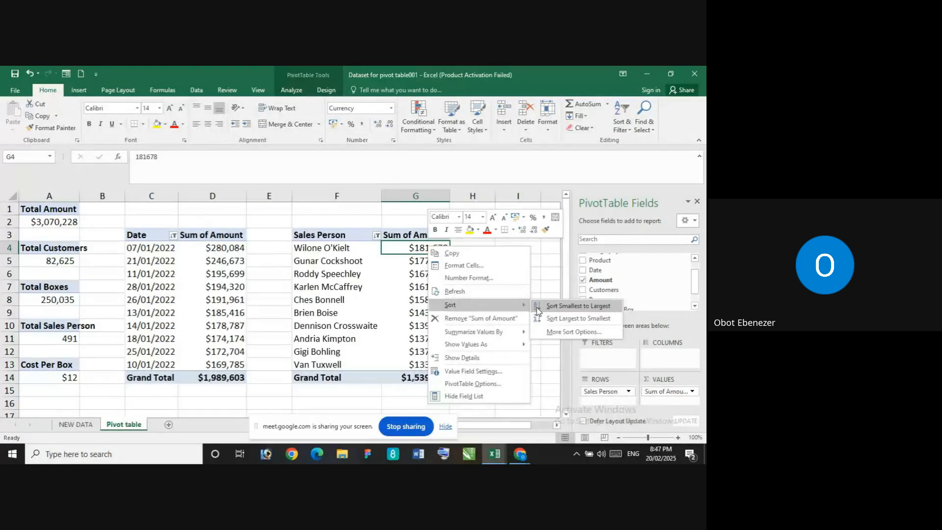
left_click(582, 311)
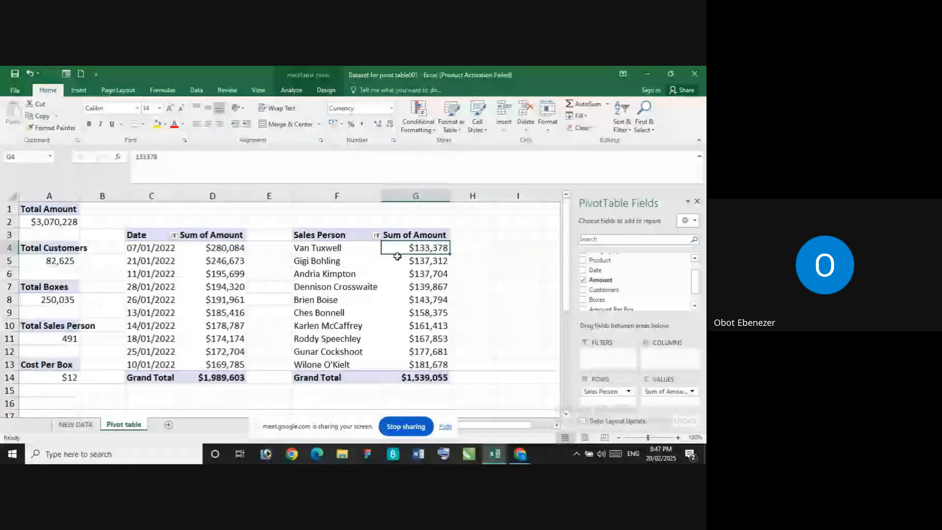
right_click(436, 254)
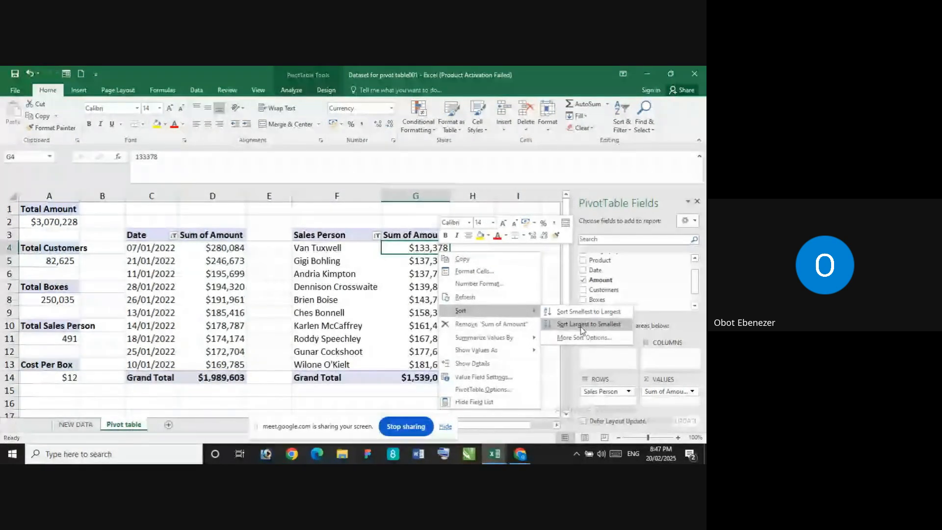
left_click(579, 326)
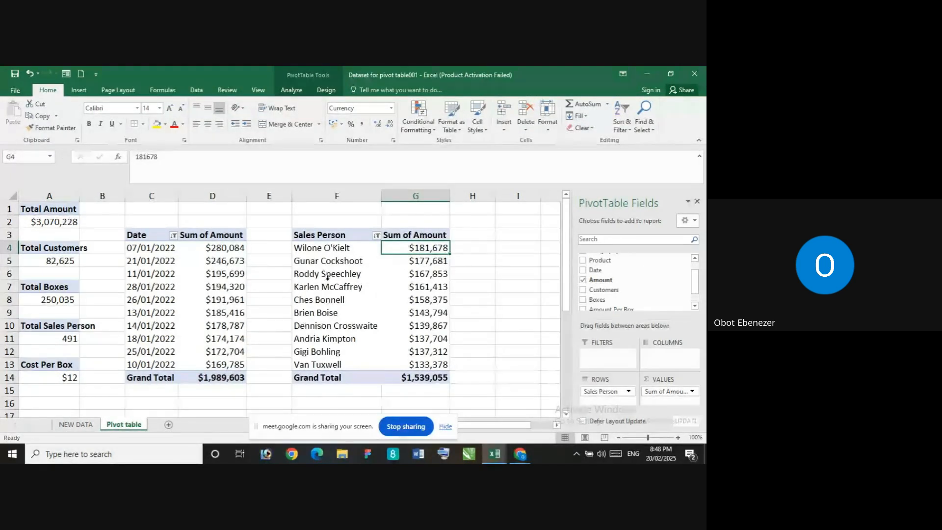
Apply the blue style from the first row of the Medium PivotTable styles to the sales person PivotTable
left_click(326, 248)
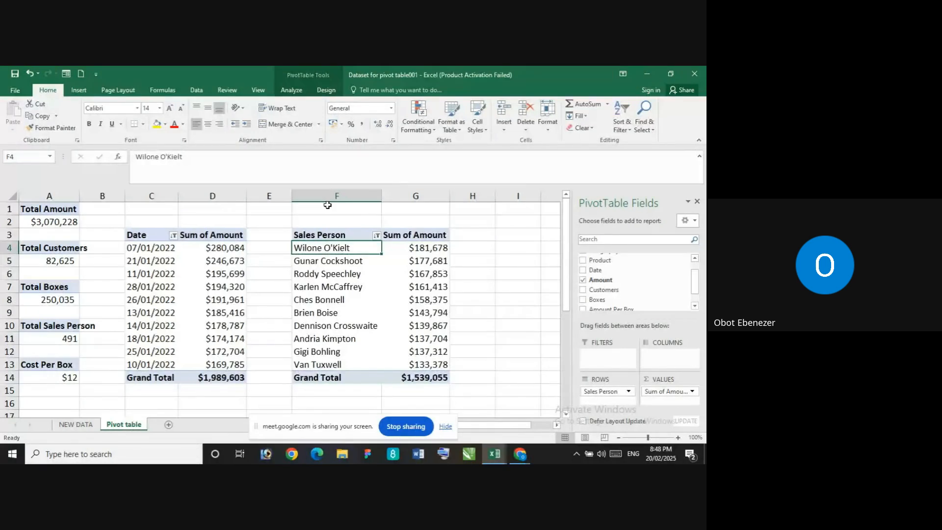
left_click(326, 89)
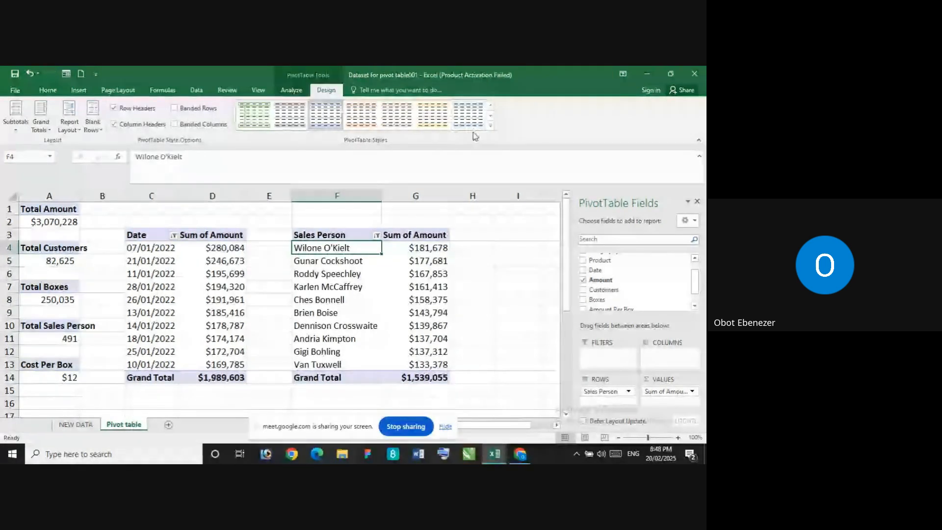
left_click(490, 125)
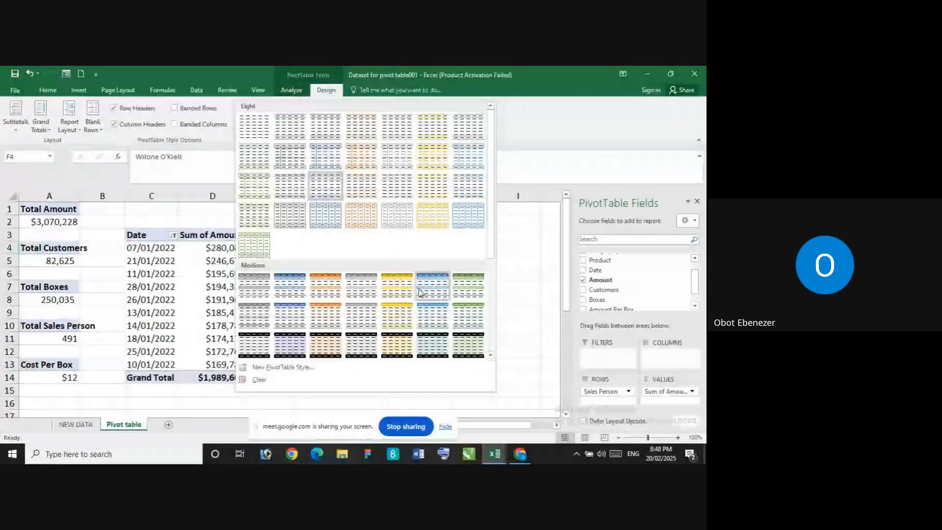
left_click(296, 291)
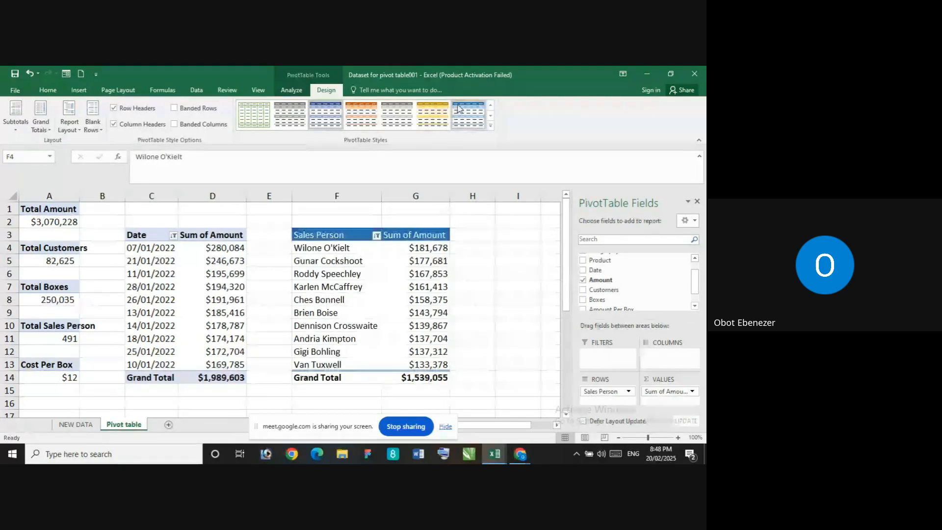
left_click(490, 127)
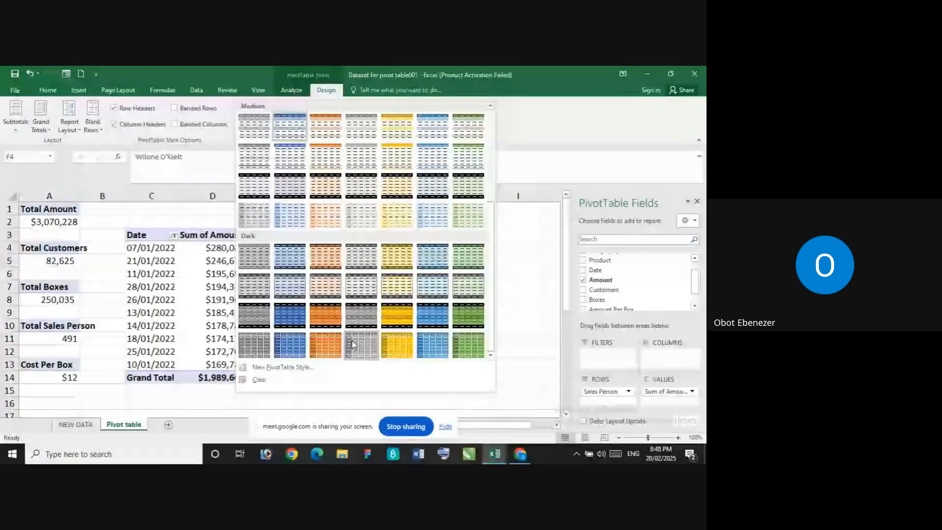
scroll(353, 343, "up", 3)
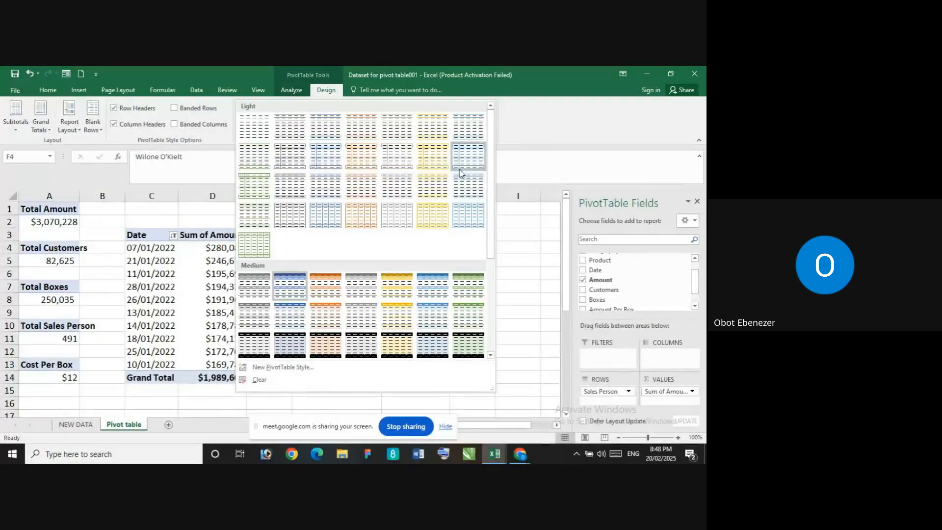
left_click(525, 313)
Apply Pivot Style Medium 2 to the date PivotTable so its style matches the sales person PivotTable
left_click(182, 276)
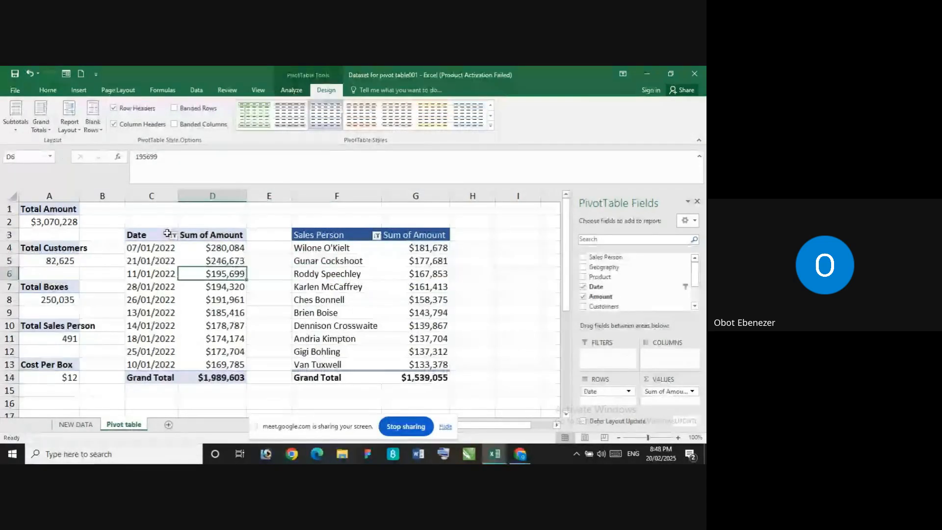
left_click(146, 238)
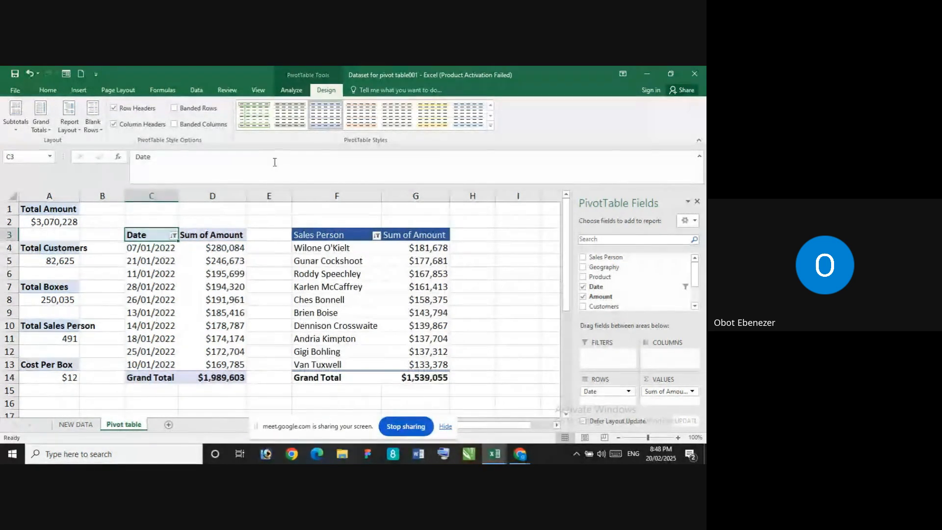
left_click(492, 127)
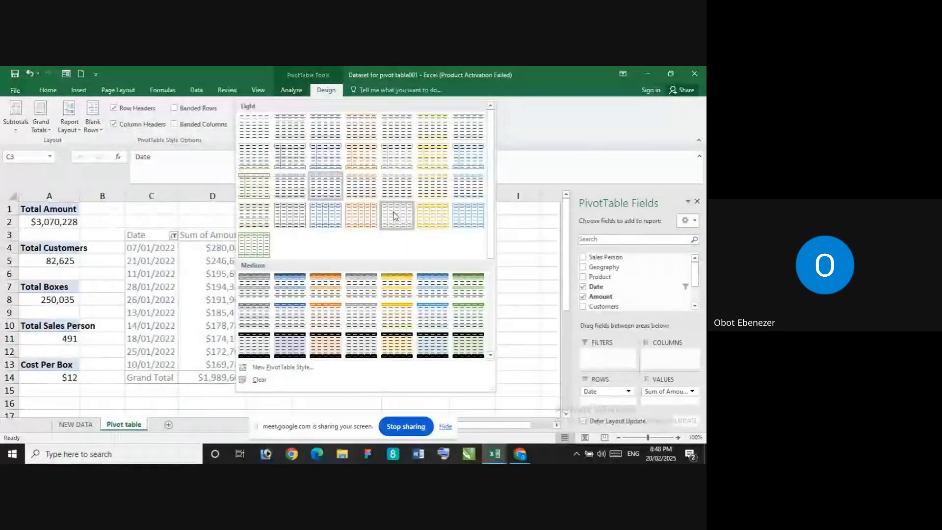
left_click(286, 285)
left_click(432, 247)
left_click(472, 242)
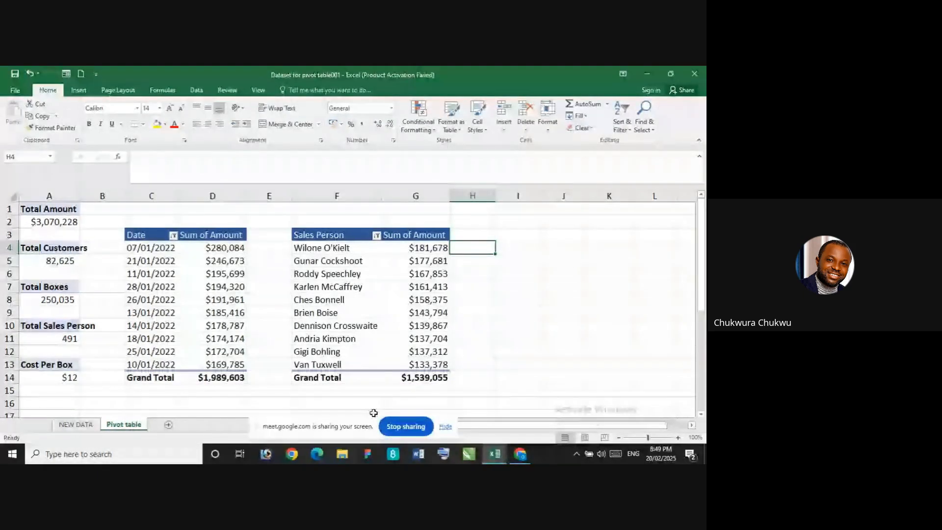
Check the Google Meet call window in Chrome and return to the Pivot table sheet in Excel
mouse_move(522, 457)
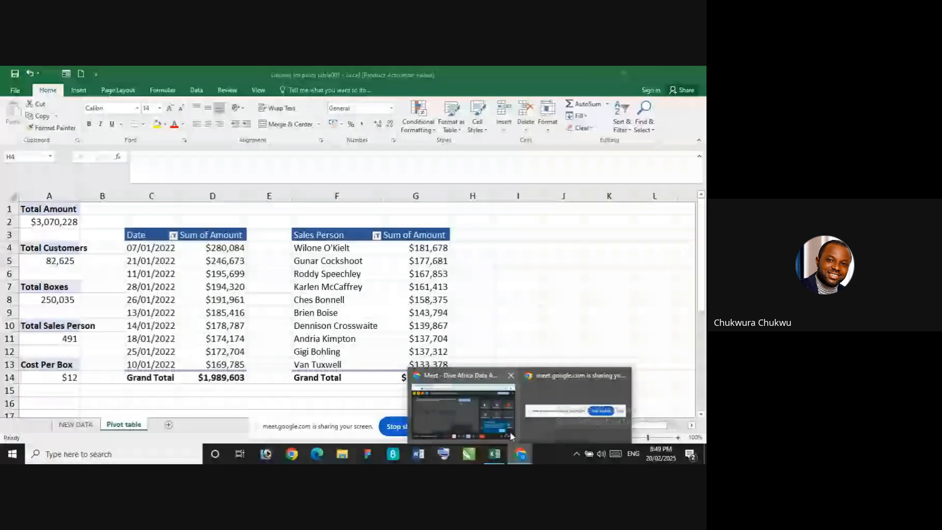
left_click(511, 437)
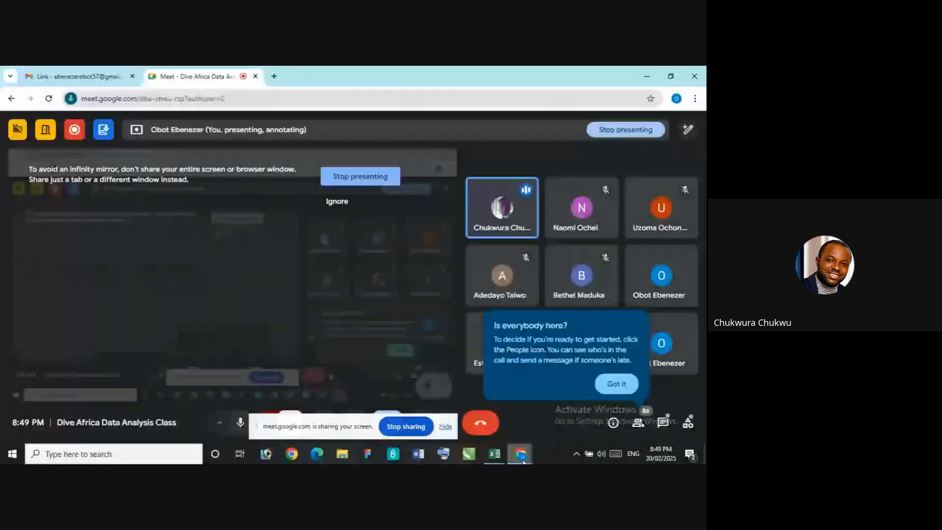
mouse_move(495, 454)
left_click(499, 406)
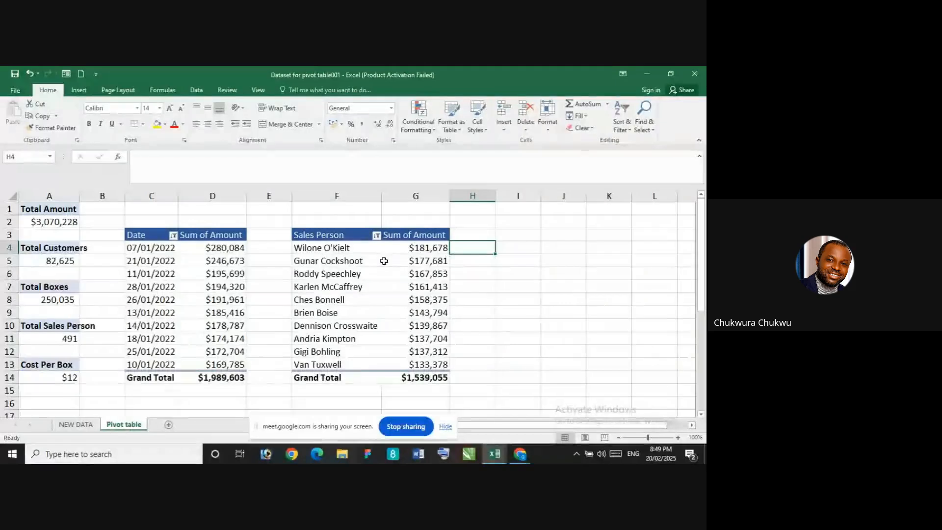
left_click(327, 247)
left_click(327, 248)
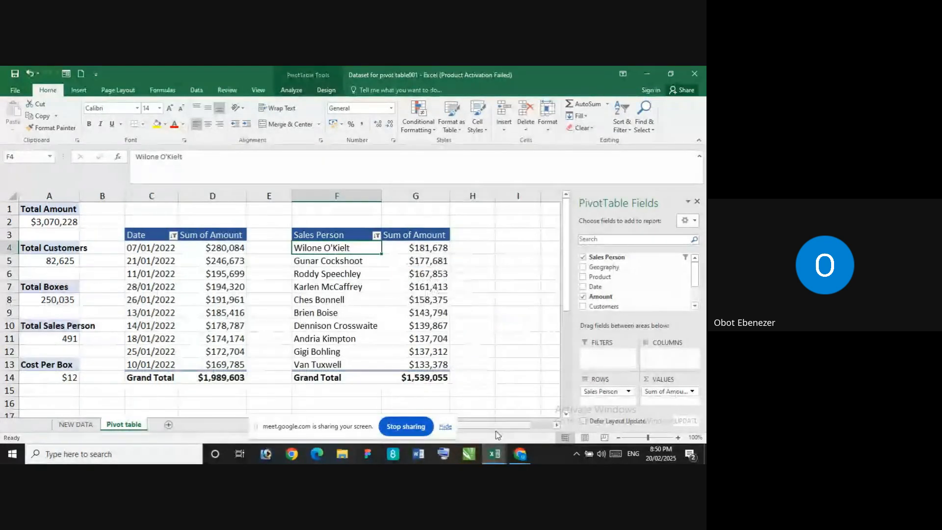
left_click(520, 456)
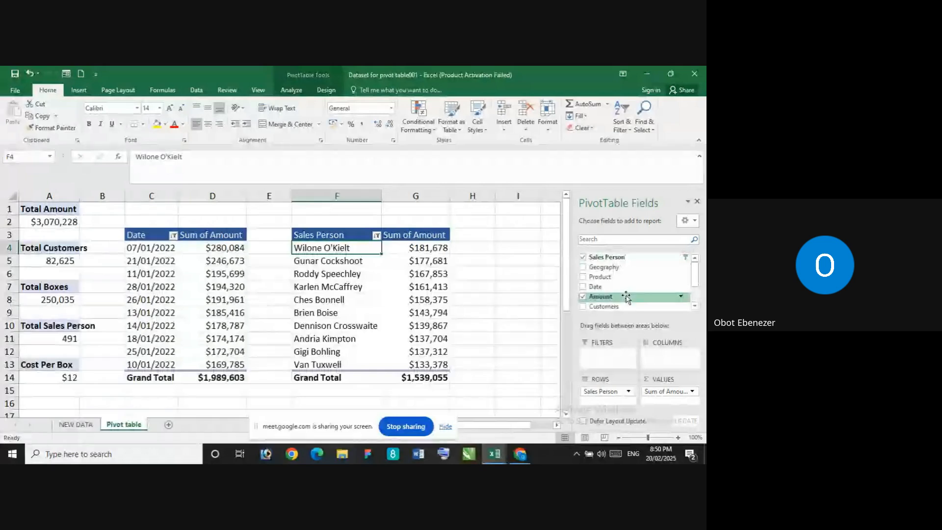
scroll(316, 385, "down", 3)
scroll(333, 242, "up", 3)
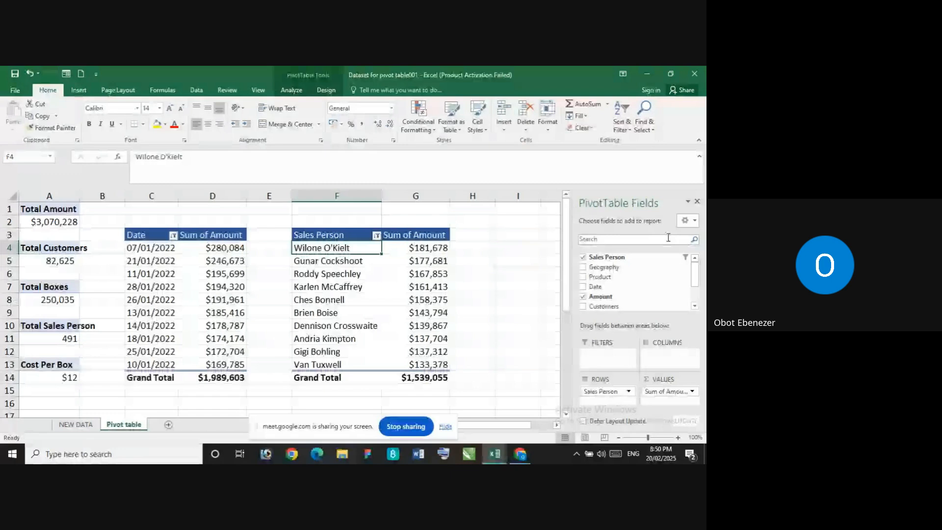
left_click_drag(696, 274, 697, 299)
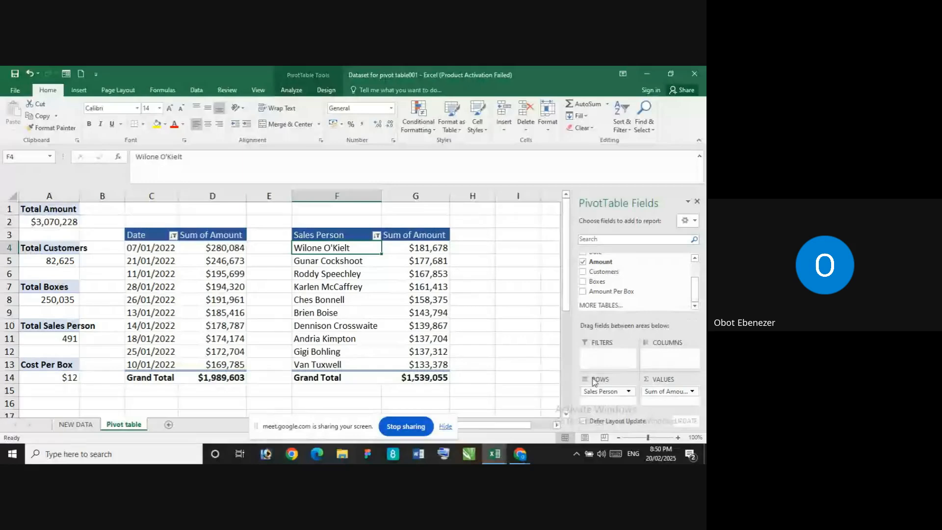
left_click(523, 456)
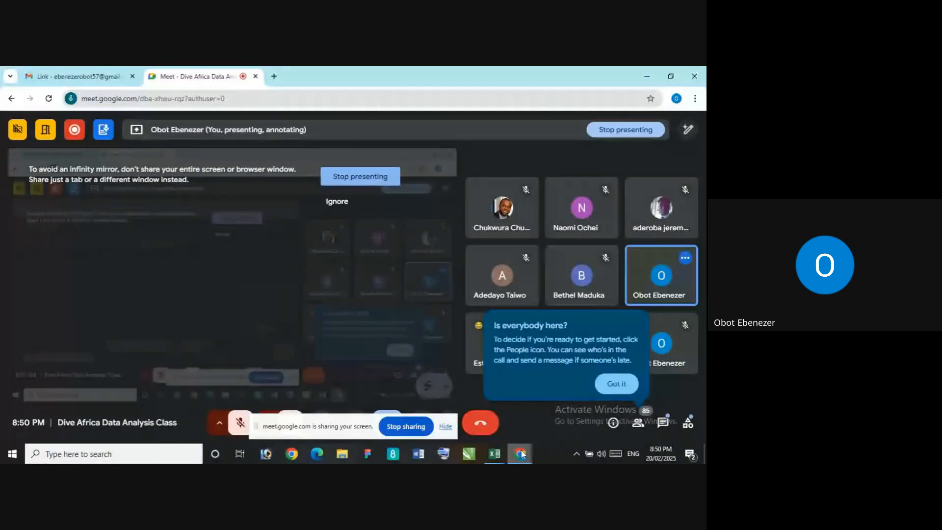
mouse_move(522, 455)
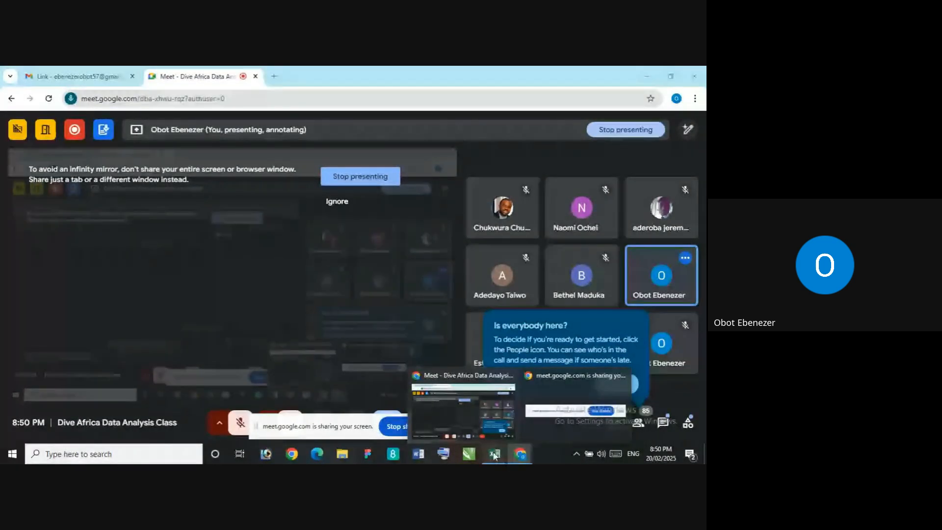
left_click(407, 409)
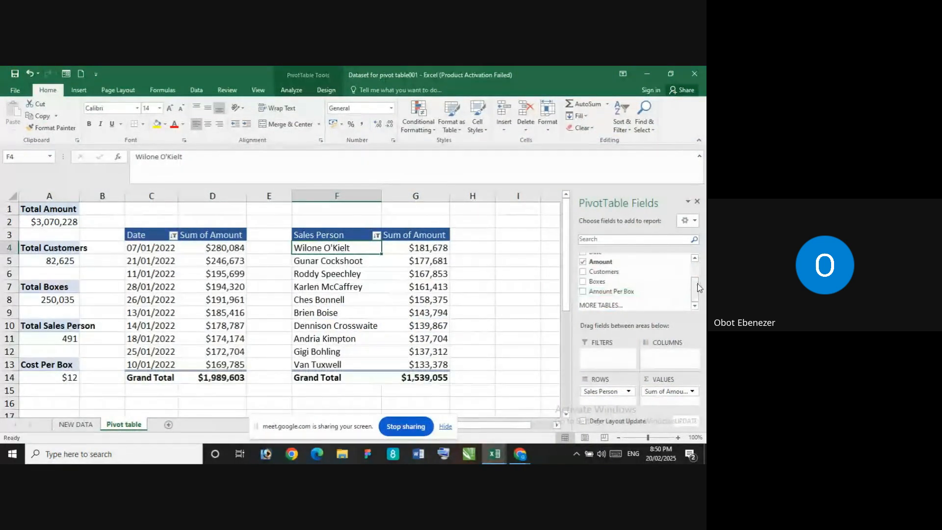
Try the Geography field in the rows and in the columns of the sales person PivotTable, remove it, and close the field list
scroll(657, 279, "up", 2)
left_click_drag(646, 269, 604, 399)
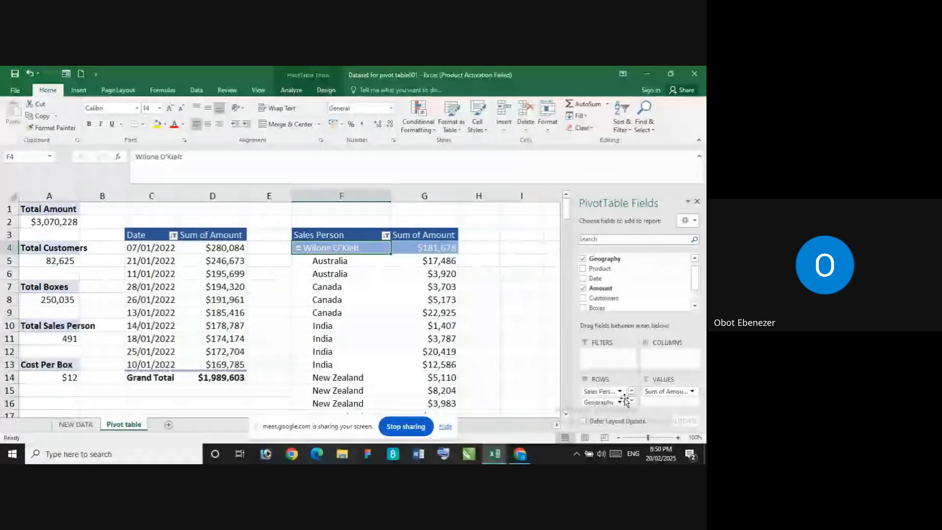
left_click_drag(609, 402, 662, 358)
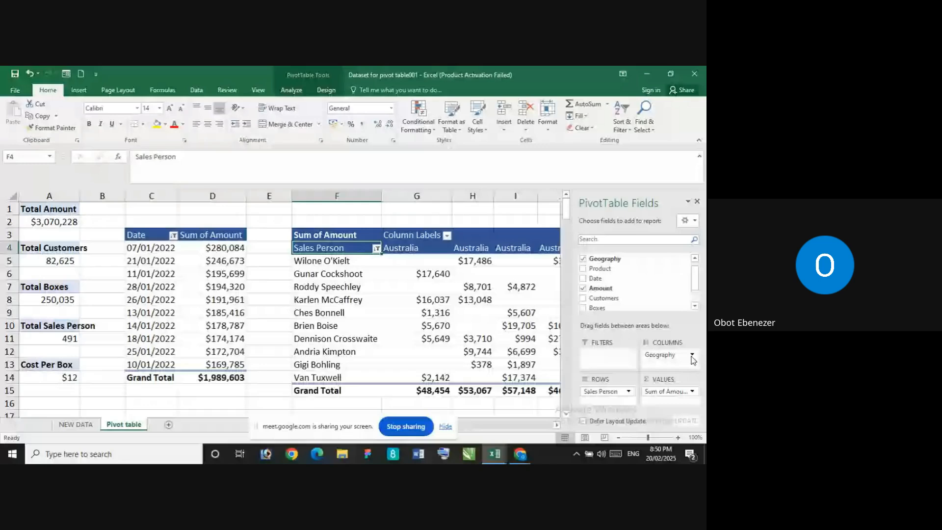
left_click(583, 259)
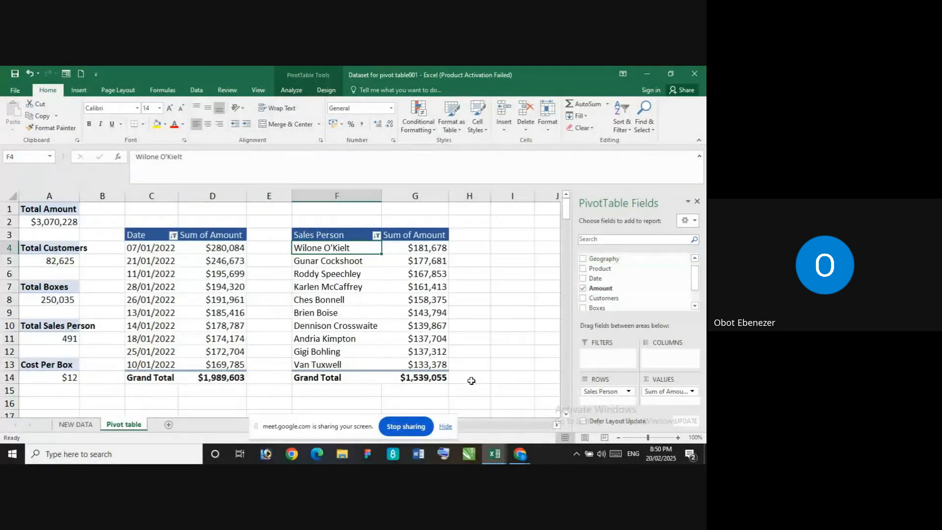
left_click(698, 202)
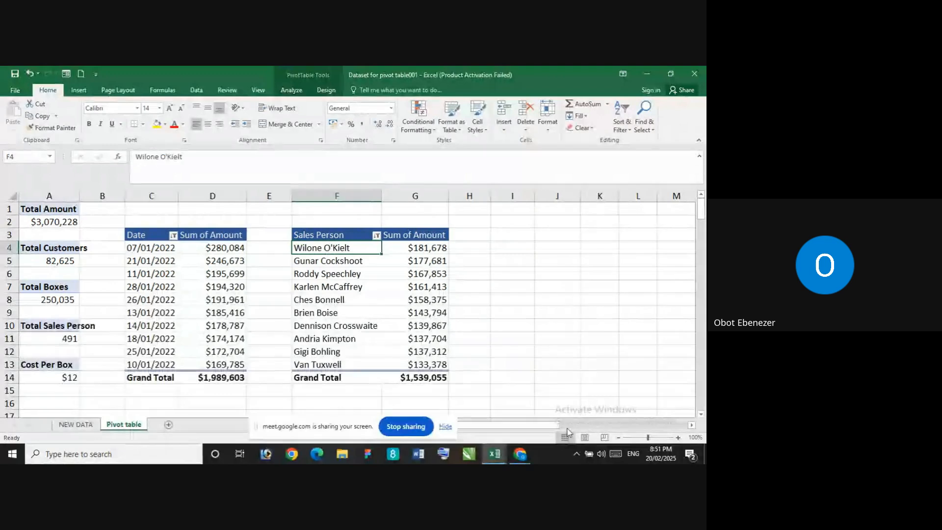
left_click_drag(553, 425, 578, 423)
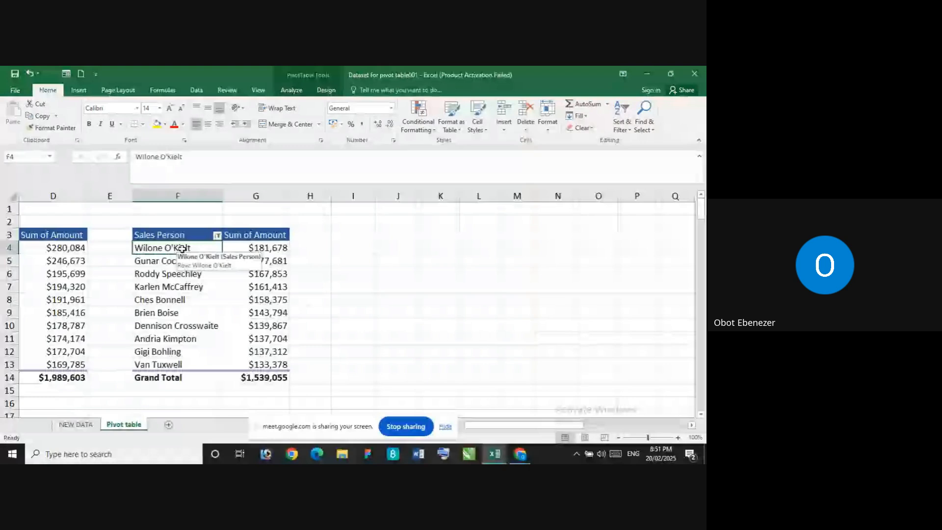
left_click_drag(192, 248, 195, 365)
left_click(197, 247)
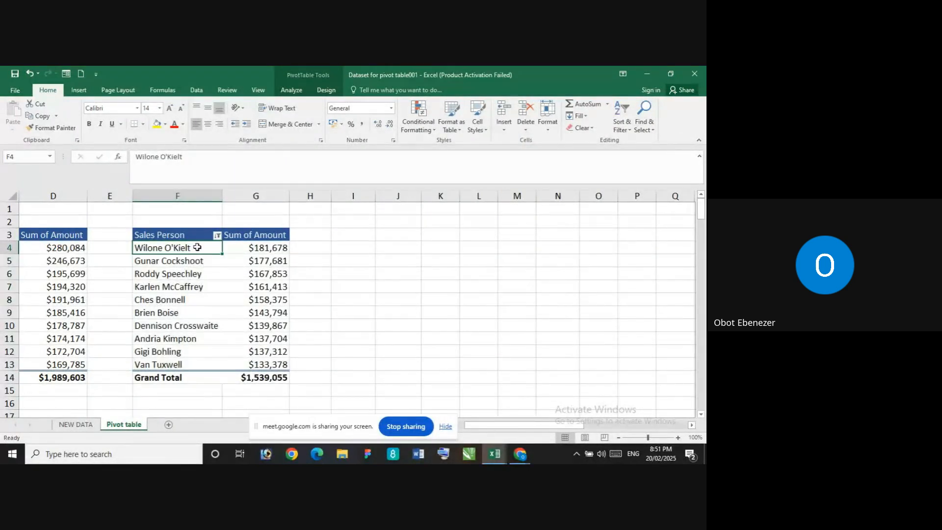
right_click(197, 247)
key("Escape")
left_click(195, 241)
left_click(323, 264)
left_click(185, 243)
left_click(184, 255)
left_click(323, 273)
left_click(205, 250)
left_click(307, 247)
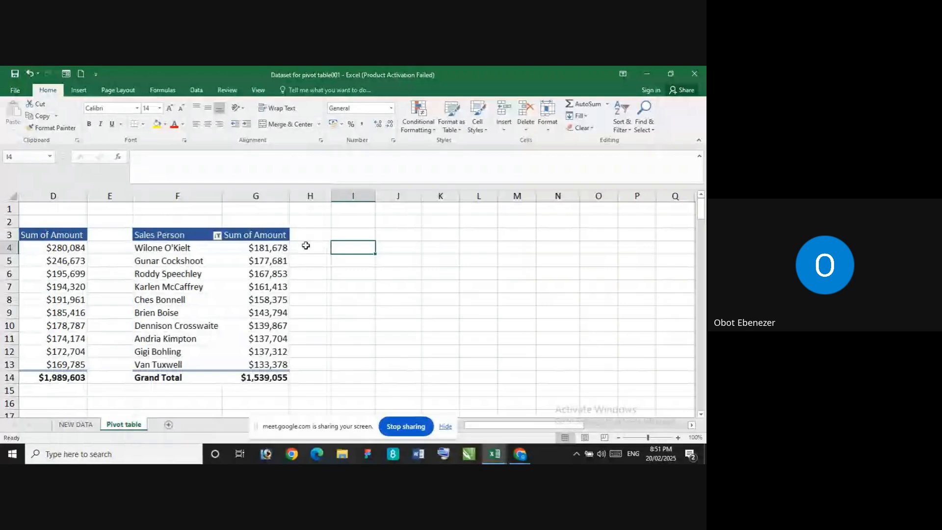
left_click(187, 249)
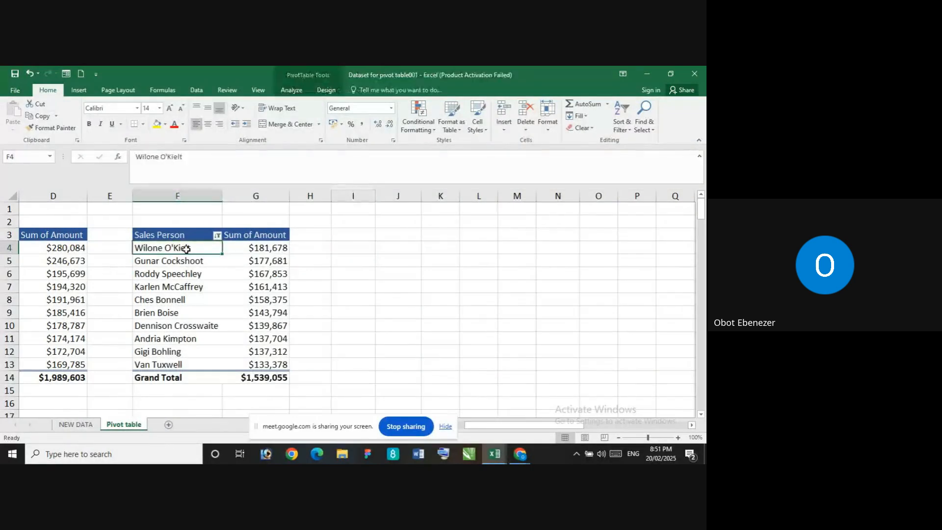
left_click(441, 222)
left_click(192, 235)
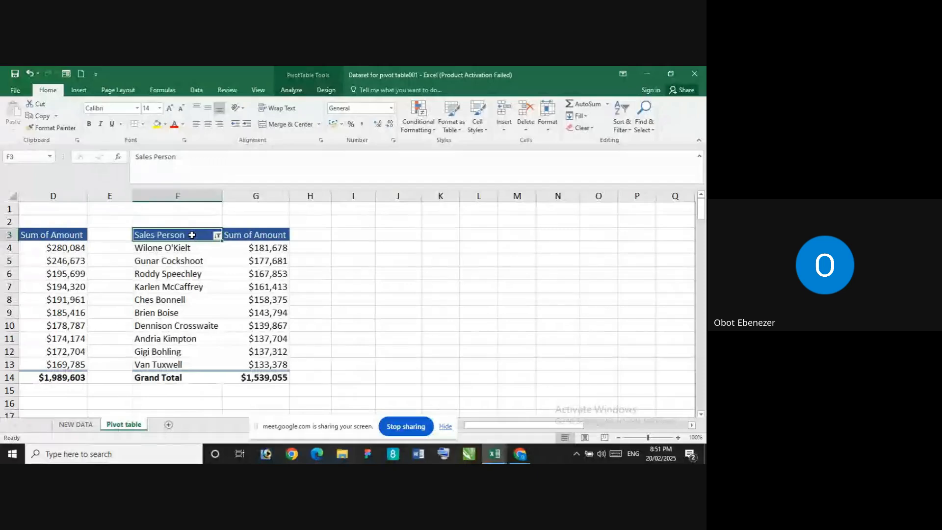
left_click_drag(529, 427, 450, 421)
left_click(358, 286)
left_click(335, 247)
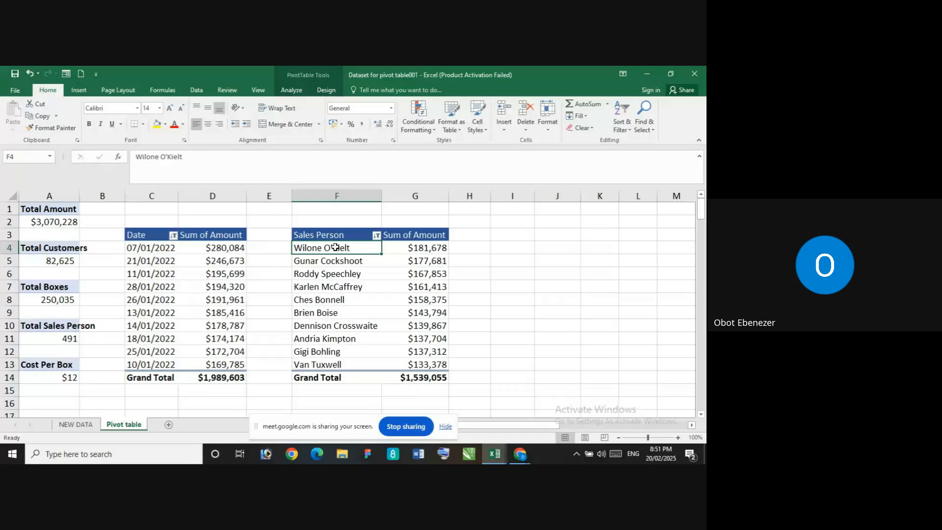
left_click(512, 247)
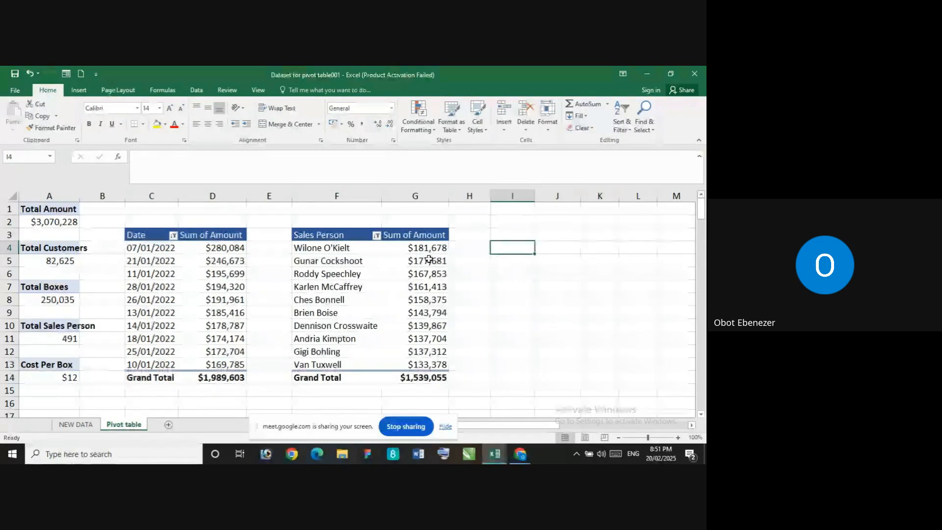
left_click(405, 248)
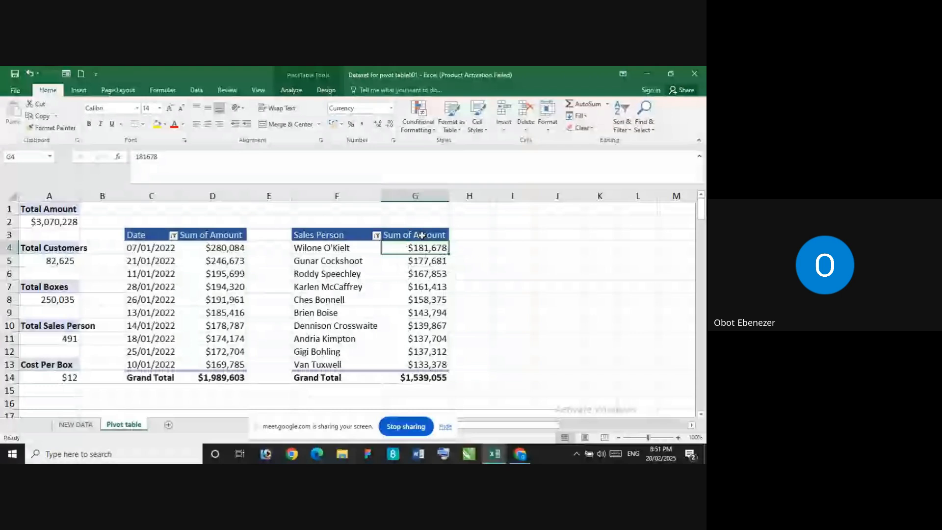
left_click(596, 269)
left_click(334, 248)
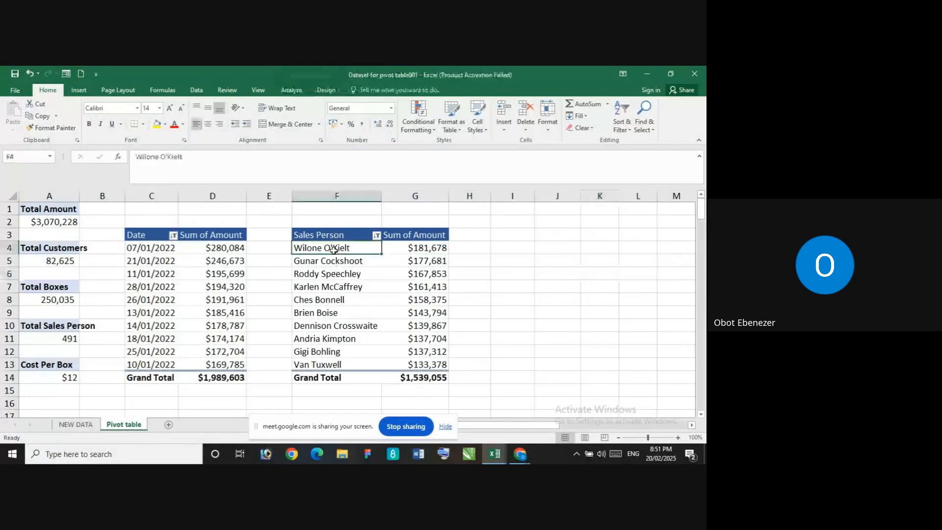
left_click_drag(539, 425, 401, 413)
left_click(636, 273)
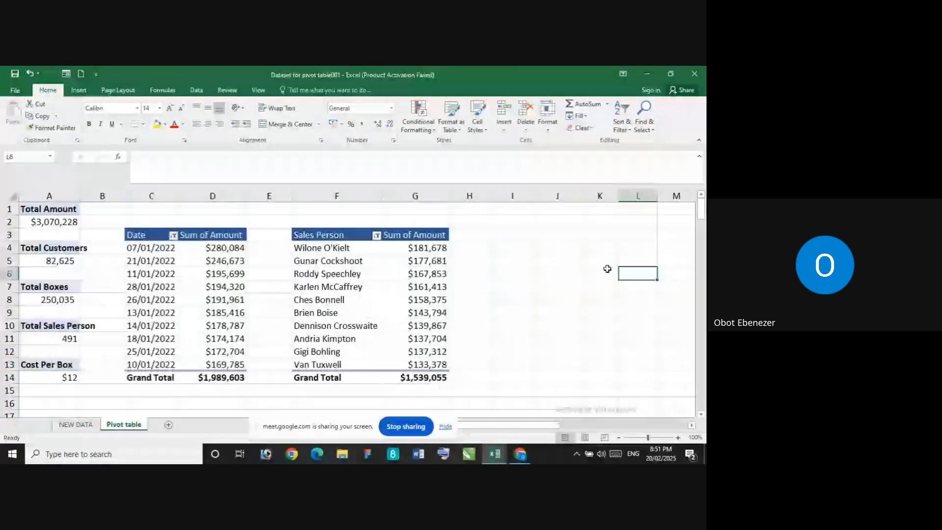
left_click(355, 255)
left_click(401, 244)
left_click(334, 248)
left_click(344, 236)
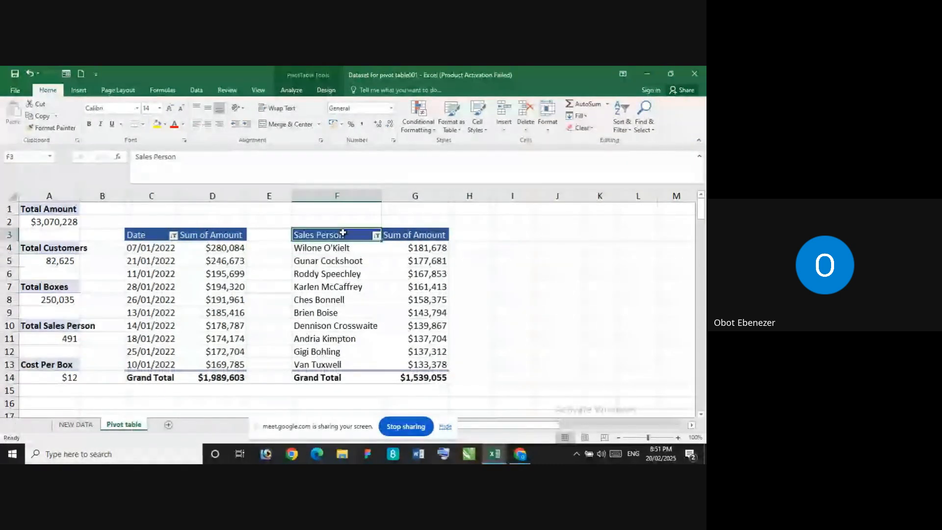
Inspect the layout and format settings in the PivotTable Options of the sales person PivotTable, and close the dialog
right_click(344, 235)
left_click(609, 261)
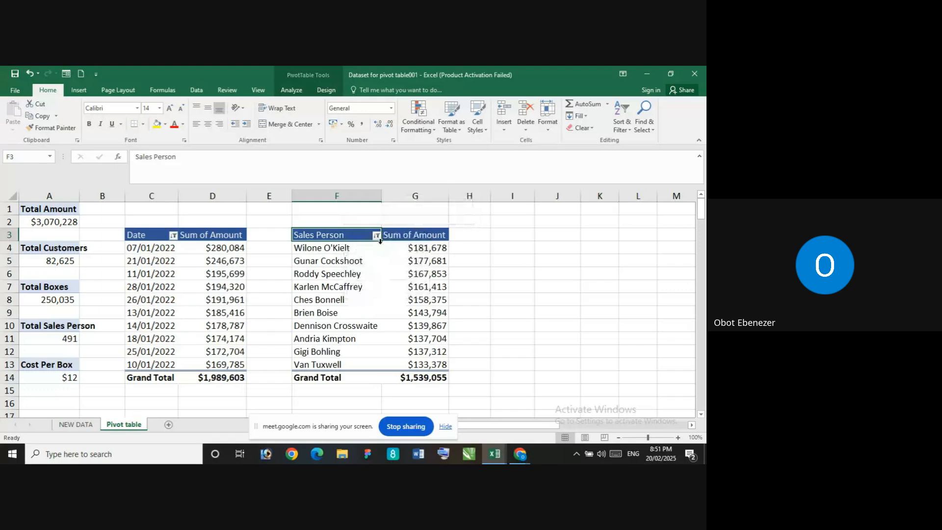
left_click(346, 249)
right_click(345, 250)
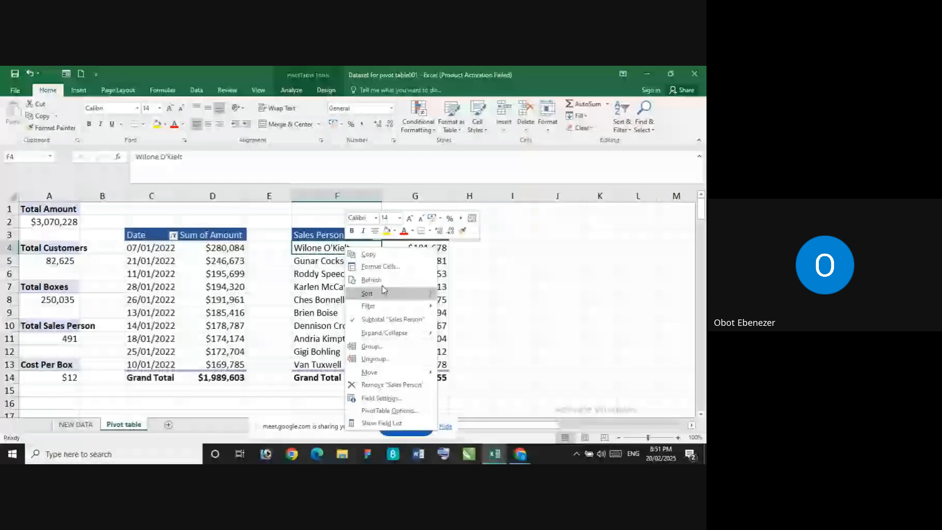
key("Escape")
left_click(344, 237)
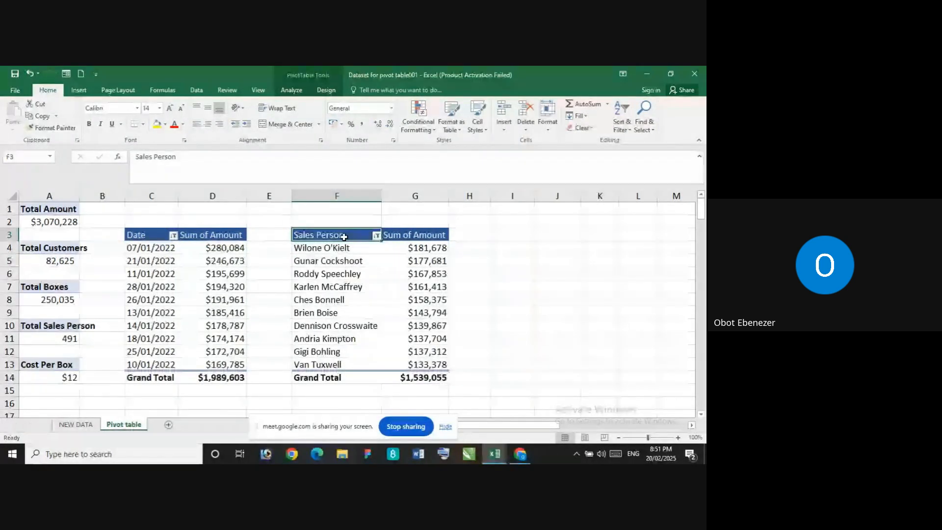
right_click(344, 237)
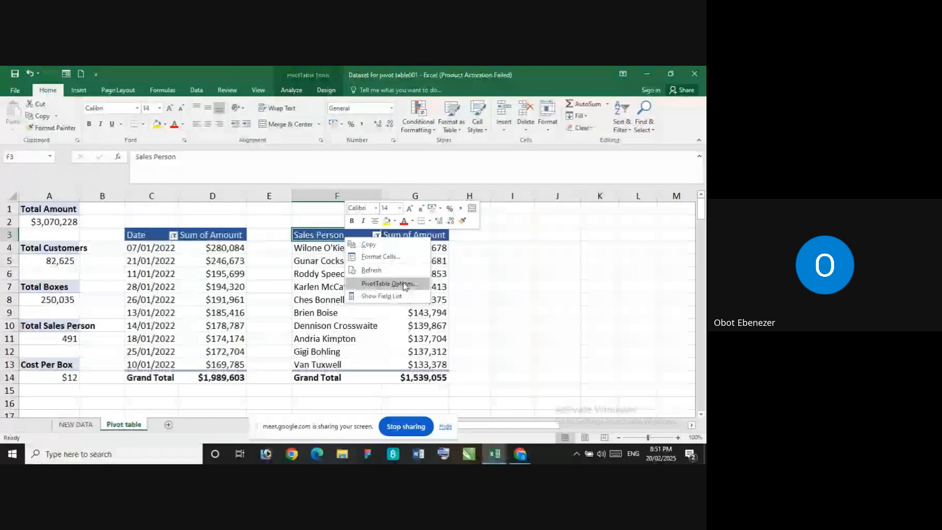
left_click(388, 285)
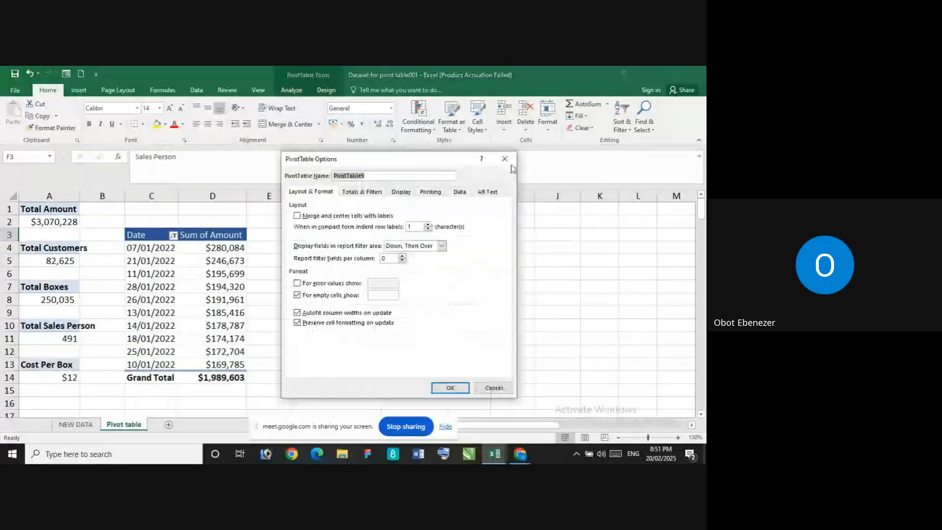
left_click(506, 159)
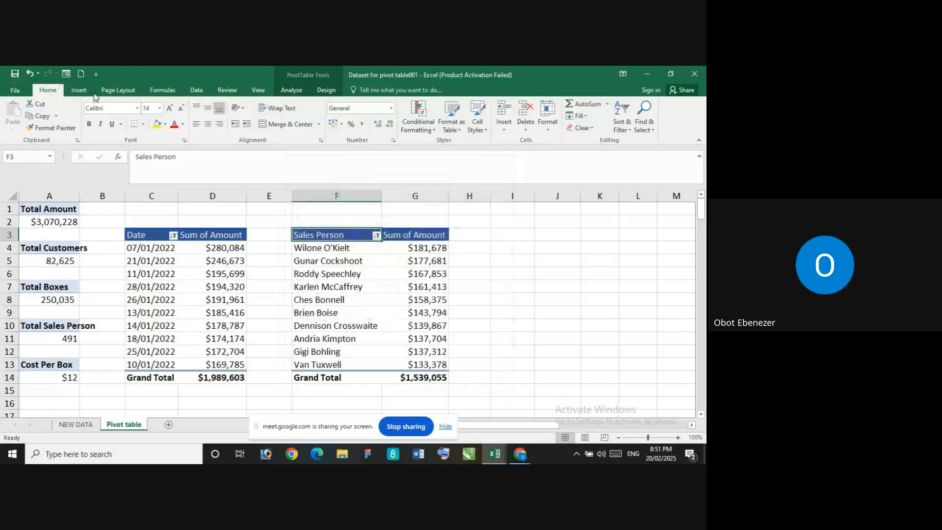
left_click(78, 90)
left_click(55, 89)
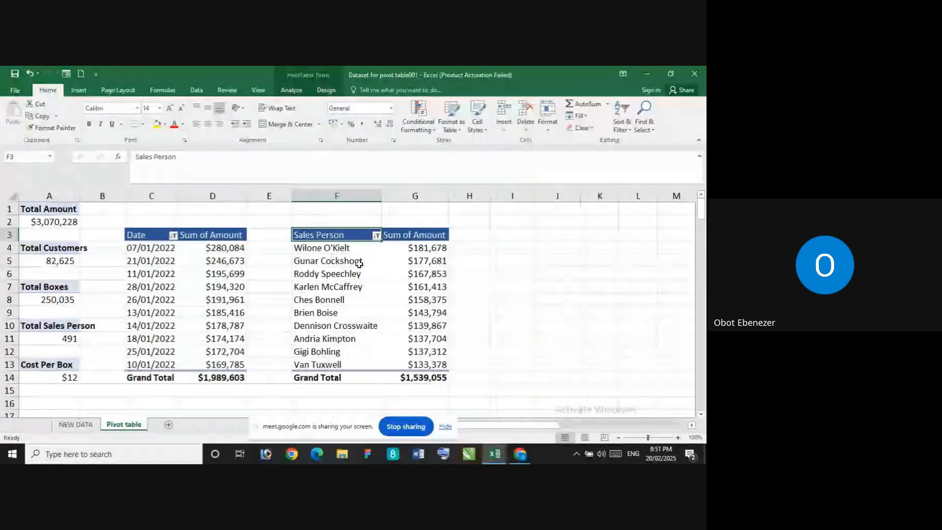
left_click(356, 248)
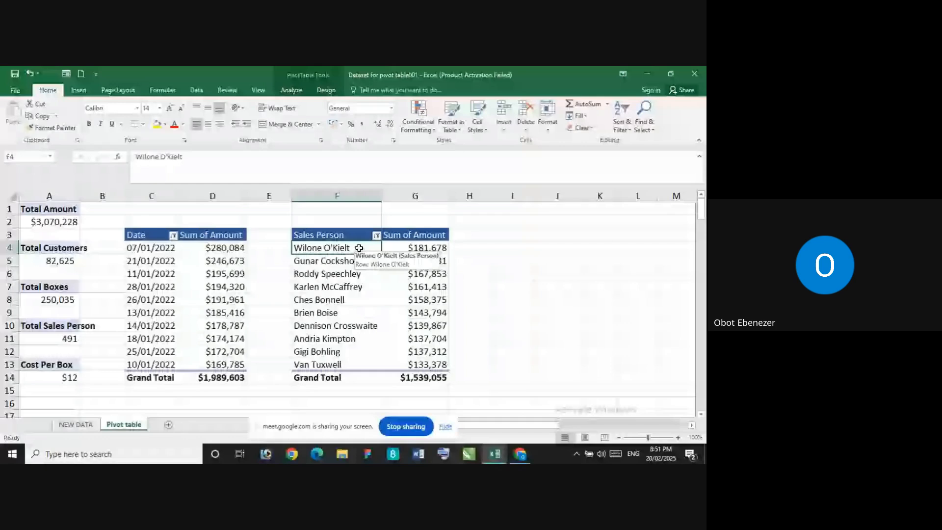
left_click(326, 244)
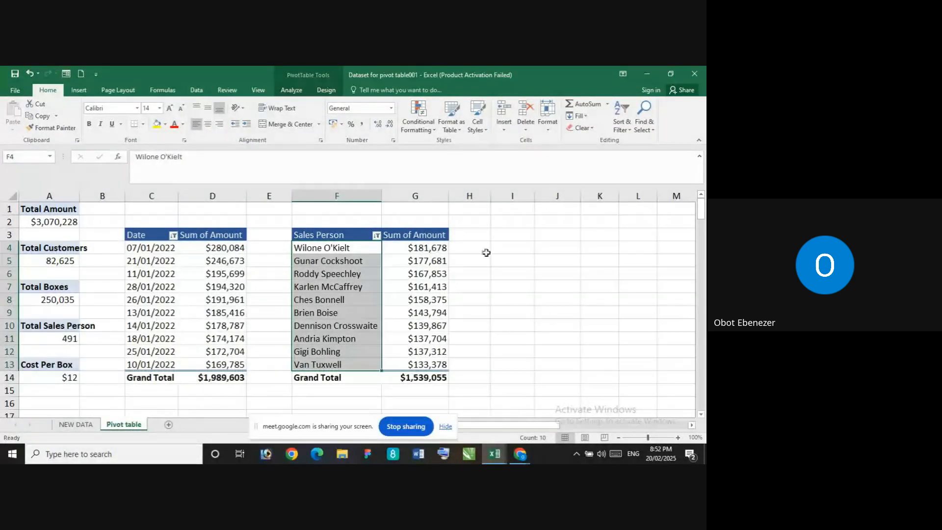
left_click(486, 253)
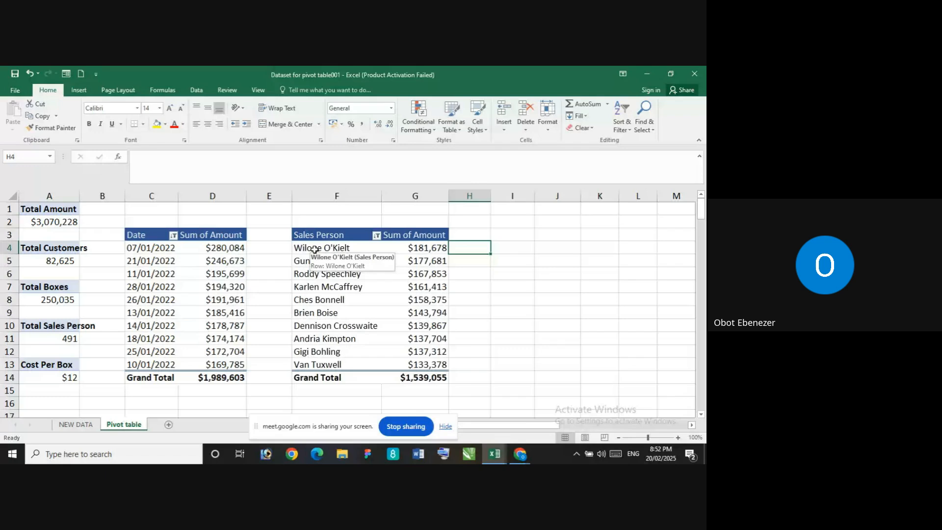
Show the sales person PivotTable's field list, try Geography as a report filter, and enable Select Multiple Items for it
left_click(315, 249)
right_click(315, 249)
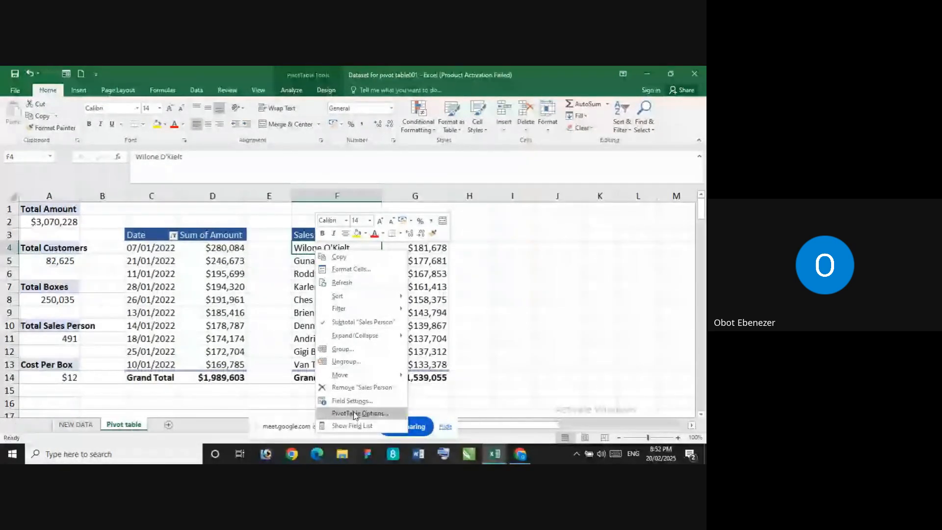
left_click(350, 426)
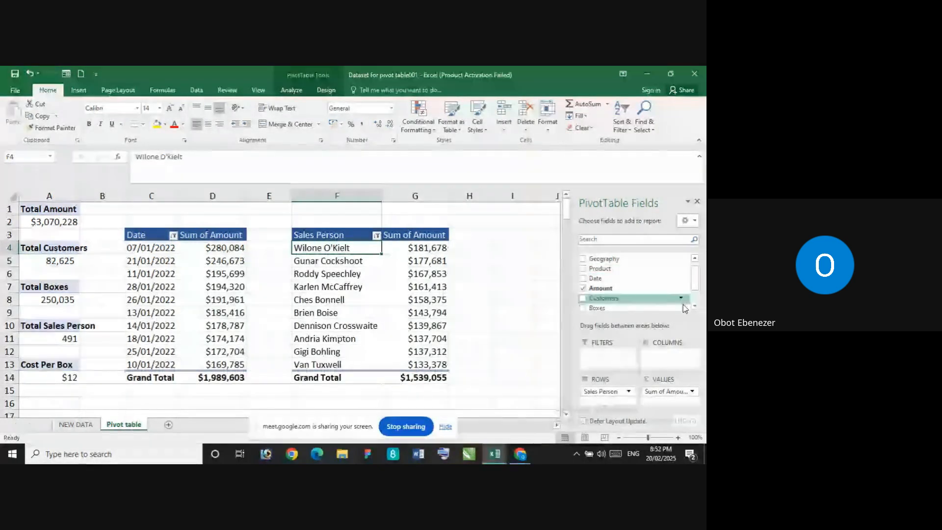
left_click_drag(625, 263, 602, 355)
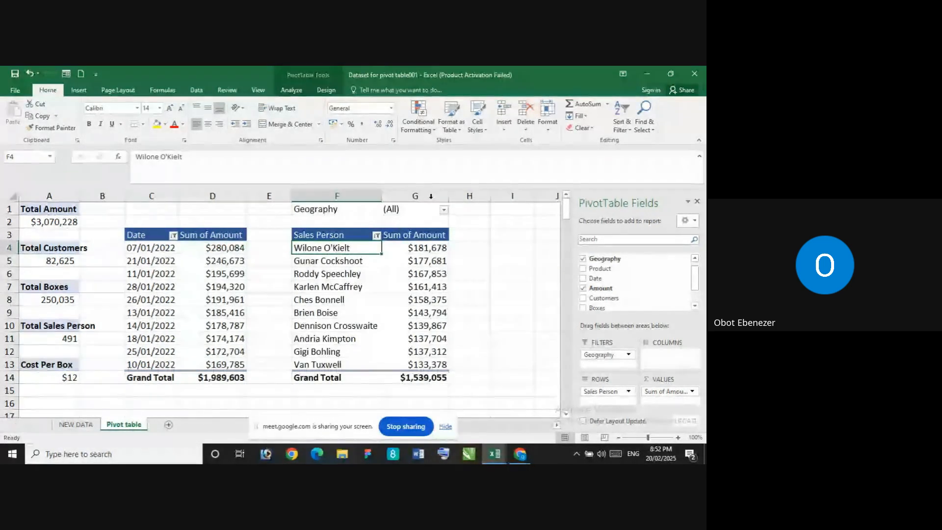
left_click(444, 210)
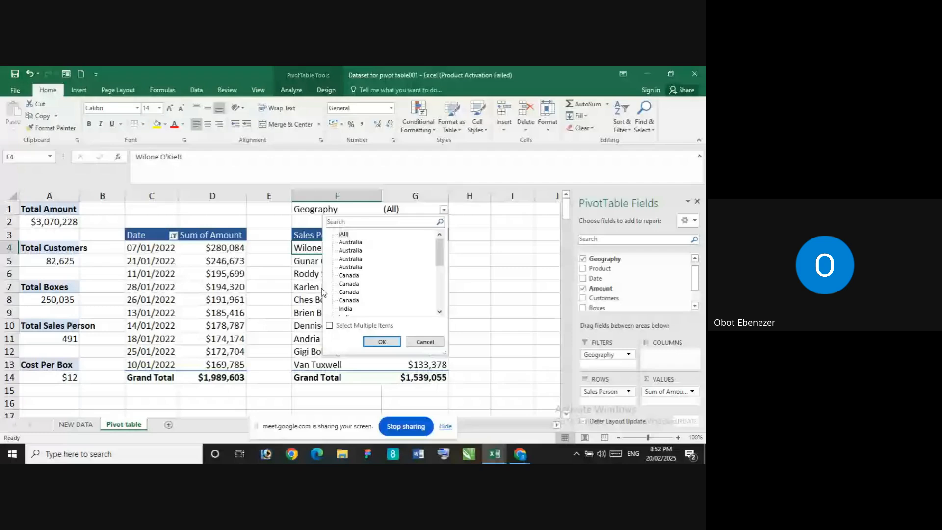
left_click(329, 326)
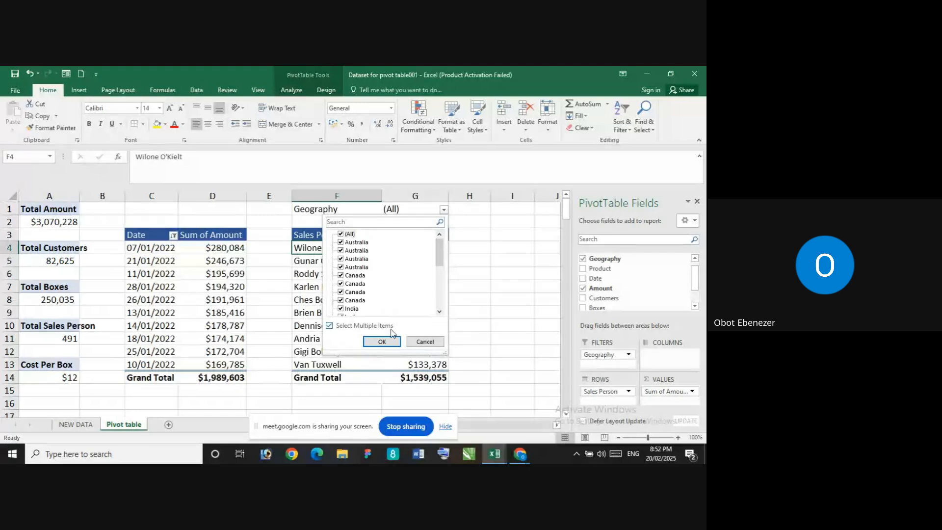
left_click(382, 341)
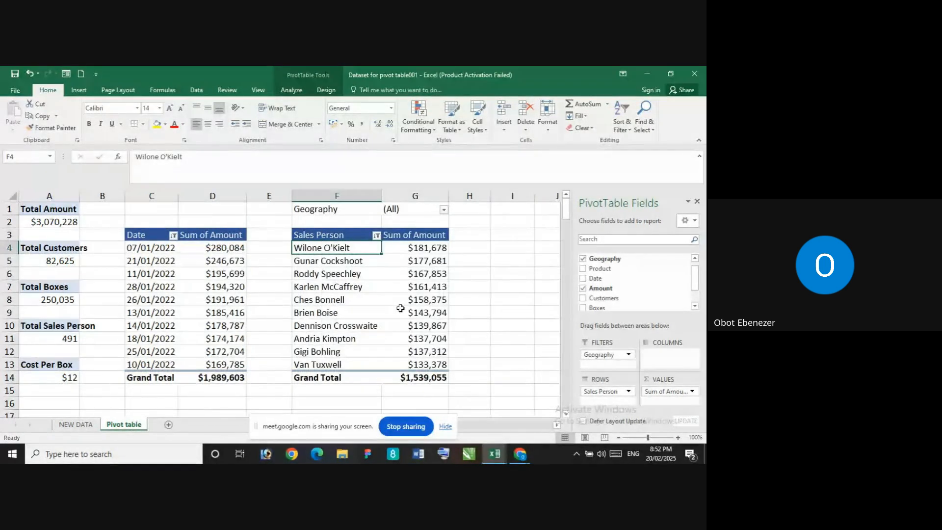
Examine the country entries in the Geography report filter and remove the Geography field from the PivotTable
left_click(443, 210)
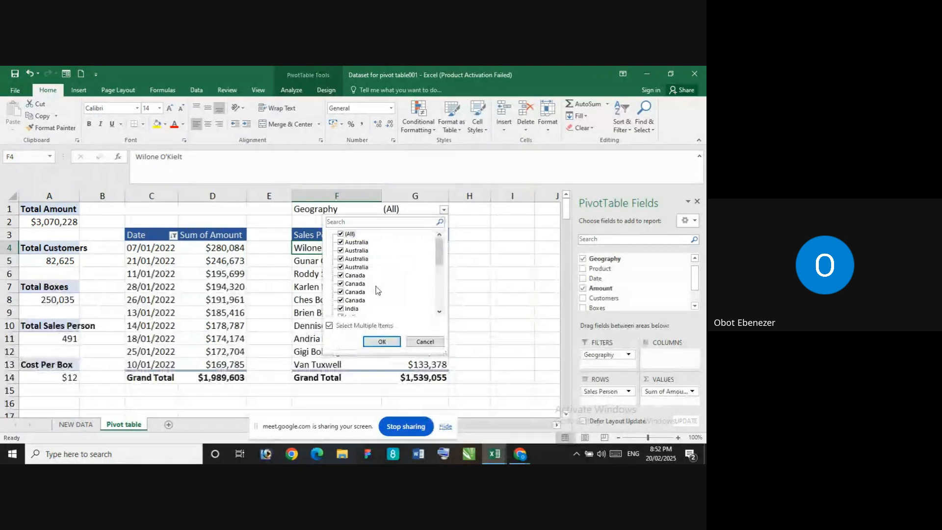
mouse_move(439, 248)
left_mouse_down()
mouse_move(432, 319)
mouse_move(435, 248)
left_mouse_up()
left_click(491, 226)
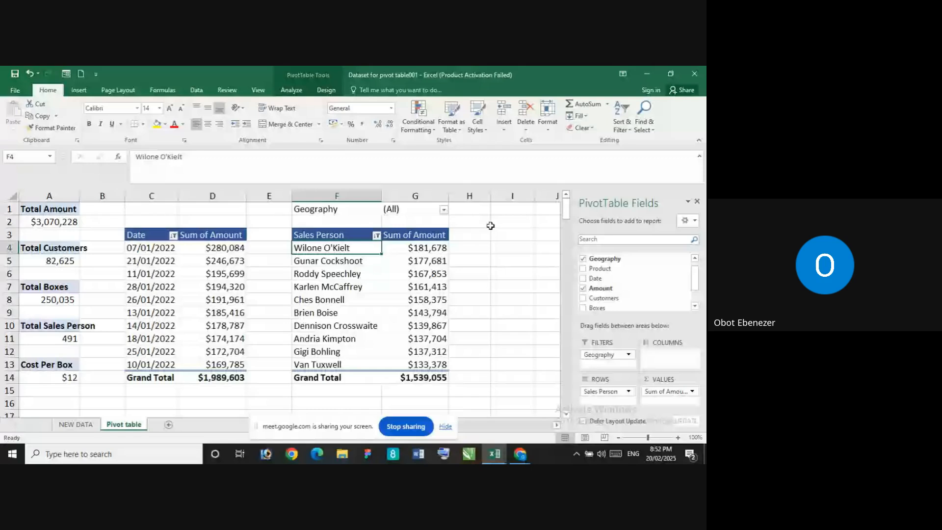
left_click(445, 211)
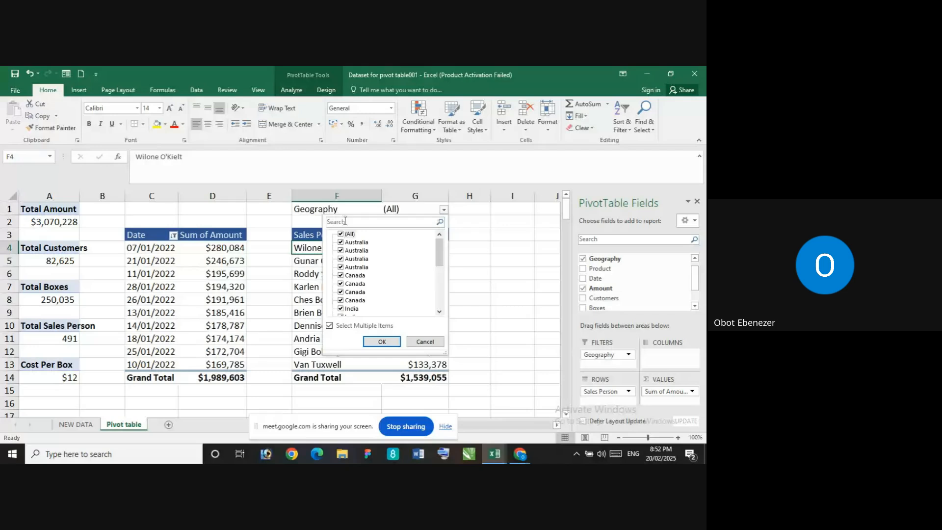
left_click(381, 344)
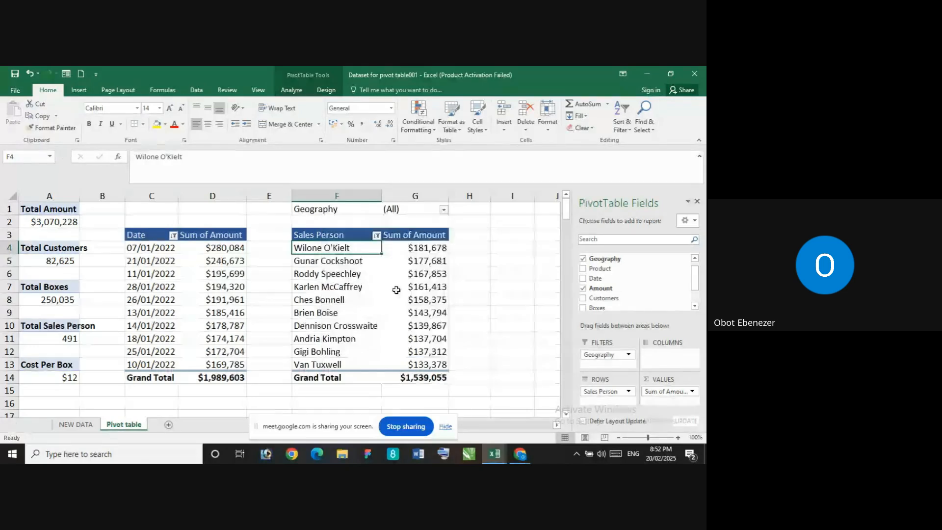
left_click(444, 211)
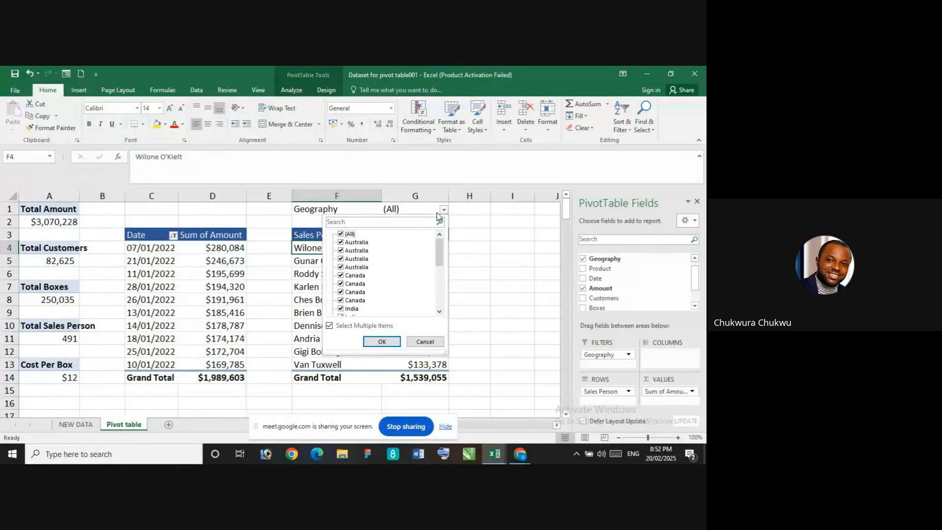
left_click(489, 215)
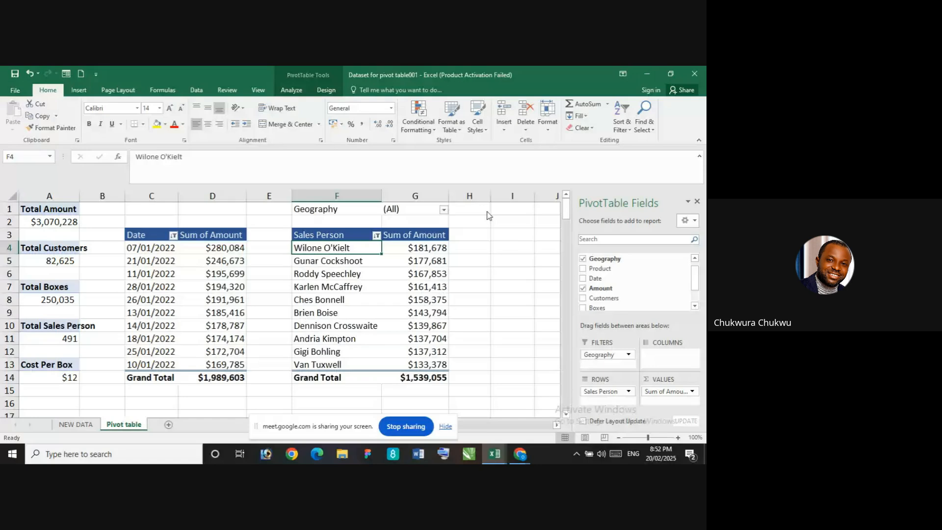
left_click(584, 259)
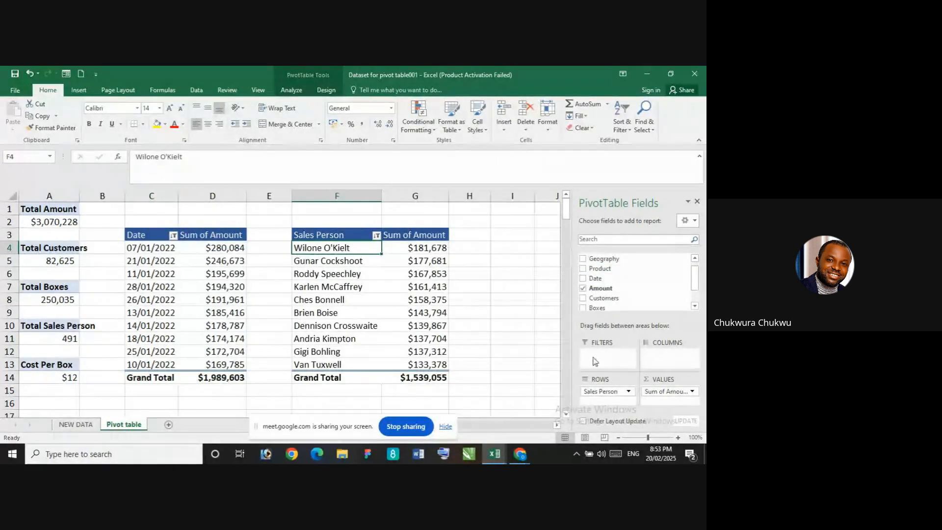
Inspect the field options of Sales Person in the rows and try to add Geography beneath it
left_click(628, 391)
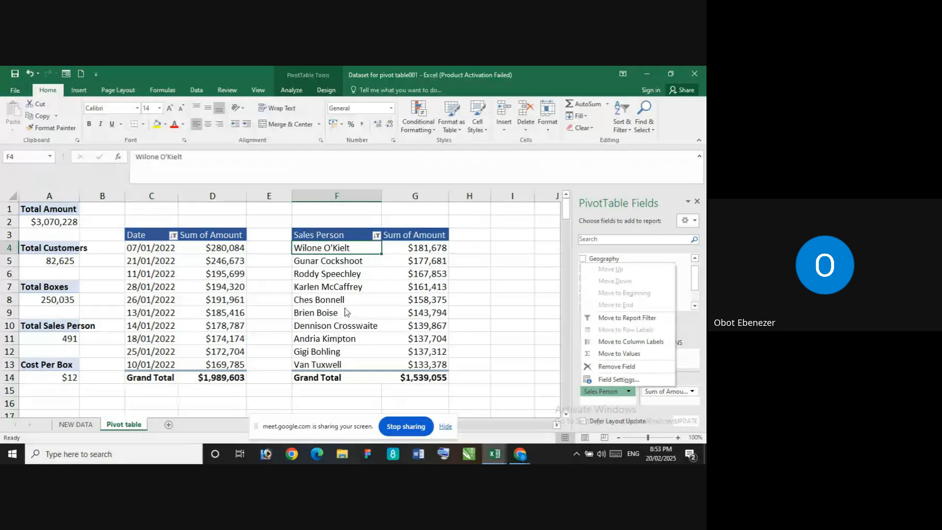
left_click(547, 298)
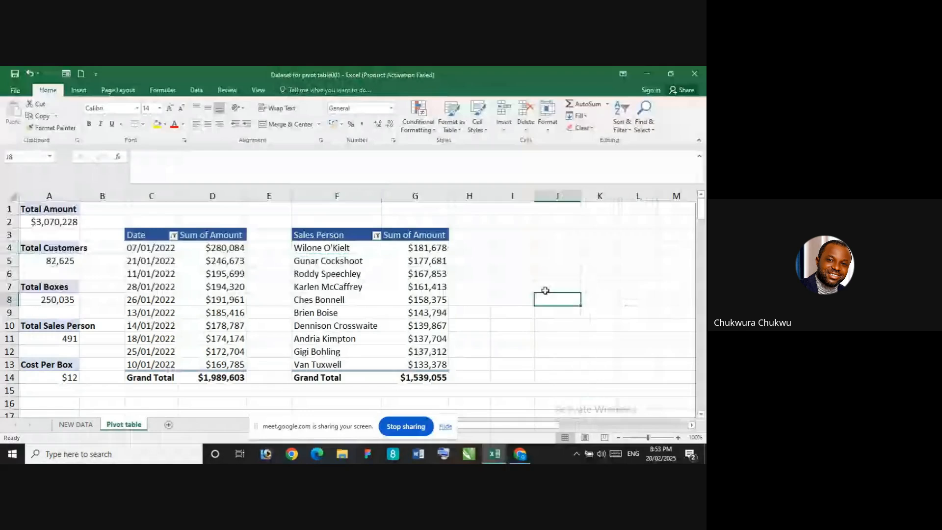
left_click(348, 248)
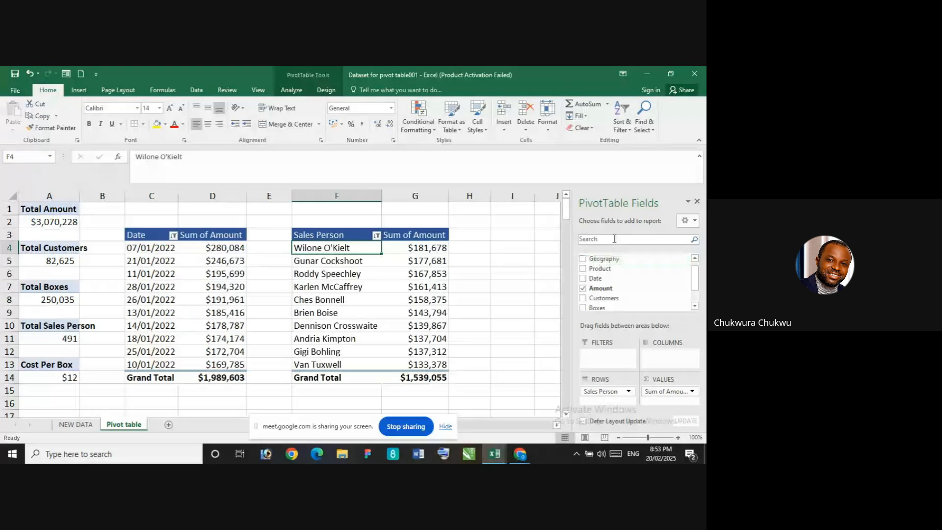
left_click_drag(604, 258, 608, 422)
left_click(620, 392)
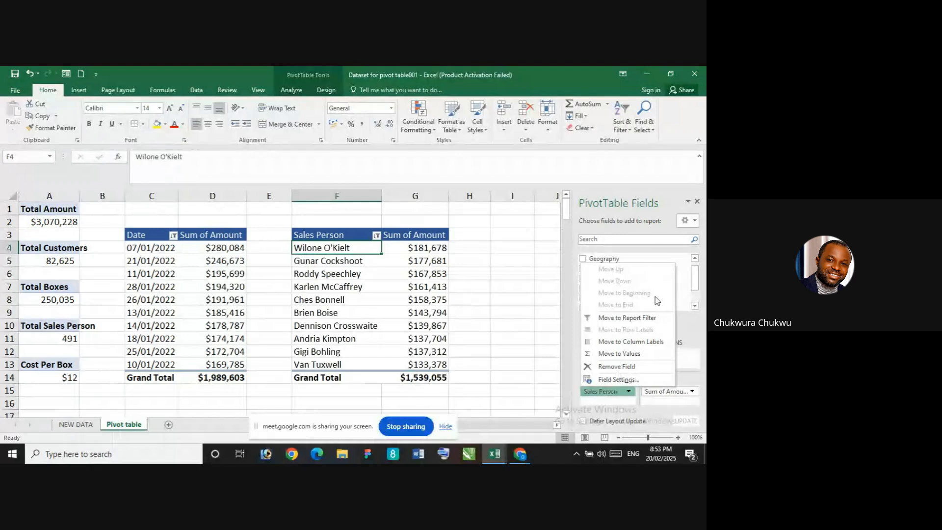
left_click(499, 262)
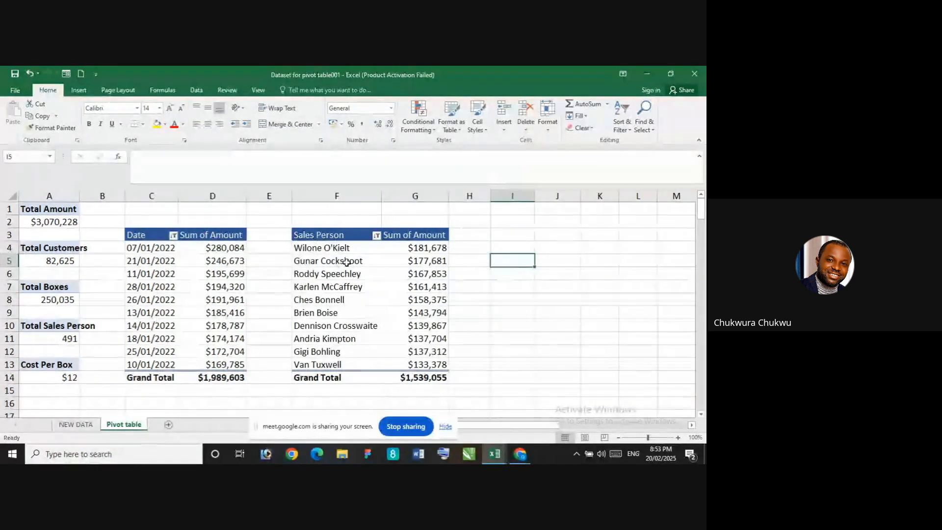
Try Geography below Sales Person in the rows, review the breakdown per country, and remove Geography again
left_click(366, 260)
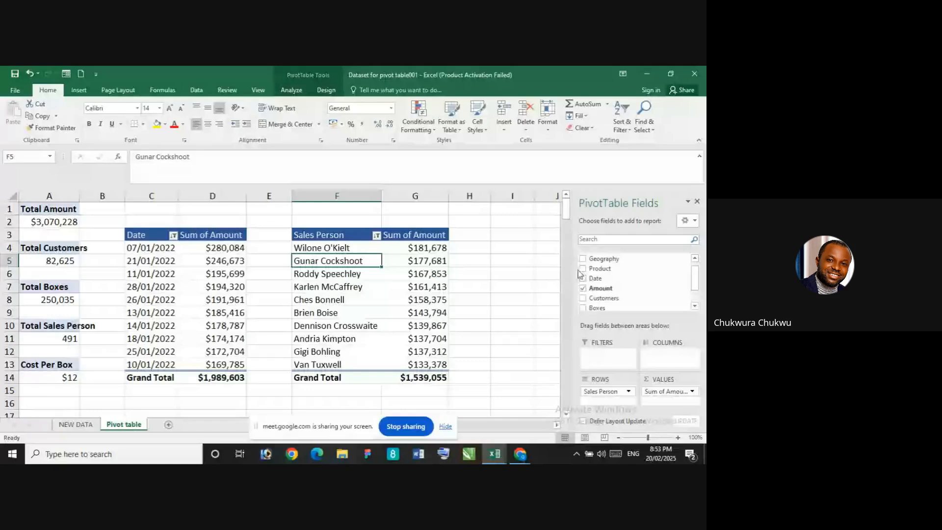
left_click_drag(603, 259, 602, 402)
scroll(425, 328, "down", 8)
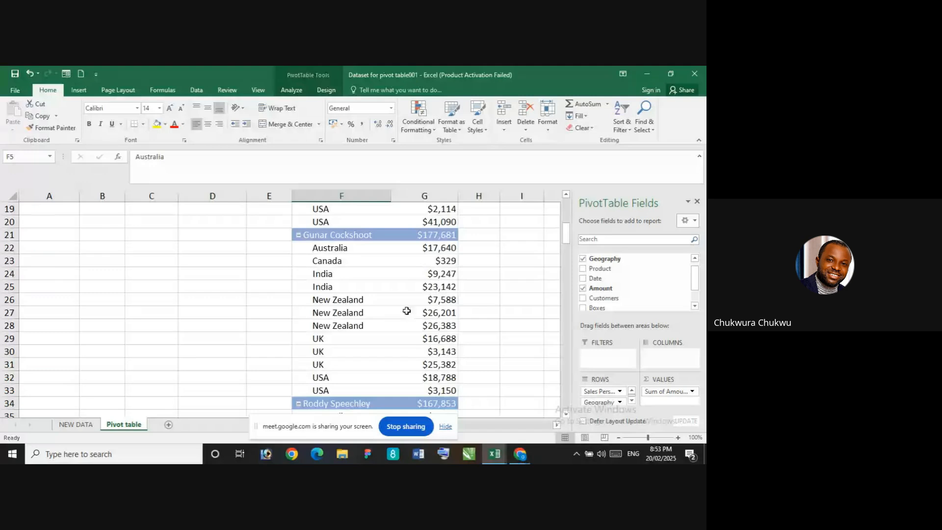
scroll(389, 279, "down", 6)
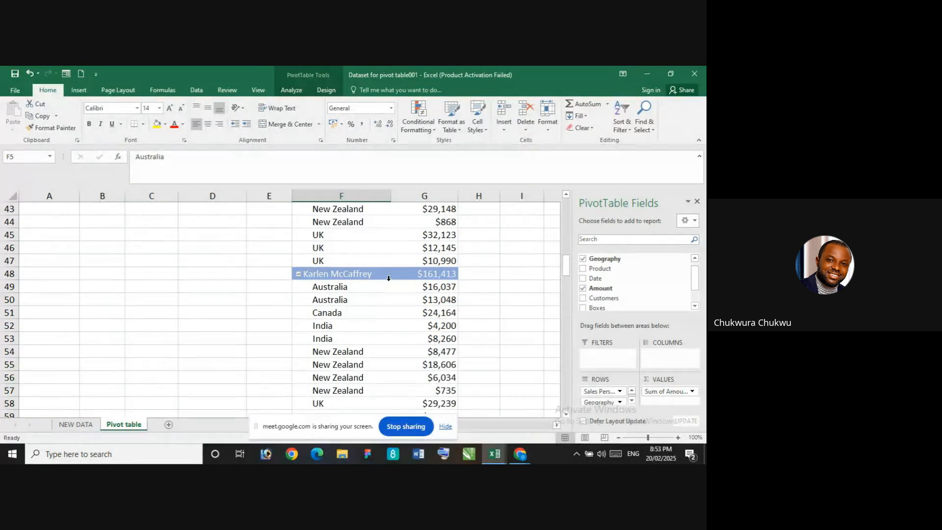
scroll(389, 278, "down", 4)
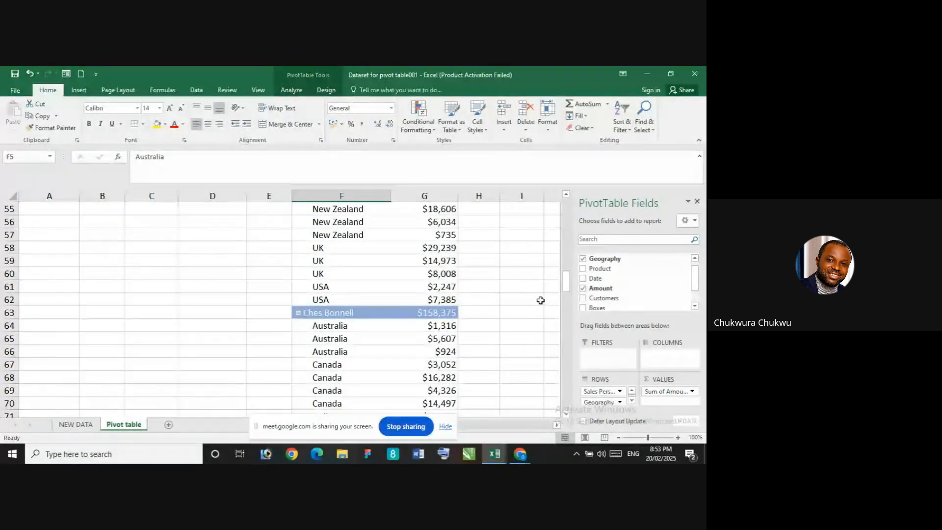
scroll(539, 299, "up", 6)
scroll(630, 293, "up", 5)
left_click(584, 260)
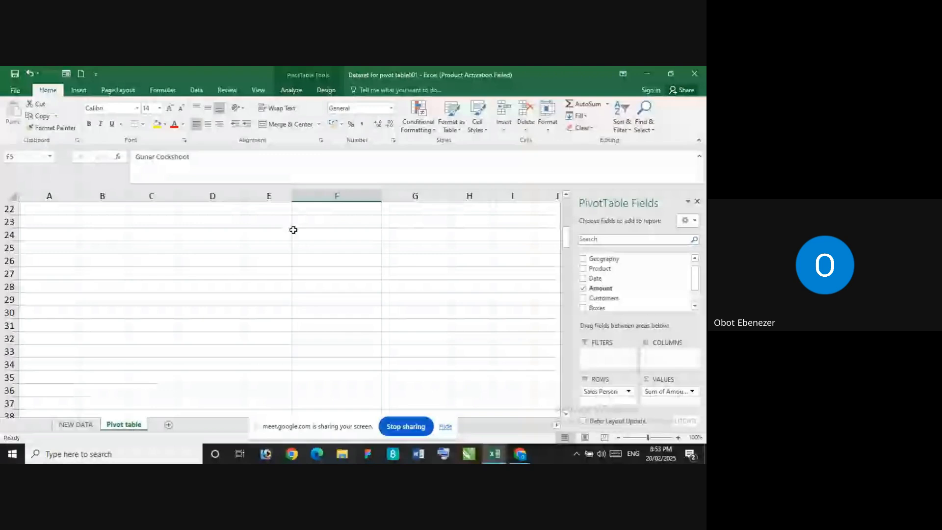
scroll(308, 262, "up", 4)
scroll(308, 261, "up", 3)
Move the Sales Person field from rows to columns in the sales person PivotTable and add Geography below it
left_click(315, 248)
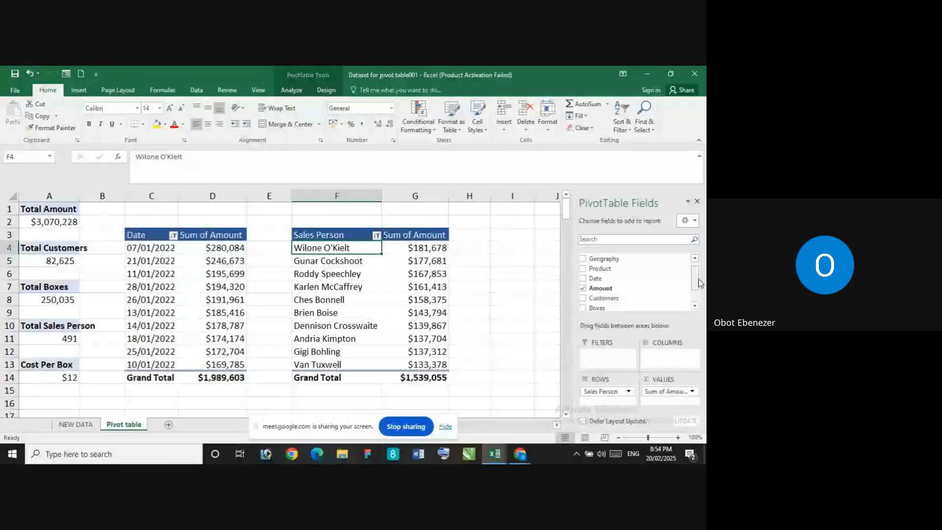
left_click_drag(696, 279, 693, 267)
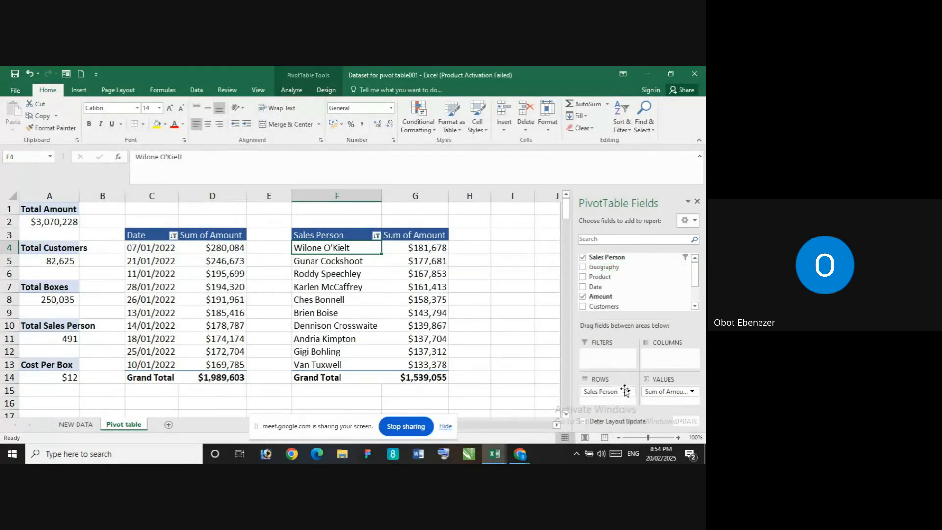
left_click_drag(608, 393, 658, 356)
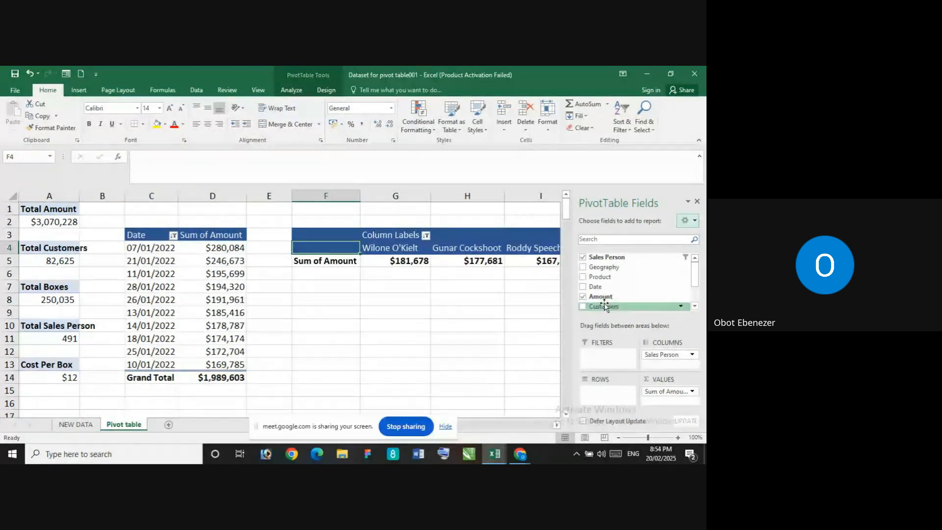
left_click_drag(601, 268, 661, 364)
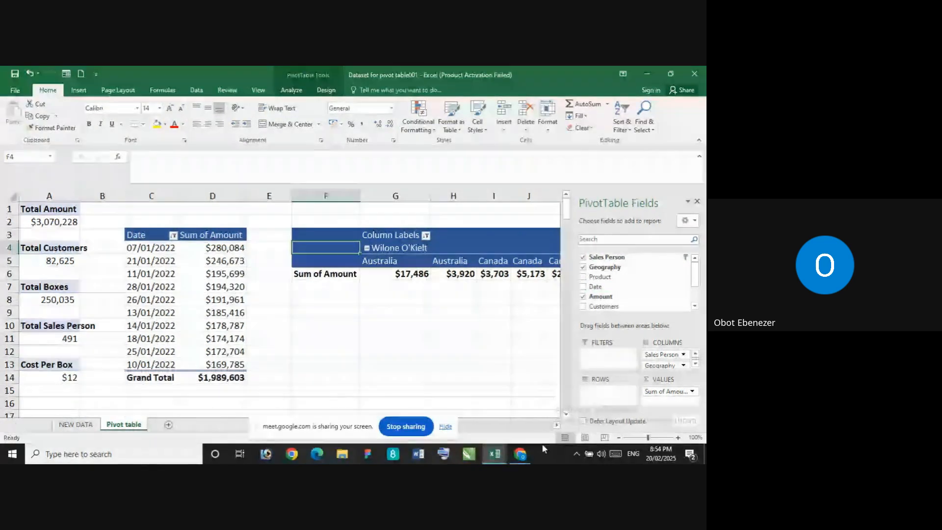
left_click(516, 388)
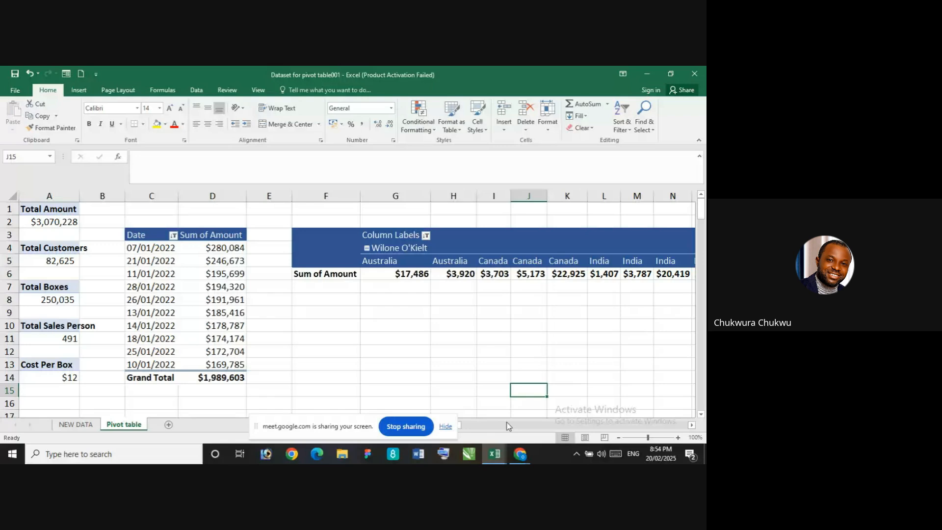
Move the Sales Person and Geography fields from columns to the report filters and check the Geography filter list
left_click(355, 274)
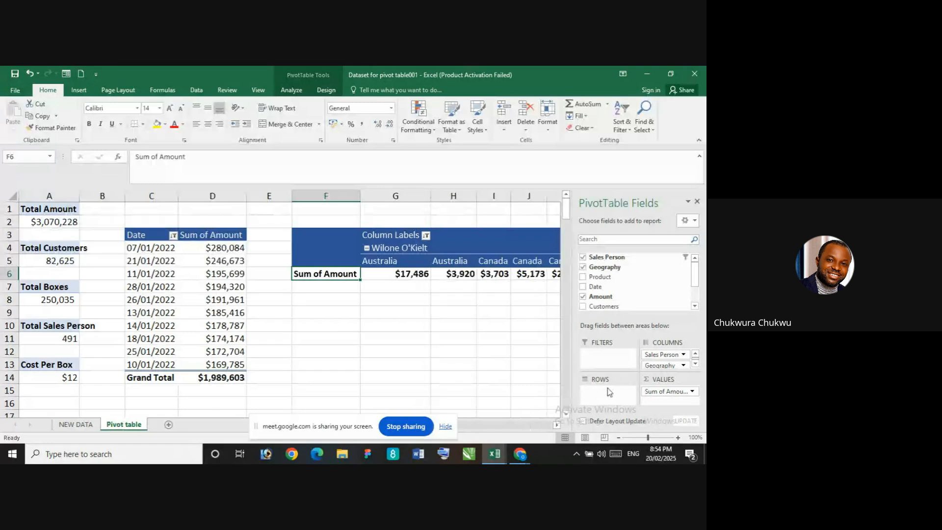
left_click_drag(654, 354, 602, 368)
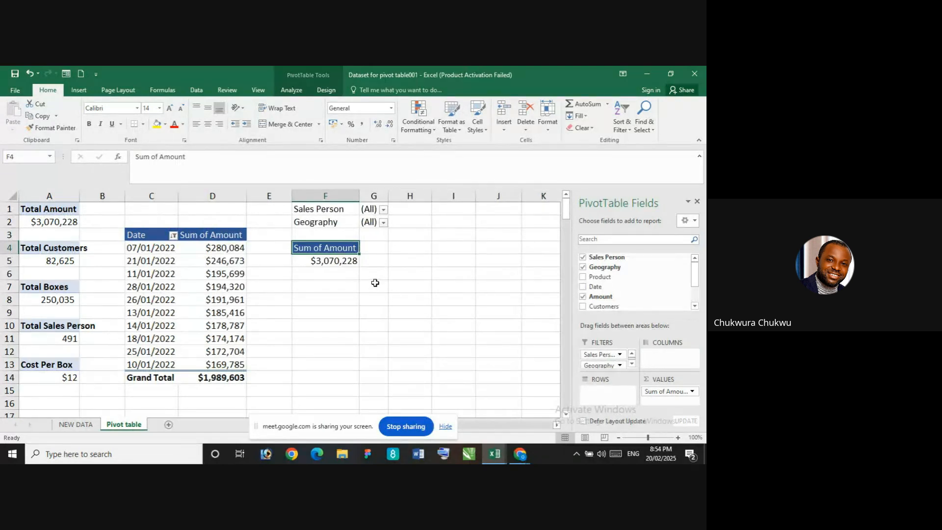
left_click(384, 223)
left_click(437, 244)
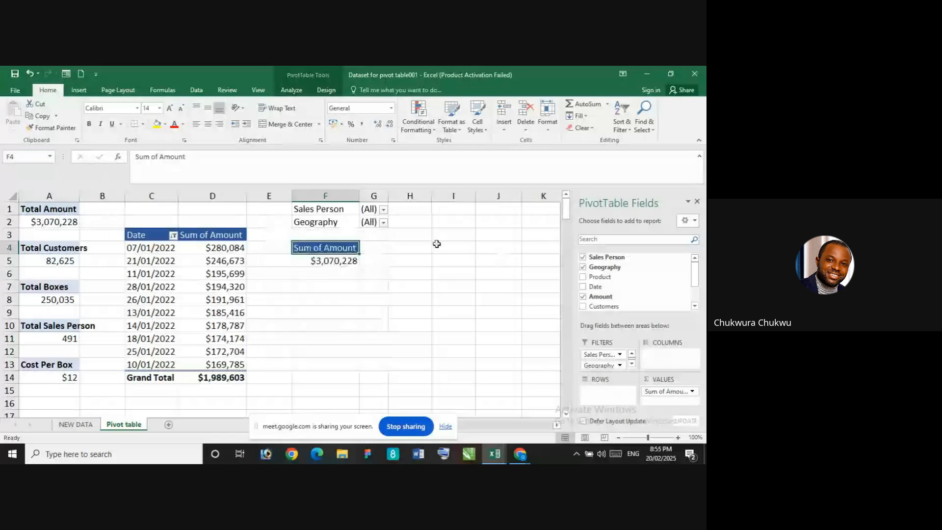
Enable multiple selection in the Sales Person report filter and look through the list of sales people
left_click(384, 210)
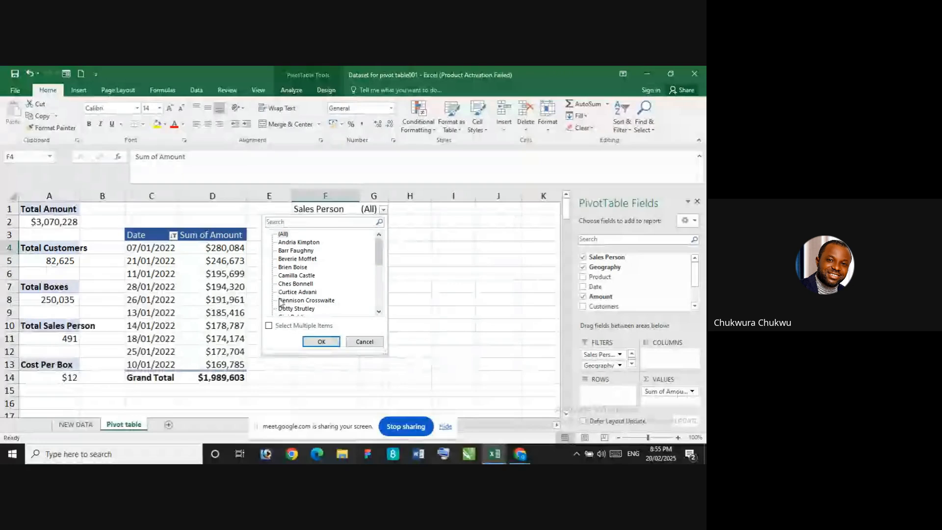
left_click(270, 326)
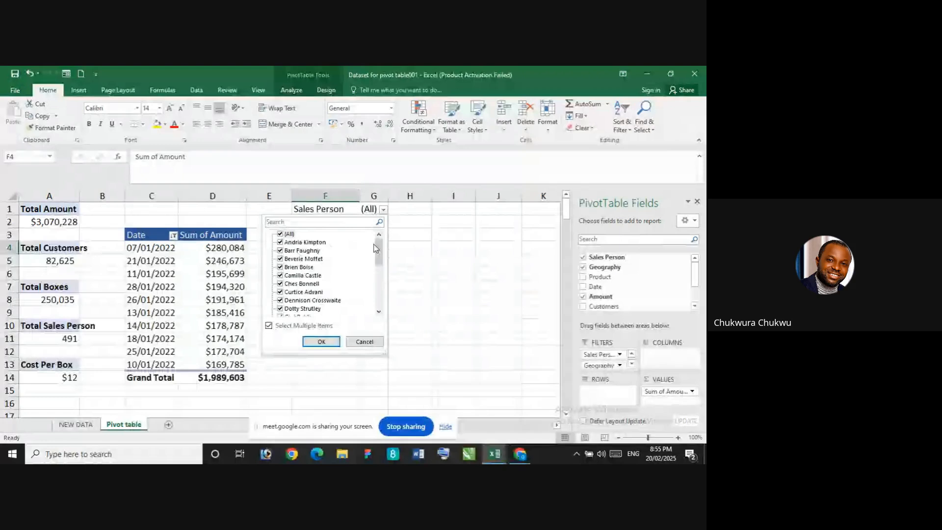
left_click_drag(378, 245, 383, 312)
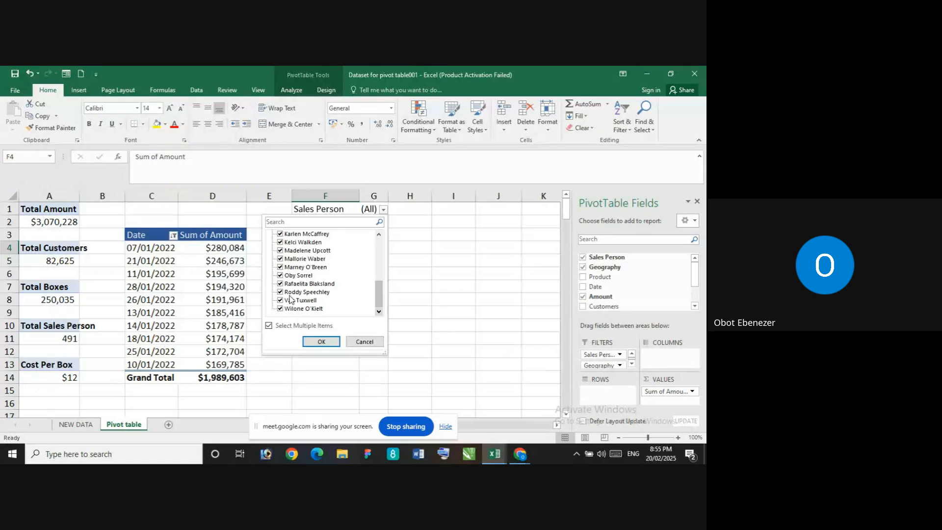
left_click_drag(380, 287, 374, 241)
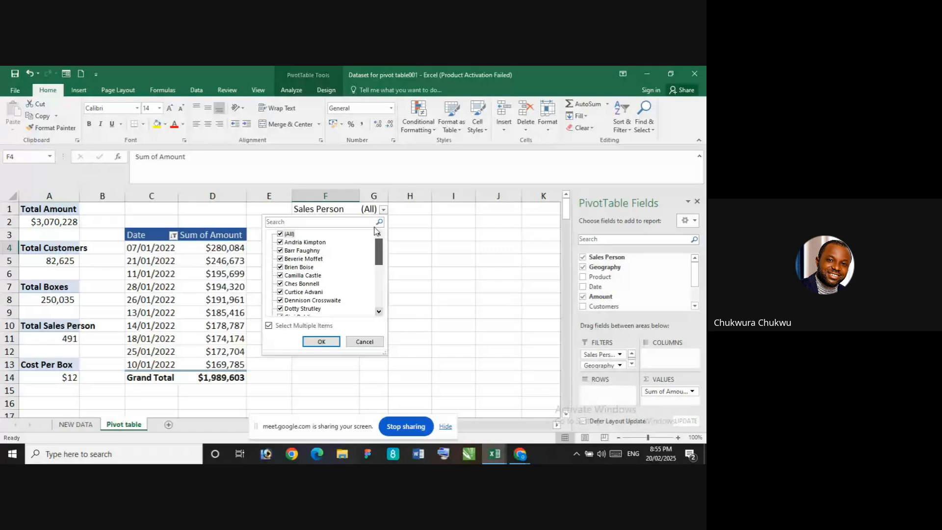
scroll(377, 245, "down", 2)
left_click_drag(377, 267, 374, 296)
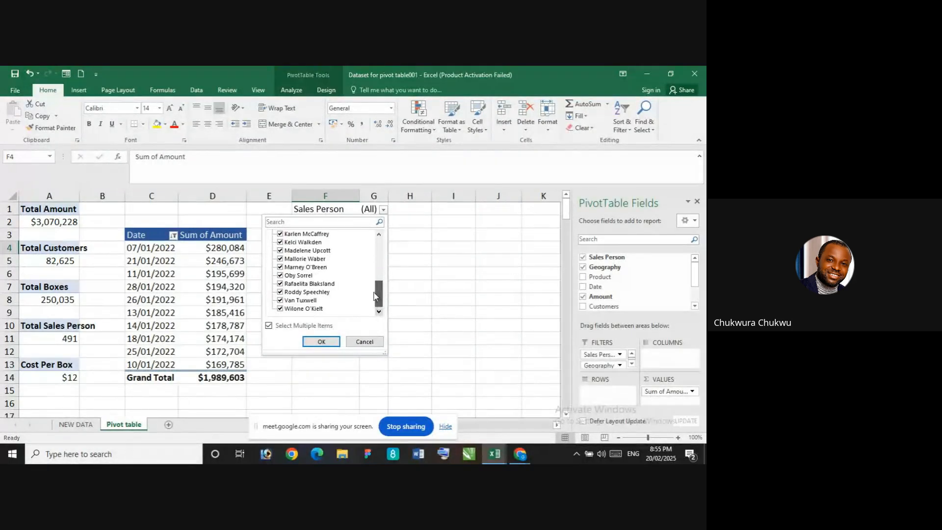
left_click(281, 296)
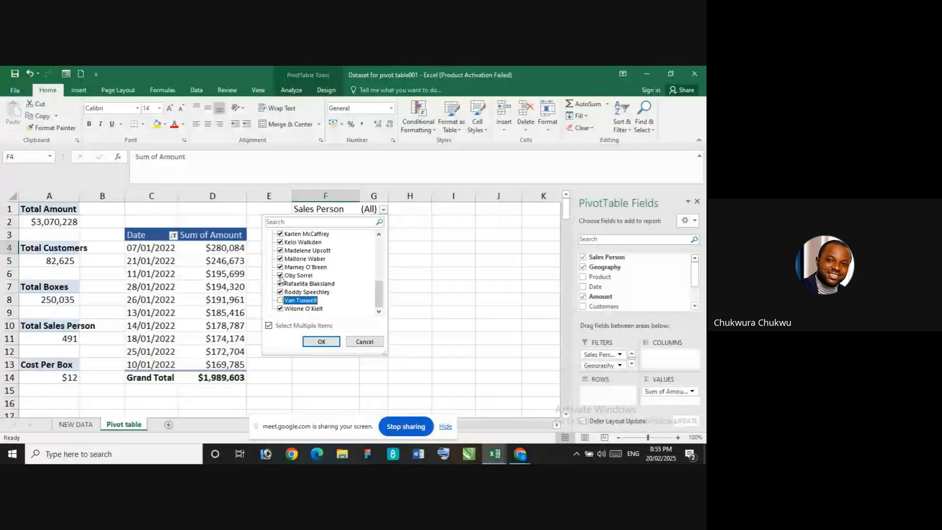
left_click(280, 292)
left_click(281, 283)
left_click(280, 275)
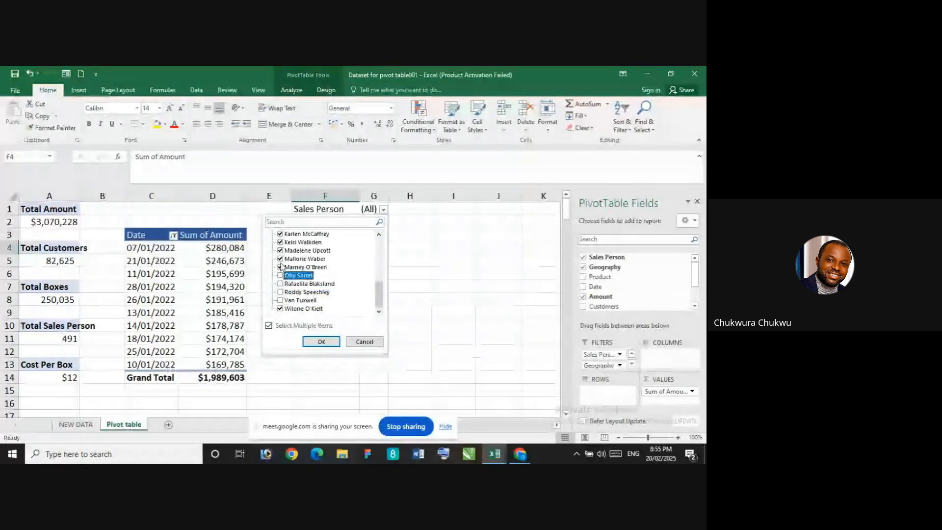
left_click(281, 267)
left_click(281, 258)
left_click(281, 250)
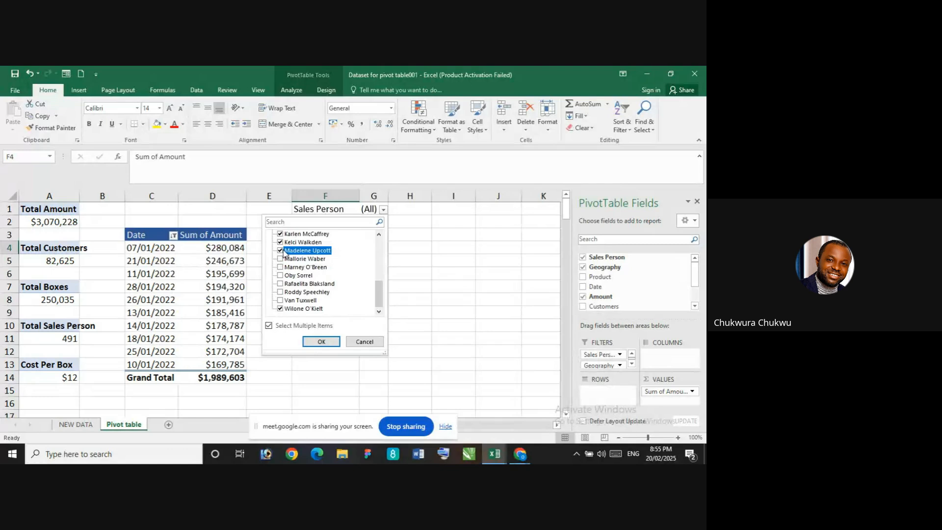
left_click_drag(380, 290, 366, 232)
left_click(280, 233)
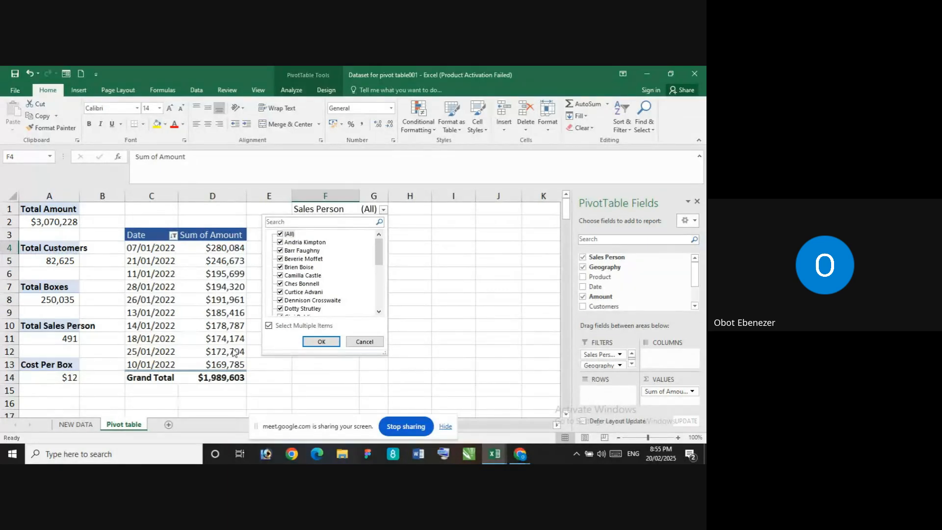
left_click(278, 326)
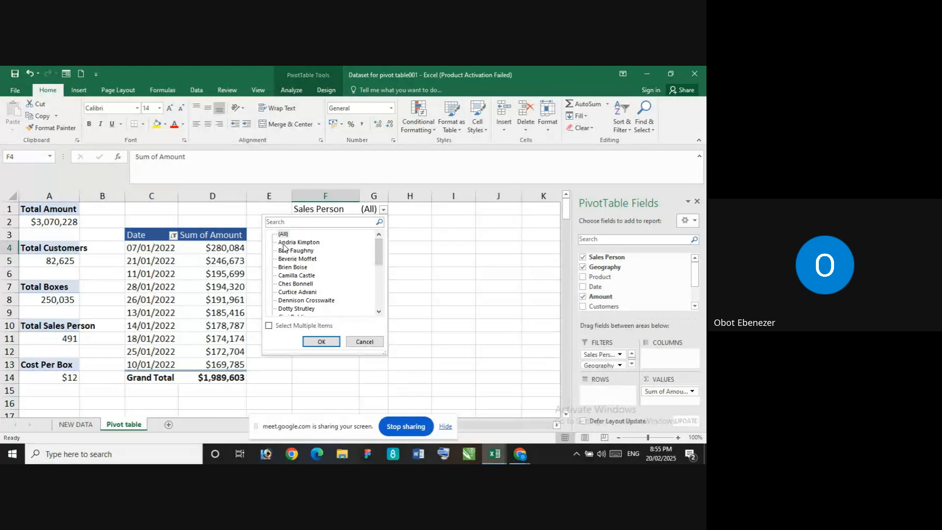
left_click(269, 326)
Filter the PivotTable to only the last sales person in the list and check the Geography filter list
left_click(280, 234)
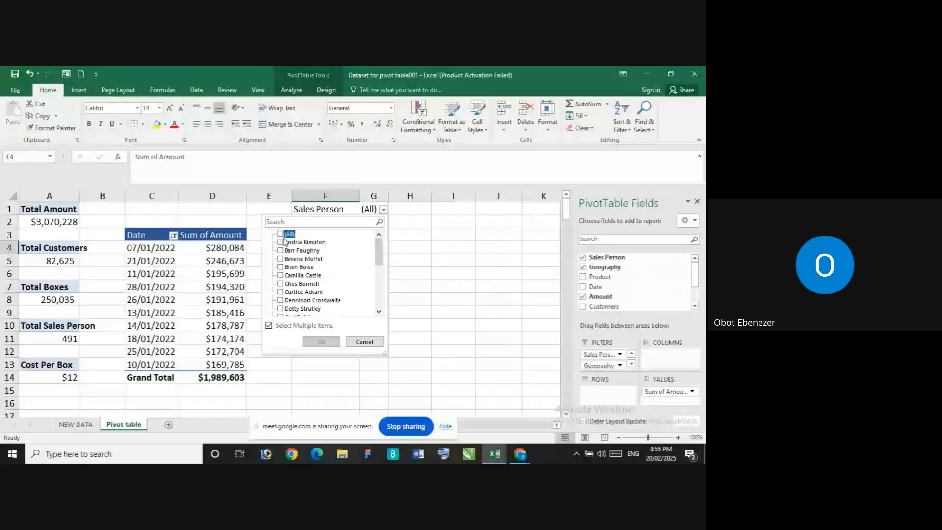
left_click_drag(379, 253, 379, 294)
left_click(280, 309)
left_click(319, 342)
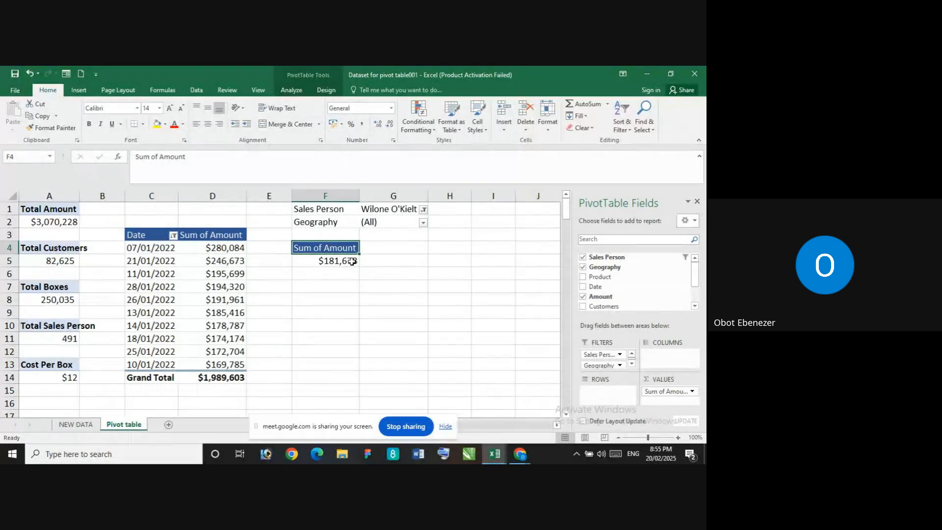
left_click(423, 222)
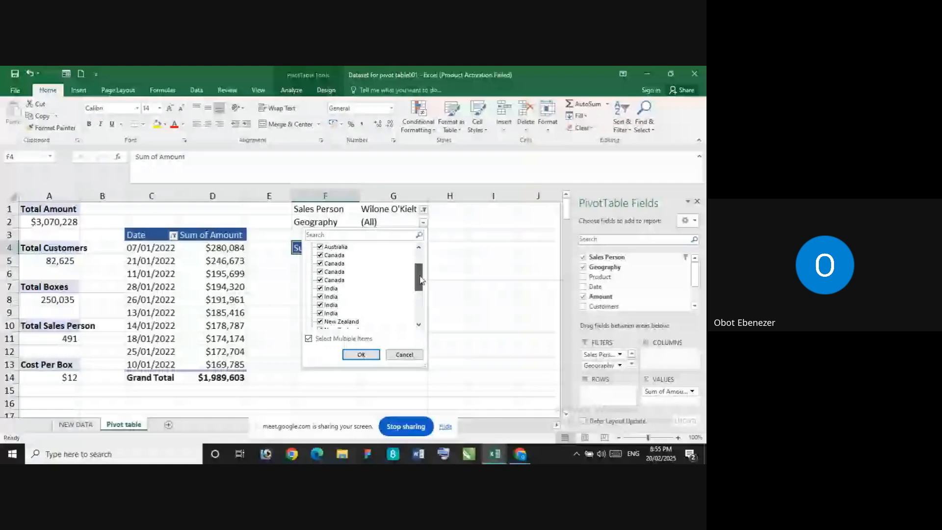
left_click(350, 352)
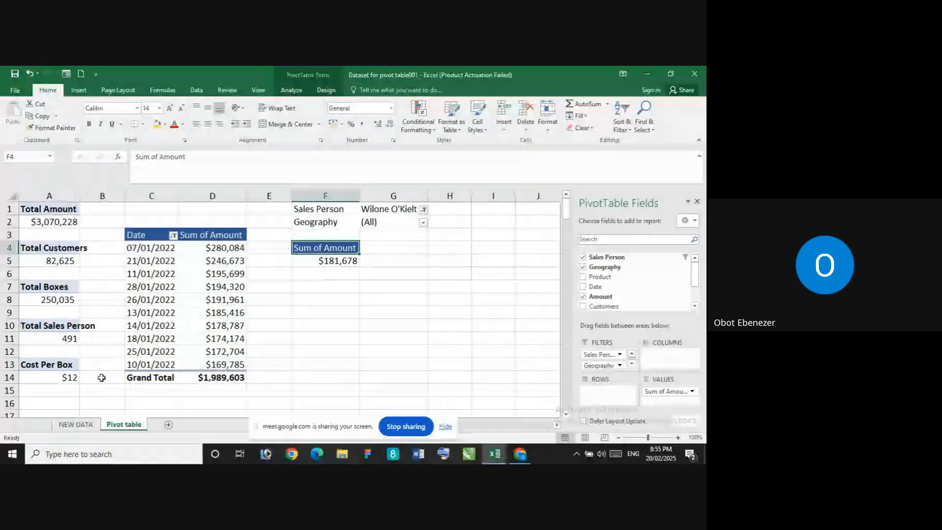
Examine the sales people and their geographies in the records on the NEW DATA sheet
left_click(76, 425)
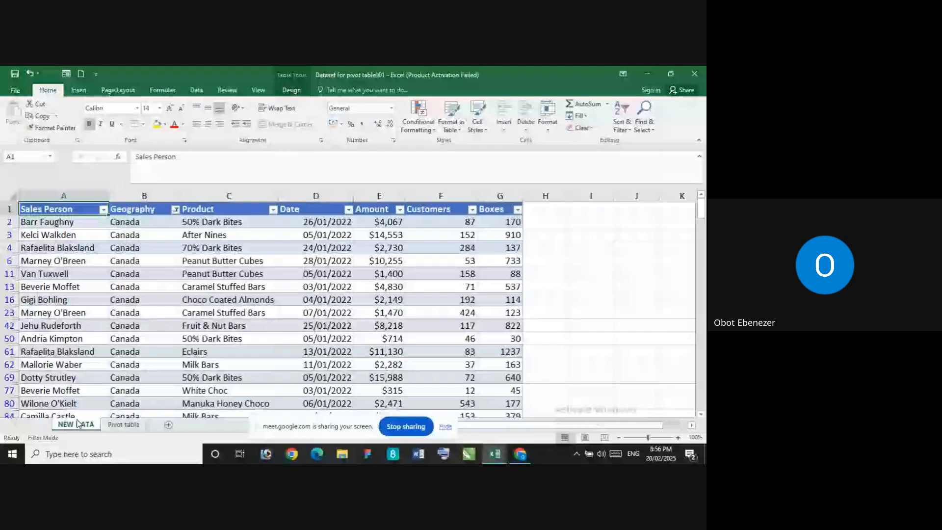
scroll(79, 265, "down", 3)
scroll(69, 274, "up", 3)
scroll(70, 284, "down", 6)
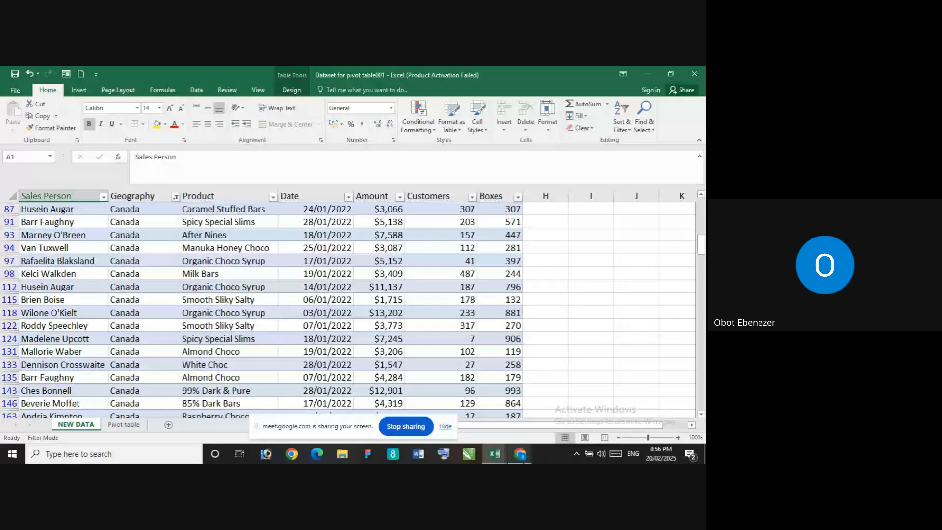
mouse_move(495, 454)
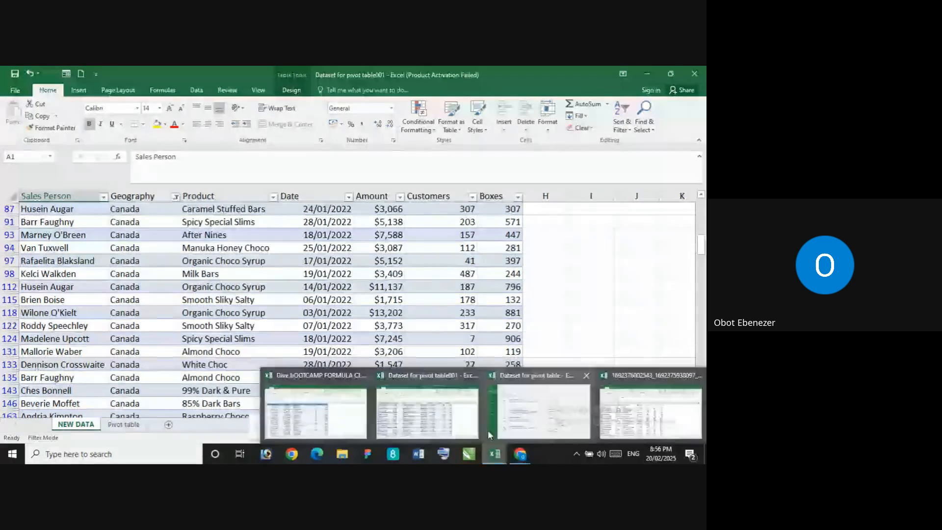
left_click(444, 411)
scroll(93, 326, "down", 5)
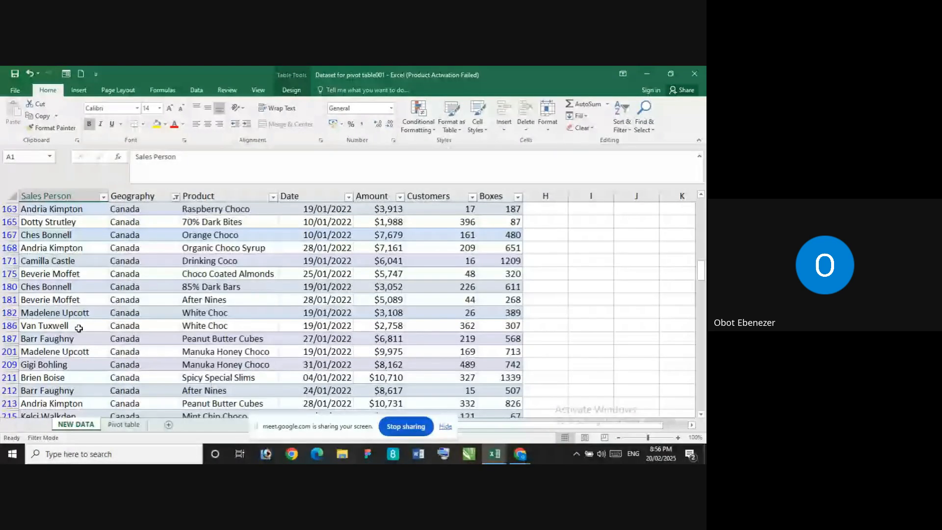
scroll(79, 329, "down", 7)
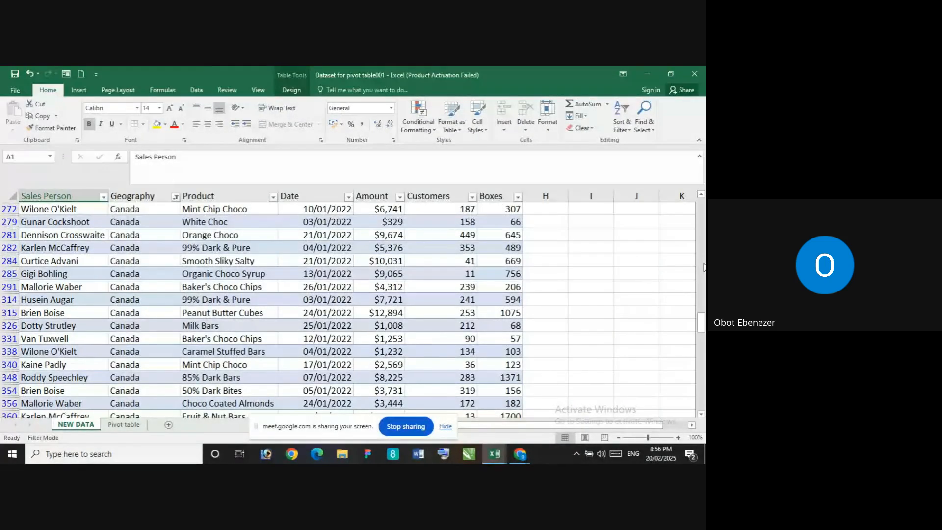
left_click_drag(706, 330, 685, 185)
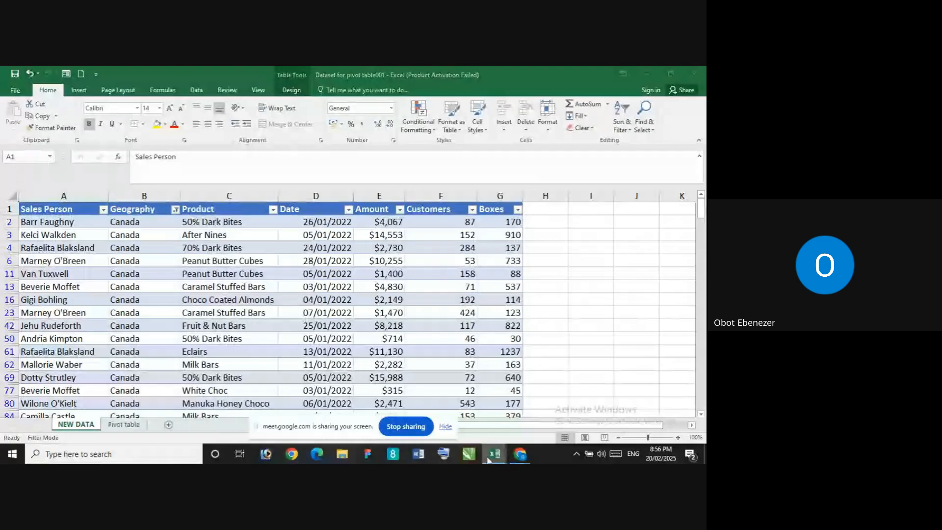
mouse_move(488, 454)
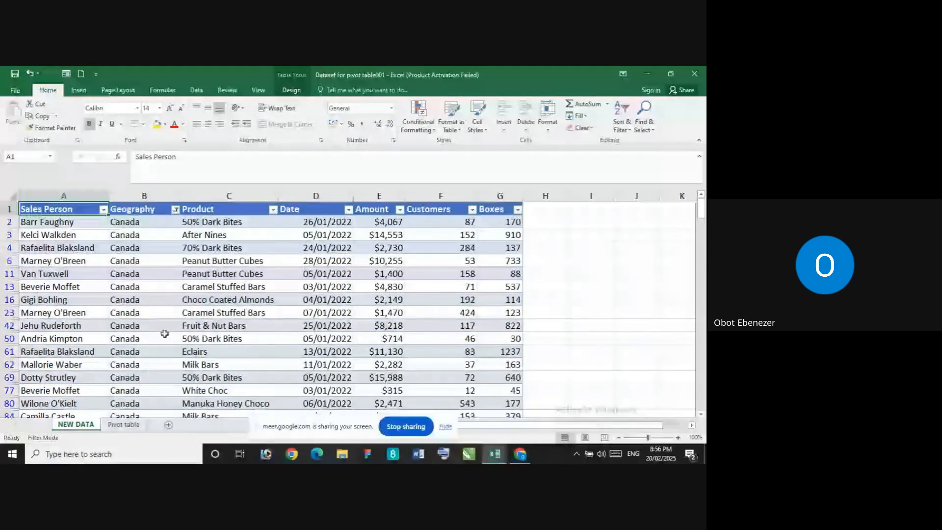
On the Pivot table sheet, switch the Sales Person filter from the last to the tenth listed sales person
left_click(123, 424)
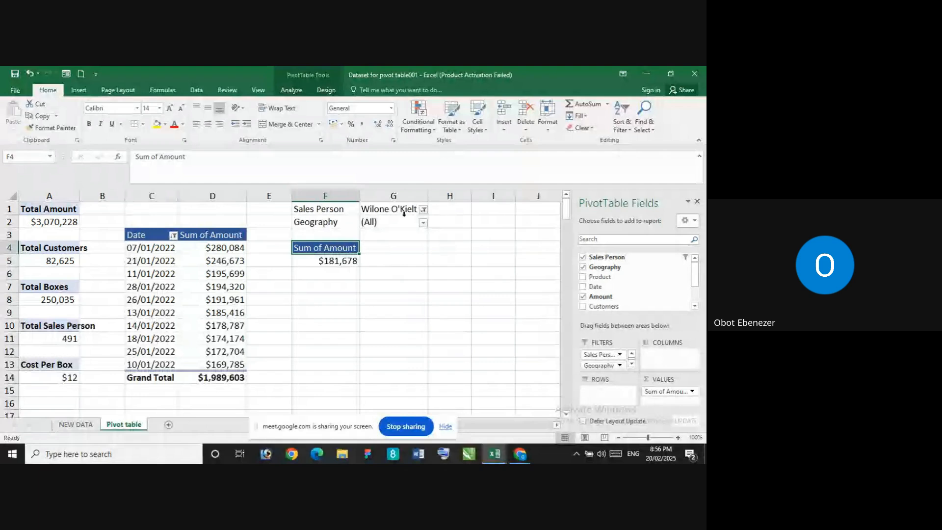
left_click(423, 210)
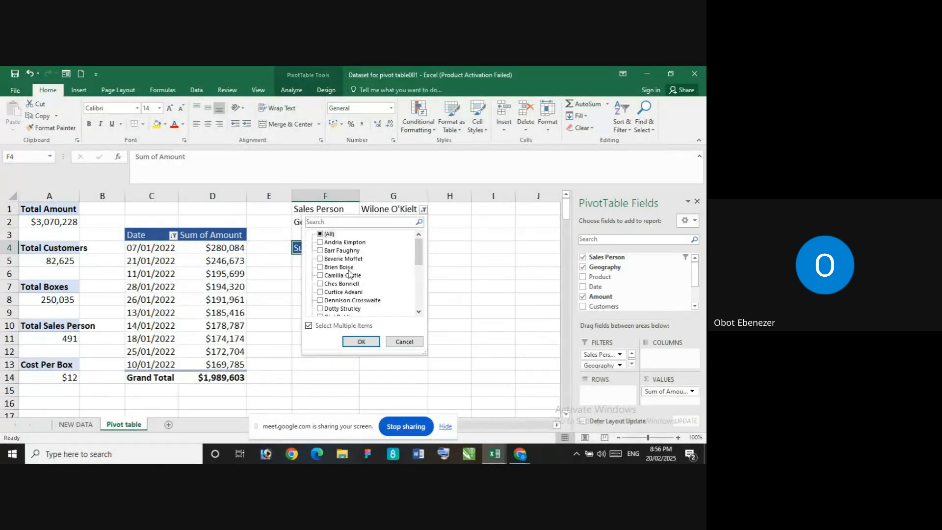
left_click_drag(419, 255, 420, 284)
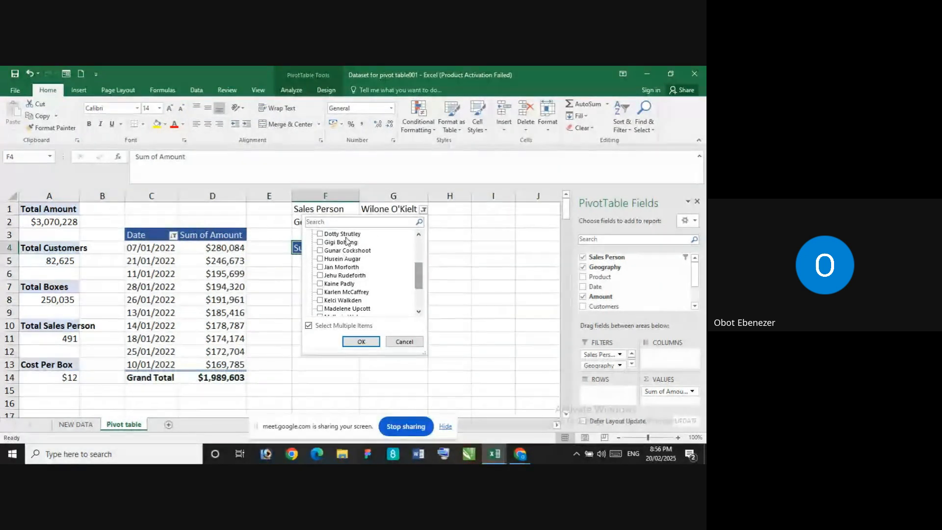
left_click(323, 242)
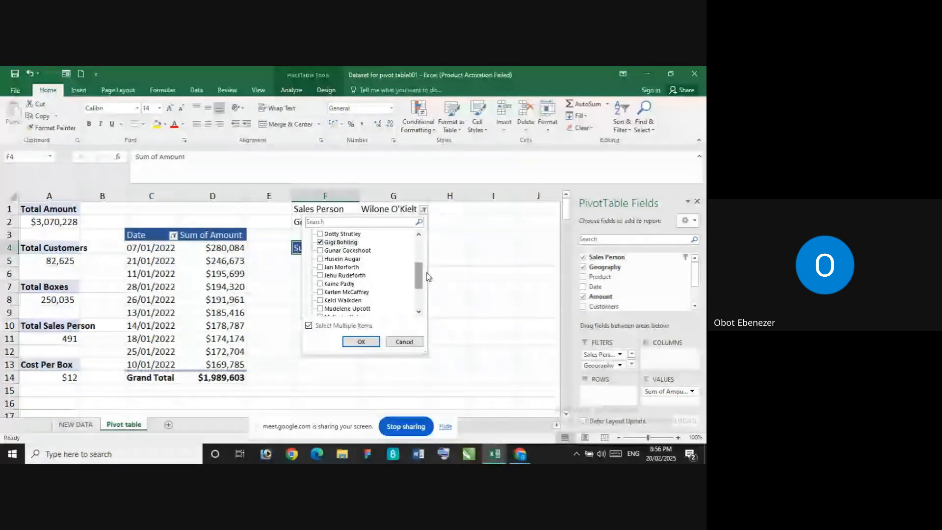
left_click_drag(419, 276, 419, 294)
left_click(320, 308)
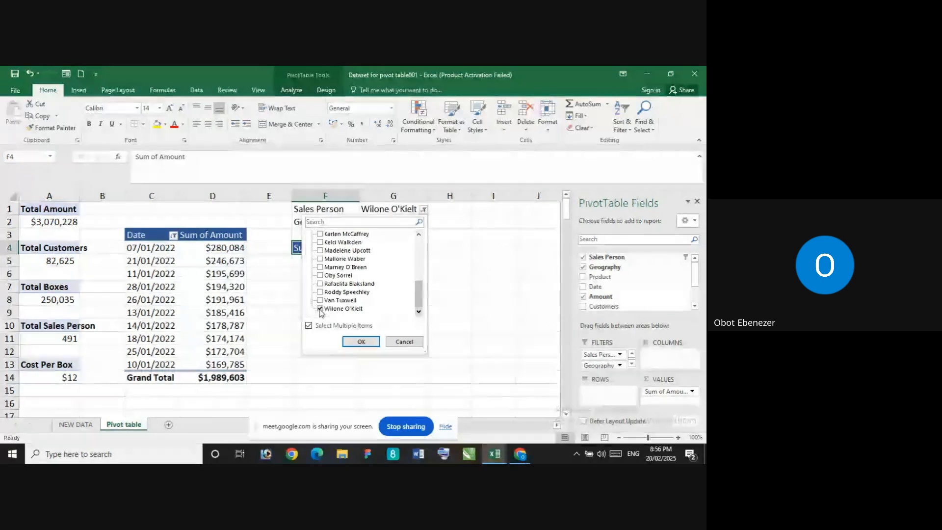
left_click(361, 342)
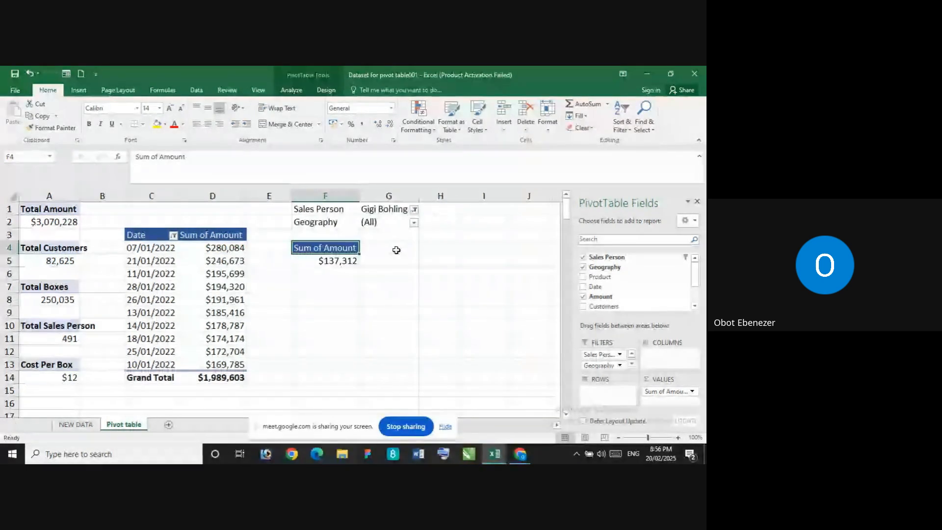
Check which countries the Geography report filter offers for the filtered sales person
left_click(414, 223)
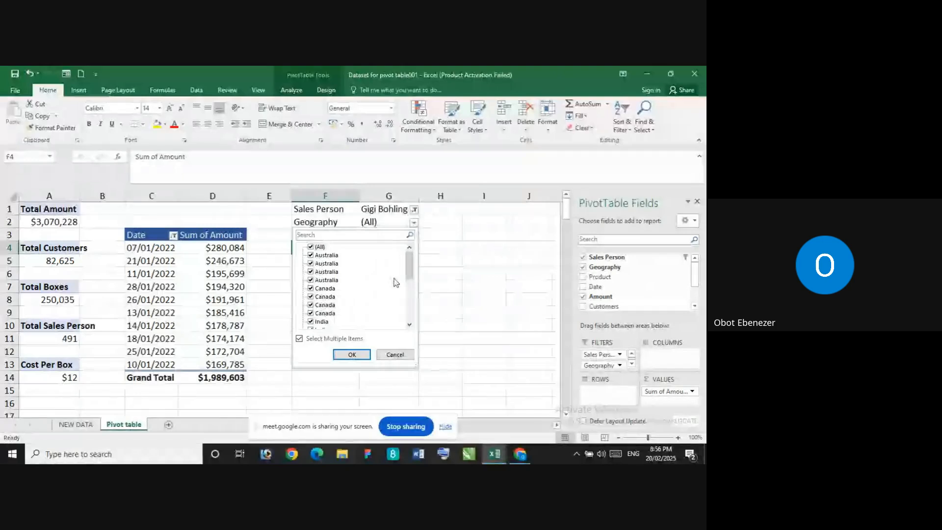
mouse_move(407, 269)
left_mouse_down()
mouse_move(407, 320)
mouse_move(408, 263)
left_mouse_up()
left_click(352, 355)
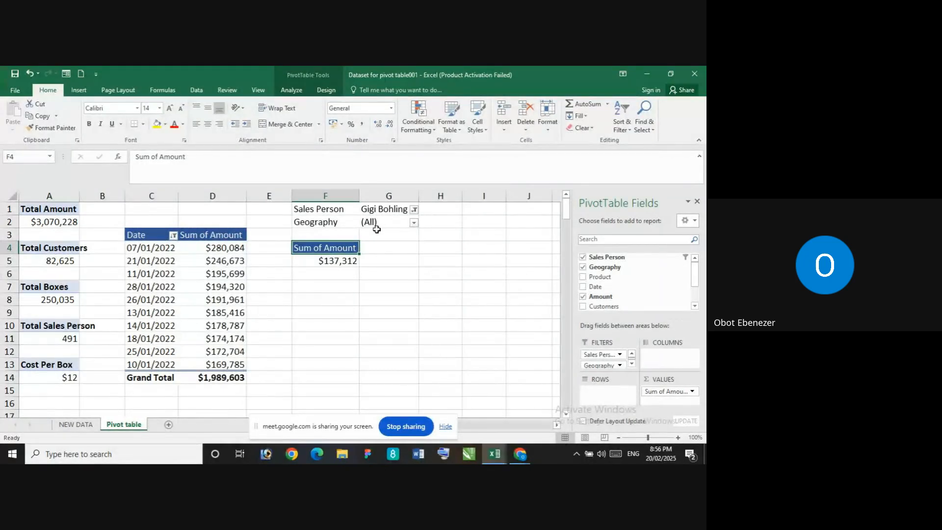
left_click(414, 222)
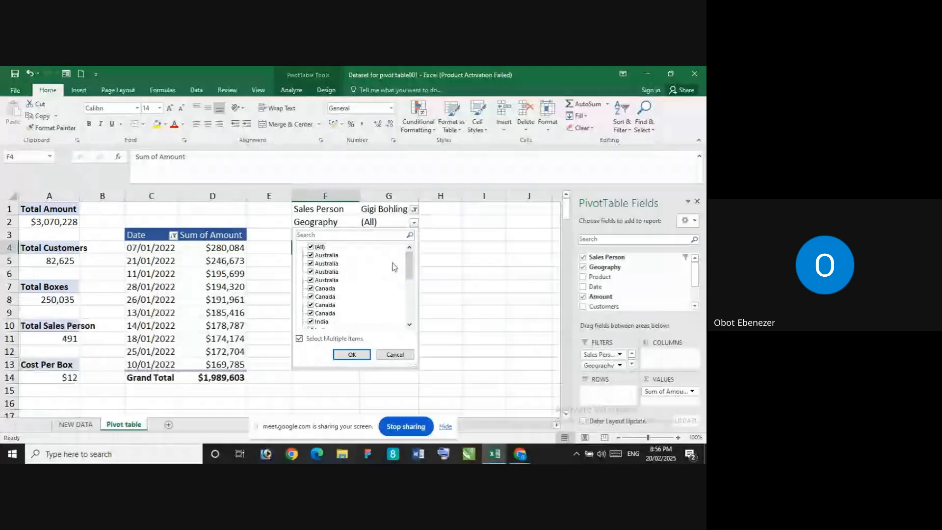
left_click(352, 355)
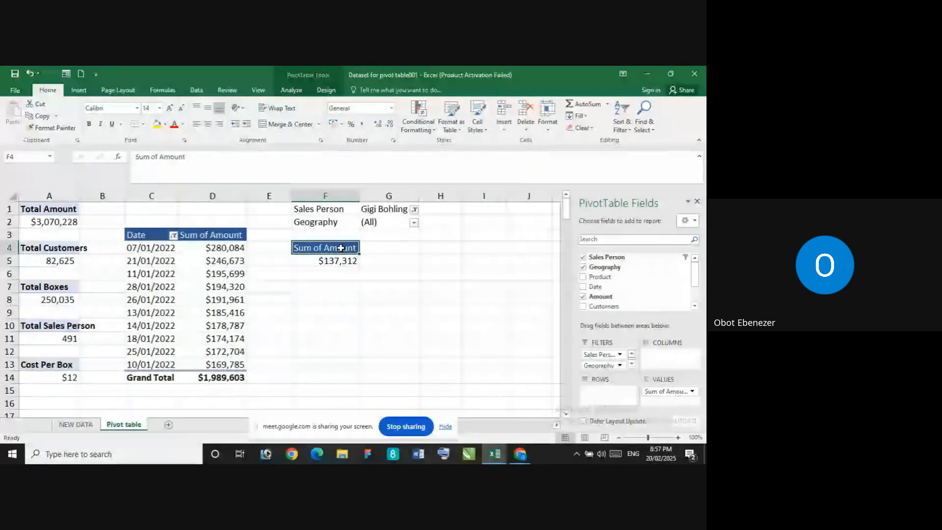
Look through the Sales Person report filter list and close it with the selection kept
left_click(415, 210)
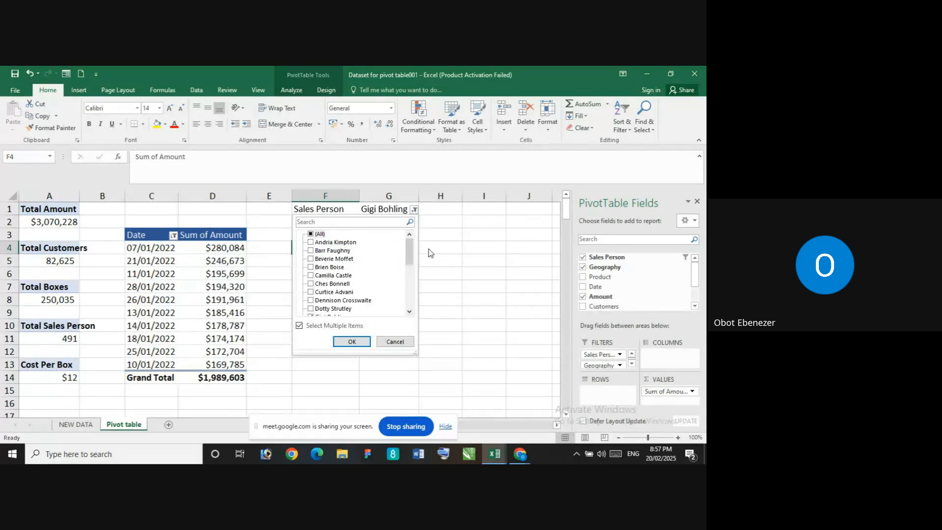
left_click_drag(408, 255, 408, 275)
scroll(407, 275, "down", 3)
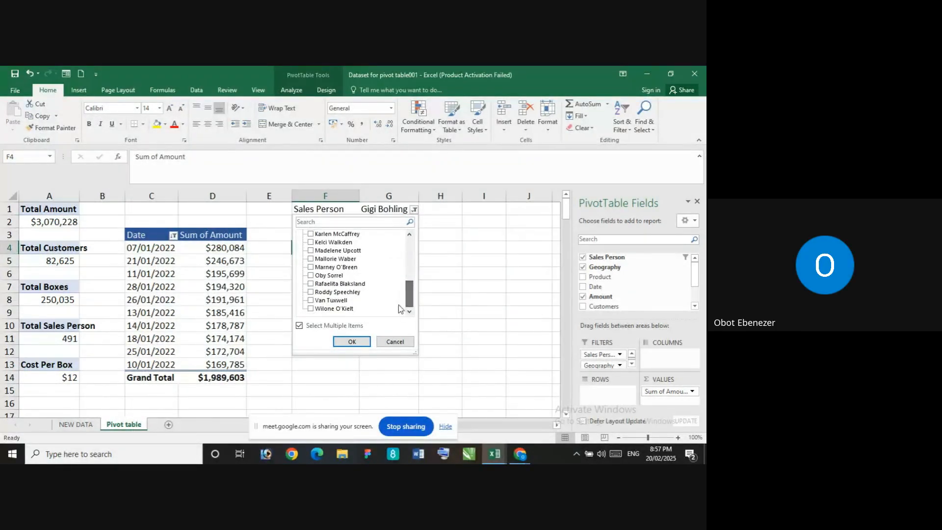
left_click(352, 342)
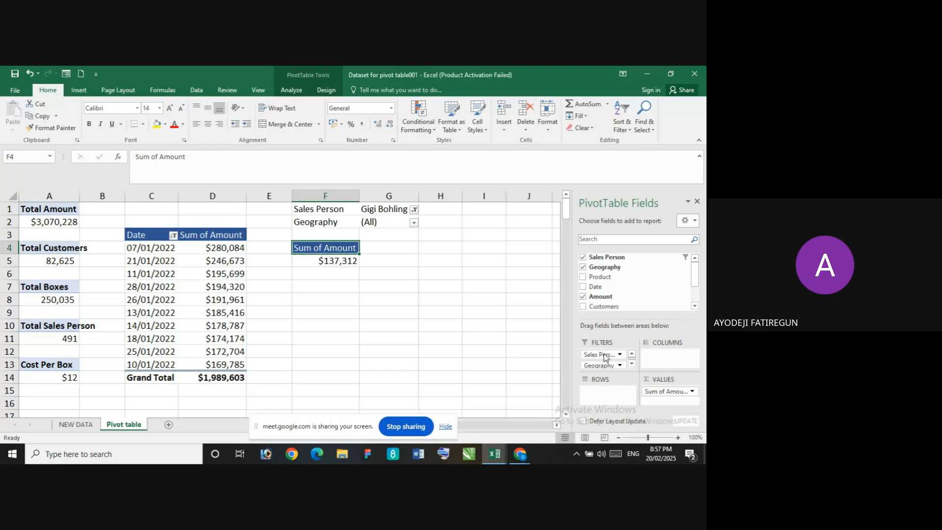
left_click(414, 210)
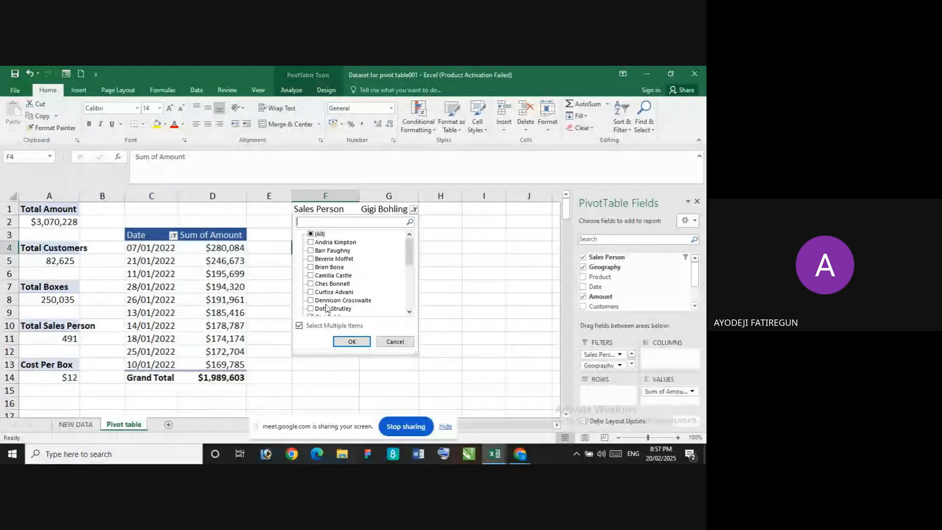
left_click(528, 309)
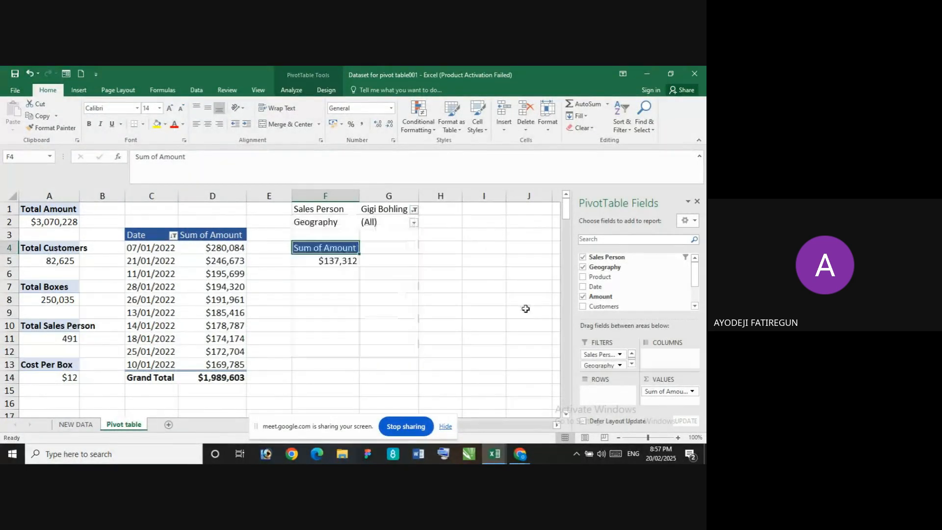
Remove the Amount, Sales Person and Geography fields from the PivotTable to leave it empty
left_click(584, 297)
left_click(583, 257)
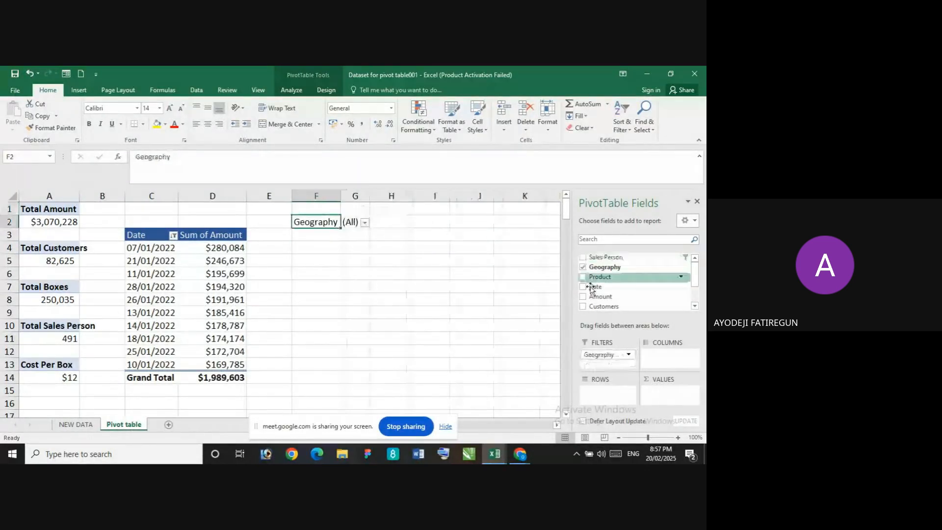
left_click(584, 268)
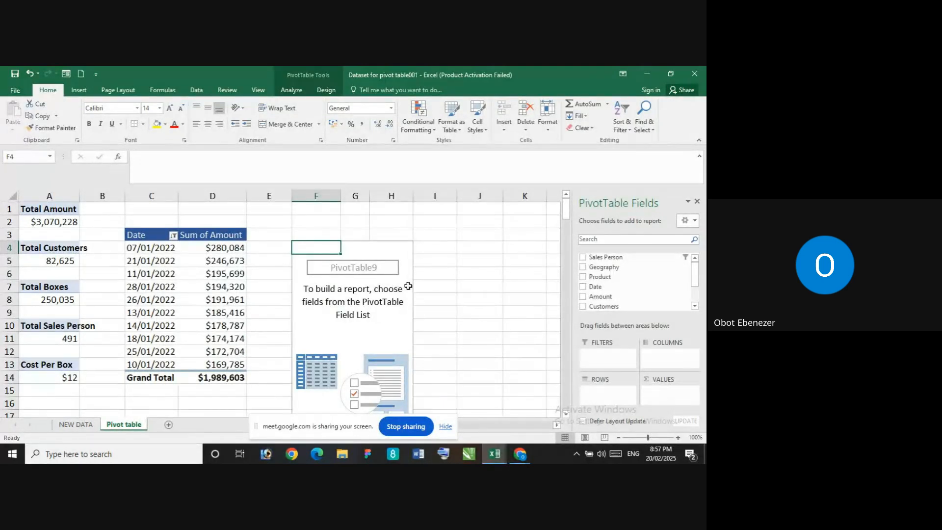
scroll(638, 284, "down", 2)
scroll(638, 280, "up", 2)
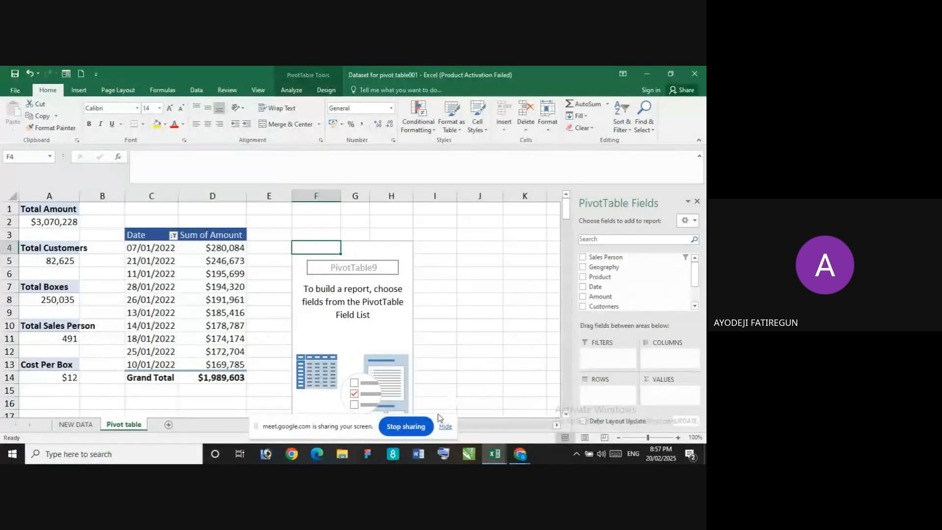
left_click(406, 427)
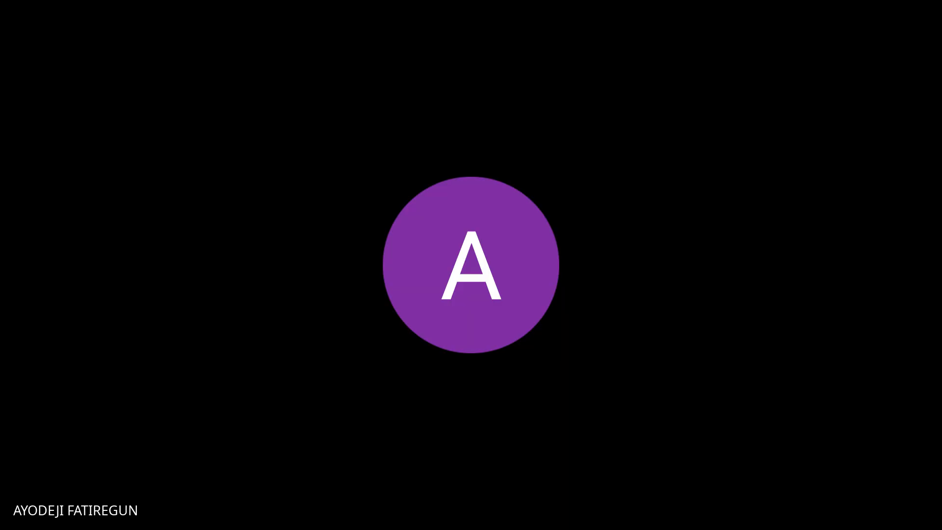
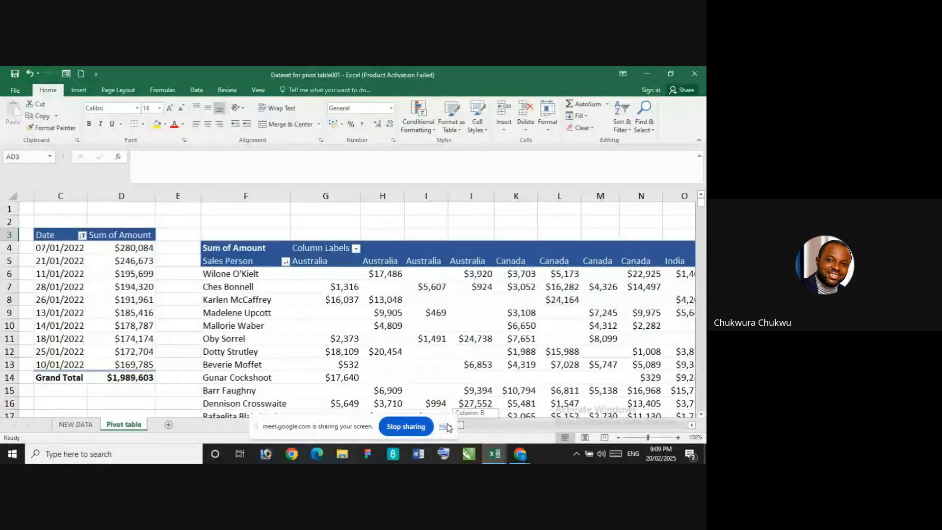
Examine the PivotTable of amounts by Sales Person and Geography, including its field layout and the rows further down
scroll(448, 428, "right", 3)
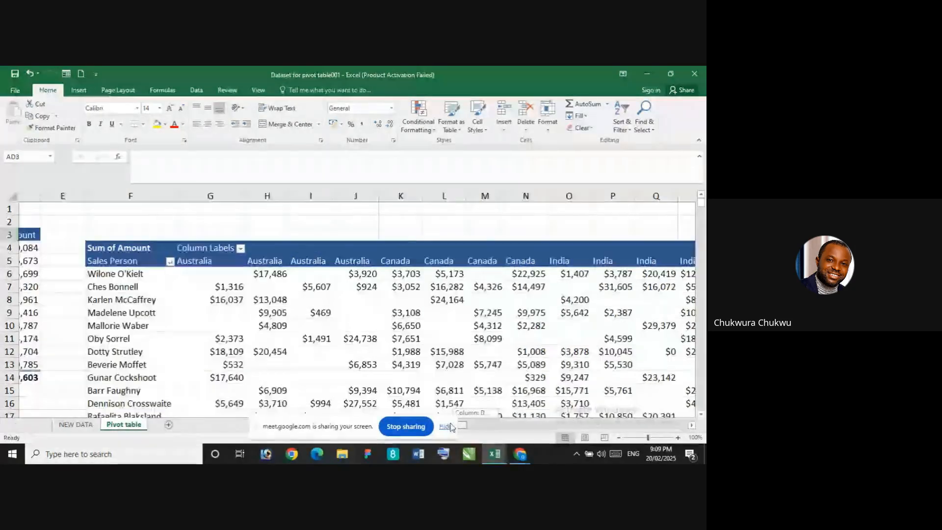
scroll(450, 427, "right", 2)
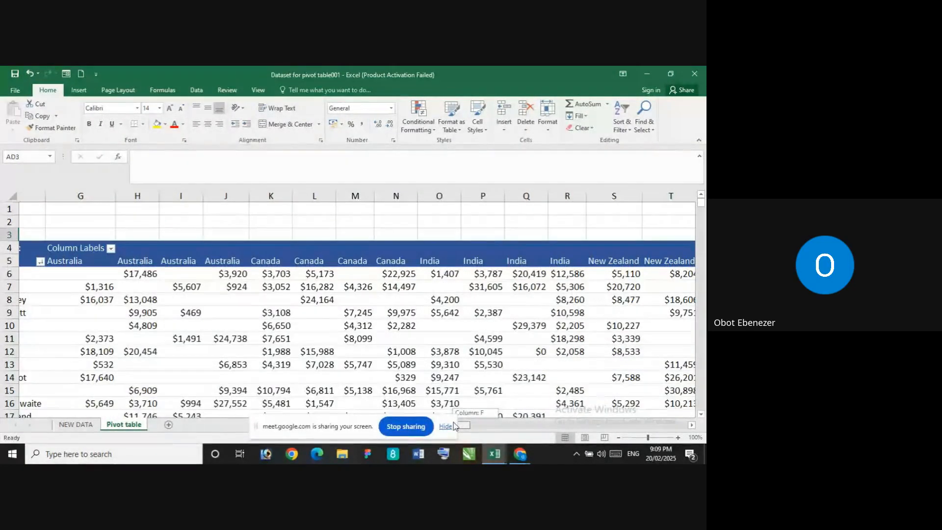
mouse_move(456, 425)
left_mouse_down()
mouse_move(474, 417)
mouse_move(465, 418)
left_mouse_up()
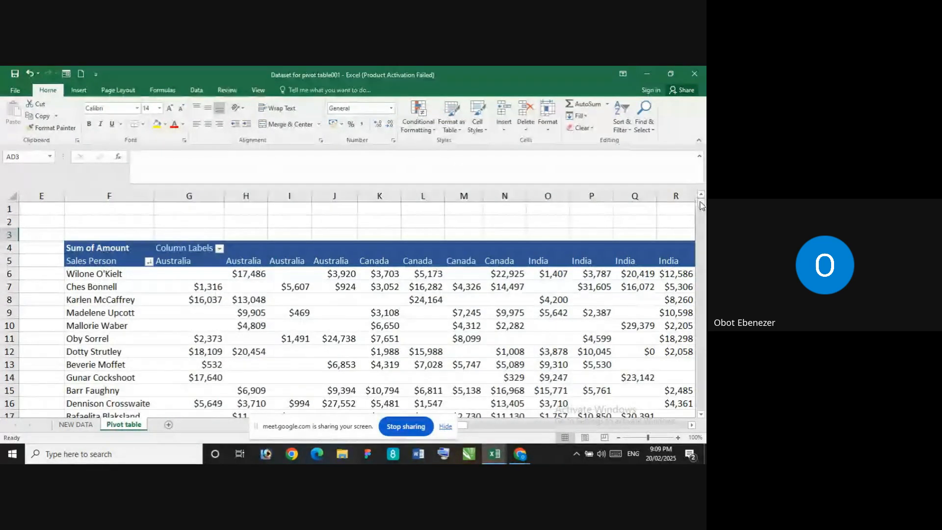
mouse_move(701, 202)
left_mouse_down()
mouse_move(702, 215)
mouse_move(702, 205)
left_mouse_up()
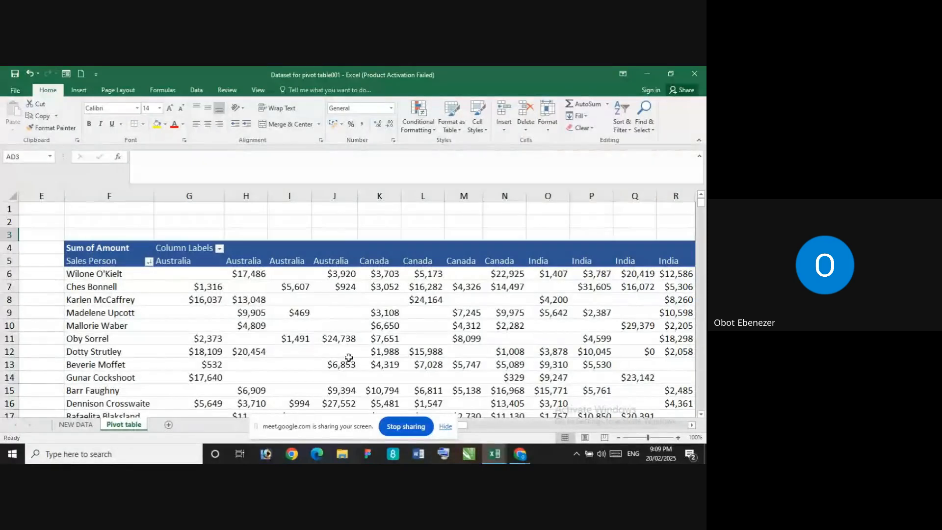
left_click(121, 277)
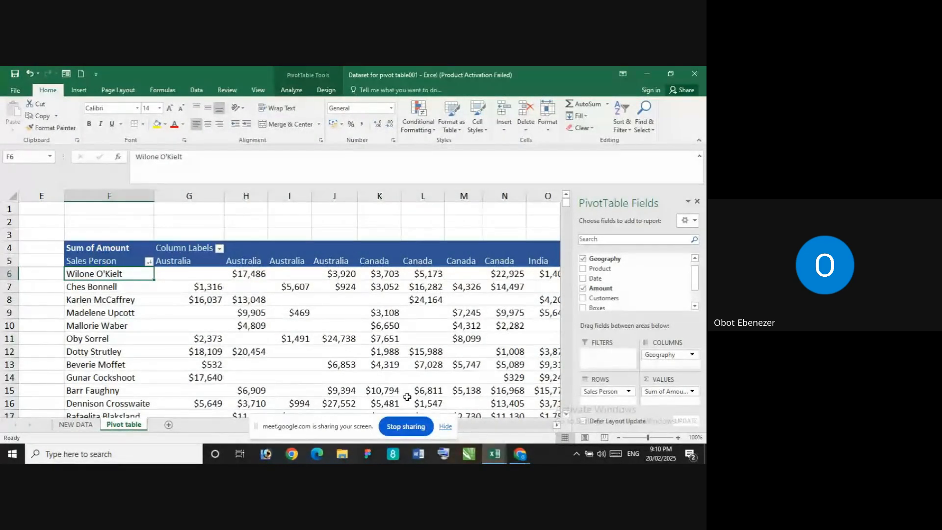
scroll(359, 333, "down", 2)
scroll(360, 334, "up", 2)
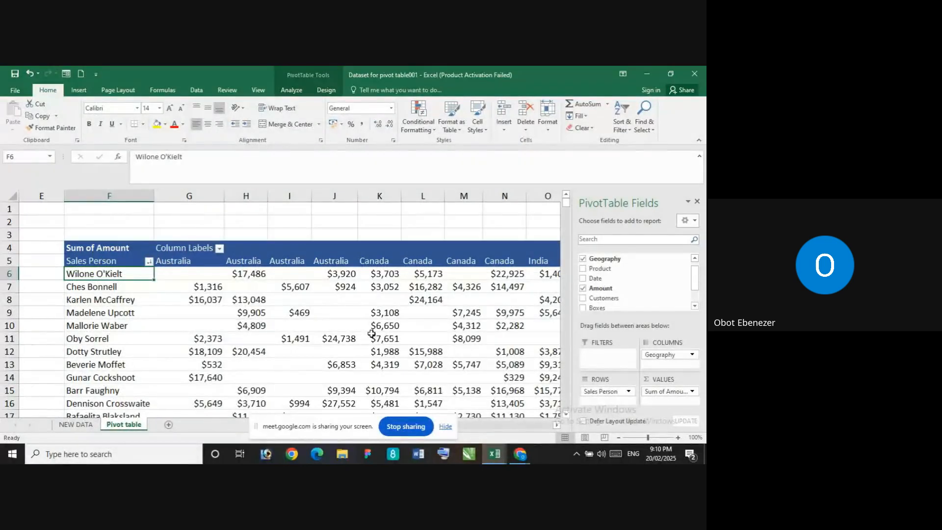
scroll(387, 326, "down", 1)
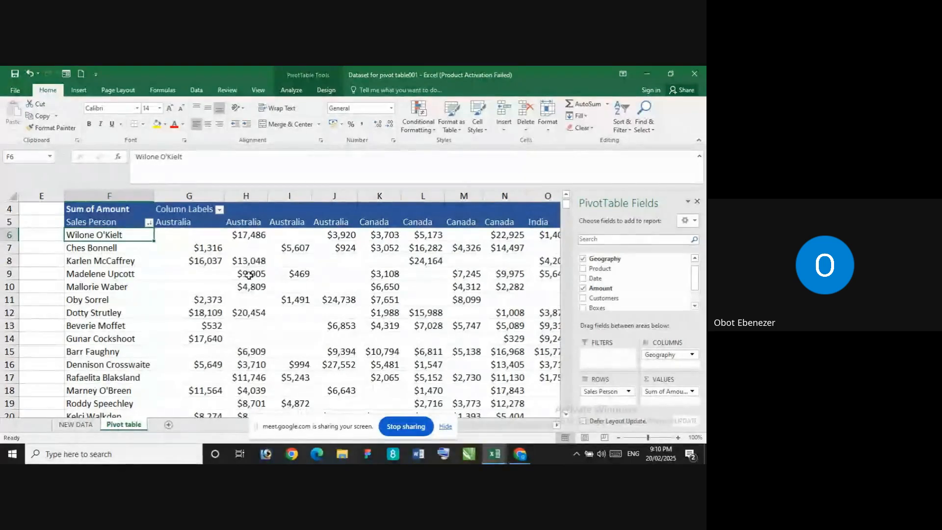
scroll(458, 343, "down", 3)
scroll(458, 343, "up", 2)
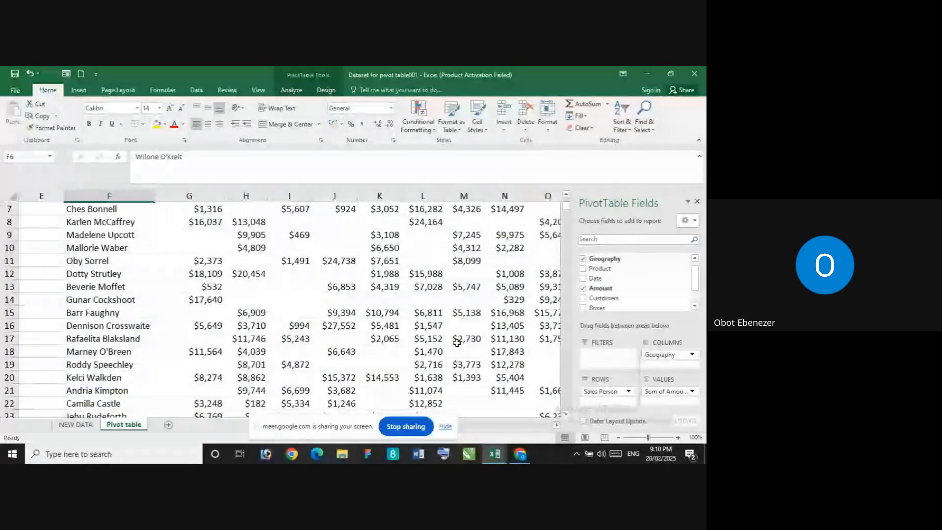
Inspect the repeated country columns from Canada to USA in the Sales Person PivotTable, including their empty and filled cells
left_click(39, 313)
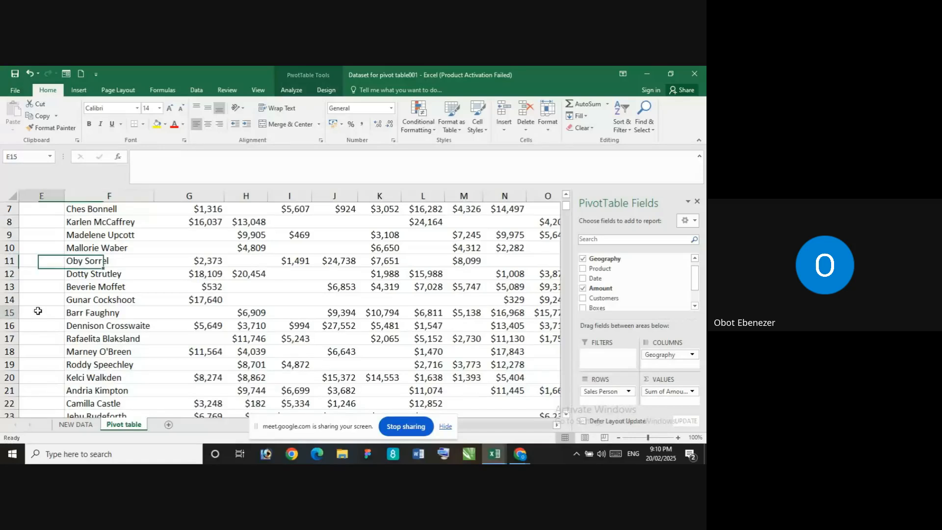
mouse_move(472, 427)
left_mouse_down()
mouse_move(544, 428)
mouse_move(483, 427)
left_mouse_up()
scroll(481, 393, "up", 2)
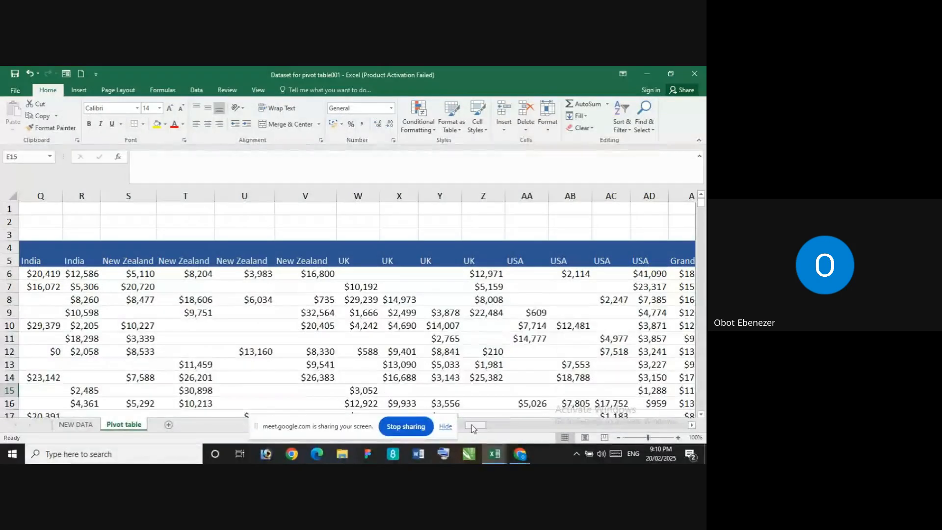
left_click_drag(481, 427, 468, 427)
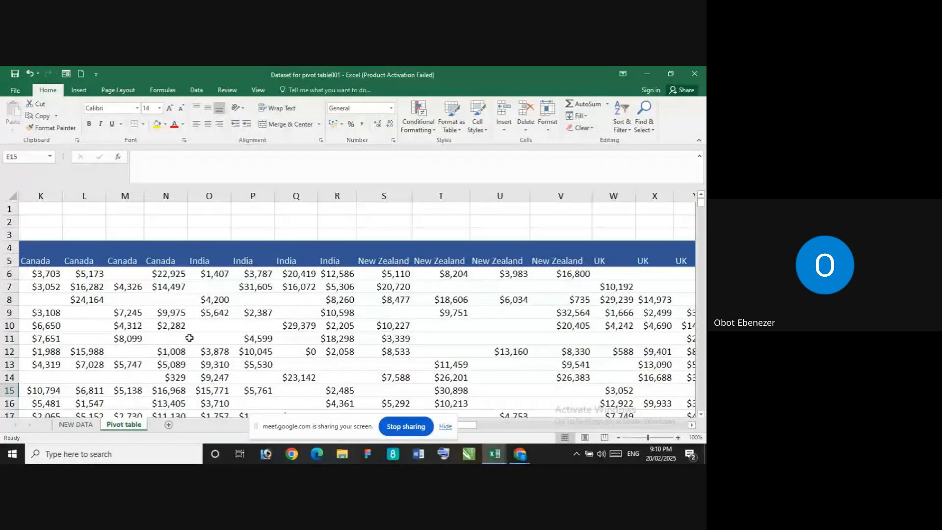
left_click(129, 276)
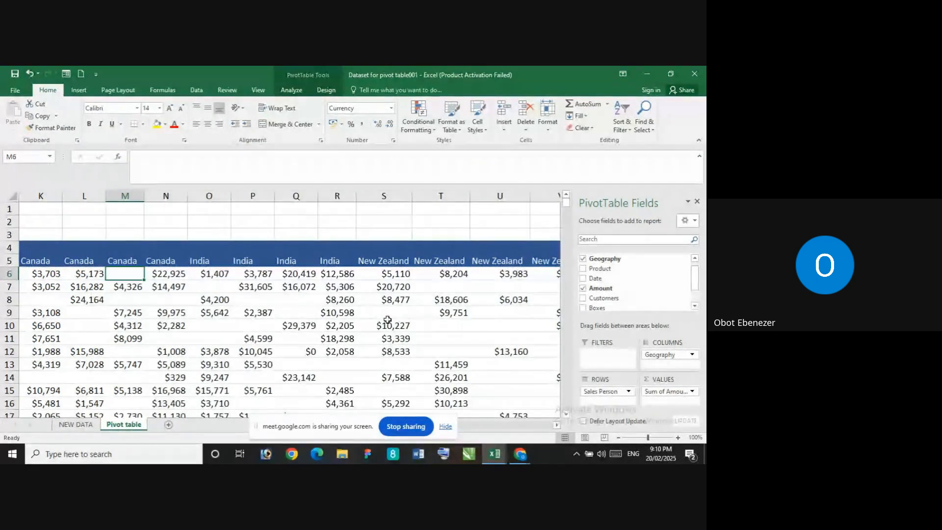
left_click(296, 325)
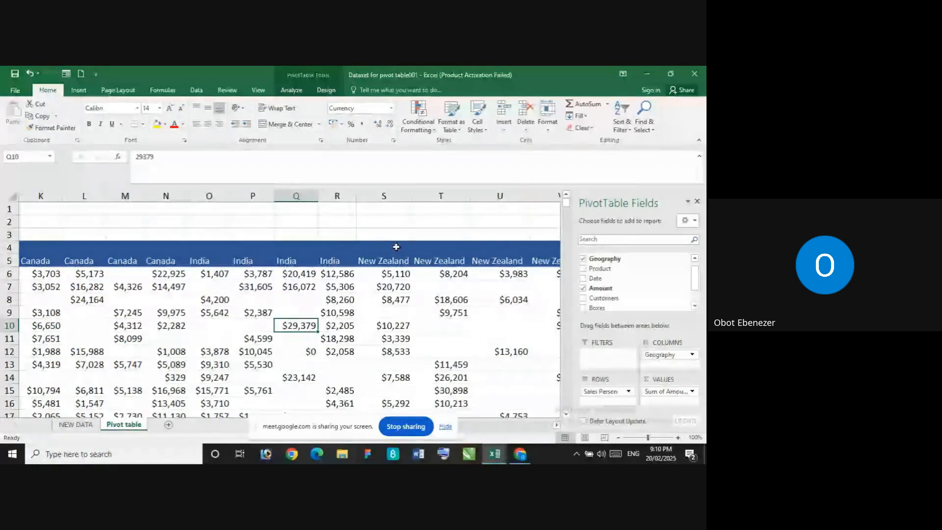
left_click(388, 234)
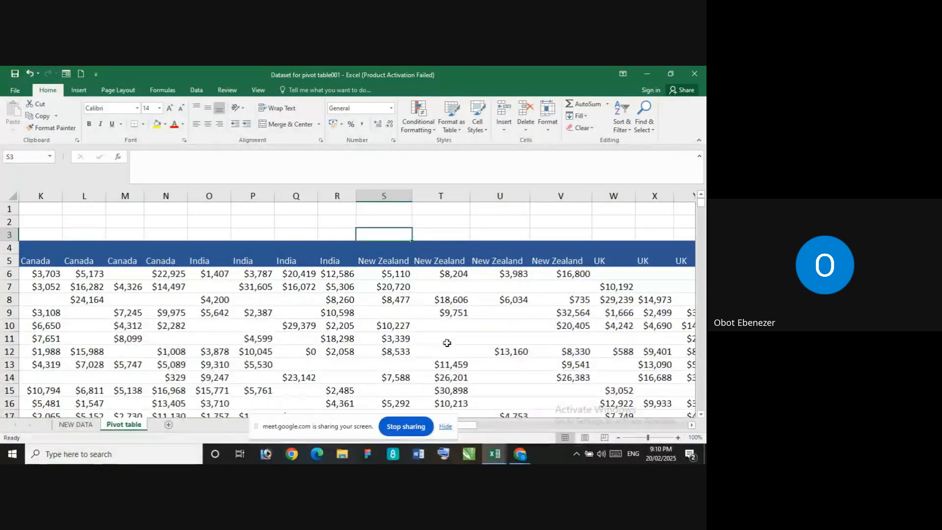
scroll(466, 403, "down", 1)
scroll(540, 343, "up", 1)
scroll(464, 429, "right", 3)
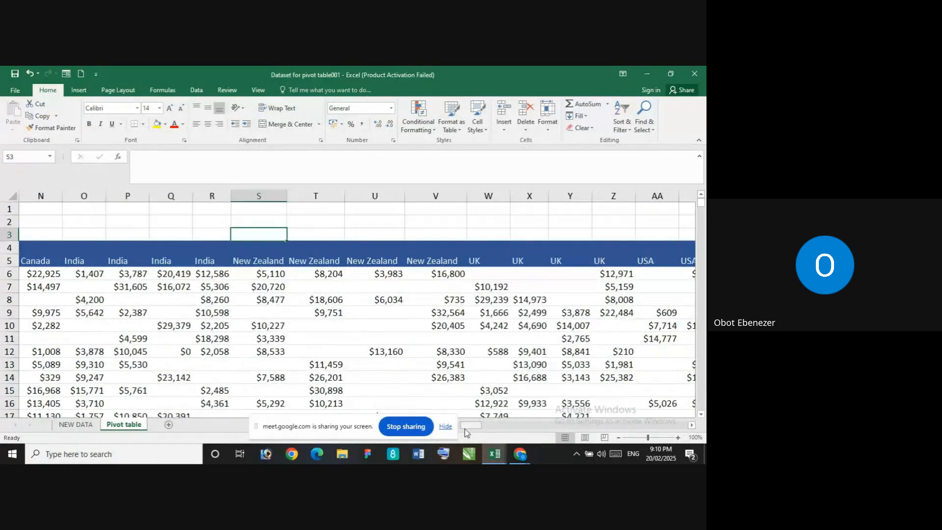
Hide the screen-sharing notice and review the PivotTable's country columns from Australia through to the Grand Total column
left_click(447, 427)
scroll(450, 417, "left", 6)
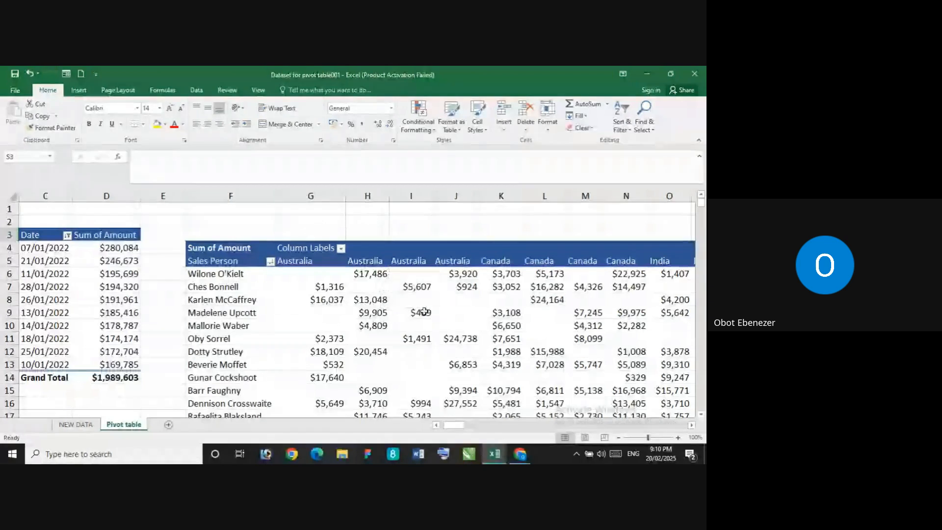
left_click_drag(452, 425, 455, 425)
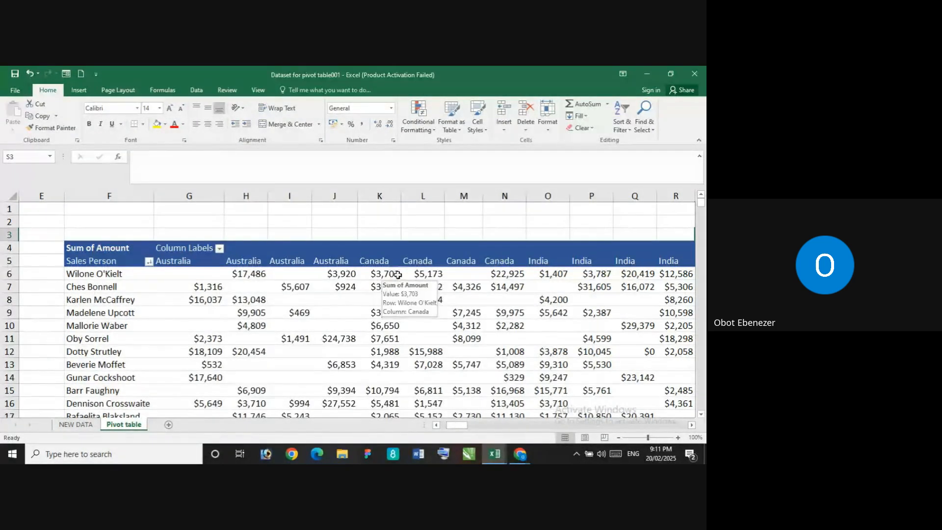
left_click_drag(464, 426, 468, 426)
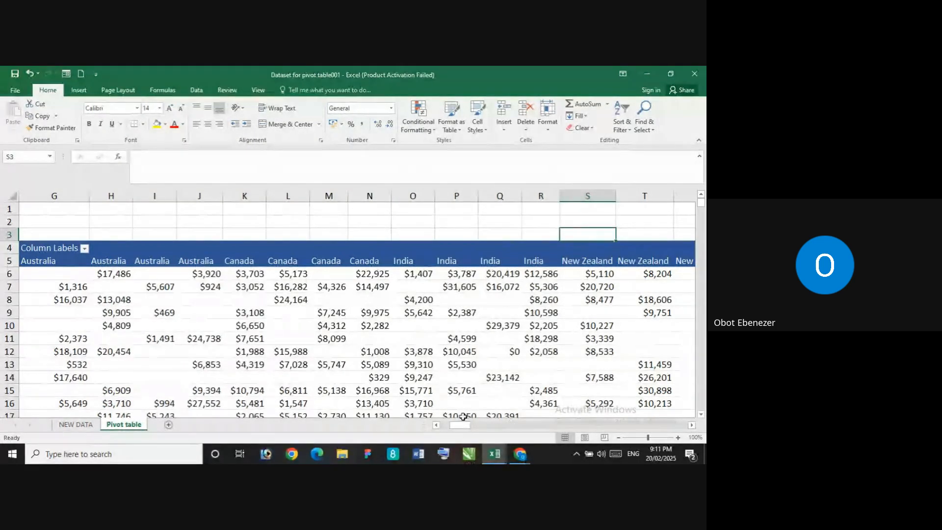
left_click_drag(462, 425, 474, 425)
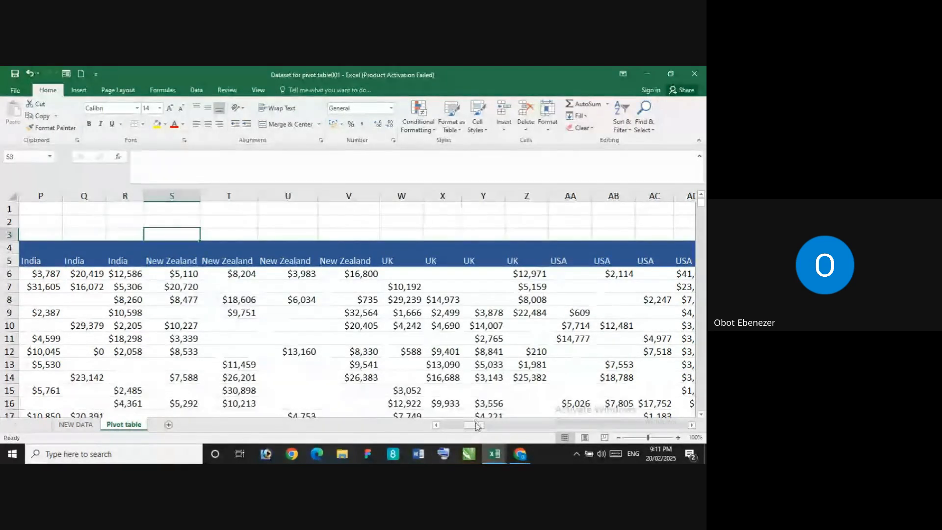
left_click_drag(474, 425, 477, 406)
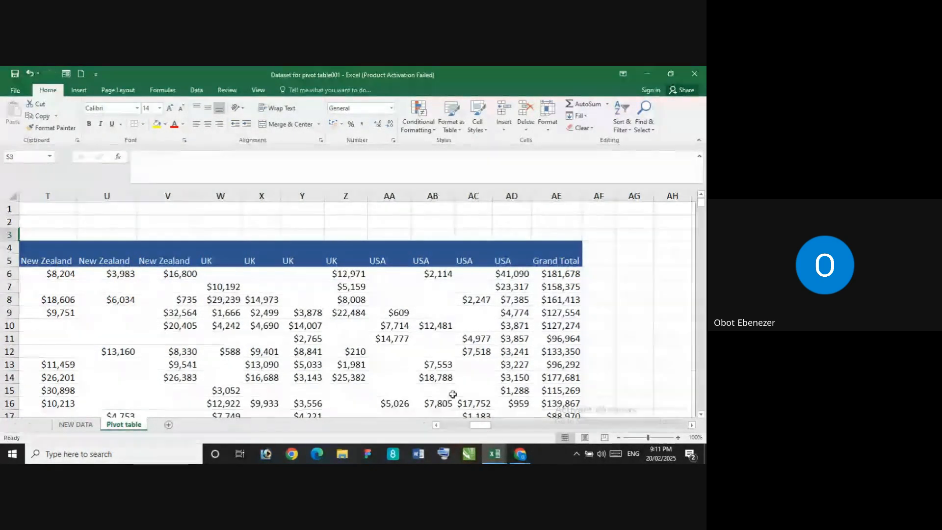
scroll(448, 393, "down", 2)
scroll(456, 386, "up", 2)
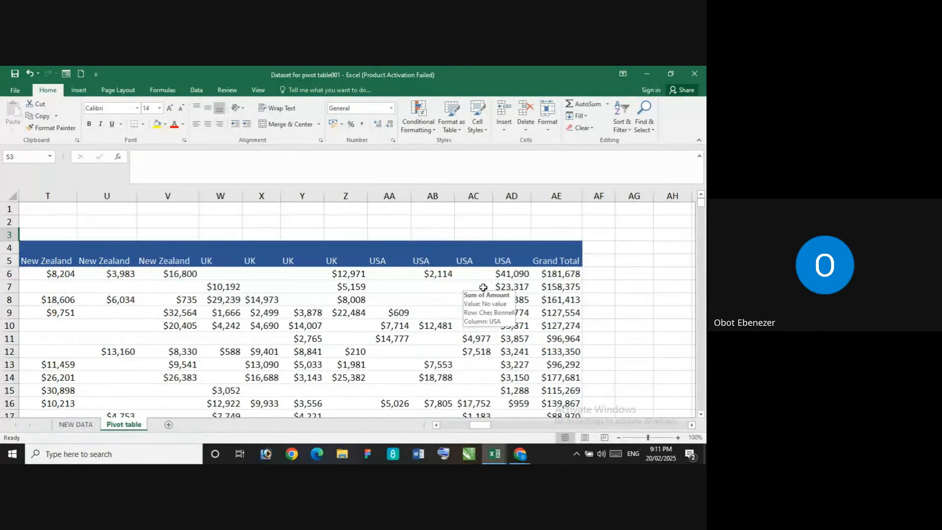
Review the key figures and the Date PivotTable alongside the New Zealand, UK and USA columns of the Sales Person PivotTable
left_click_drag(480, 425, 420, 421)
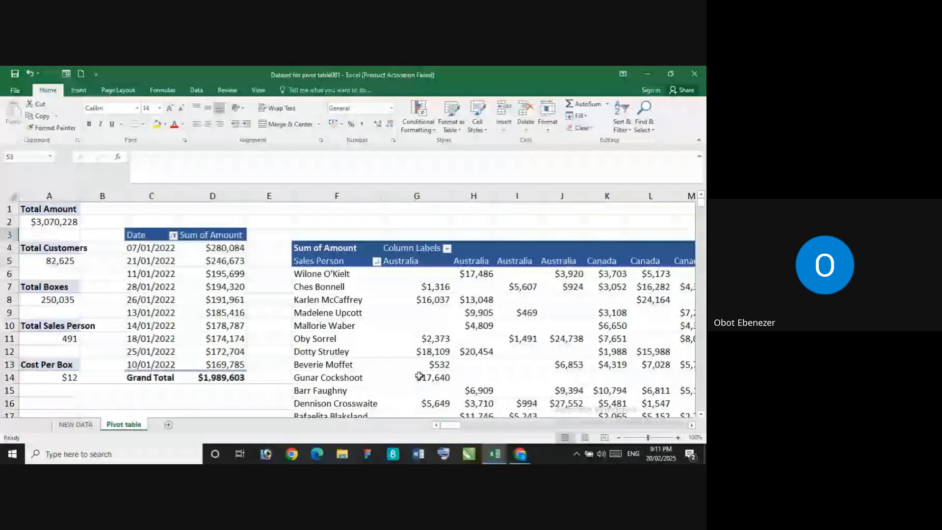
left_click_drag(450, 425, 474, 426)
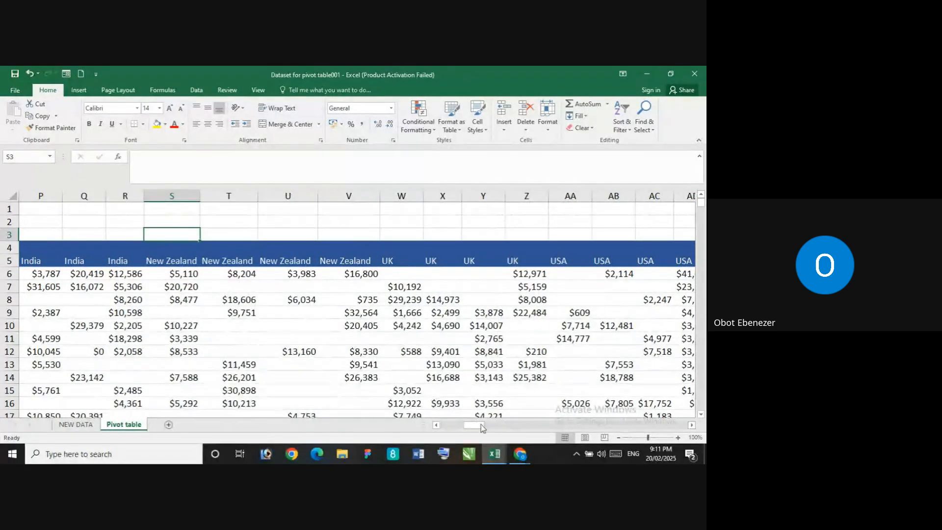
left_click_drag(475, 426, 447, 426)
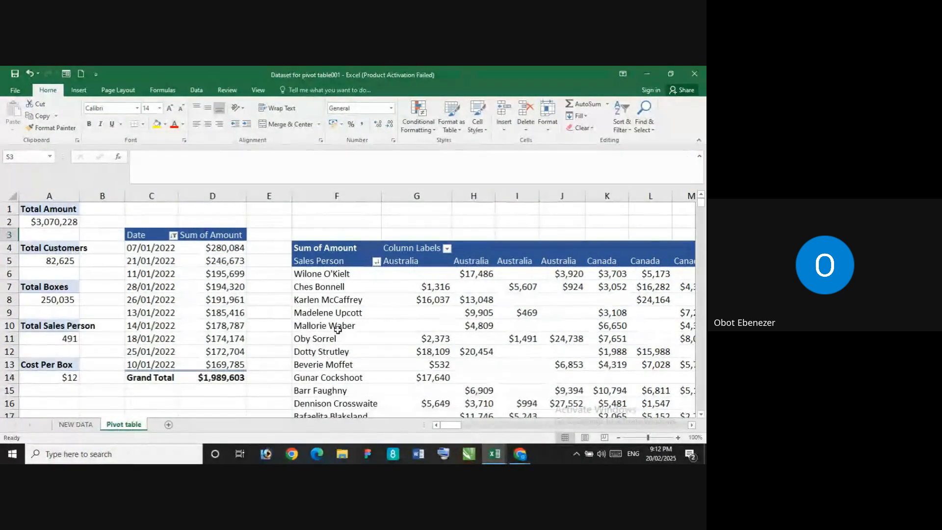
left_click_drag(444, 431, 475, 417)
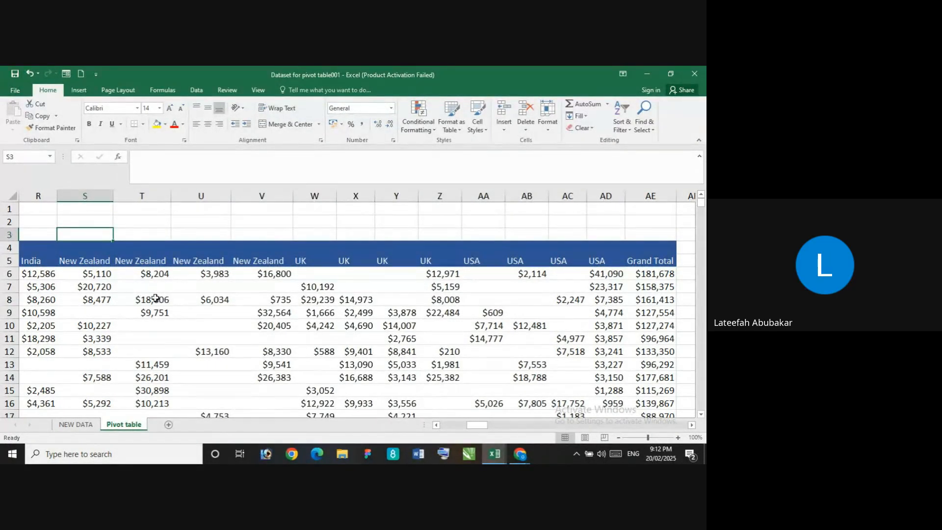
mouse_move(155, 298)
left_click_drag(472, 425, 475, 422)
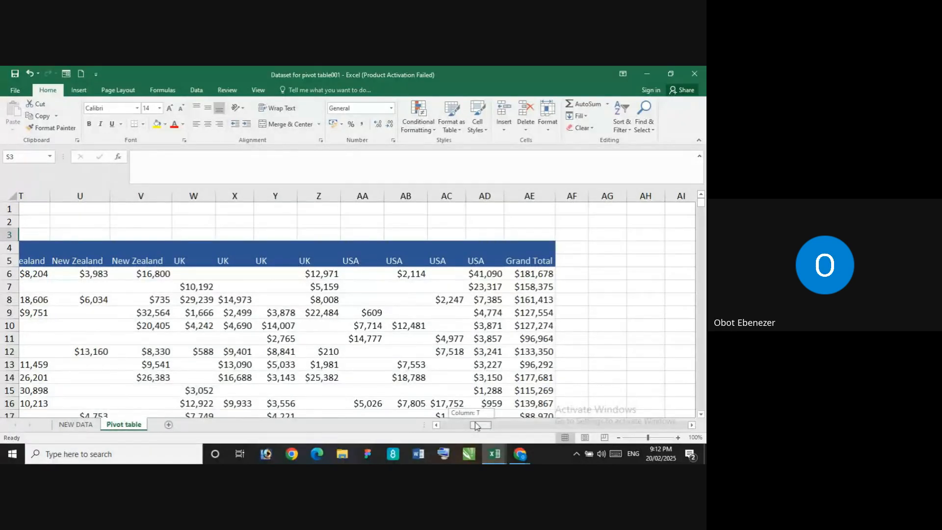
left_click_drag(475, 426, 475, 425)
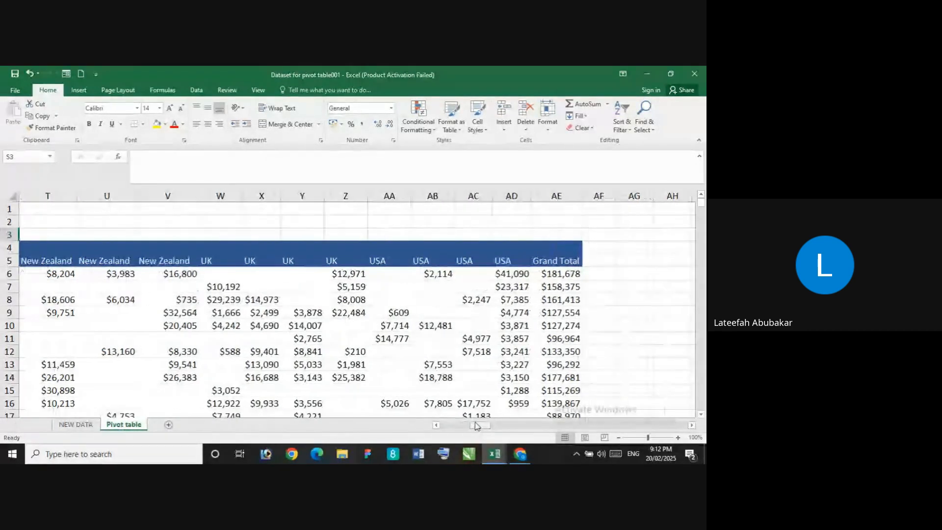
Check the Grand Total row and column of the Sales Person PivotTable and return to the key figures at the sheet's start
scroll(458, 390, "down", 4)
scroll(459, 390, "down", 4)
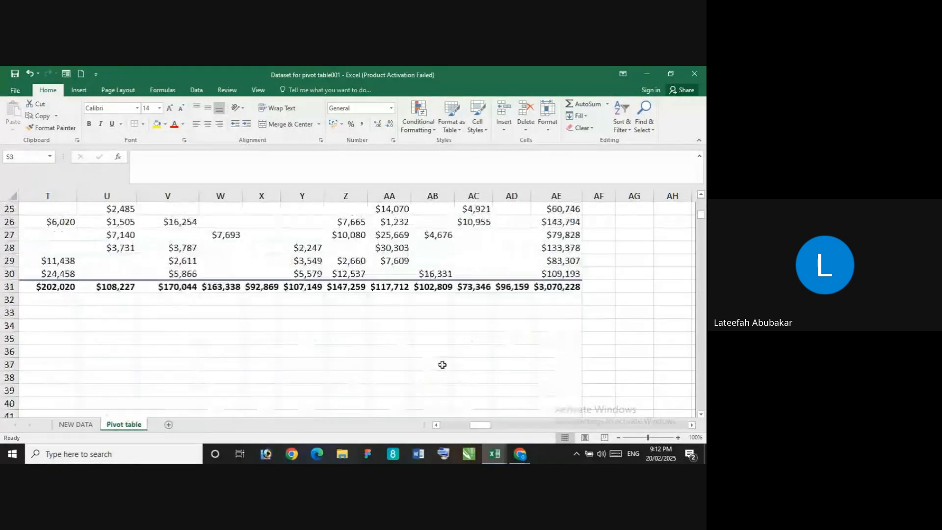
scroll(441, 364, "up", 8)
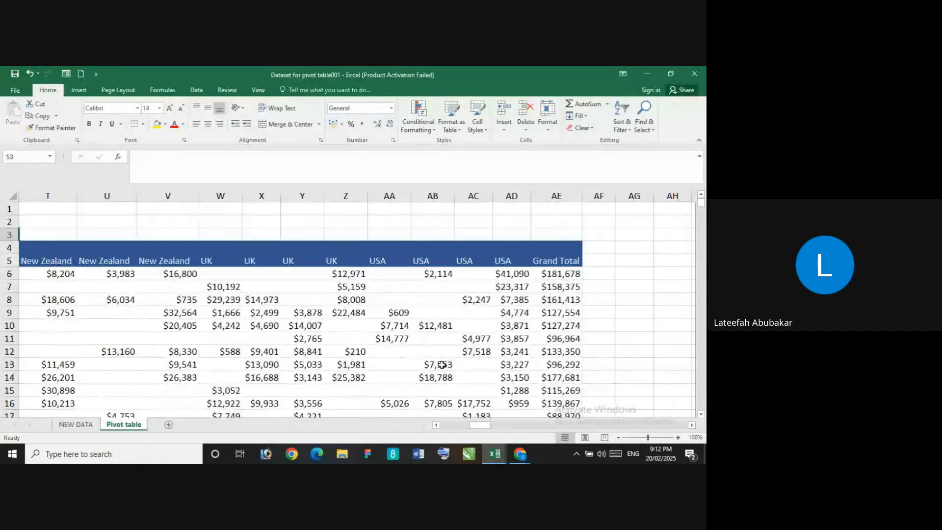
left_click_drag(480, 425, 452, 425)
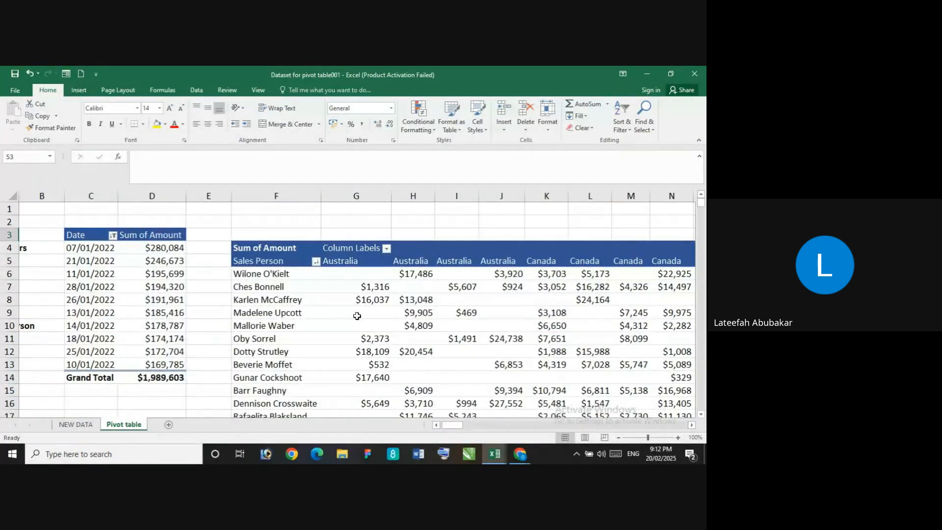
scroll(357, 316, "down", 2)
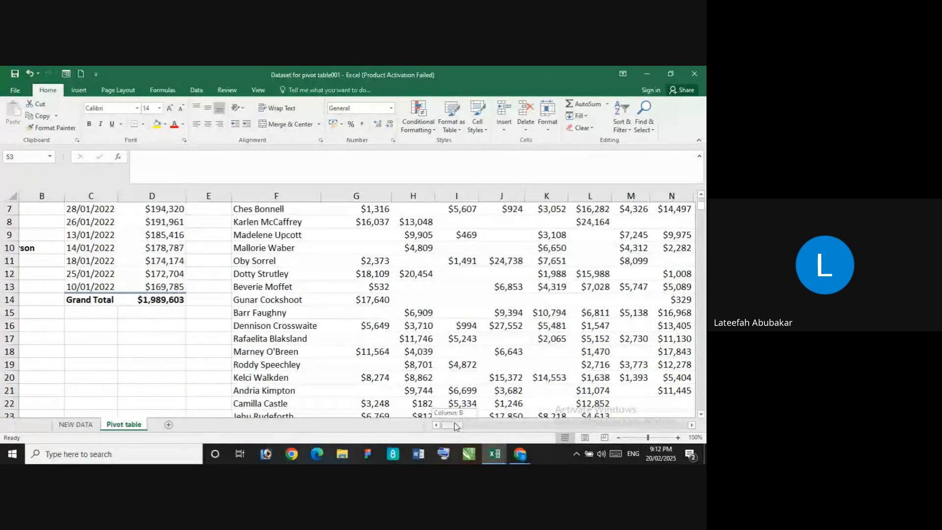
left_click_drag(454, 425, 492, 426)
scroll(479, 376, "up", 2)
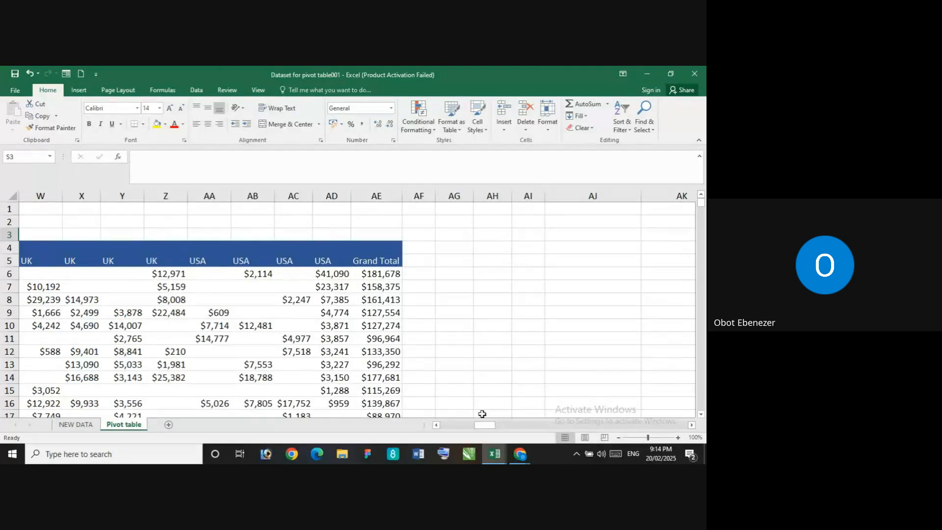
left_click_drag(483, 427, 415, 433)
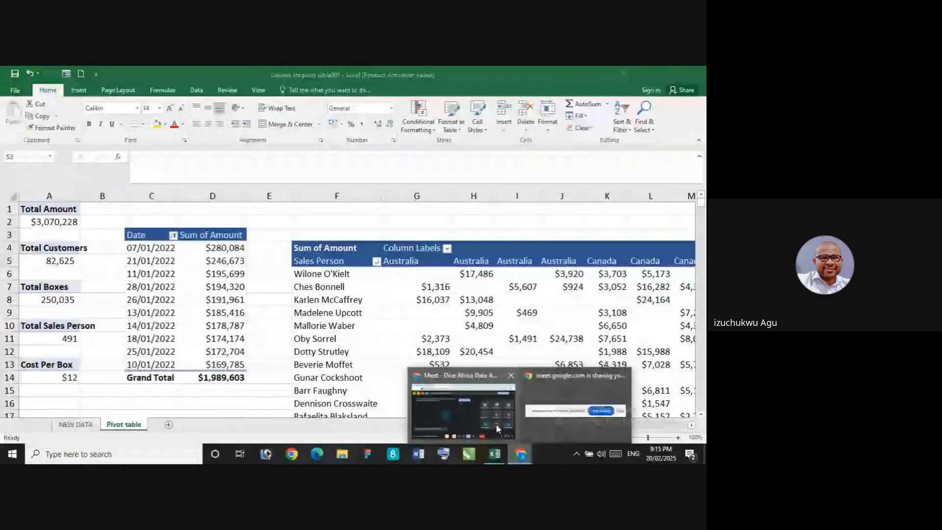
Switch to the Google Meet window and bring back the hidden screen-sharing notice
left_click(457, 401)
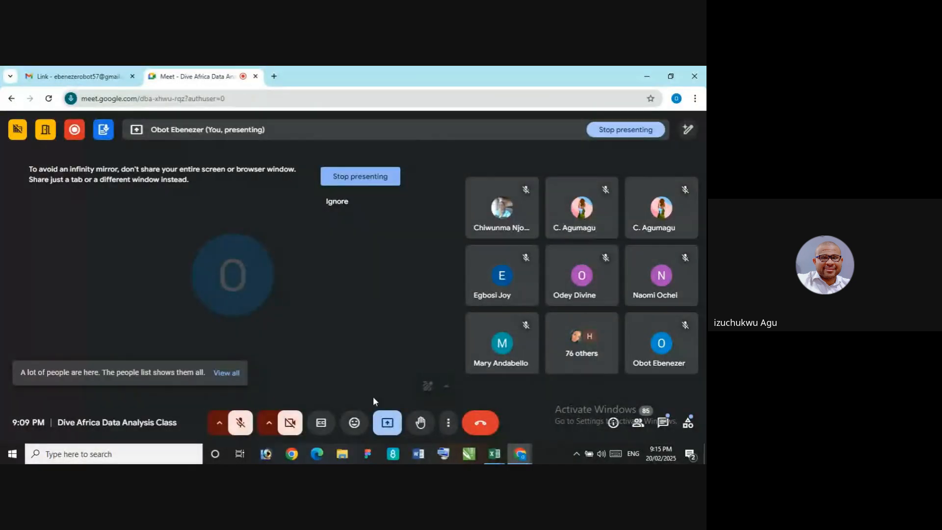
mouse_move(521, 456)
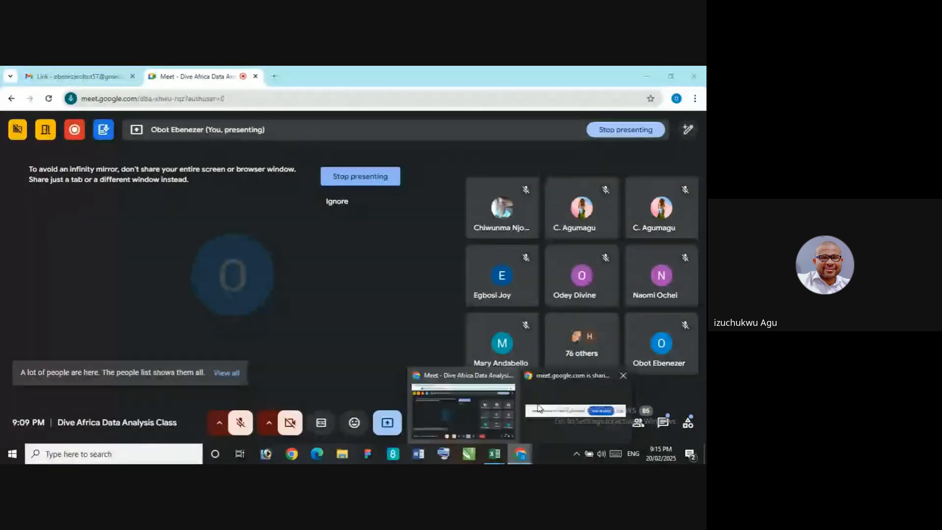
left_click(538, 407)
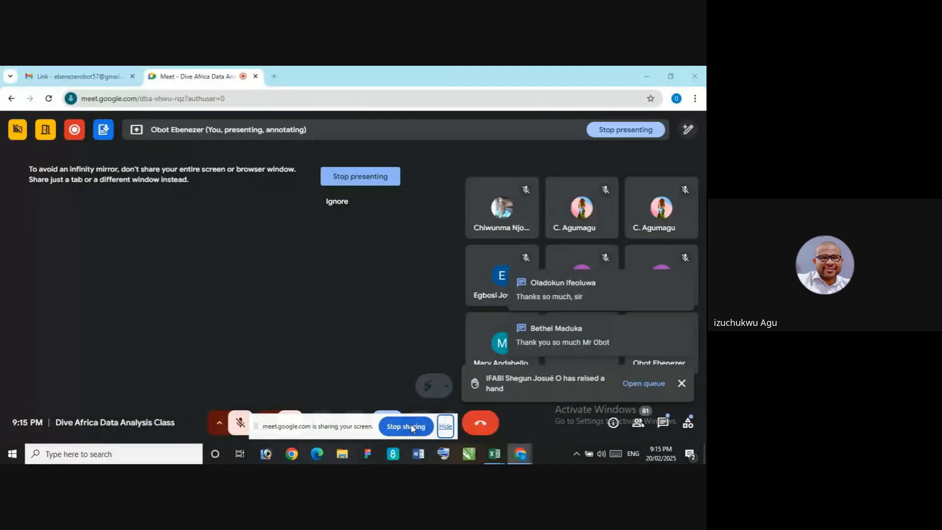